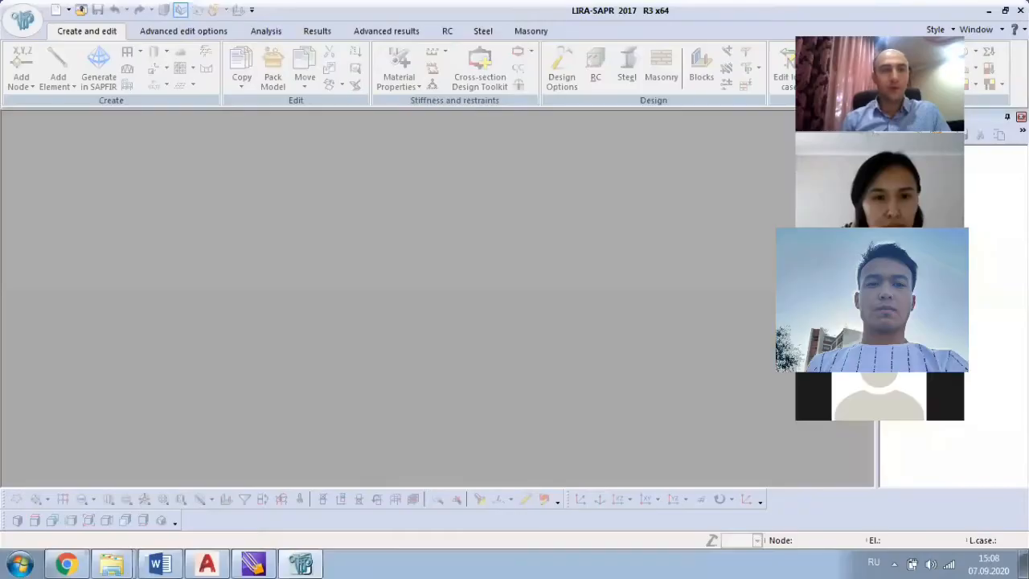
Create a new problem of model type 5 (six DOF per node) named Str-18-5.
{"action": "left_click", "coordinate": [23, 20]}
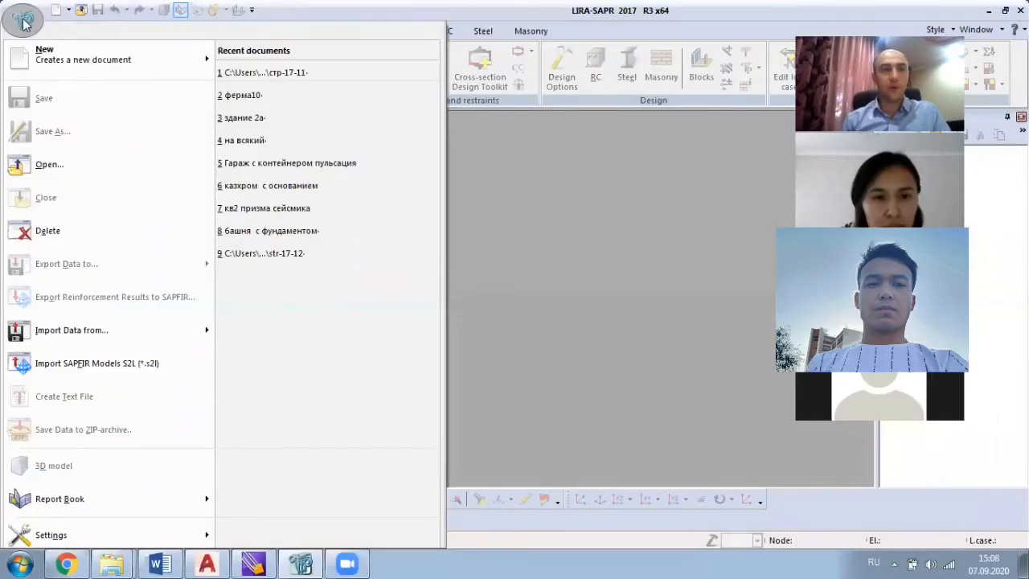
{"action": "mouse_move", "coordinate": [119, 64]}
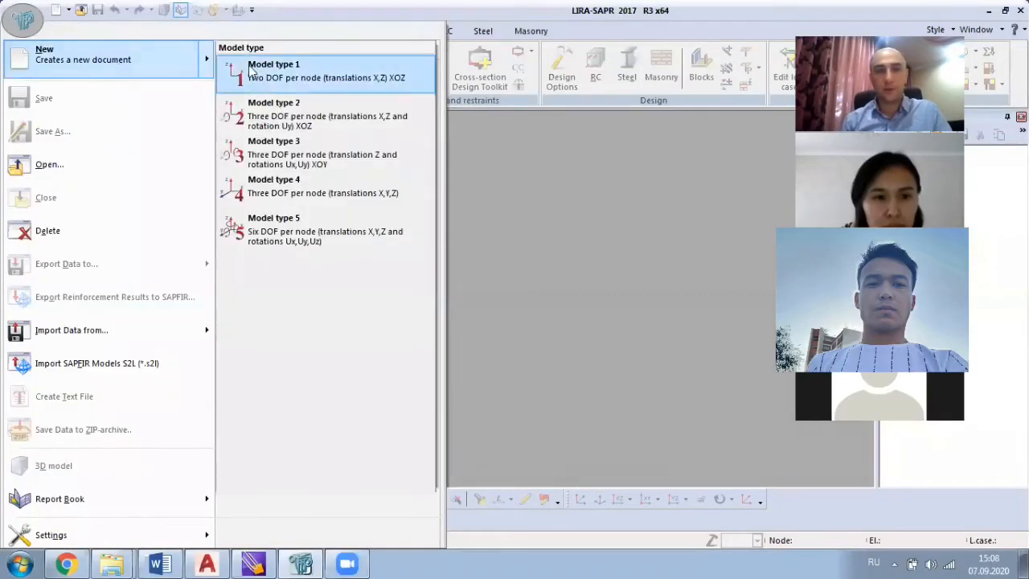
{"action": "left_click", "coordinate": [302, 230]}
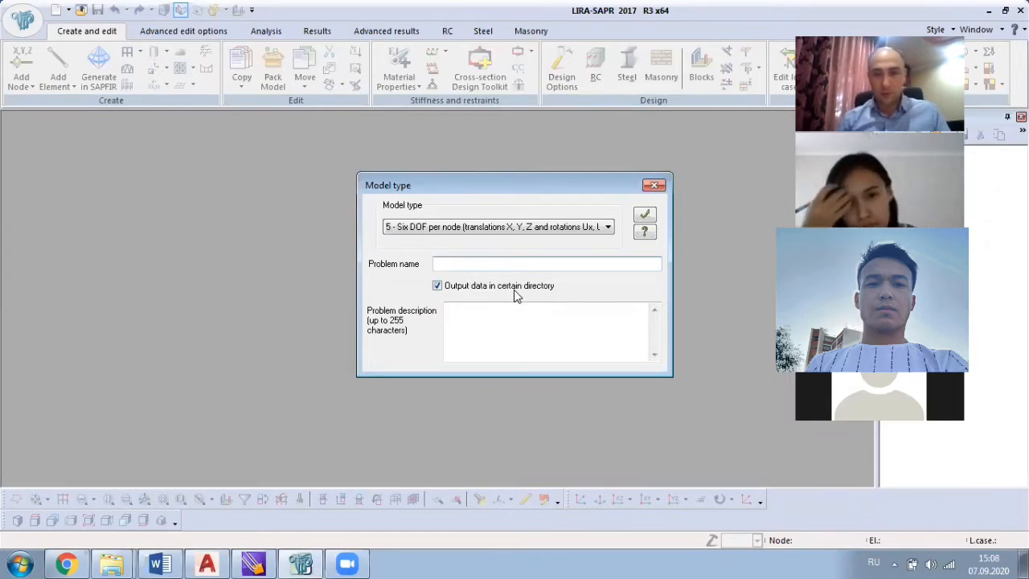
{"action": "key", "text": "alt+shift"}
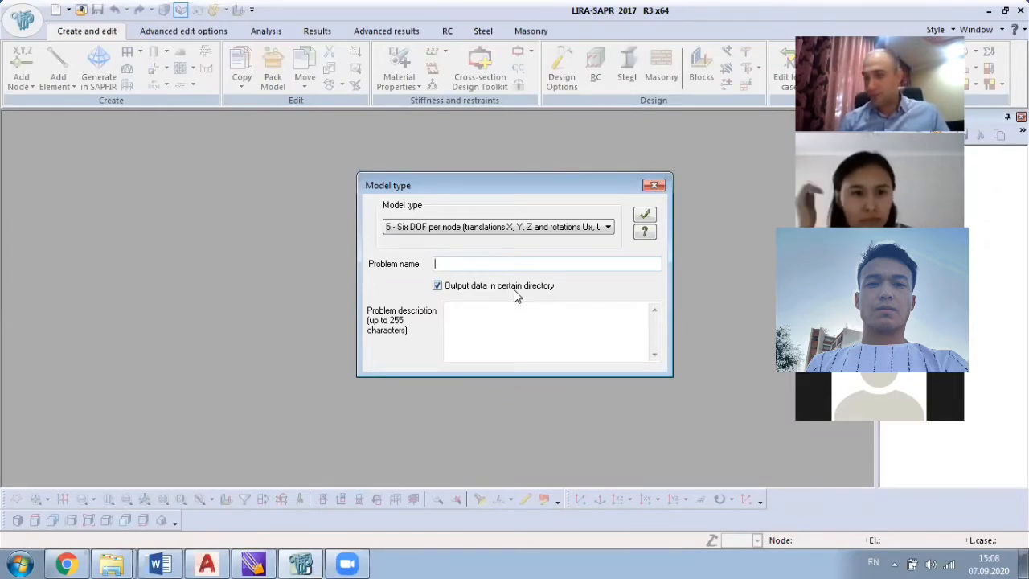
{"action": "type", "text": "tr"}
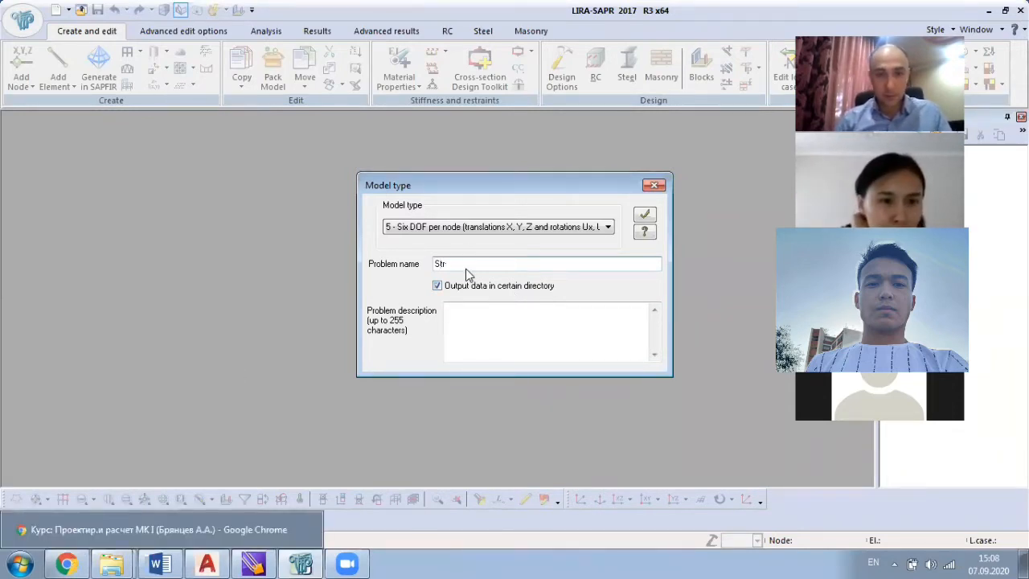
{"action": "type", "text": "-18-5"}
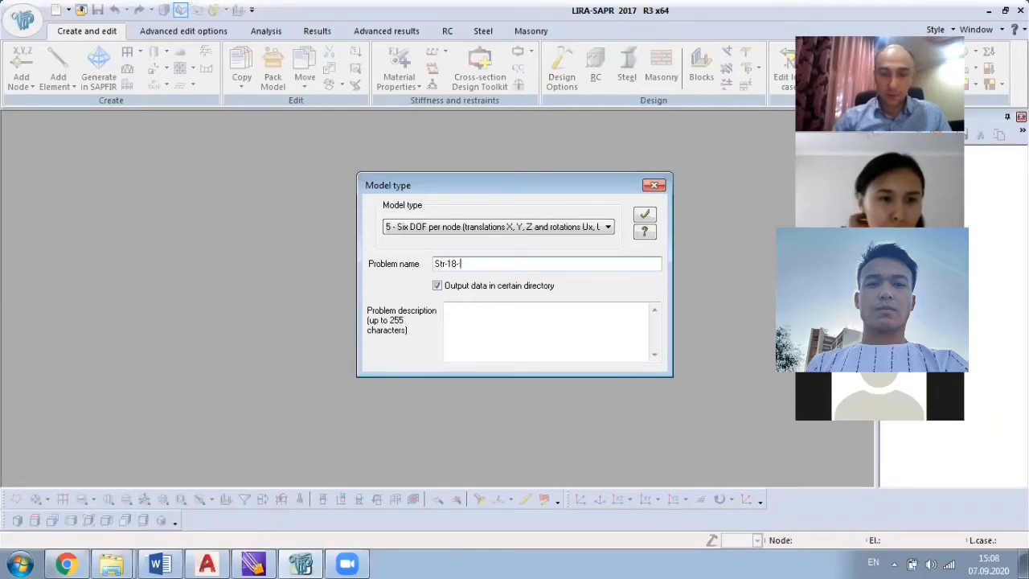
{"action": "left_click", "coordinate": [646, 216]}
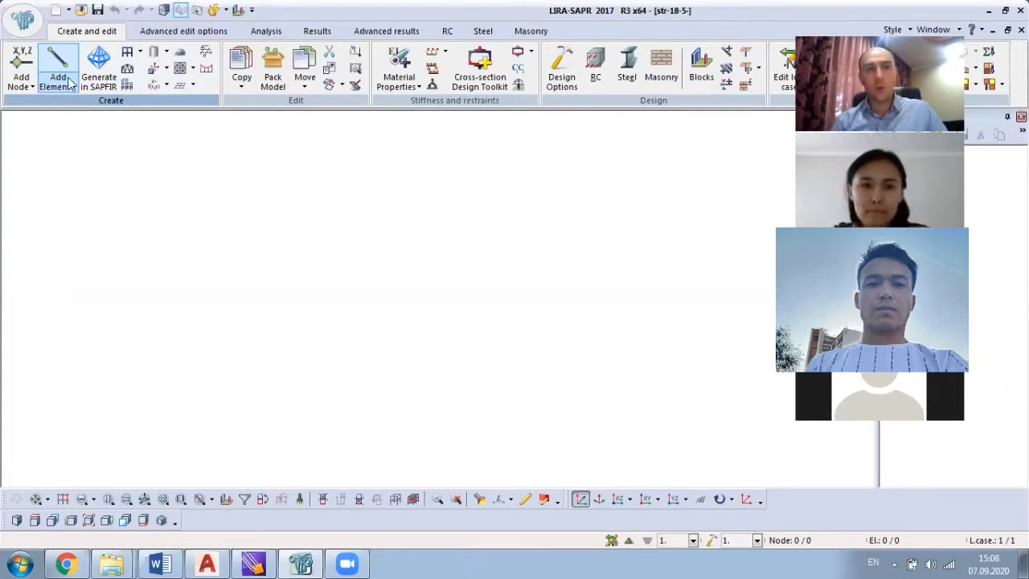
Add two nodes by coordinates, one at the origin (0, 0, 0) and one directly above it at Z 7.
{"action": "left_click", "coordinate": [126, 83]}
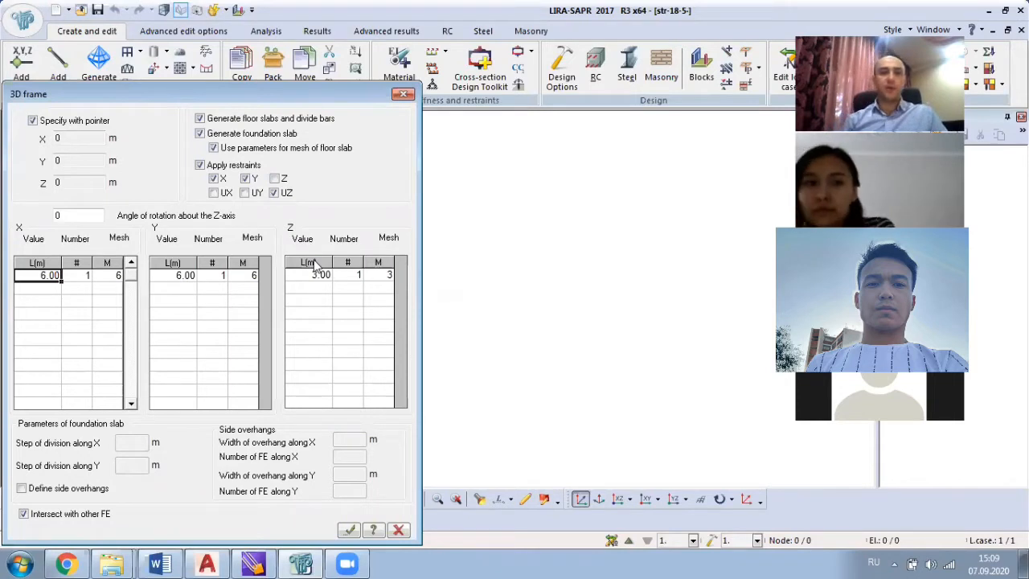
{"action": "left_click", "coordinate": [402, 96]}
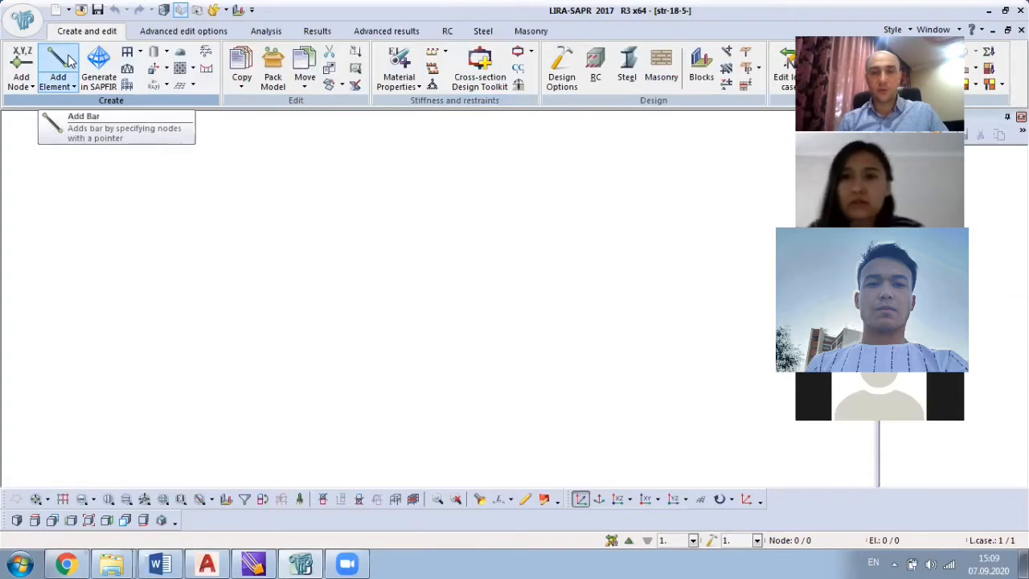
{"action": "left_click", "coordinate": [22, 72]}
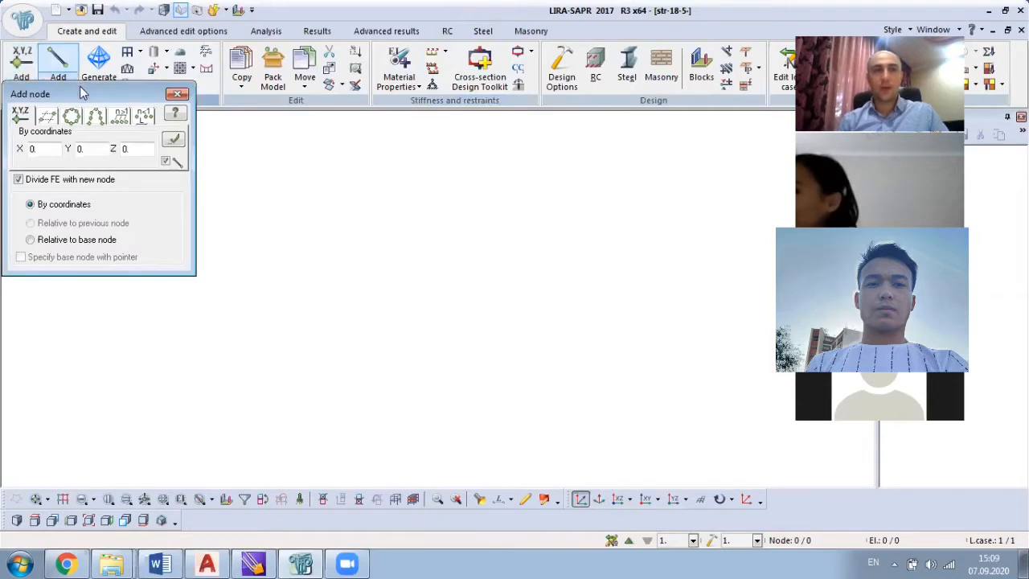
{"action": "left_click_drag", "start_coordinate": [81, 89], "coordinate": [180, 189]}
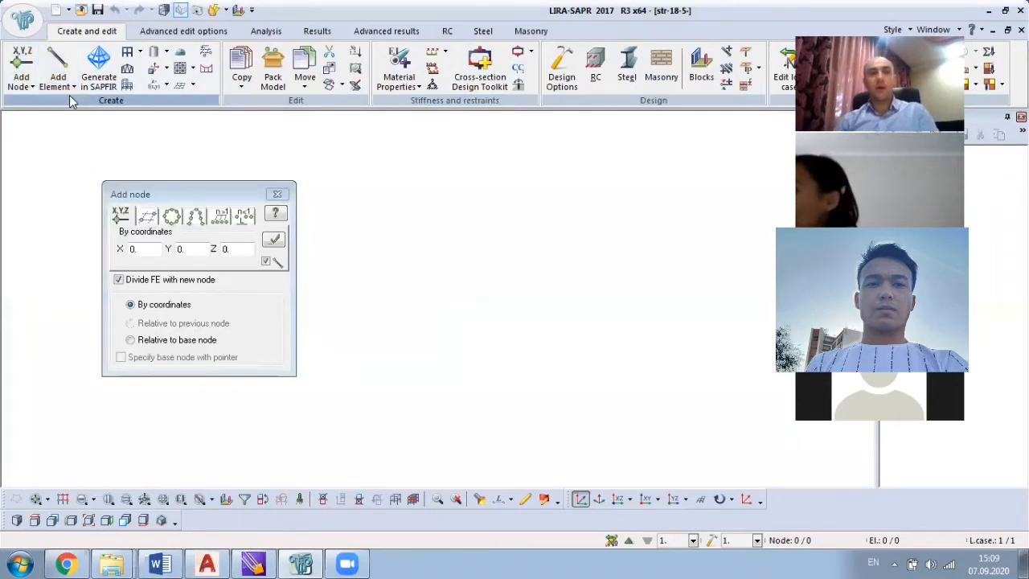
{"action": "left_click", "coordinate": [69, 86]}
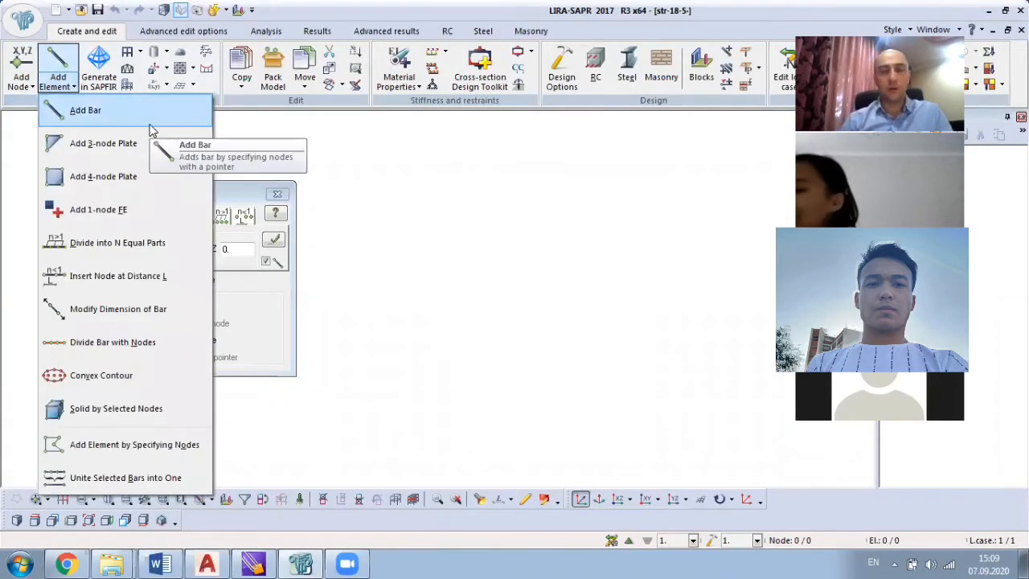
{"action": "left_click", "coordinate": [384, 176]}
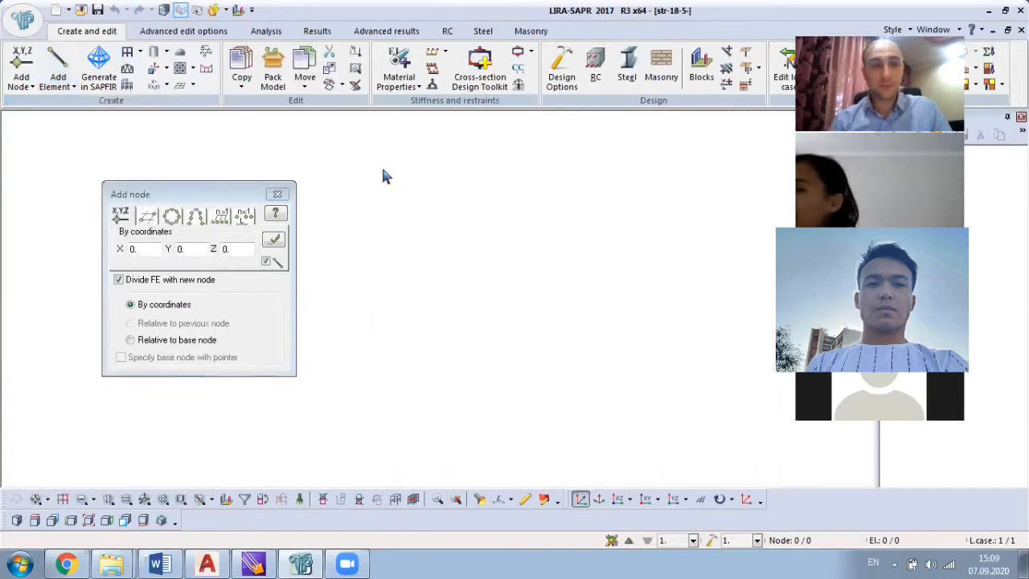
{"action": "left_click", "coordinate": [274, 241]}
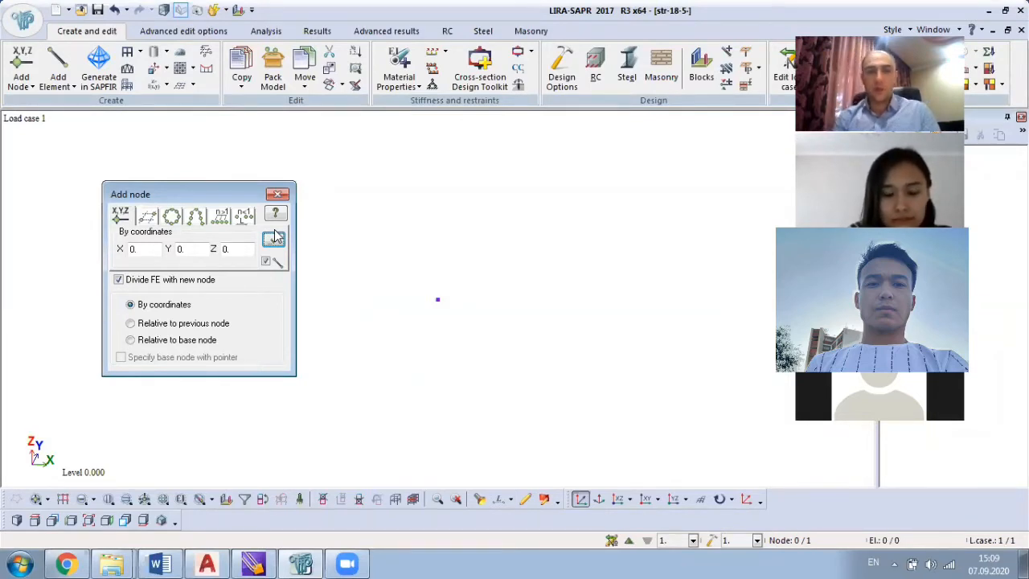
{"action": "double_click", "coordinate": [225, 249]}
{"action": "type", "text": "7"}
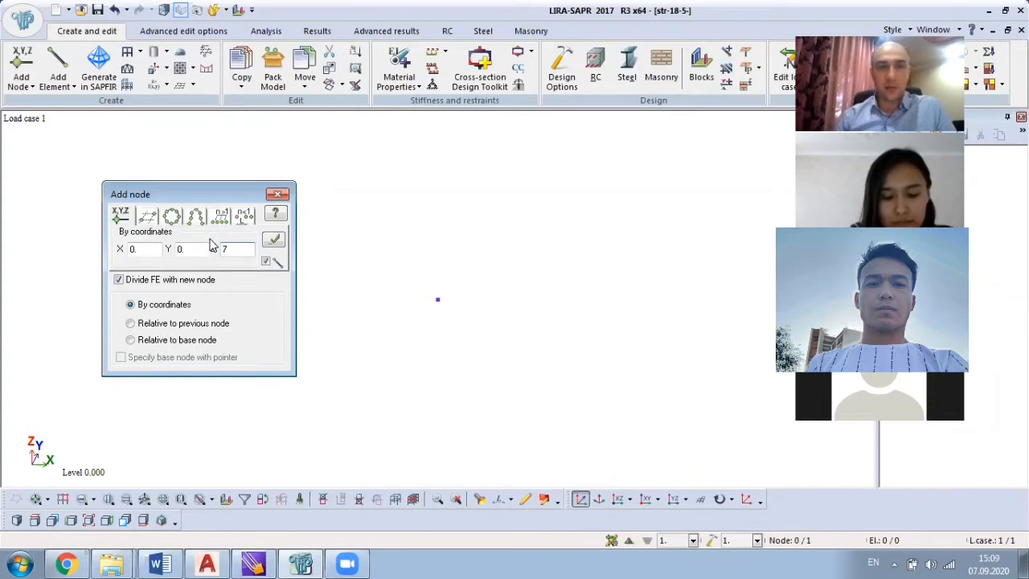
{"action": "left_click", "coordinate": [274, 241]}
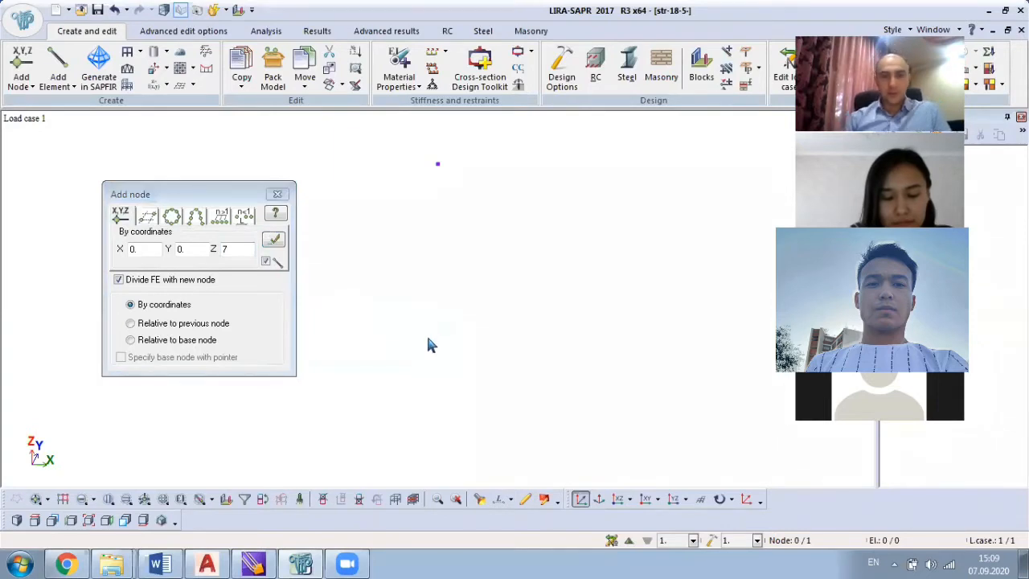
Add a vertical bar between the upper and lower nodes to form a column.
{"action": "left_click", "coordinate": [61, 85]}
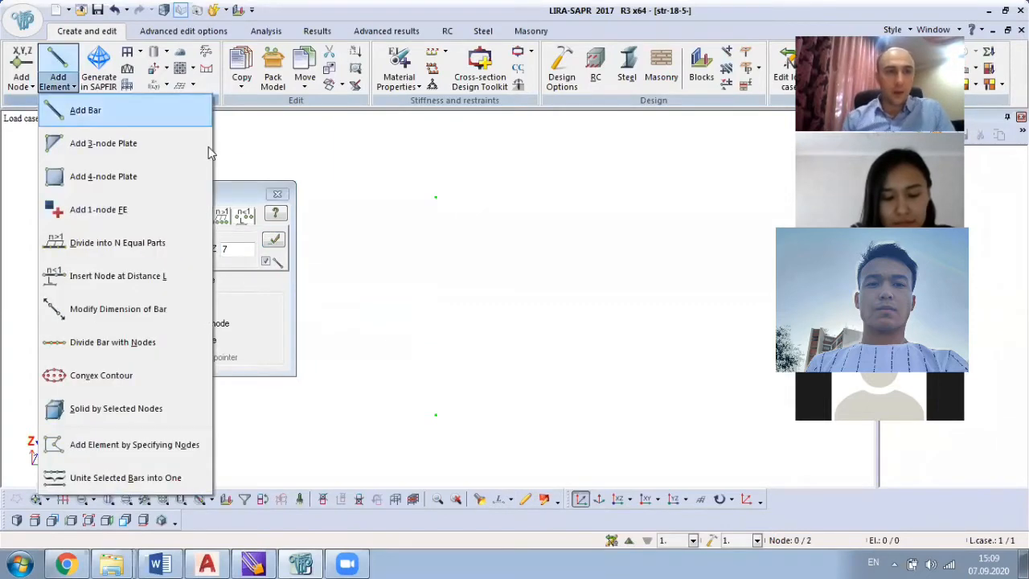
{"action": "left_click", "coordinate": [89, 108]}
{"action": "left_click_drag", "start_coordinate": [436, 198], "coordinate": [444, 421]}
{"action": "left_click", "coordinate": [439, 417]}
{"action": "scroll", "coordinate": [506, 342], "scroll_direction": "down", "scroll_amount": 2}
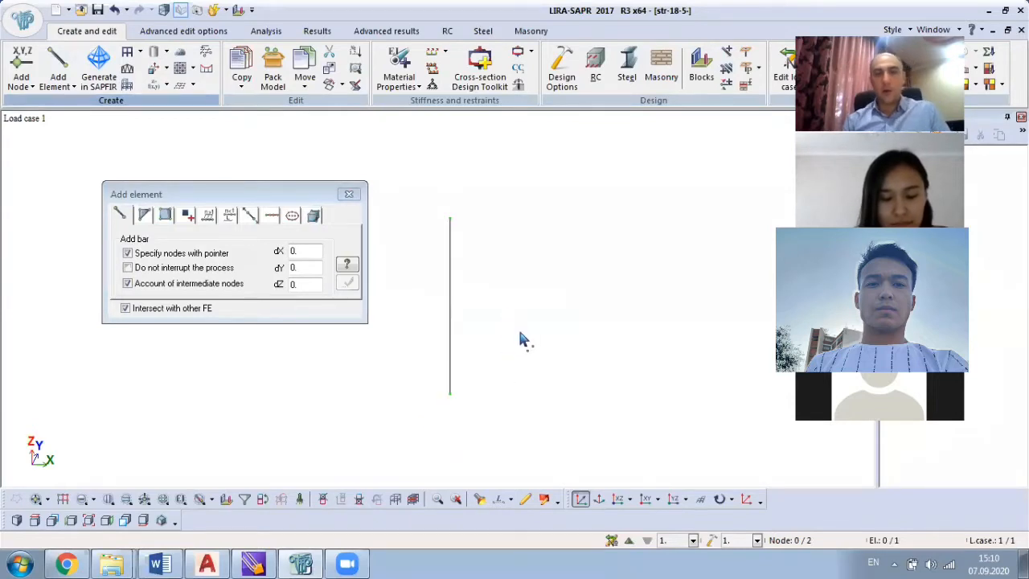
{"action": "middle_click_drag", "start_coordinate": [525, 392], "coordinate": [541, 379]}
{"action": "scroll", "coordinate": [465, 331], "scroll_direction": "down", "scroll_amount": 1}
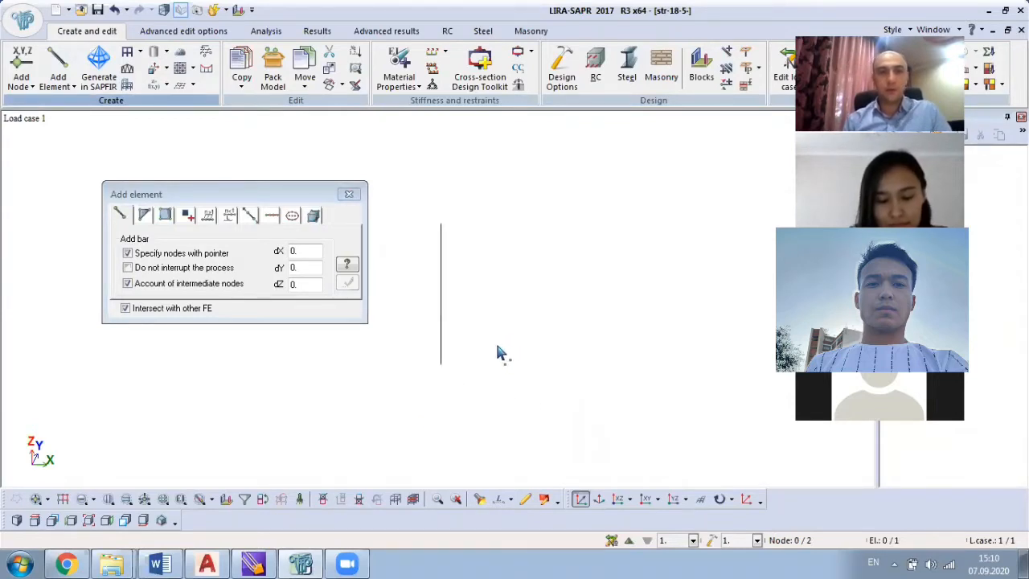
{"action": "left_click", "coordinate": [351, 196]}
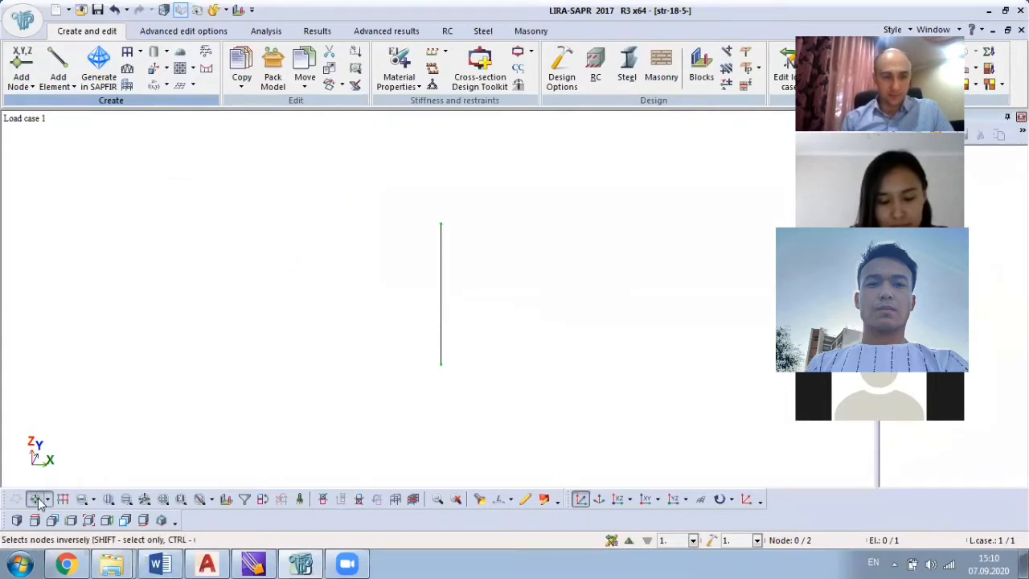
Select the column with both its nodes and copy it by parameters once, 6 m along X.
{"action": "left_click", "coordinate": [83, 499]}
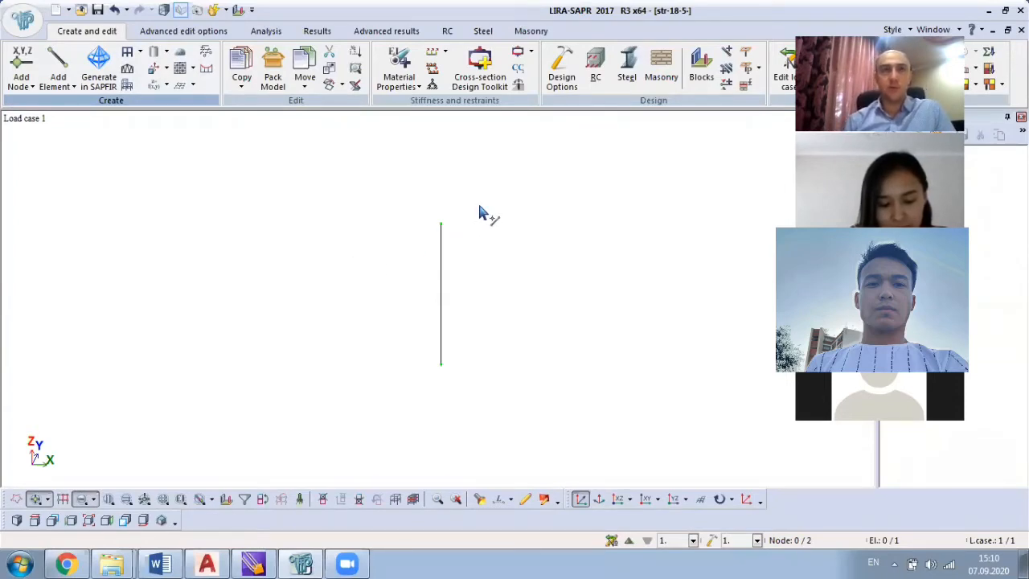
{"action": "left_click_drag", "start_coordinate": [479, 212], "coordinate": [382, 402]}
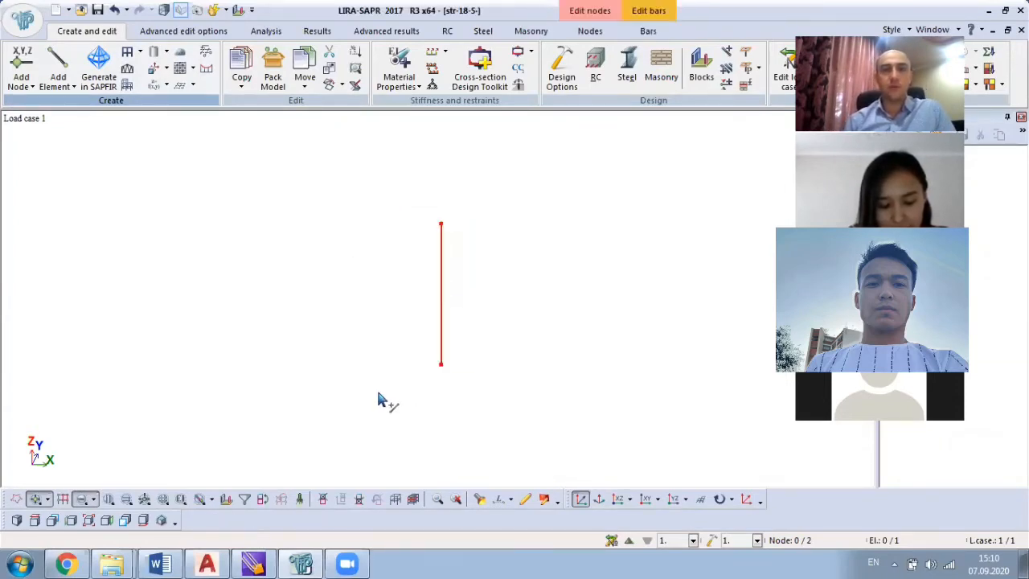
{"action": "left_click", "coordinate": [241, 84]}
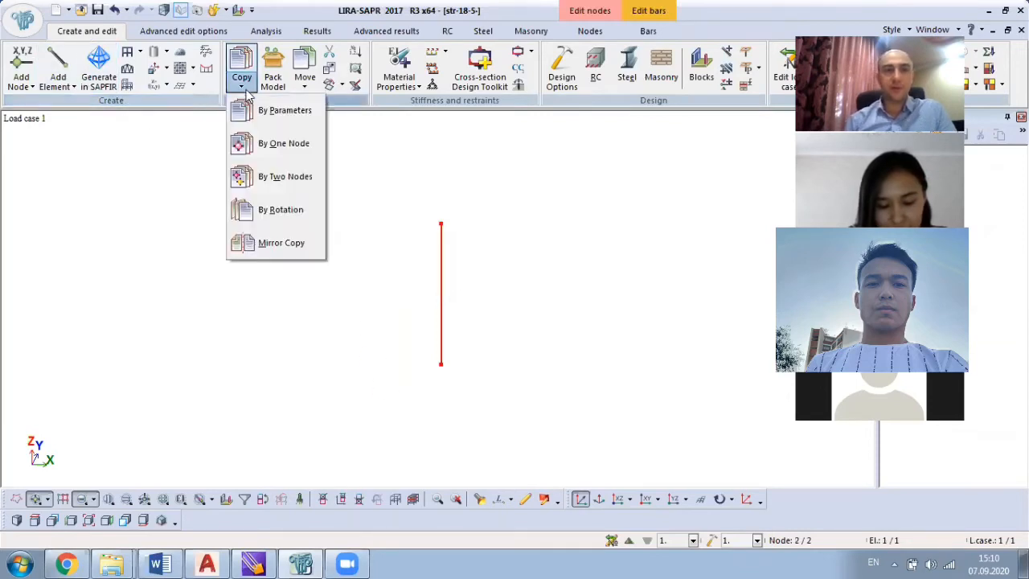
{"action": "left_click", "coordinate": [259, 118]}
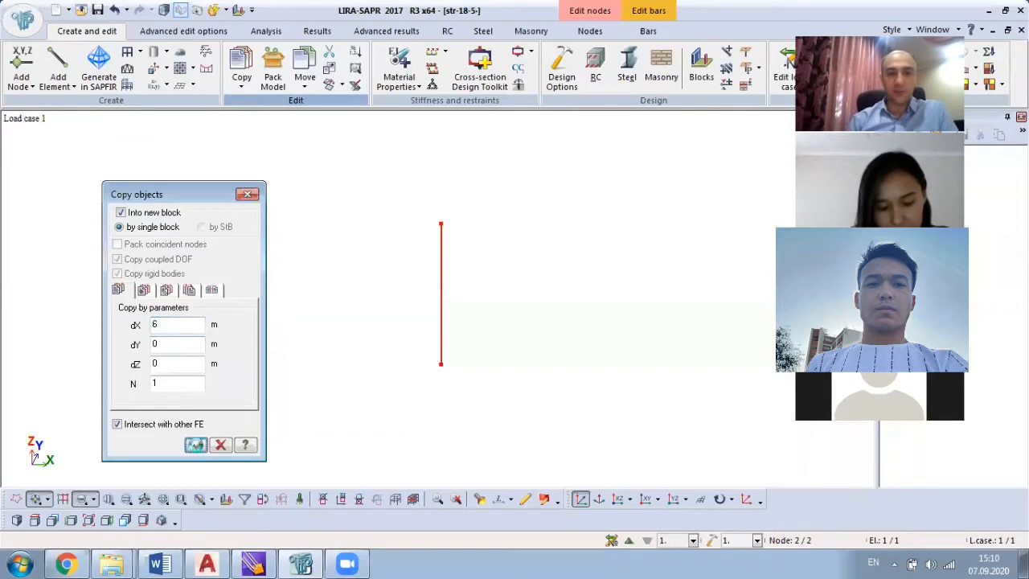
{"action": "left_click", "coordinate": [196, 445]}
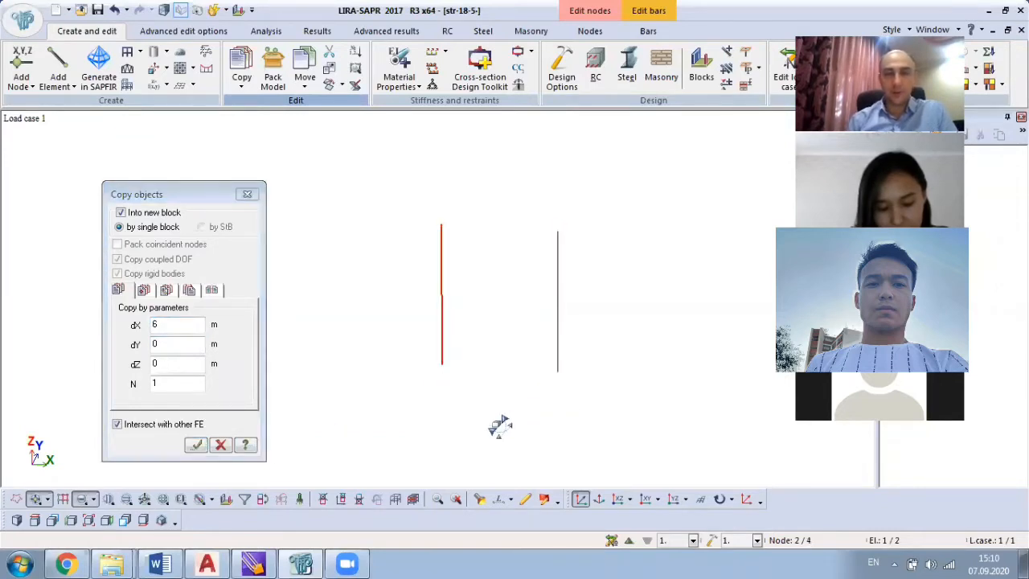
{"action": "scroll", "coordinate": [563, 396], "scroll_direction": "up", "scroll_amount": 1}
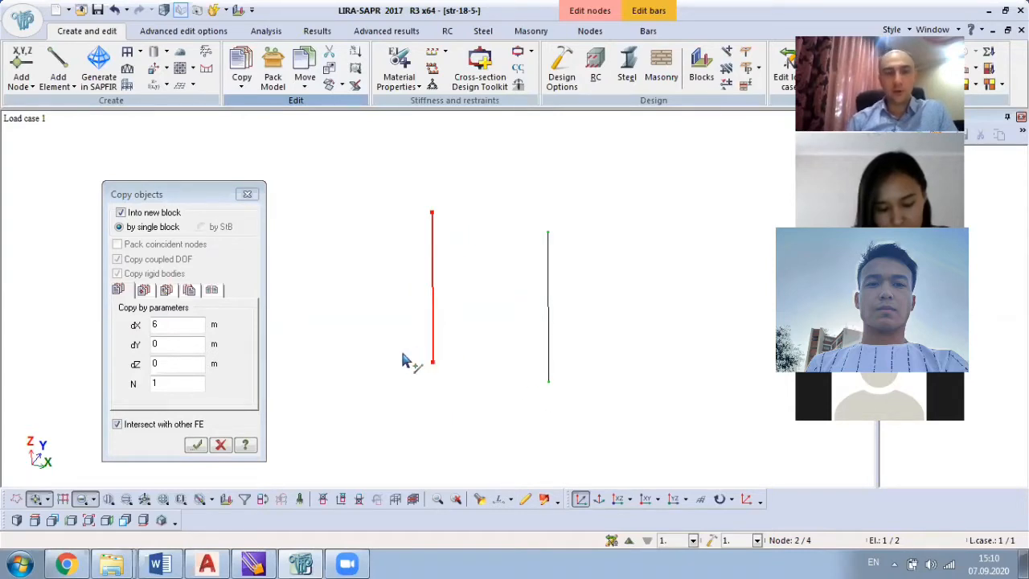
Set the copy offset along Y to 18 m for the selected column.
{"action": "left_click", "coordinate": [233, 391]}
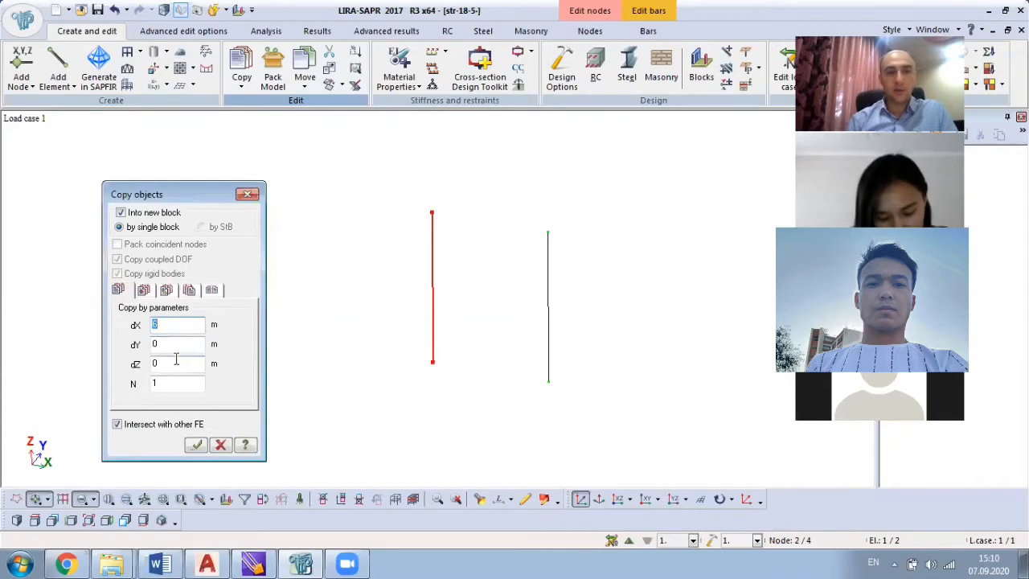
{"action": "key", "text": "Tab"}
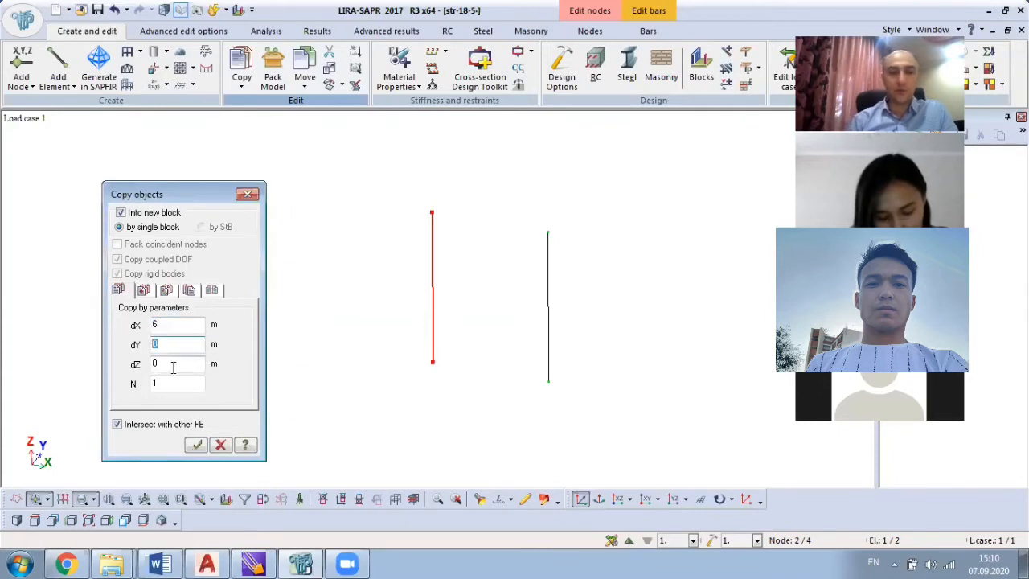
{"action": "type", "text": "18"}
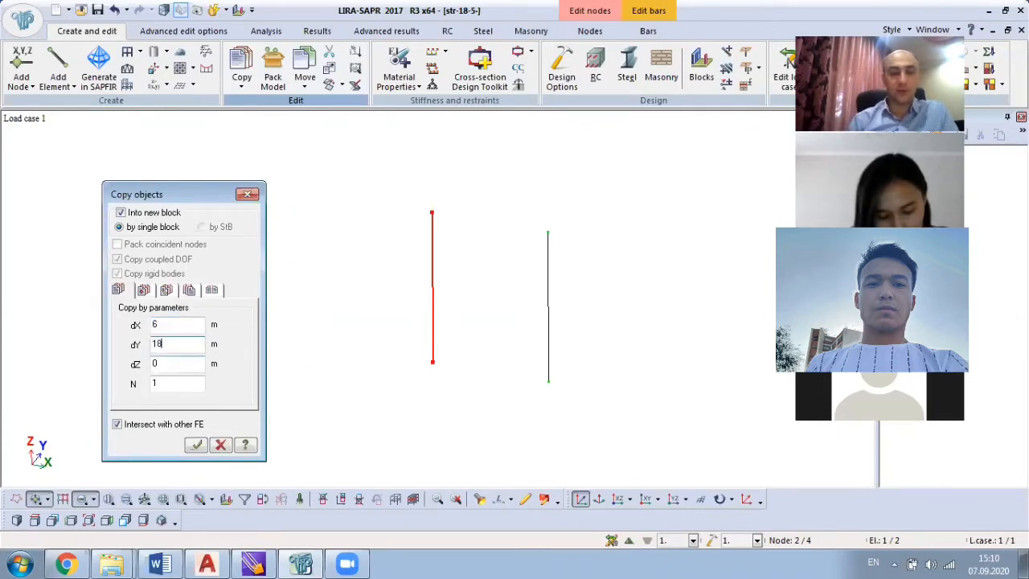
{"action": "double_click", "coordinate": [168, 325]}
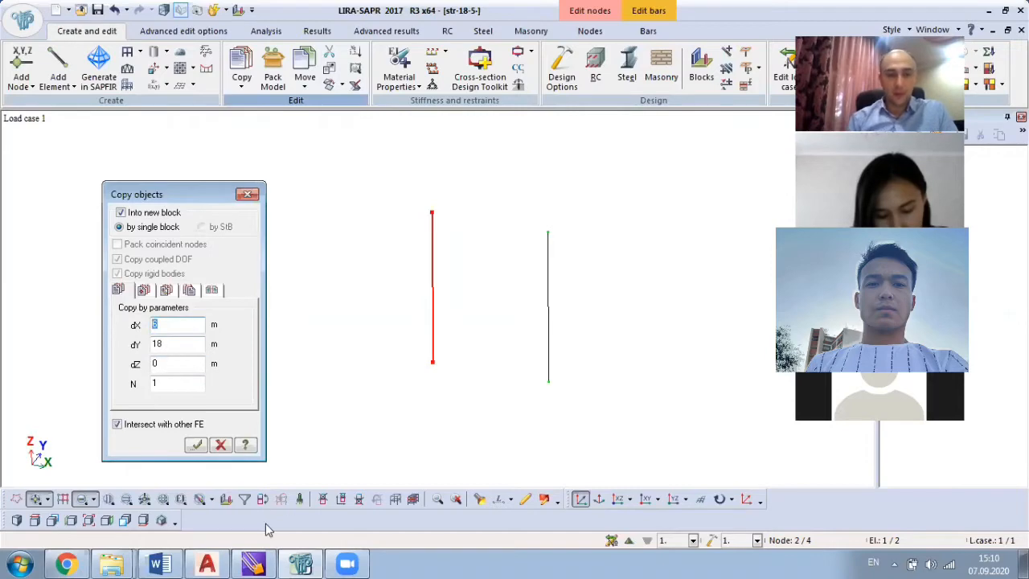
Switch to the course project guide in Word and find the platform dimensions and cell size in Example 1.2.
{"action": "left_click", "coordinate": [163, 563]}
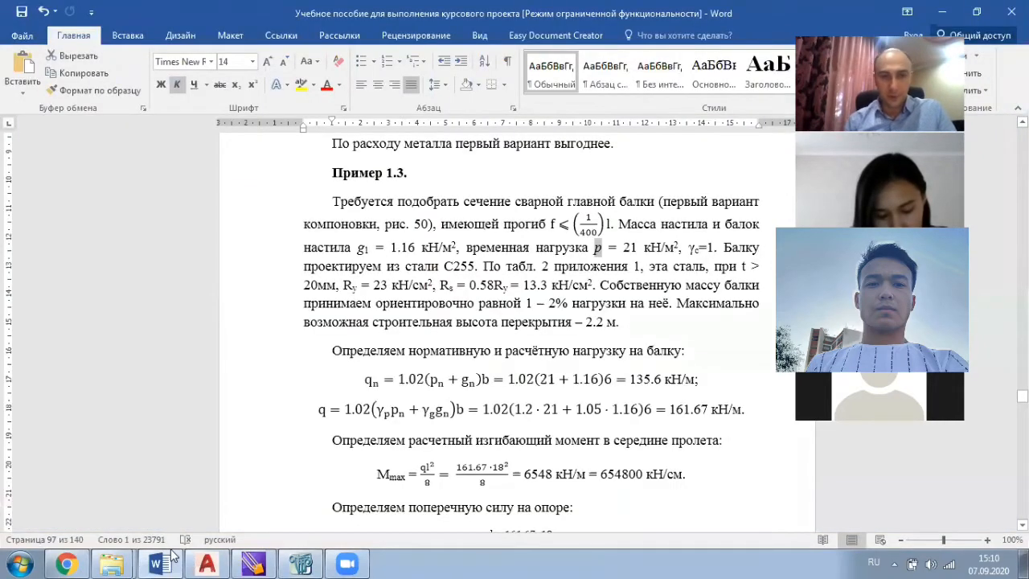
{"action": "scroll", "coordinate": [400, 302], "scroll_direction": "up", "scroll_amount": 15}
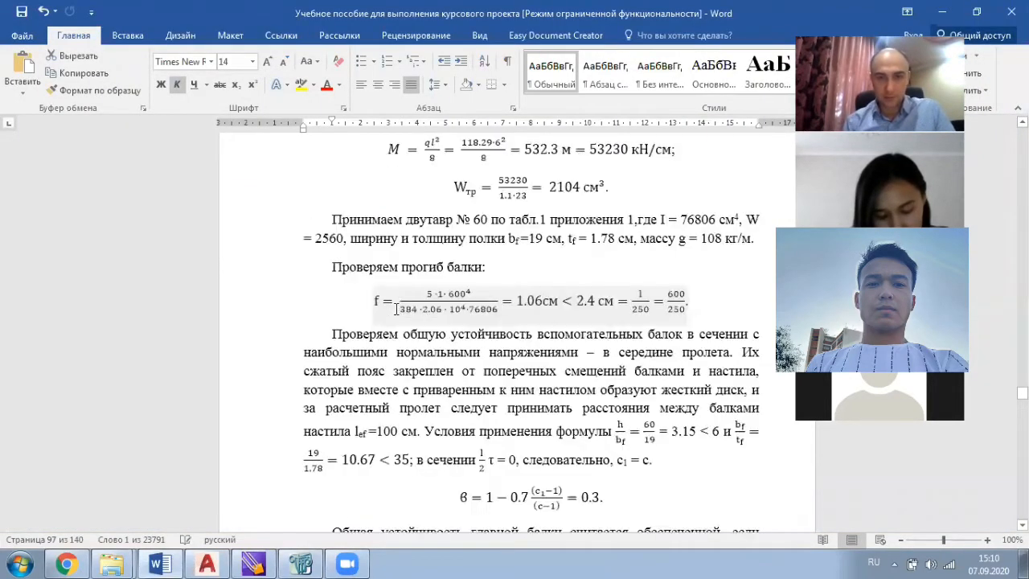
{"action": "scroll", "coordinate": [400, 302], "scroll_direction": "up", "scroll_amount": 20}
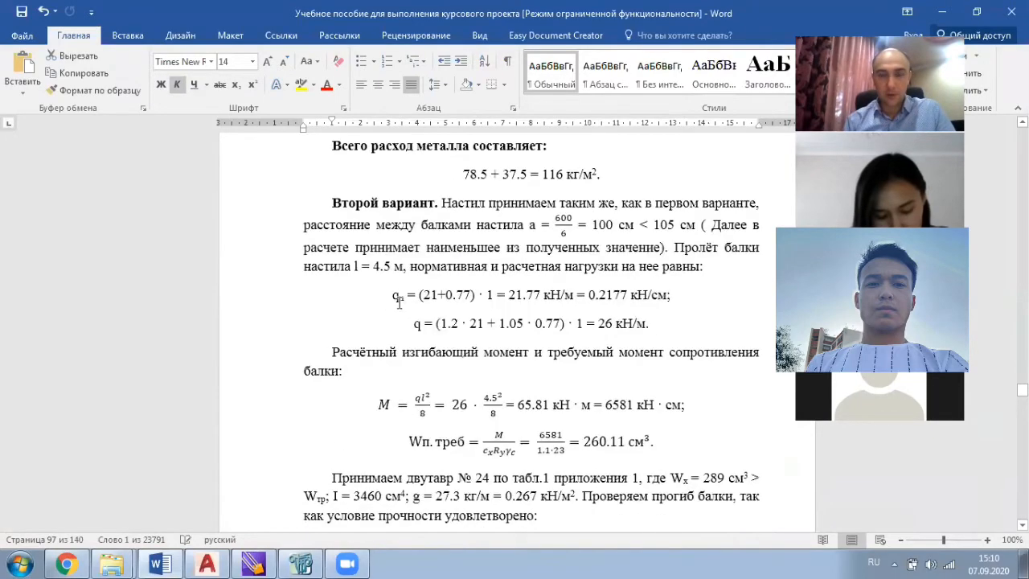
{"action": "scroll", "coordinate": [398, 304], "scroll_direction": "up", "scroll_amount": 20}
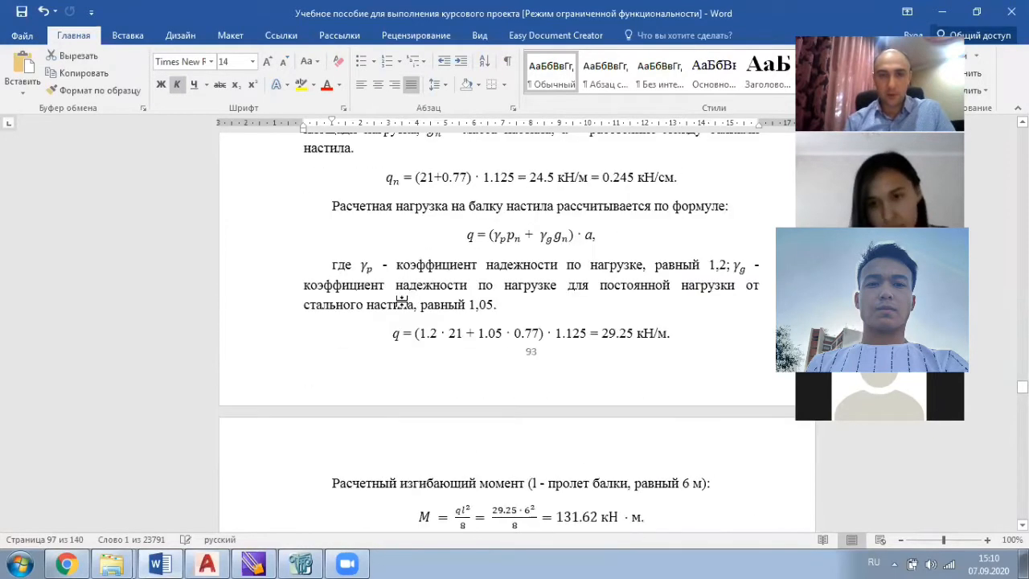
{"action": "scroll", "coordinate": [399, 303], "scroll_direction": "up", "scroll_amount": 15}
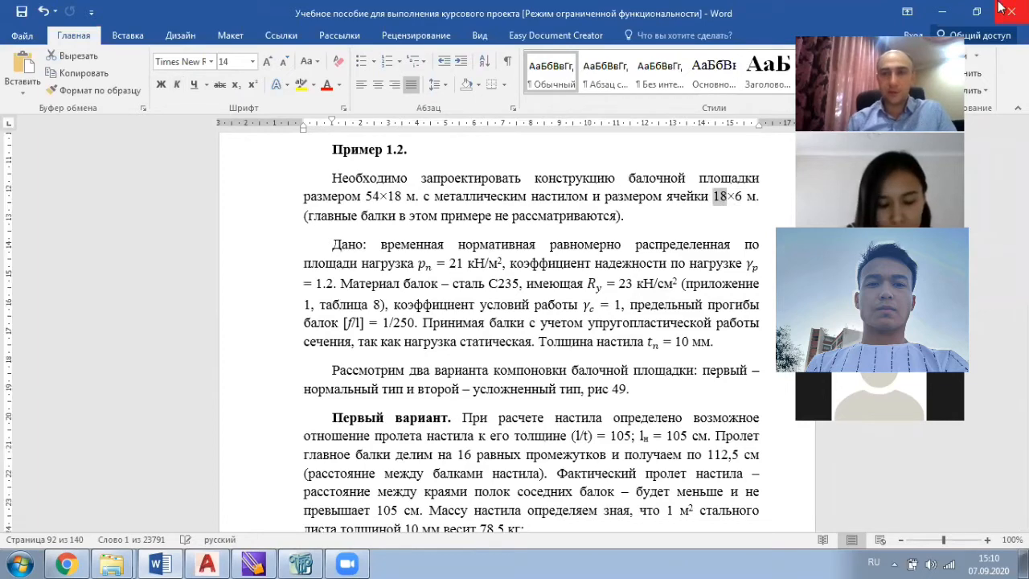
Switch back to LIRA-SAPR, select both columns with their nodes and copy them by parameters once, 18 m along Y.
{"action": "left_click", "coordinate": [941, 11]}
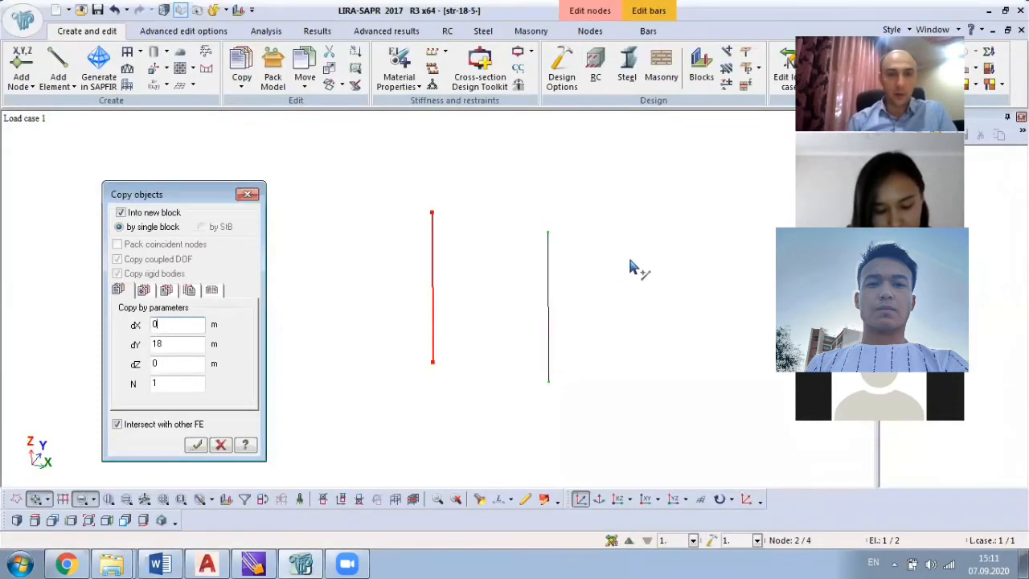
{"action": "left_click_drag", "start_coordinate": [634, 211], "coordinate": [510, 373]}
{"action": "left_click", "coordinate": [197, 460]}
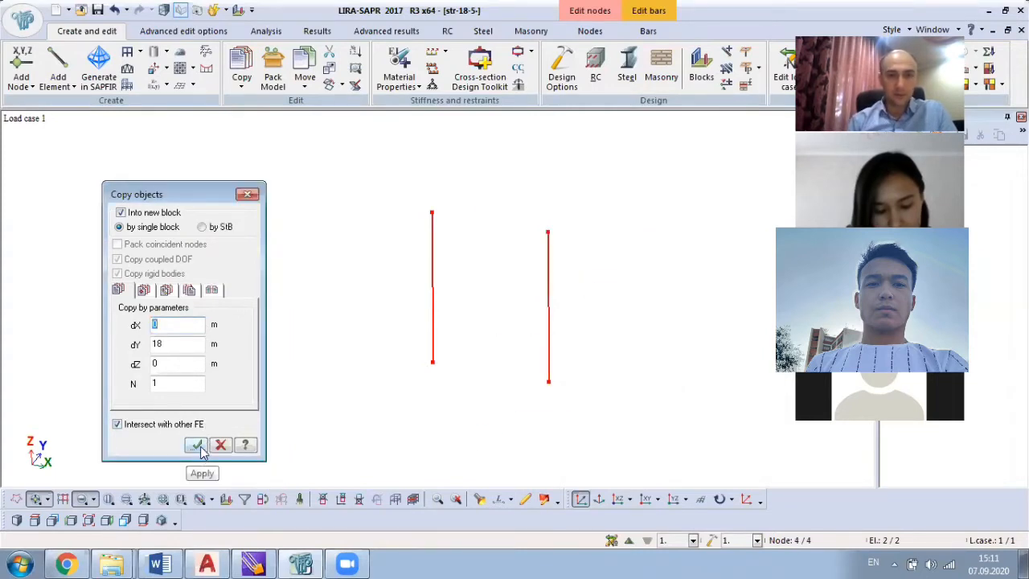
{"action": "left_click", "coordinate": [199, 447]}
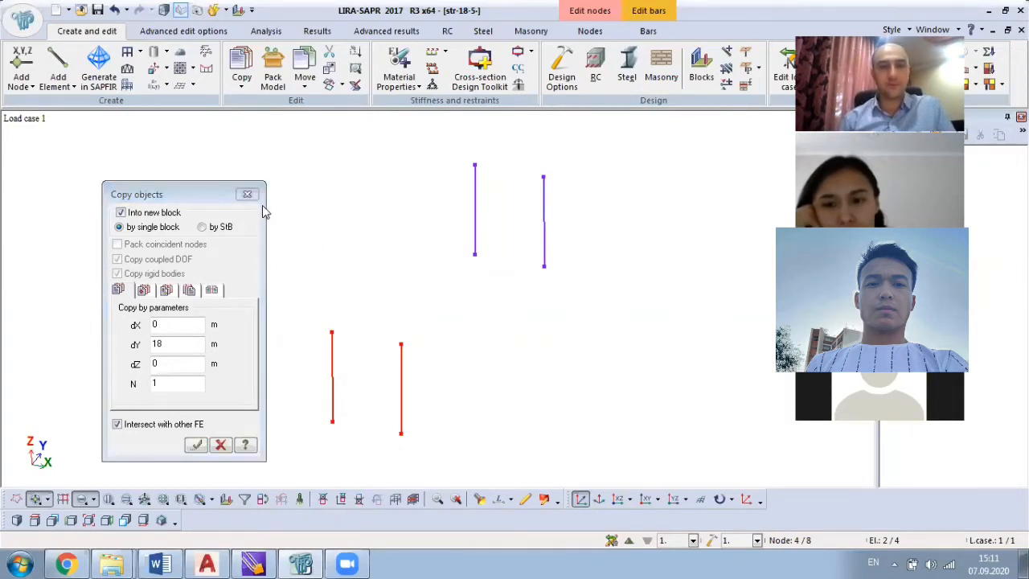
{"action": "left_click", "coordinate": [246, 195]}
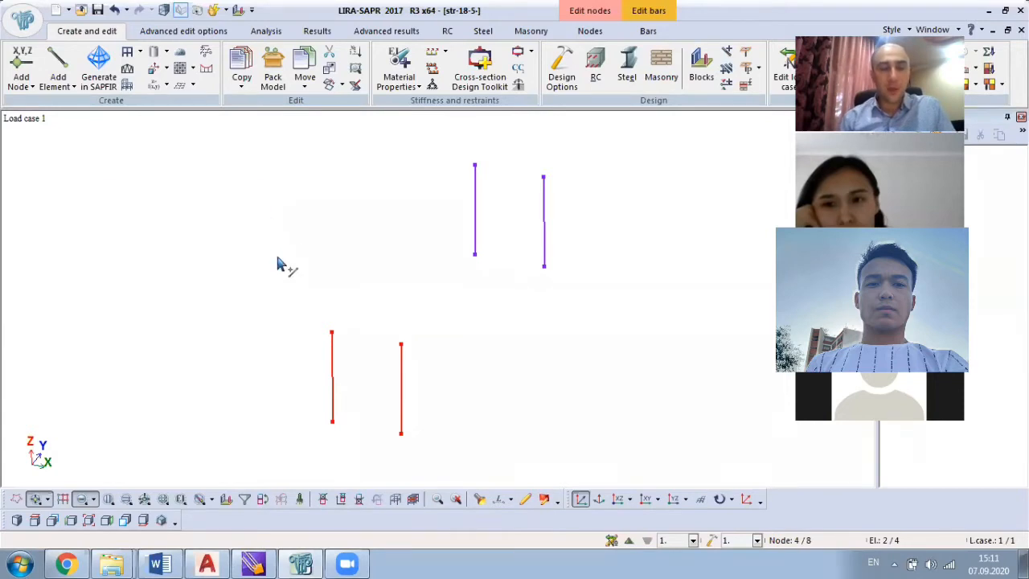
Clear the selection and select only the pair of columns farther along X, using the XZ projection.
{"action": "middle_click_drag", "start_coordinate": [365, 434], "coordinate": [292, 391]}
{"action": "left_click", "coordinate": [305, 499]}
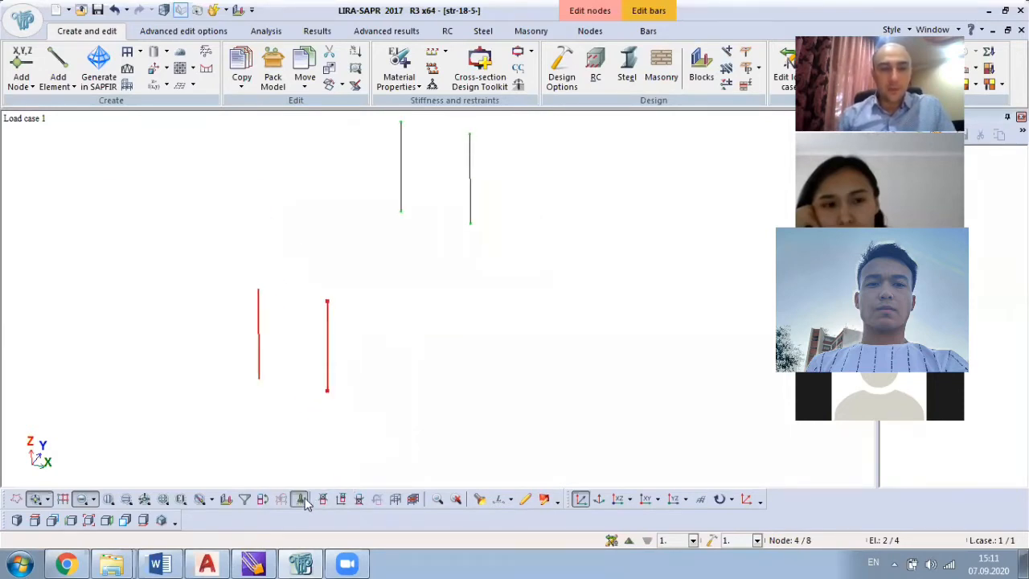
{"action": "middle_click_drag", "start_coordinate": [369, 399], "coordinate": [322, 378]}
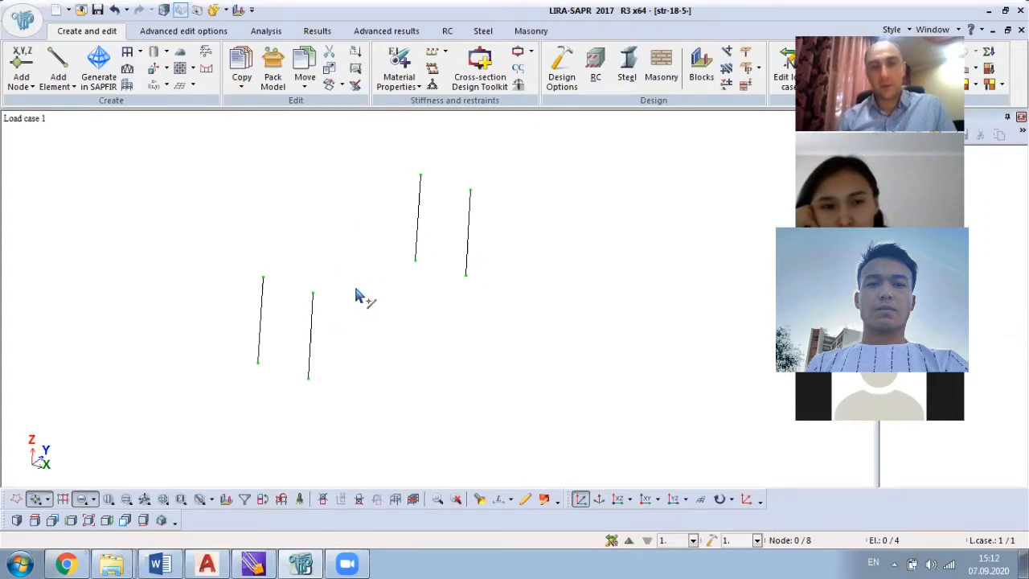
{"action": "middle_click_drag", "start_coordinate": [356, 296], "coordinate": [558, 221]}
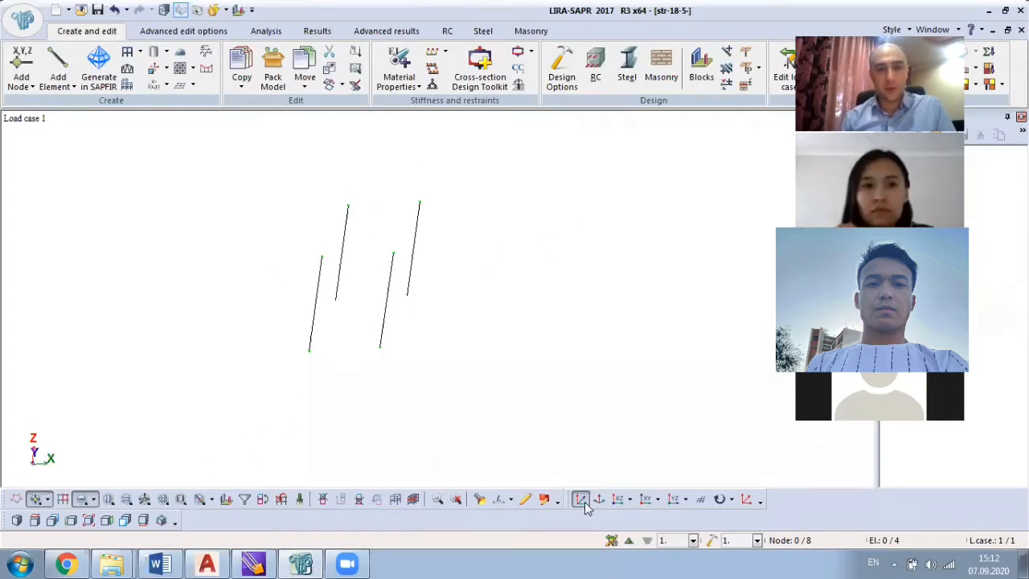
{"action": "left_click", "coordinate": [628, 503]}
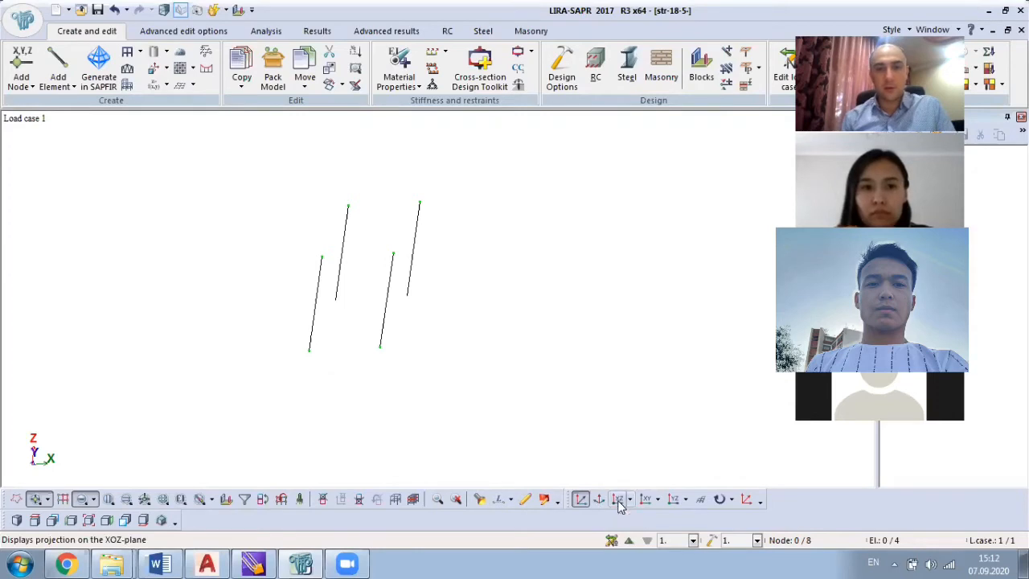
{"action": "left_click", "coordinate": [646, 499]}
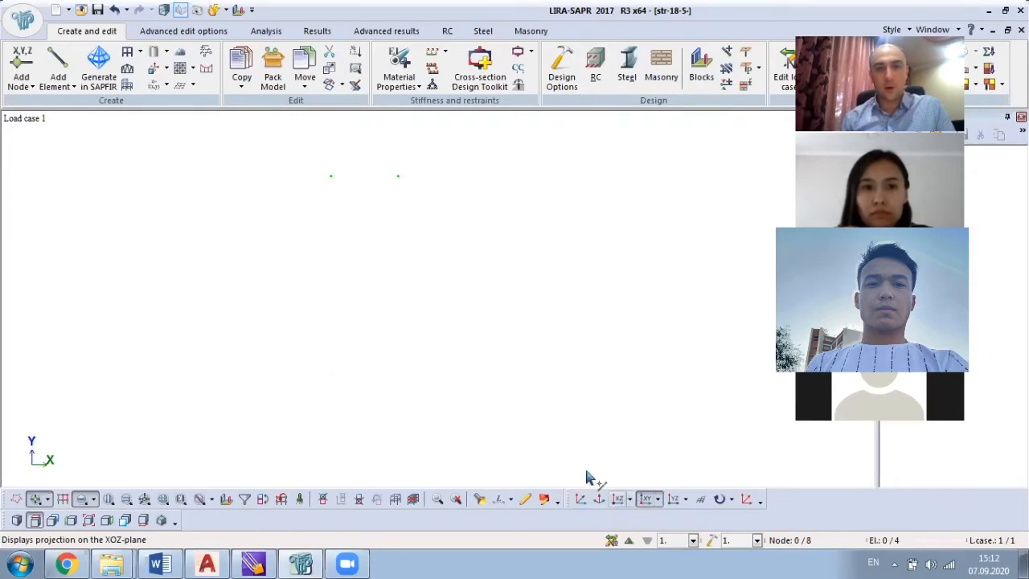
{"action": "left_click", "coordinate": [622, 502]}
{"action": "left_click_drag", "start_coordinate": [448, 194], "coordinate": [373, 354]}
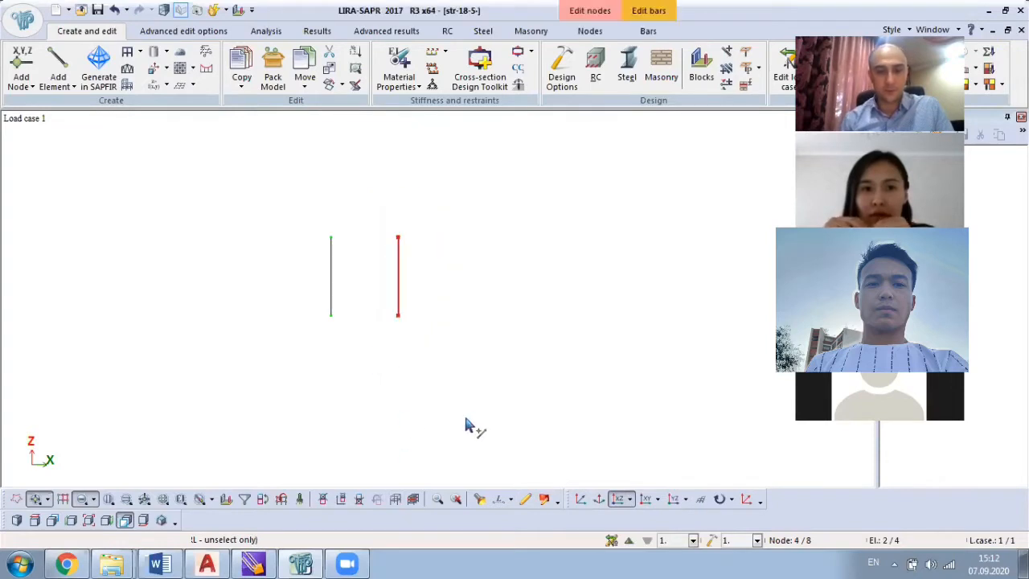
{"action": "middle_click_drag", "start_coordinate": [466, 425], "coordinate": [384, 453]}
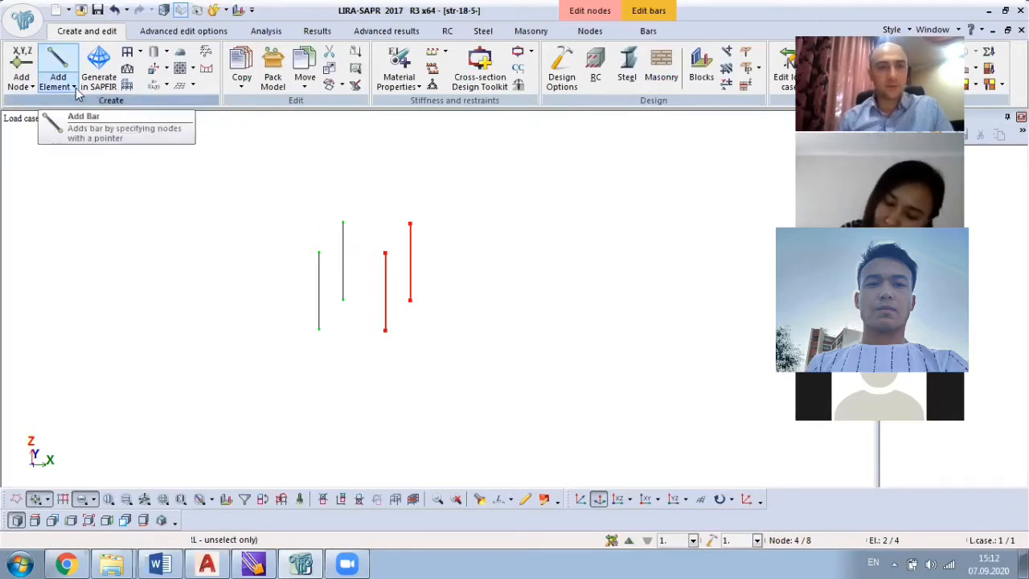
Copy the selected pair by one node, from the front unselected column's bottom node to the front selected column's bottom node.
{"action": "left_click", "coordinate": [241, 78]}
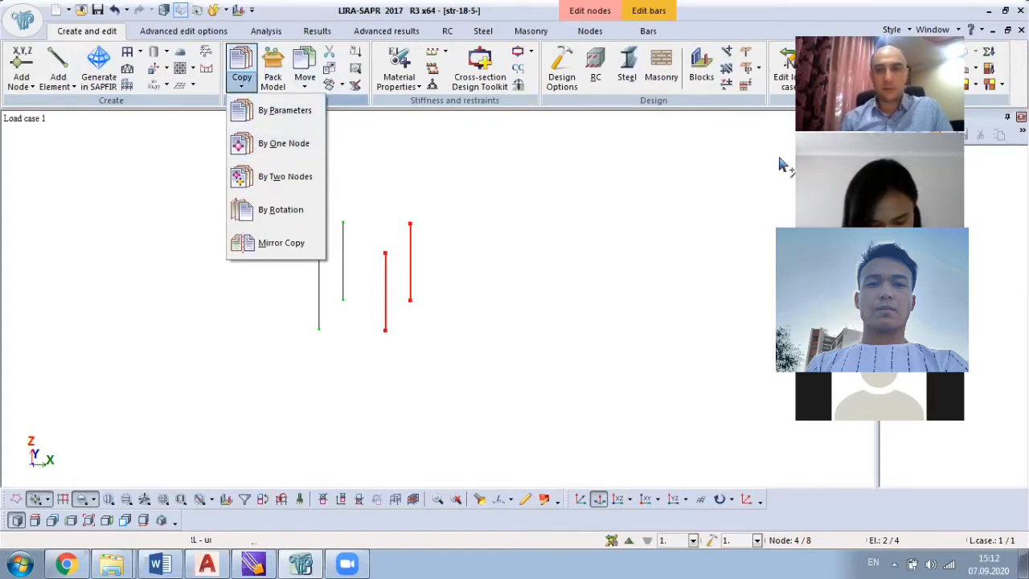
{"action": "left_click", "coordinate": [274, 148]}
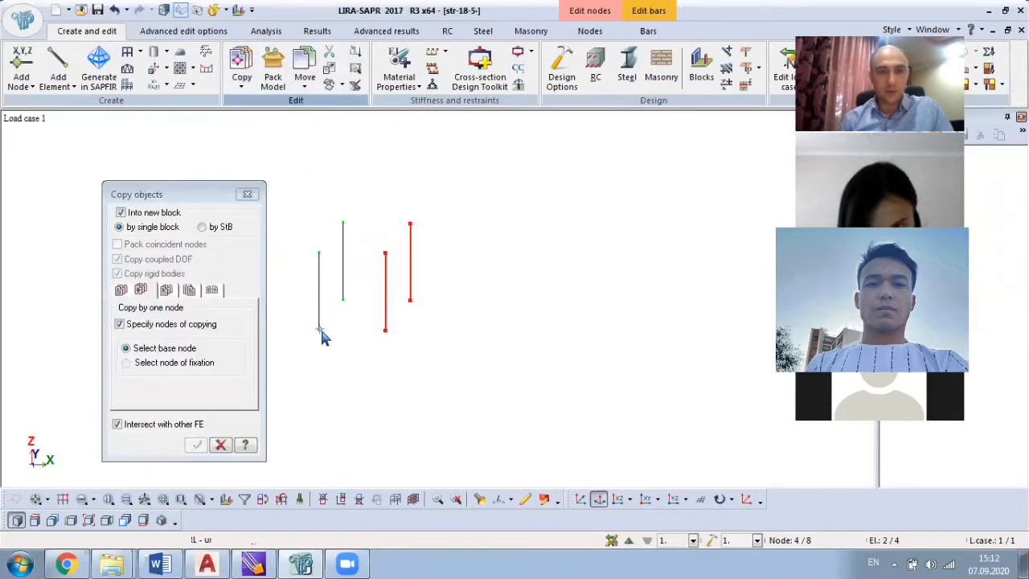
{"action": "left_click", "coordinate": [319, 328]}
{"action": "left_click", "coordinate": [386, 331]}
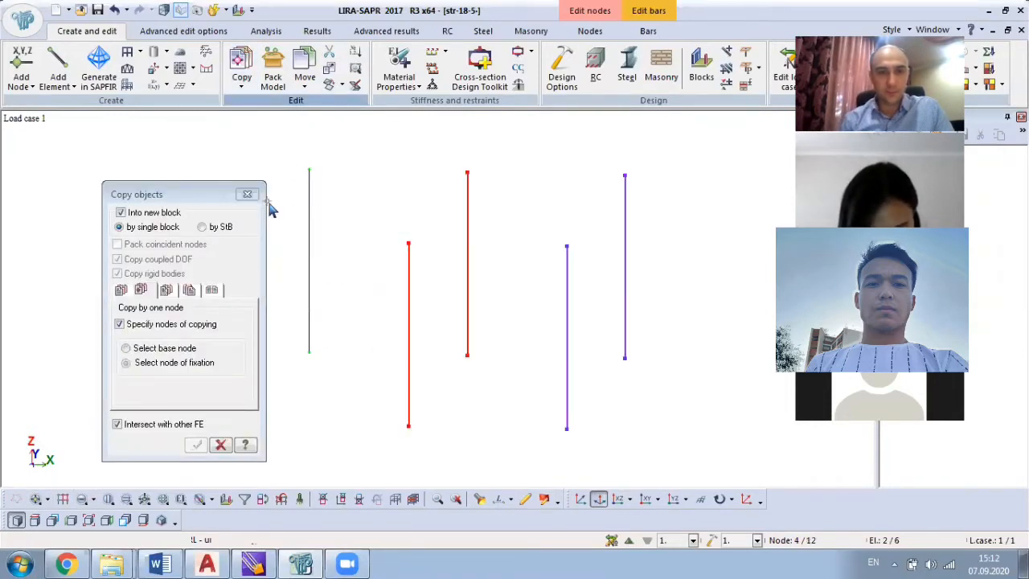
{"action": "left_click", "coordinate": [248, 194]}
Add two bars along X connecting the top nodes of the three front-row columns.
{"action": "left_click", "coordinate": [620, 500]}
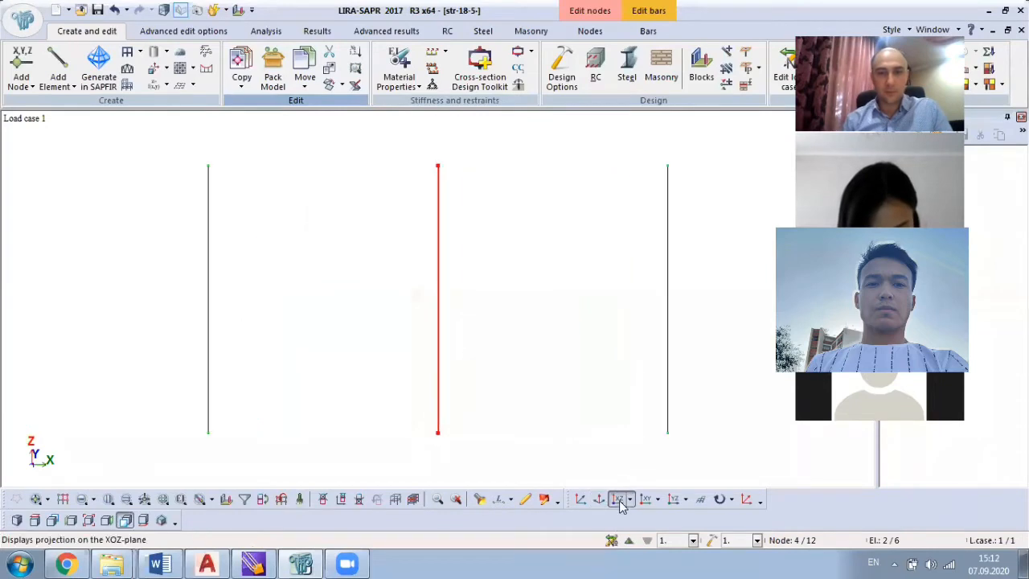
{"action": "middle_click_drag", "start_coordinate": [512, 358], "coordinate": [630, 439]}
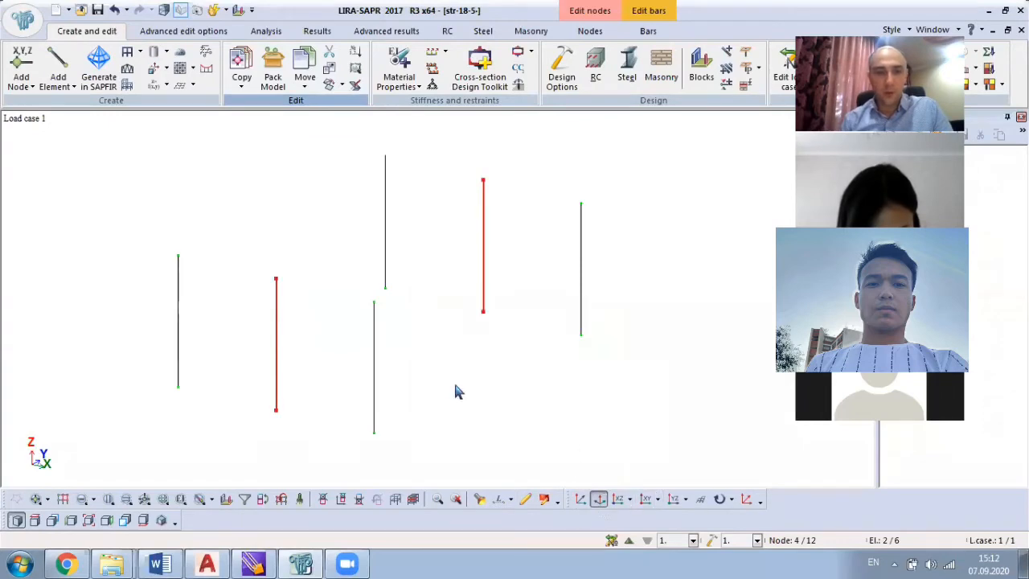
{"action": "left_click", "coordinate": [57, 81]}
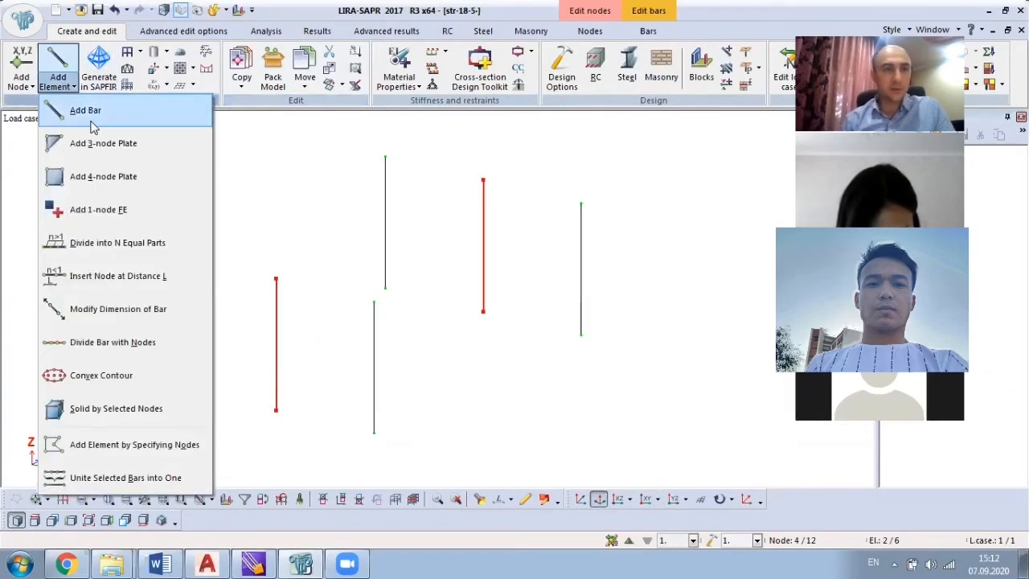
{"action": "left_click", "coordinate": [86, 111]}
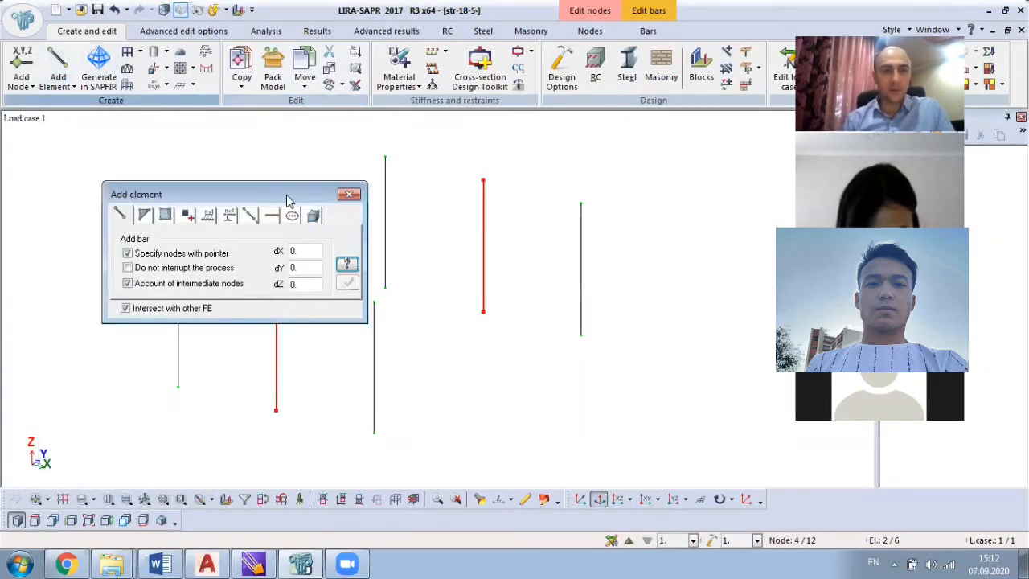
{"action": "left_click_drag", "start_coordinate": [290, 201], "coordinate": [239, 112]}
{"action": "left_click", "coordinate": [178, 257]}
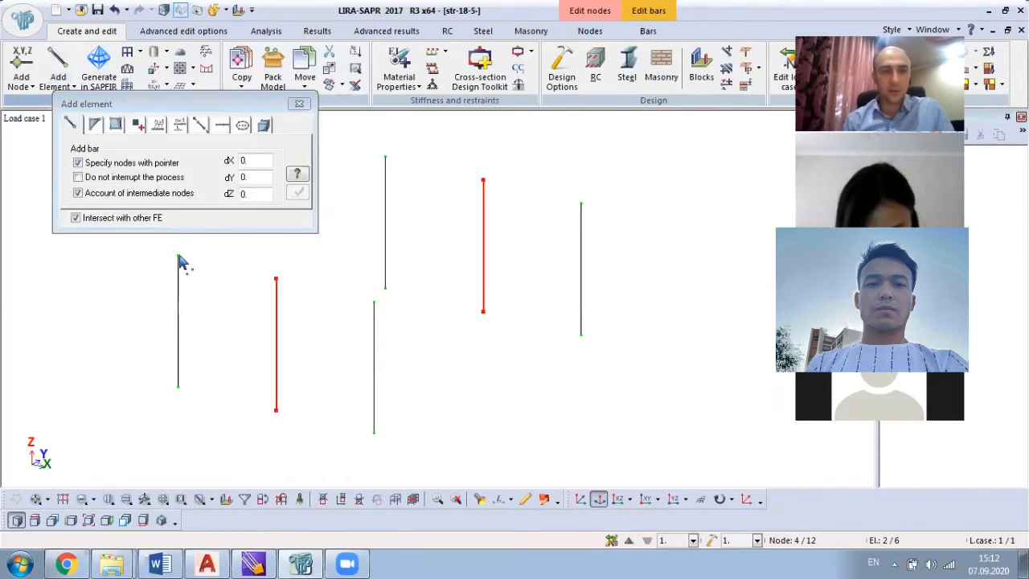
{"action": "left_click", "coordinate": [277, 279]}
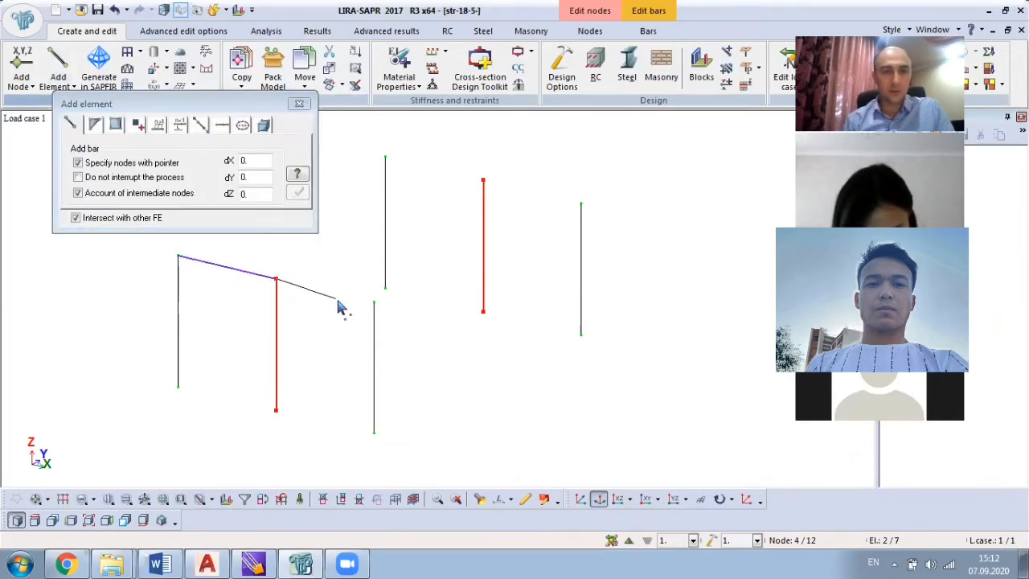
{"action": "left_click", "coordinate": [374, 303]}
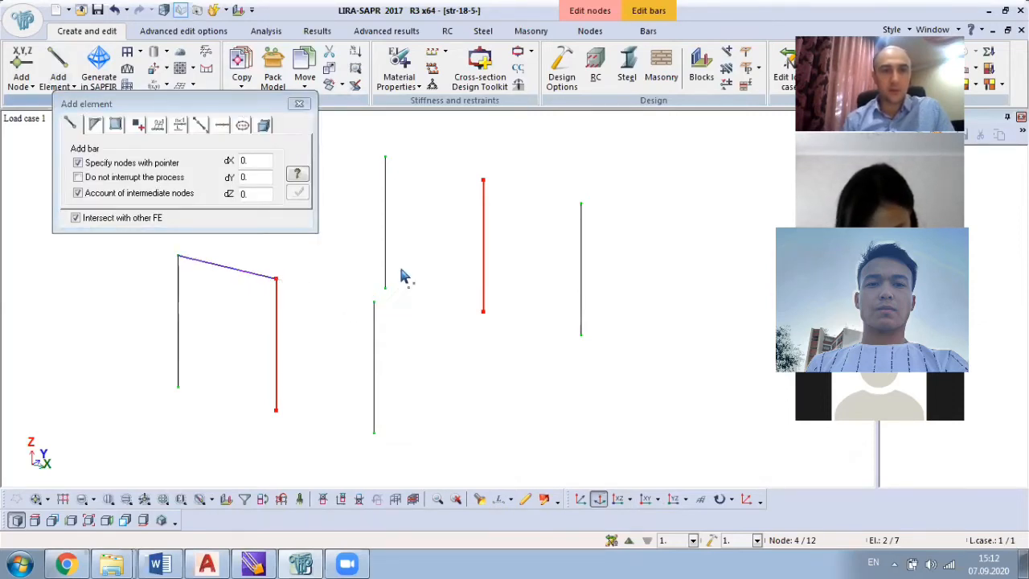
Add two bars along X connecting the top nodes of the three back-row columns.
{"action": "left_click", "coordinate": [386, 158]}
{"action": "left_click", "coordinate": [484, 180]}
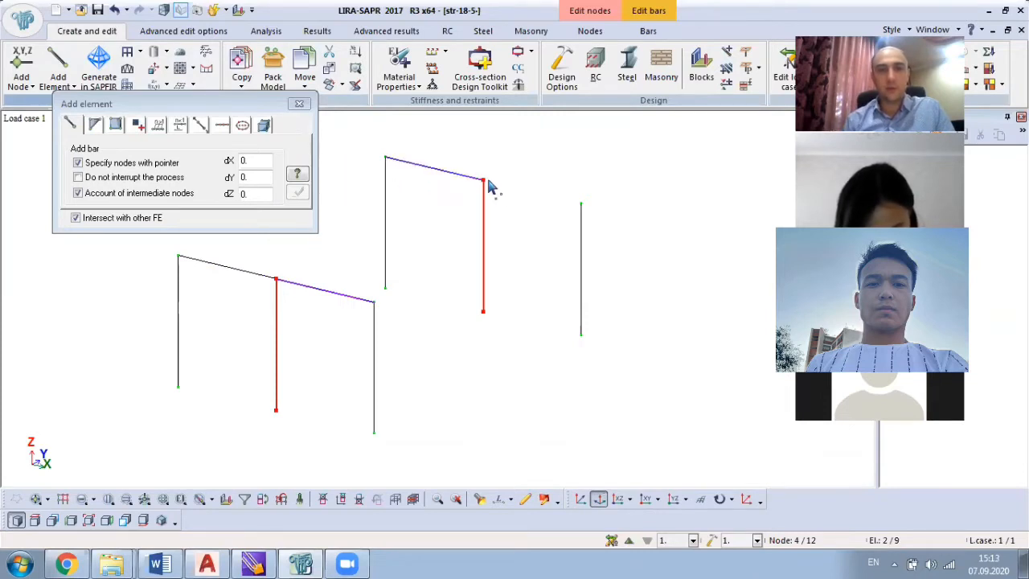
{"action": "left_click", "coordinate": [581, 203]}
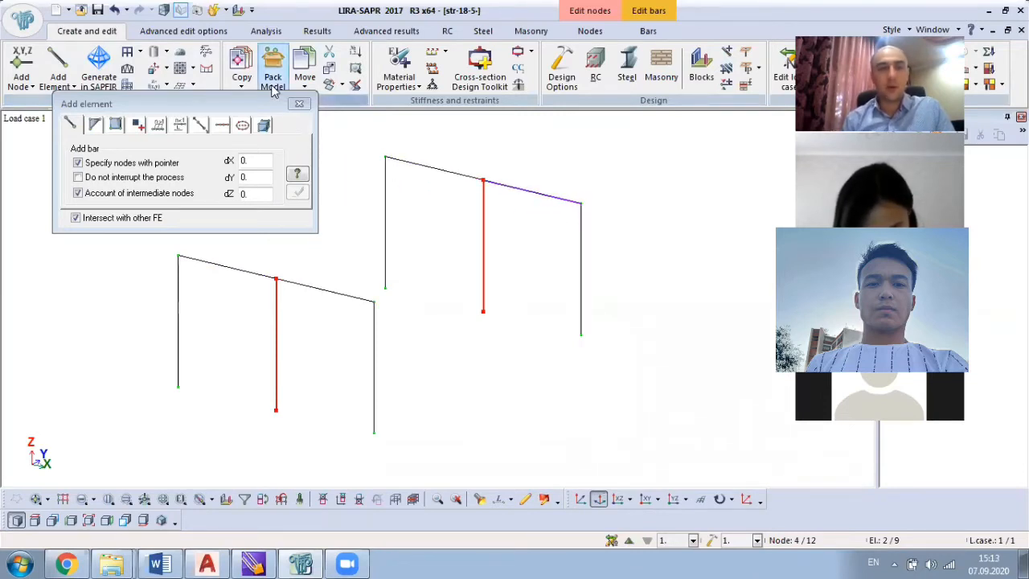
{"action": "left_click", "coordinate": [273, 80]}
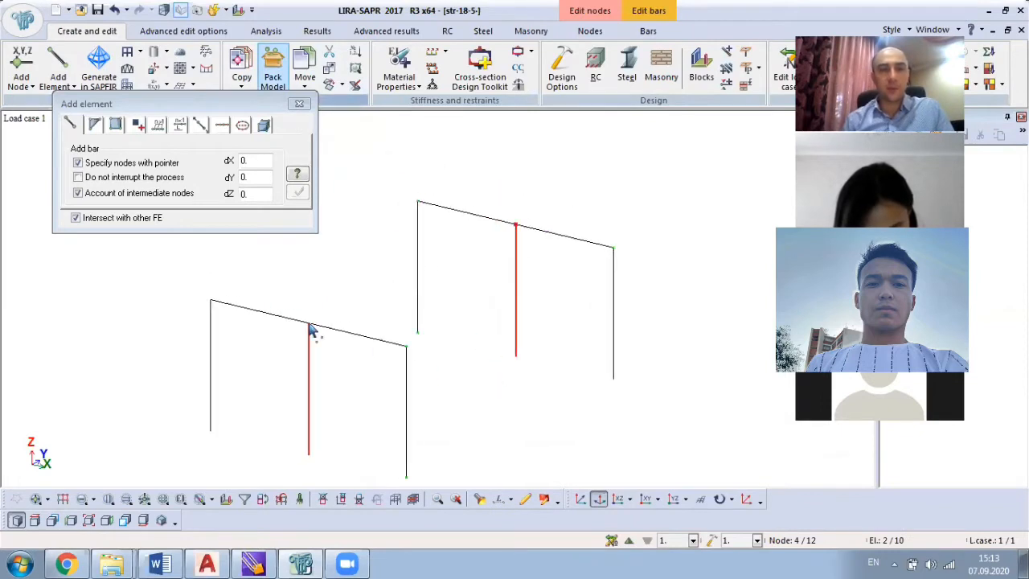
Add three bars along Y connecting the top nodes of each opposite front and back column pair.
{"action": "left_click", "coordinate": [211, 302]}
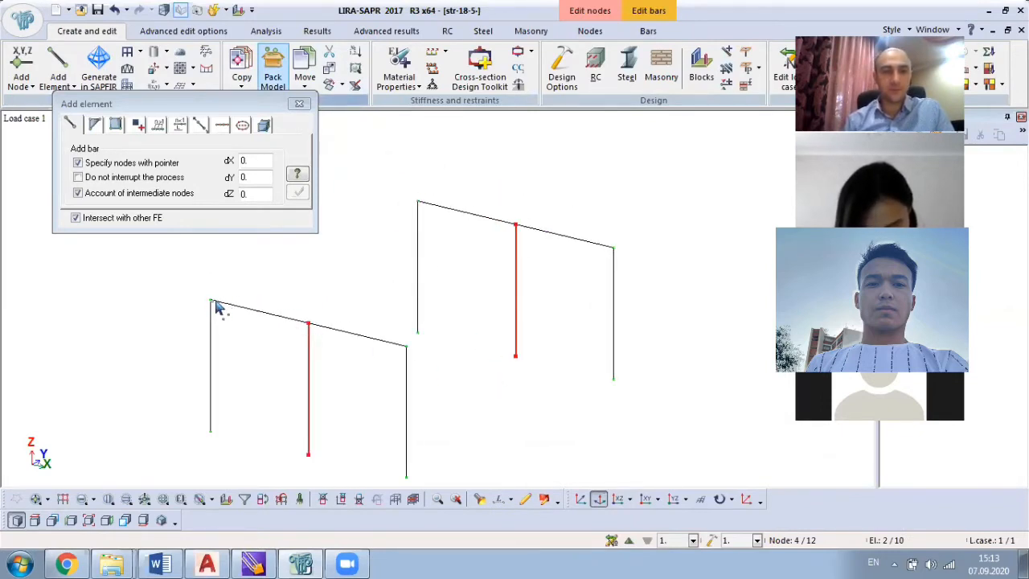
{"action": "left_click", "coordinate": [418, 203]}
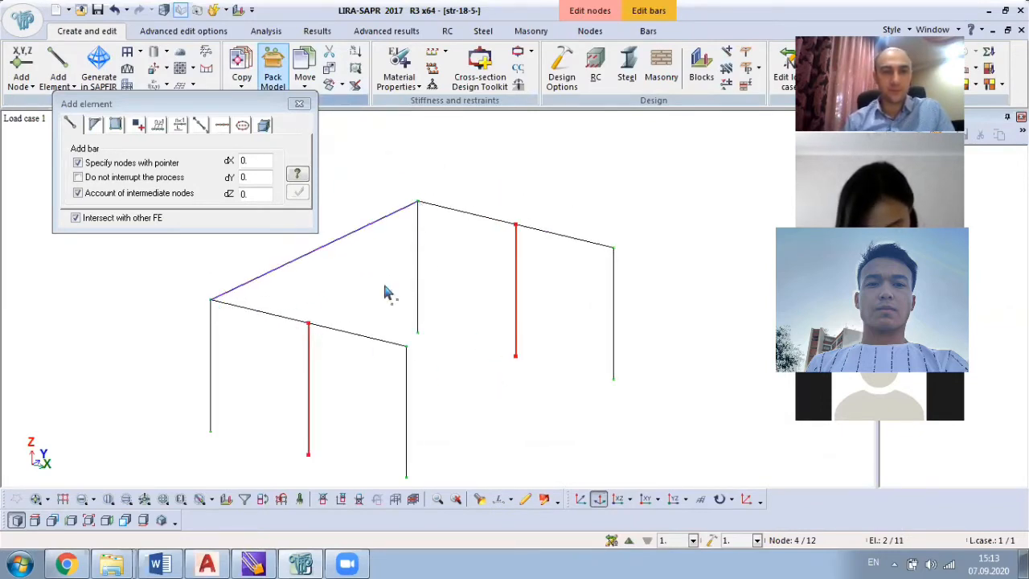
{"action": "left_click", "coordinate": [309, 324]}
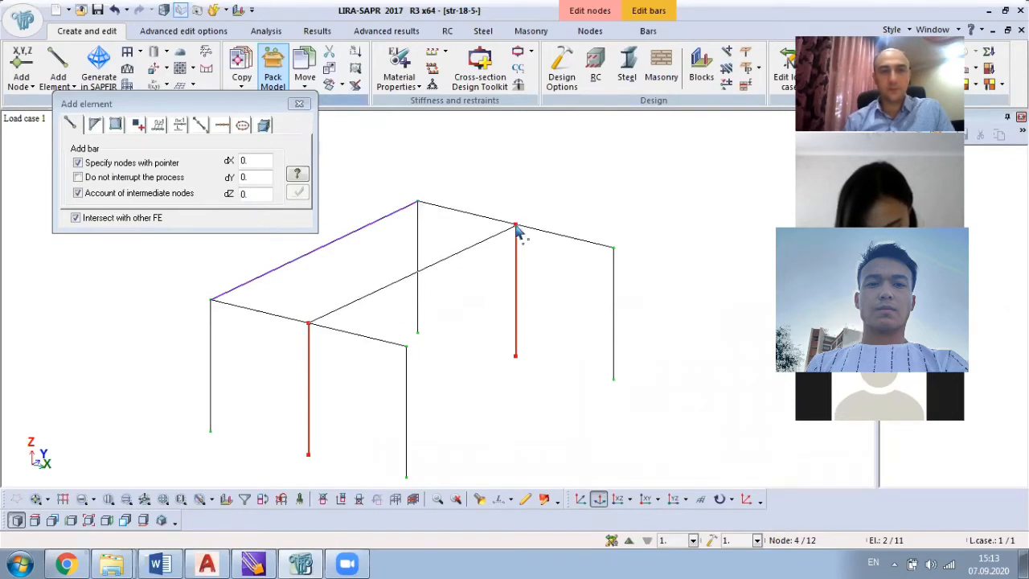
{"action": "left_click", "coordinate": [516, 226]}
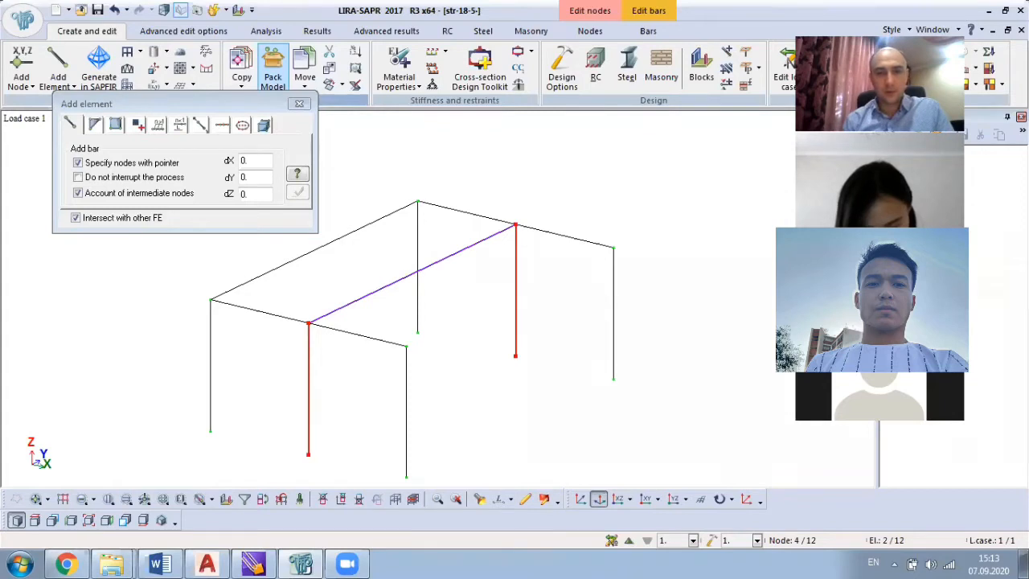
{"action": "key", "text": "alt+shift"}
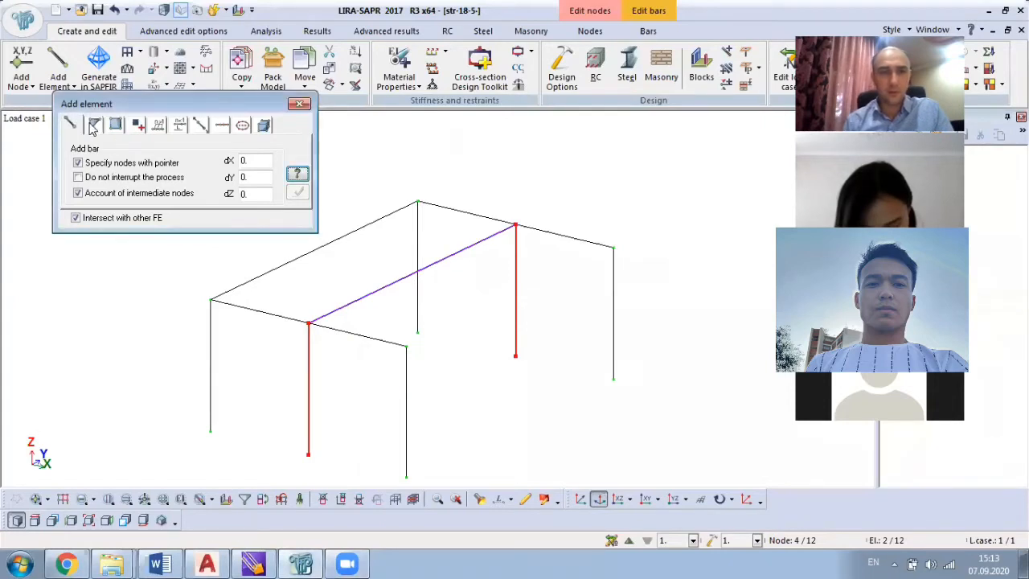
{"action": "left_click", "coordinate": [93, 126]}
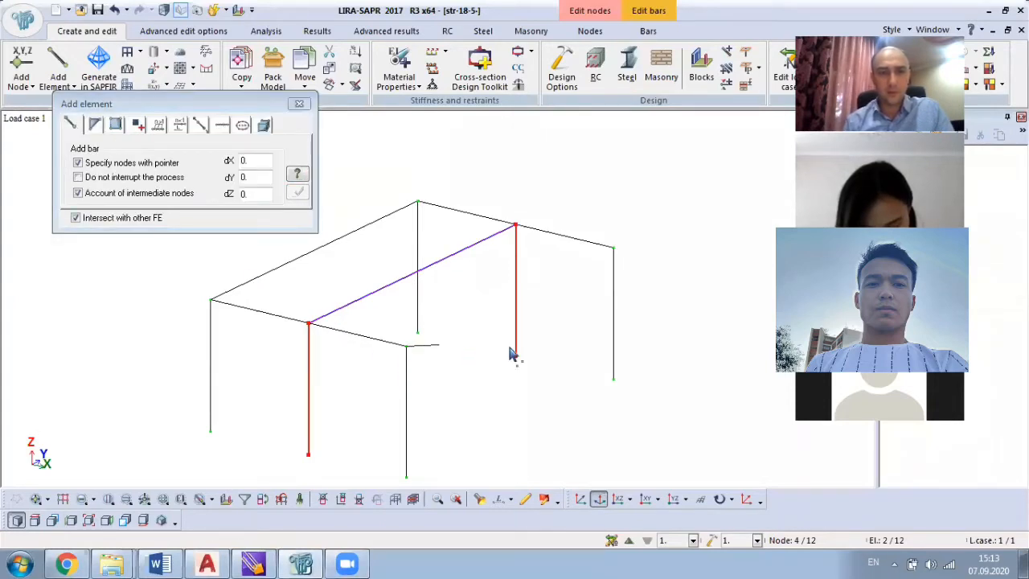
{"action": "left_click", "coordinate": [613, 250]}
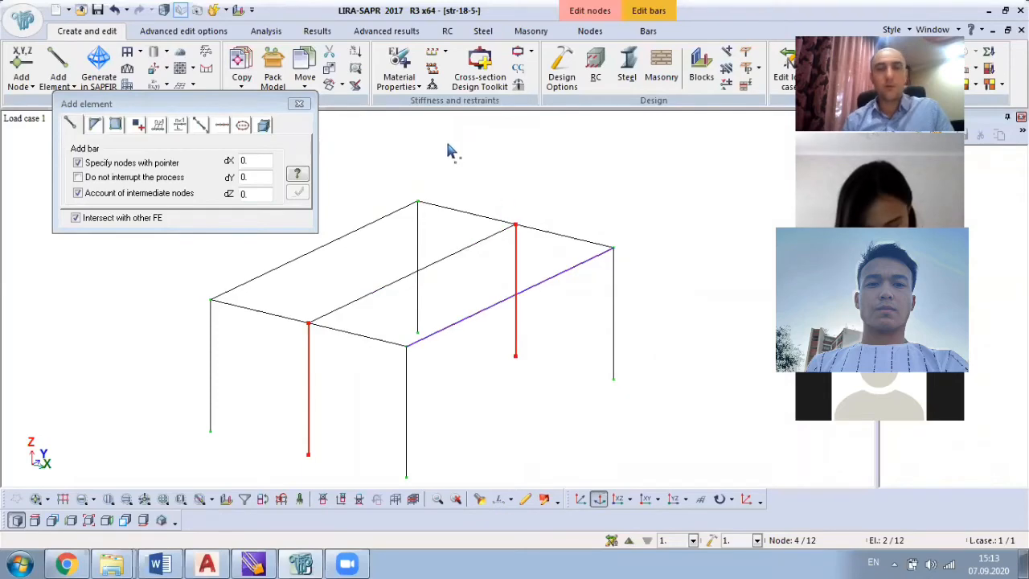
{"action": "left_click", "coordinate": [298, 105]}
{"action": "middle_click_drag", "start_coordinate": [447, 250], "coordinate": [409, 322]}
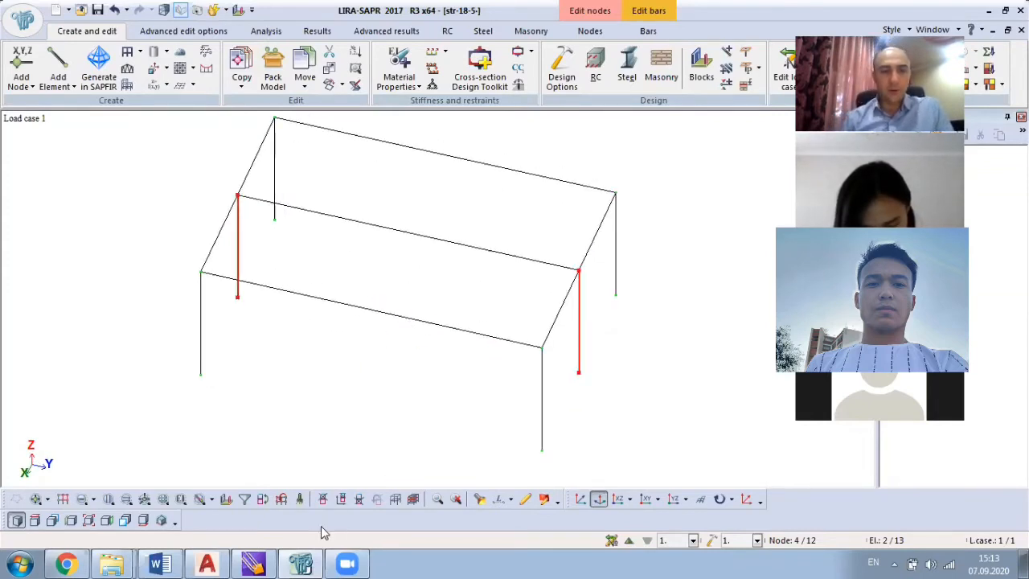
Switch to the course project guide in Word and examine the beam platform layout variants in Figure 49.
{"action": "left_click", "coordinate": [167, 563]}
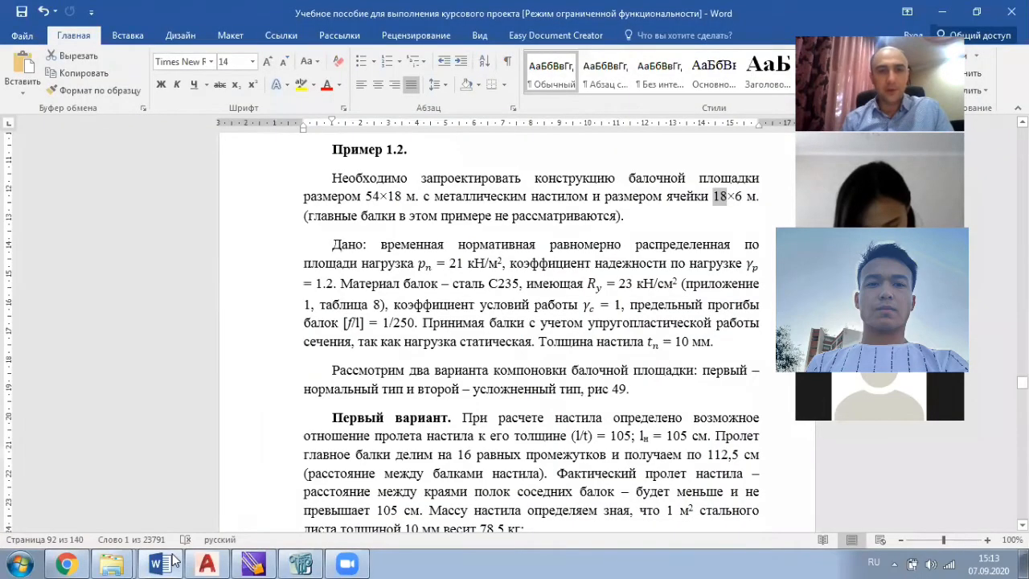
{"action": "scroll", "coordinate": [573, 229], "scroll_direction": "down", "scroll_amount": 10}
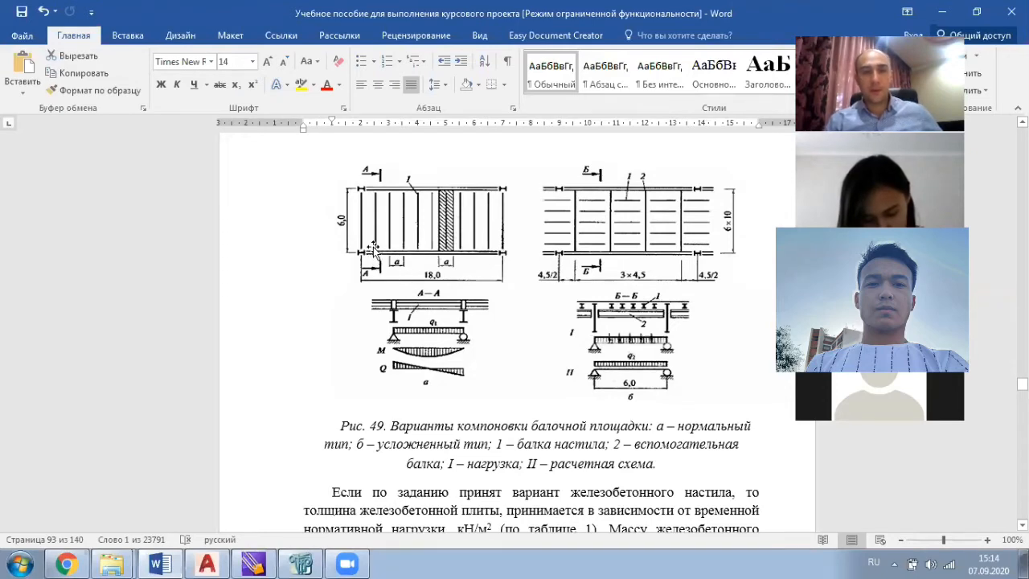
{"action": "scroll", "coordinate": [372, 247], "scroll_direction": "down", "scroll_amount": 3}
{"action": "scroll", "coordinate": [373, 241], "scroll_direction": "up", "scroll_amount": 2}
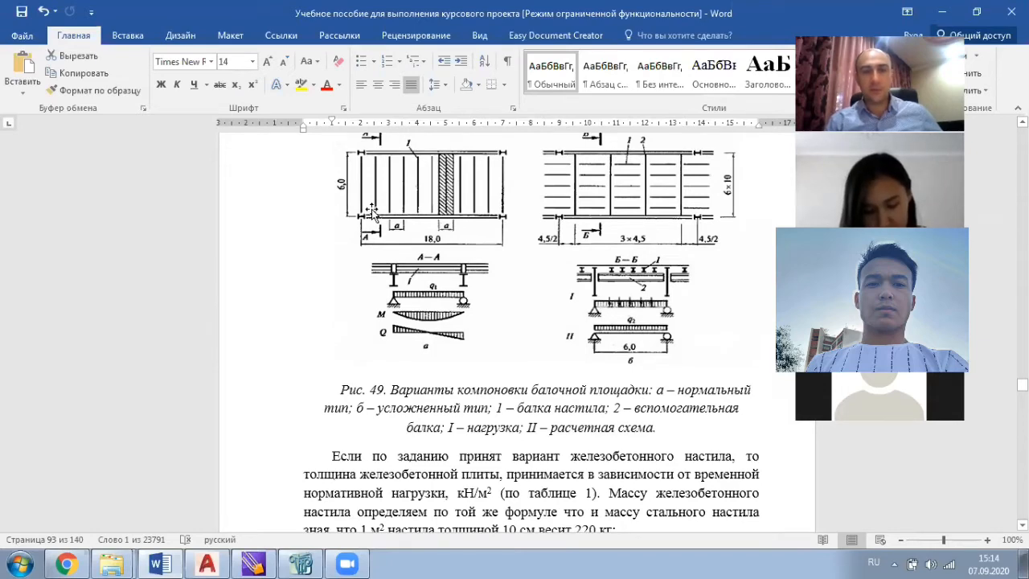
Read through the guide's deck beam load calculation below Figure 49 and select the 1.125 beam spacing in the design load formula.
{"action": "scroll", "coordinate": [372, 210], "scroll_direction": "down", "scroll_amount": 5}
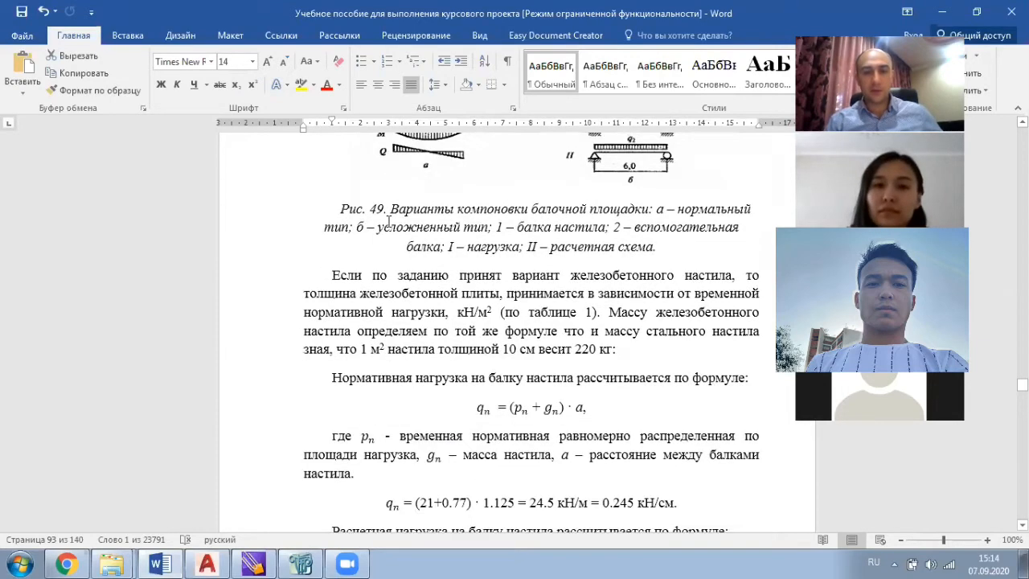
{"action": "scroll", "coordinate": [389, 222], "scroll_direction": "down", "scroll_amount": 3}
{"action": "scroll", "coordinate": [547, 306], "scroll_direction": "up", "scroll_amount": 7}
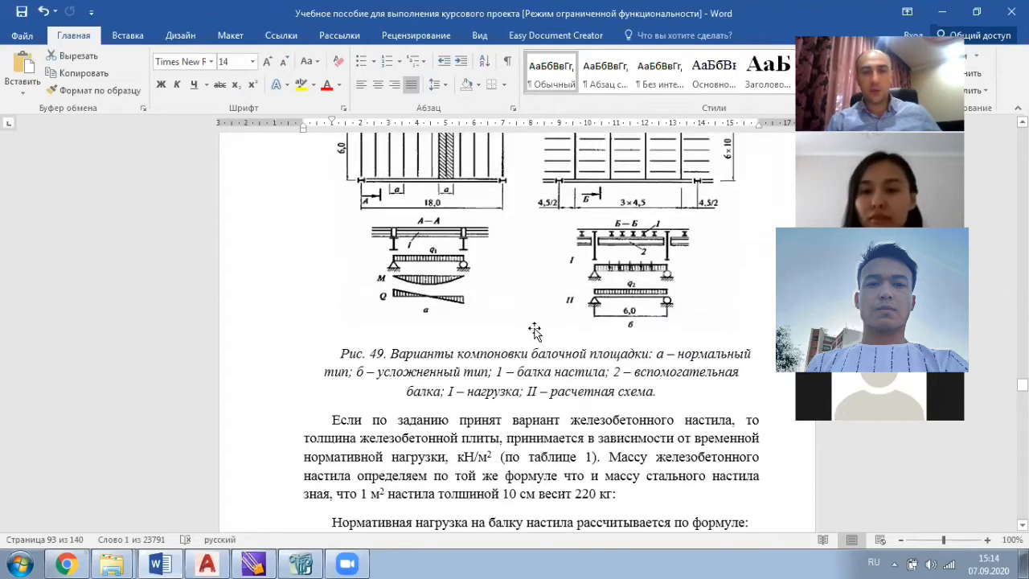
{"action": "scroll", "coordinate": [435, 193], "scroll_direction": "down", "scroll_amount": 6}
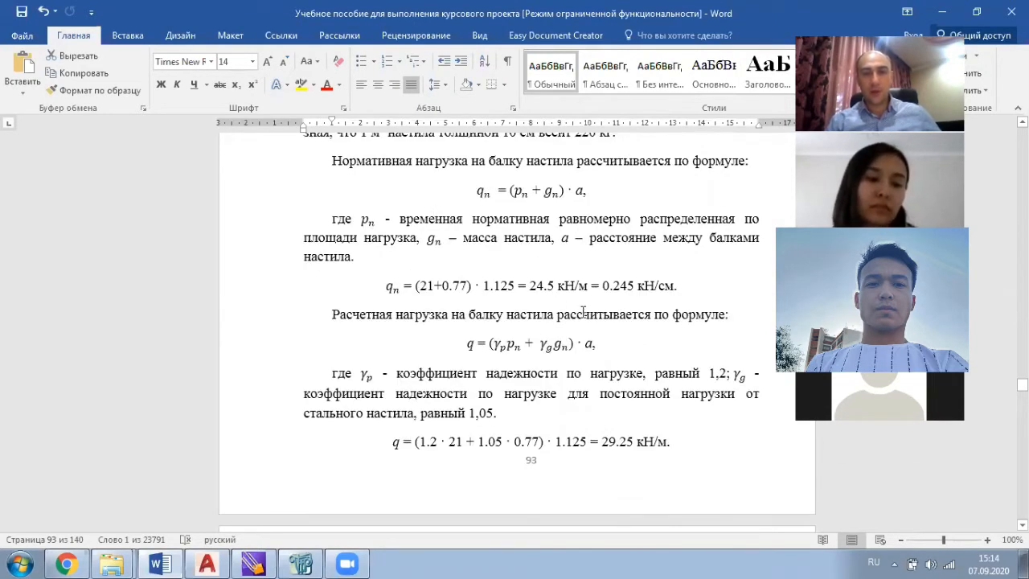
{"action": "scroll", "coordinate": [587, 318], "scroll_direction": "down", "scroll_amount": 5}
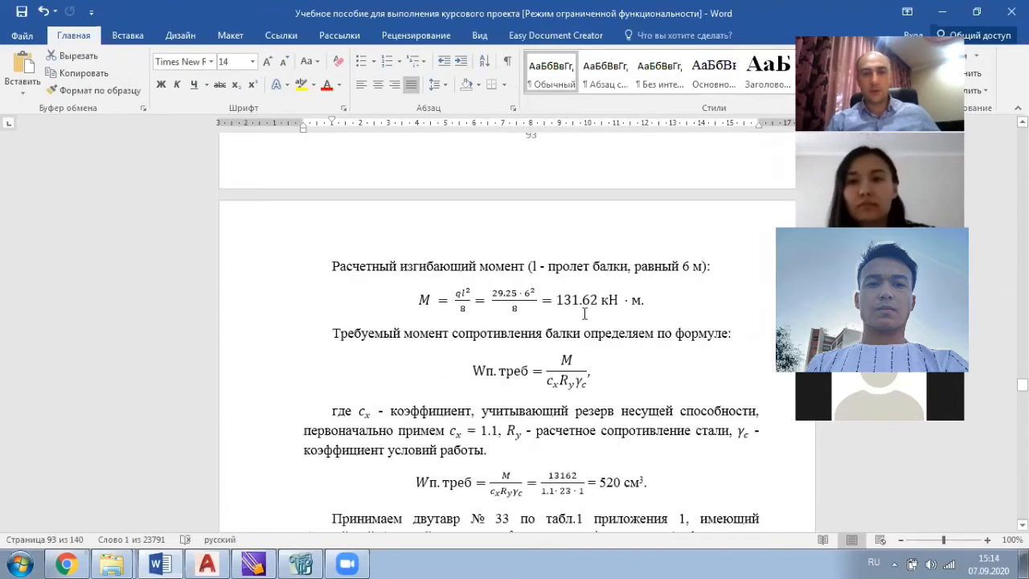
{"action": "scroll", "coordinate": [581, 315], "scroll_direction": "up", "scroll_amount": 3}
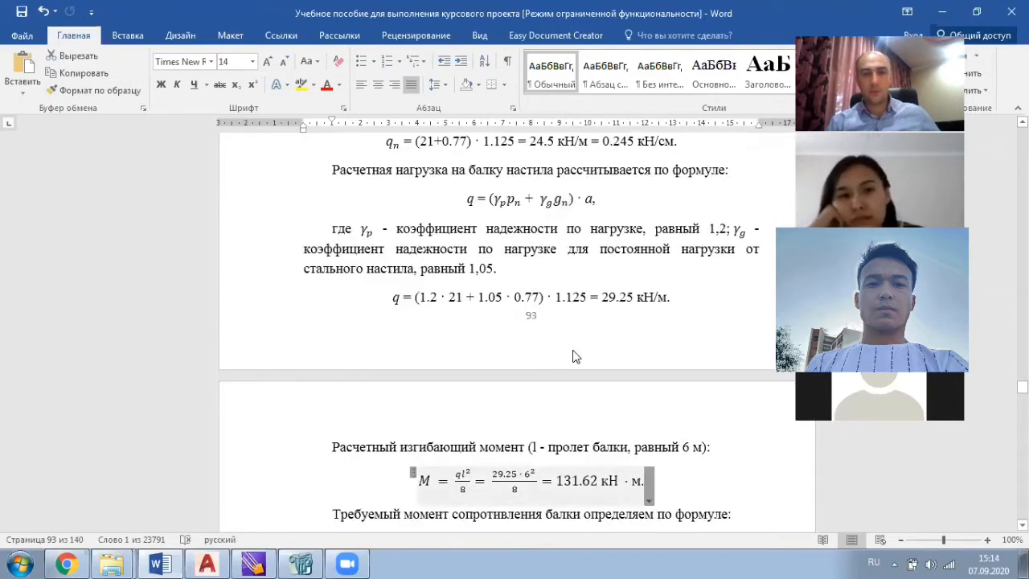
{"action": "left_click_drag", "start_coordinate": [586, 297], "coordinate": [555, 298]}
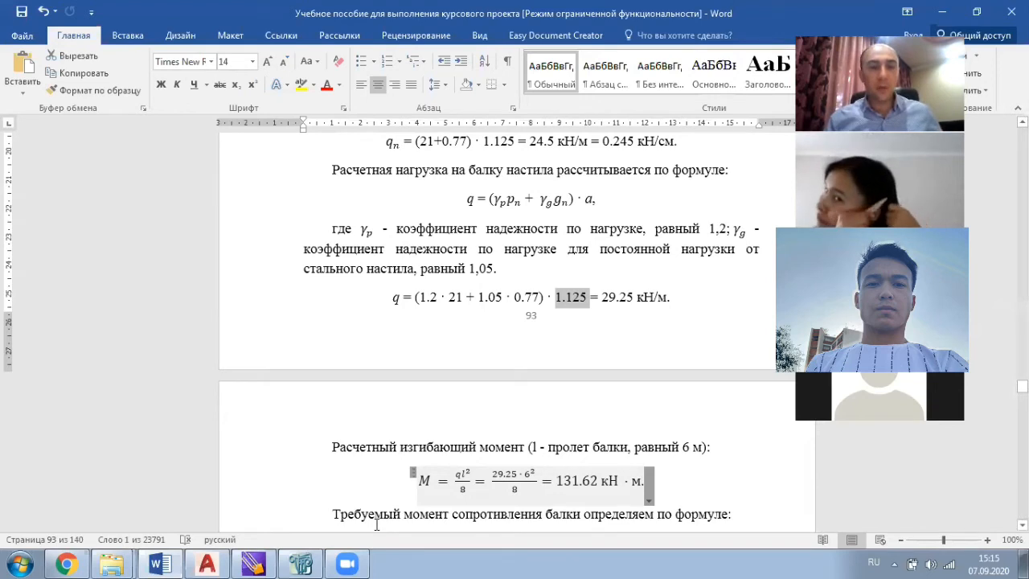
{"action": "left_click", "coordinate": [572, 291]}
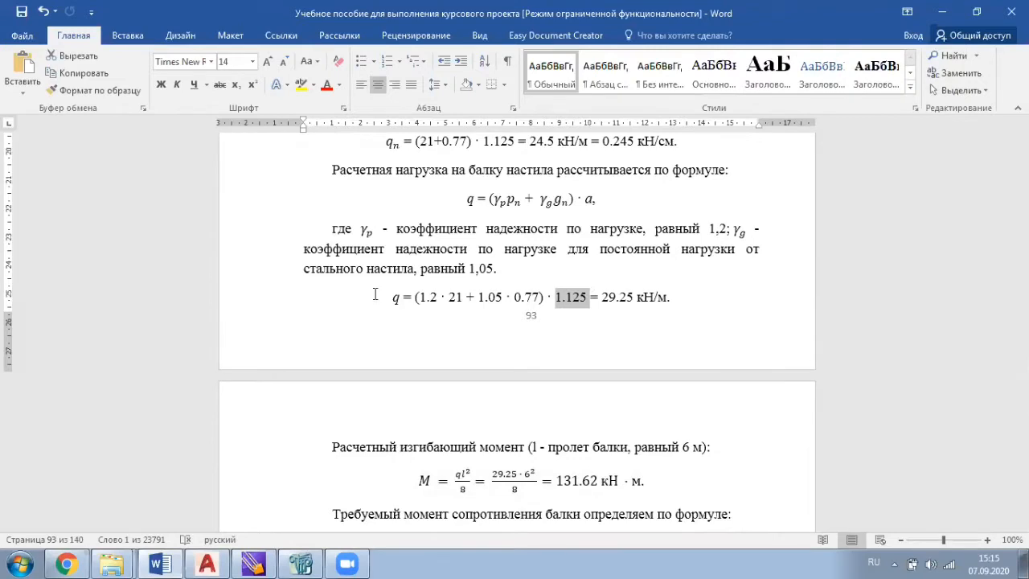
Switch to LIRA-SAPR and copy the front row's two top bars with their nodes 15 times along Y at 1.125 m spacing.
{"action": "key", "text": "alt+Tab"}
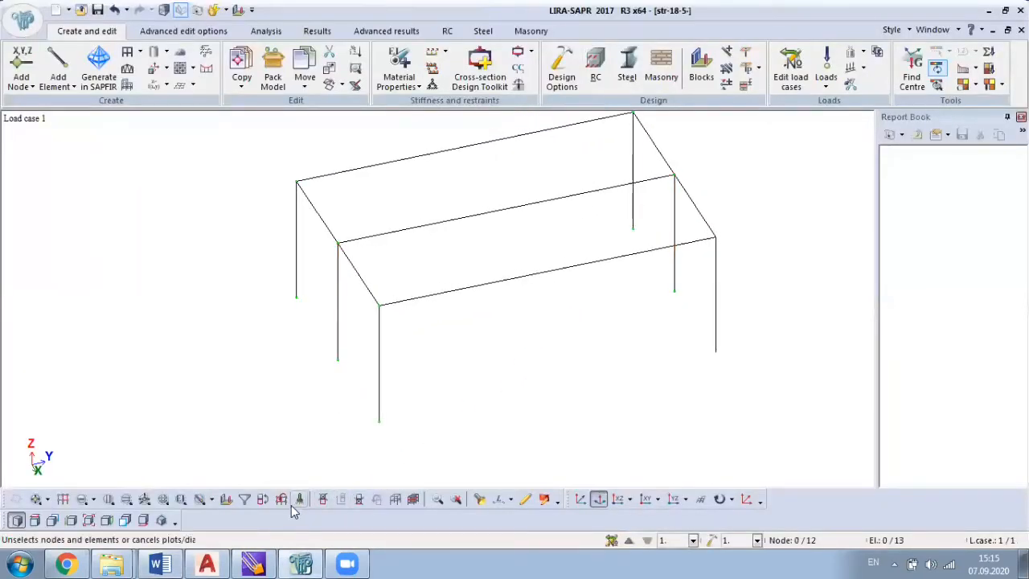
{"action": "left_click", "coordinate": [35, 499]}
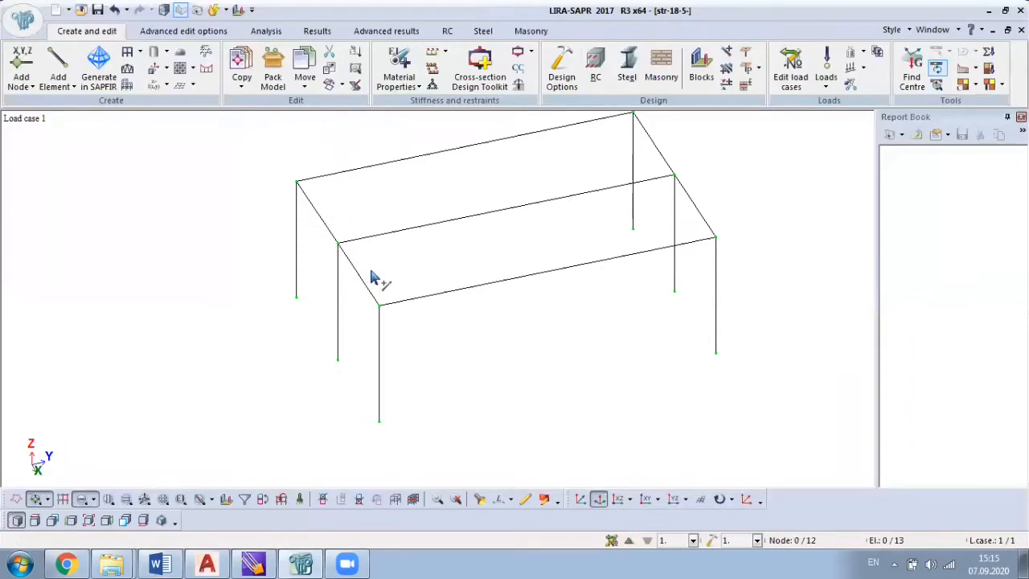
{"action": "left_click_drag", "start_coordinate": [371, 271], "coordinate": [341, 288]}
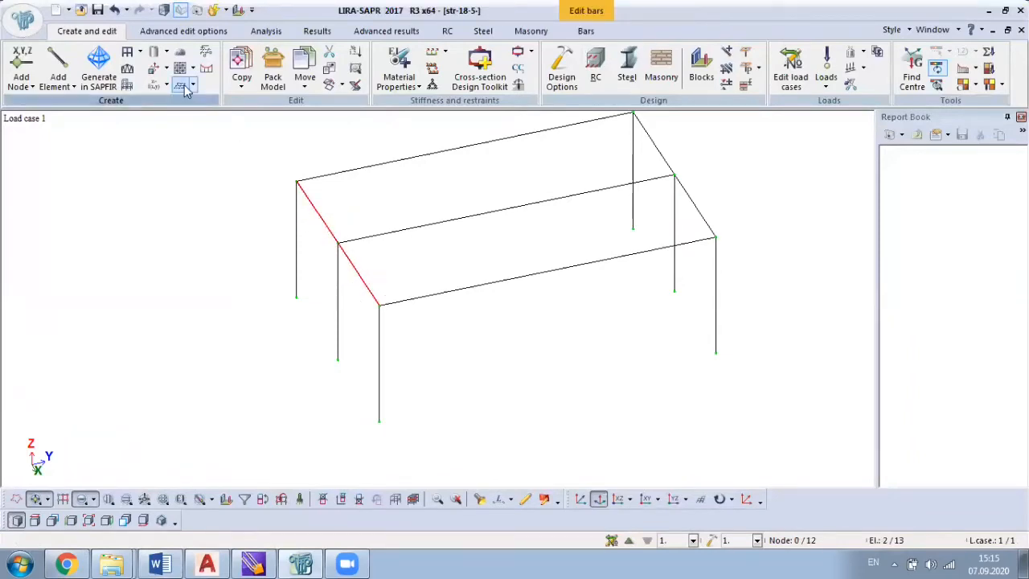
{"action": "left_click", "coordinate": [580, 502]}
{"action": "left_click", "coordinate": [246, 82]}
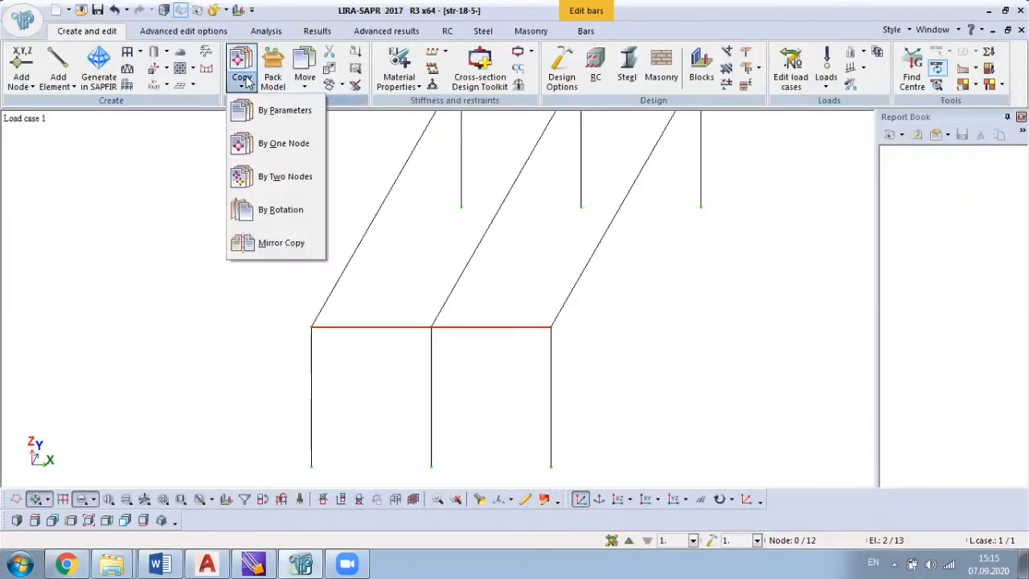
{"action": "left_click", "coordinate": [279, 110]}
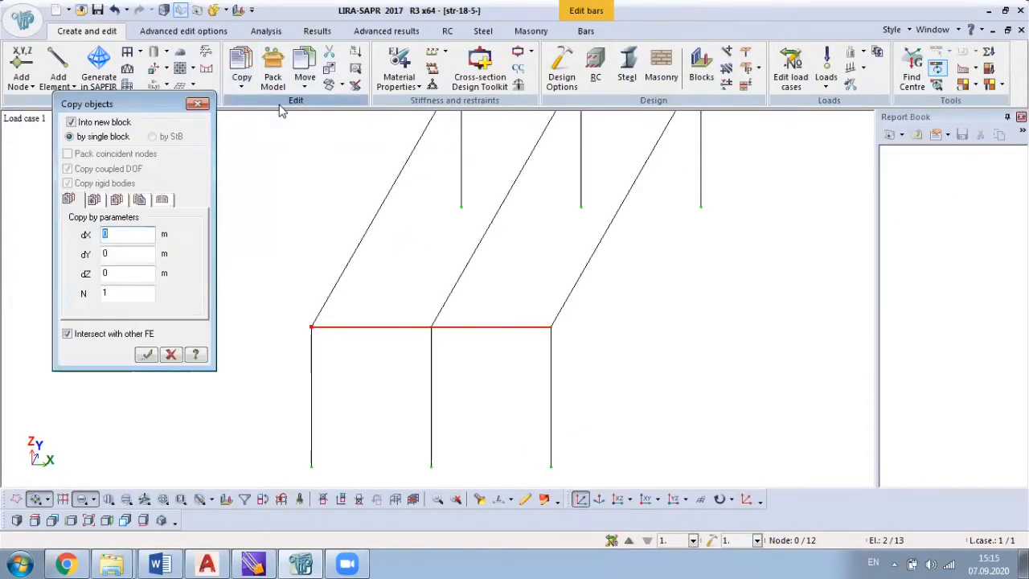
{"action": "left_click", "coordinate": [103, 254]}
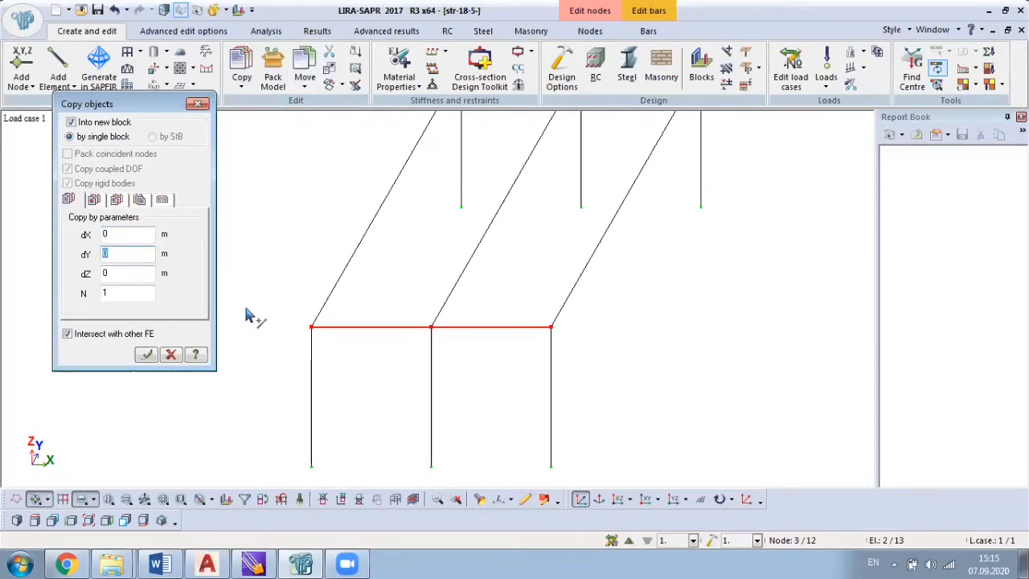
{"action": "type", "text": "1.125"}
{"action": "left_click", "coordinate": [133, 296]}
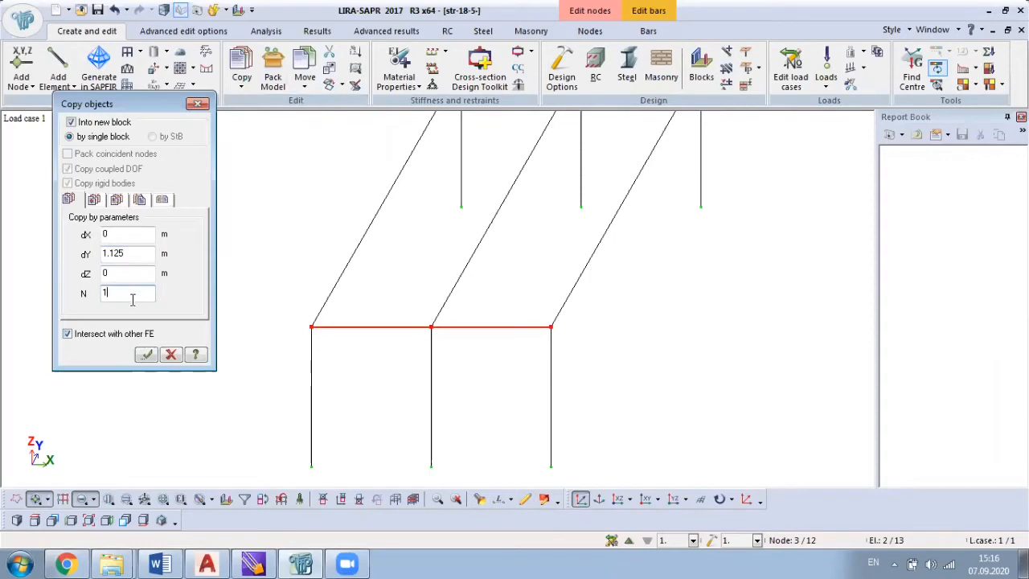
{"action": "type", "text": "5"}
{"action": "middle_click_drag", "start_coordinate": [413, 345], "coordinate": [424, 394]}
{"action": "left_click", "coordinate": [146, 354]}
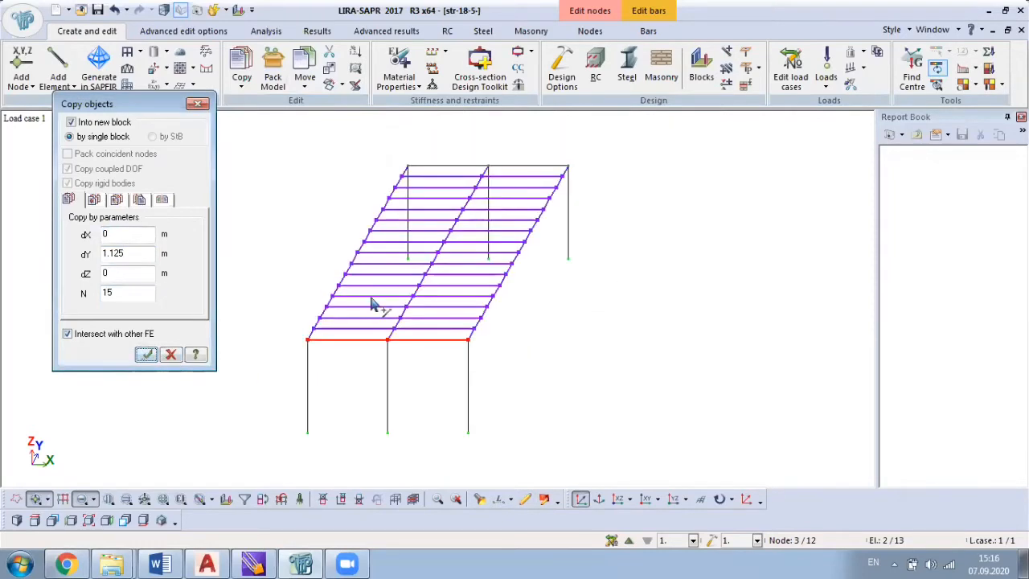
{"action": "middle_click_drag", "start_coordinate": [488, 324], "coordinate": [547, 273], "text": "ctrl"}
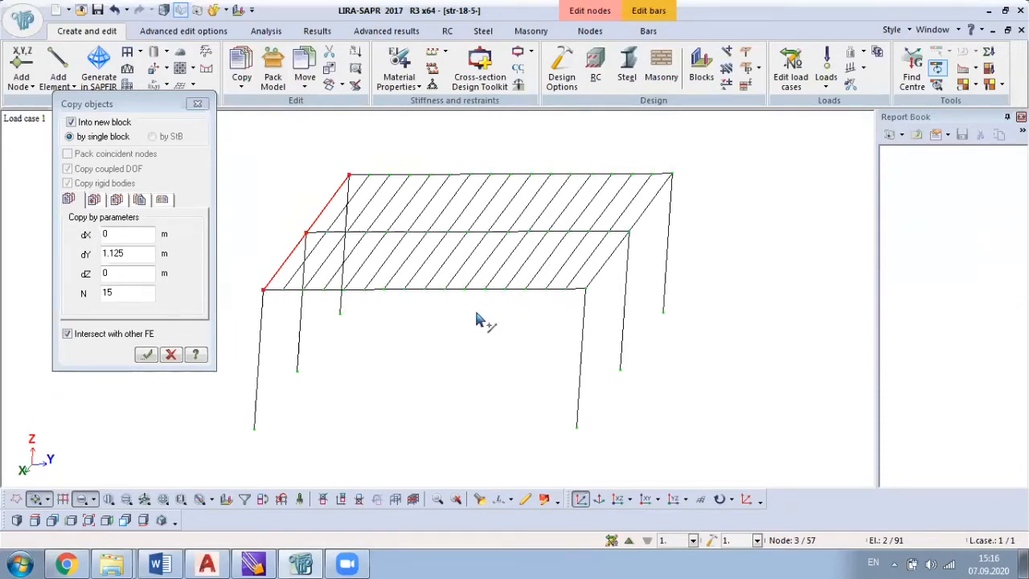
{"action": "left_click", "coordinate": [198, 105]}
{"action": "middle_click_drag", "start_coordinate": [362, 294], "coordinate": [499, 382]}
{"action": "left_click", "coordinate": [441, 391]}
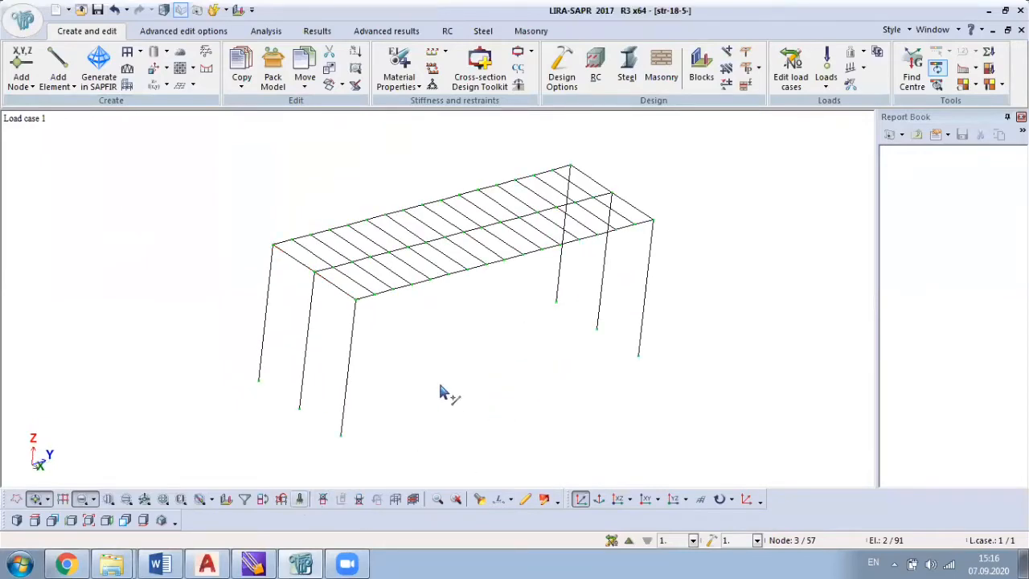
{"action": "mouse_move", "coordinate": [459, 343]}
{"action": "middle_mouse_down"}
{"action": "mouse_move", "coordinate": [438, 326]}
{"action": "mouse_move", "coordinate": [403, 338]}
{"action": "mouse_move", "coordinate": [442, 337]}
{"action": "middle_mouse_up"}
{"action": "middle_click_drag", "start_coordinate": [584, 342], "coordinate": [543, 357]}
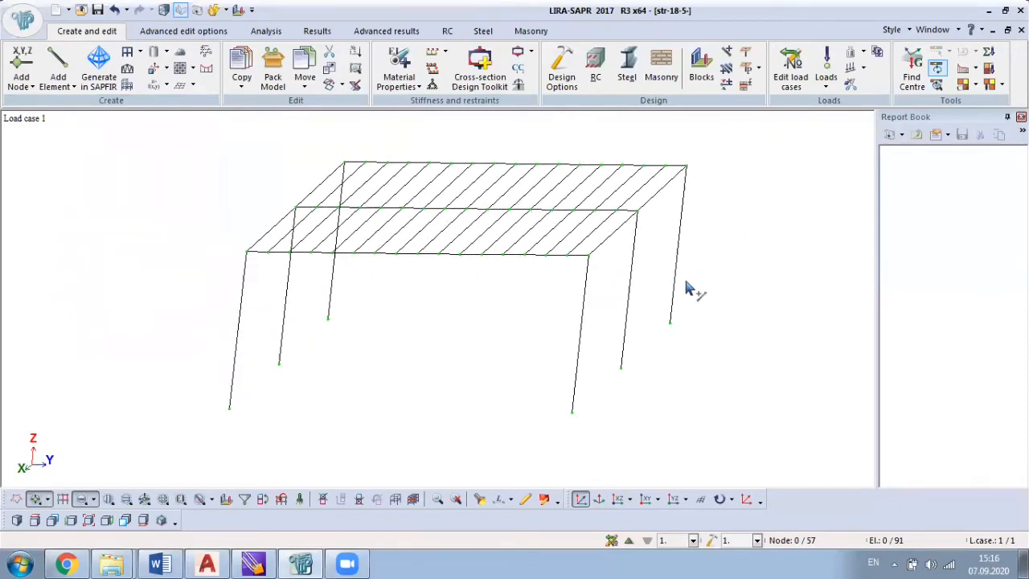
{"action": "middle_click_drag", "start_coordinate": [680, 262], "coordinate": [663, 324]}
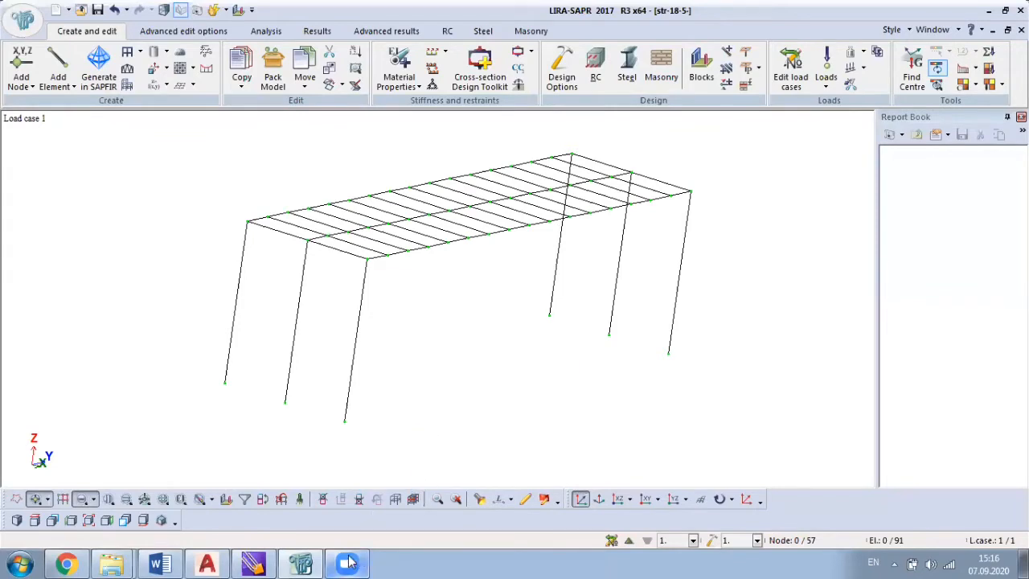
{"action": "mouse_move", "coordinate": [350, 562]}
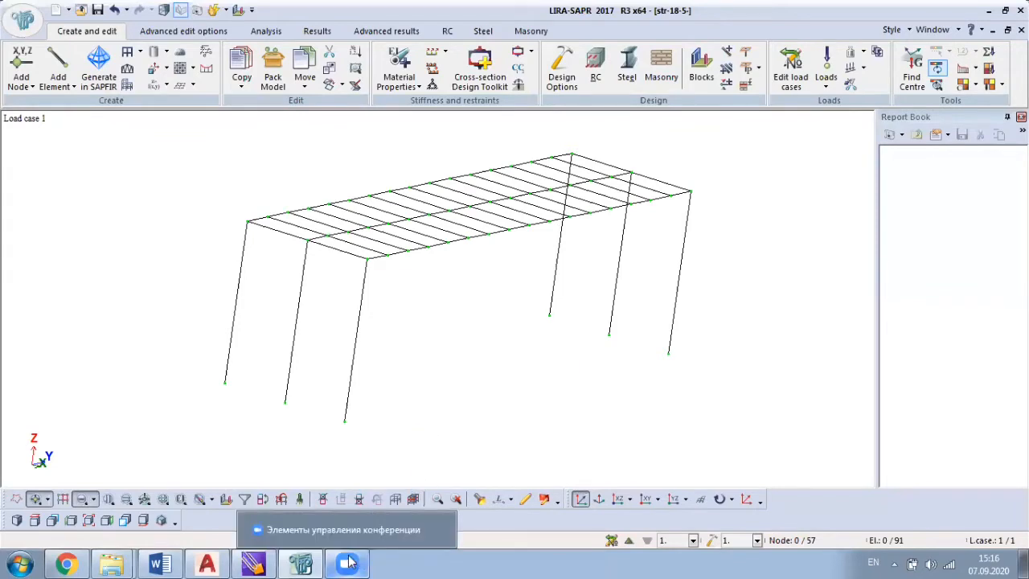
{"action": "left_click", "coordinate": [350, 562]}
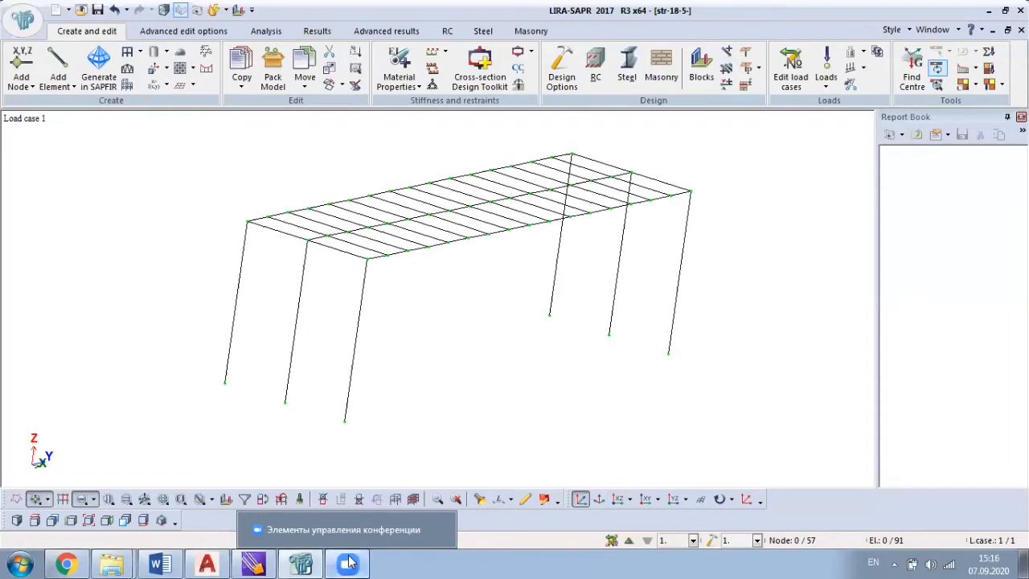
Switch to the textbook in WinDjView and find the beam grid design scheme in Figure 3.1 of Chapter 3.
{"action": "left_click", "coordinate": [254, 563]}
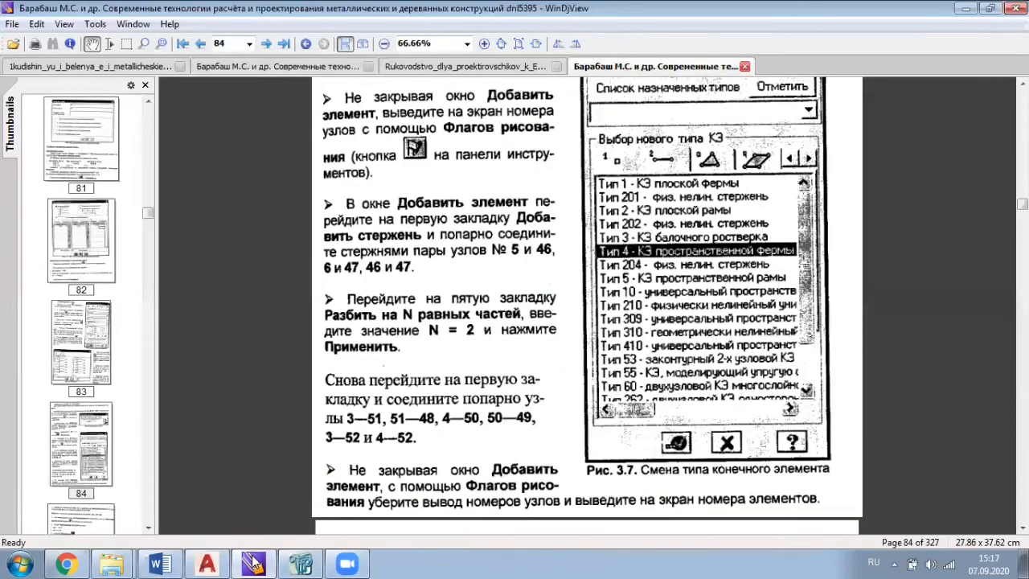
{"action": "scroll", "coordinate": [938, 255], "scroll_direction": "down", "scroll_amount": 4}
{"action": "scroll", "coordinate": [938, 255], "scroll_direction": "up", "scroll_amount": 2}
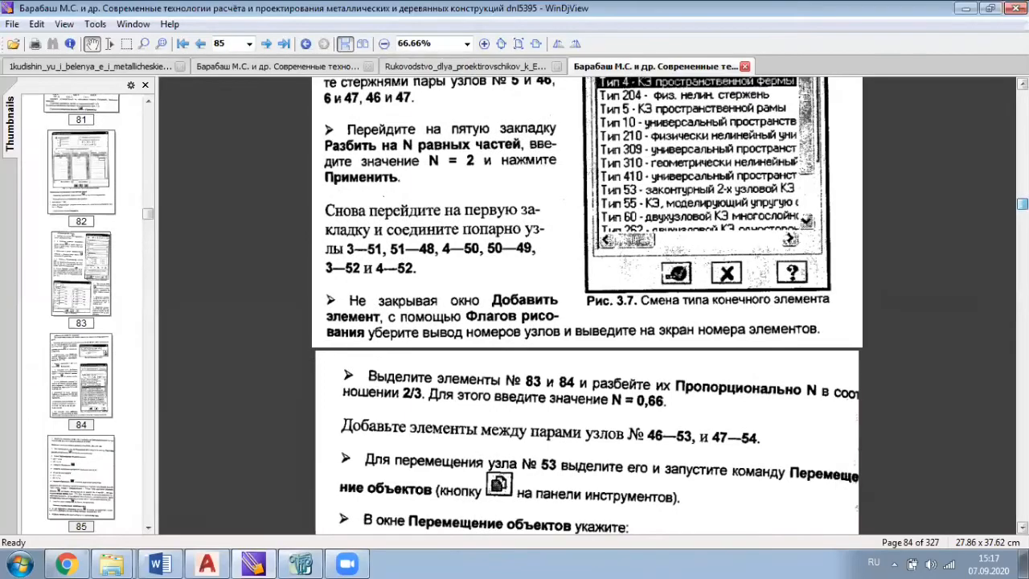
{"action": "left_click_drag", "start_coordinate": [1023, 205], "coordinate": [1024, 199]}
{"action": "scroll", "coordinate": [804, 276], "scroll_direction": "up", "scroll_amount": 8}
{"action": "scroll", "coordinate": [786, 241], "scroll_direction": "down", "scroll_amount": 5}
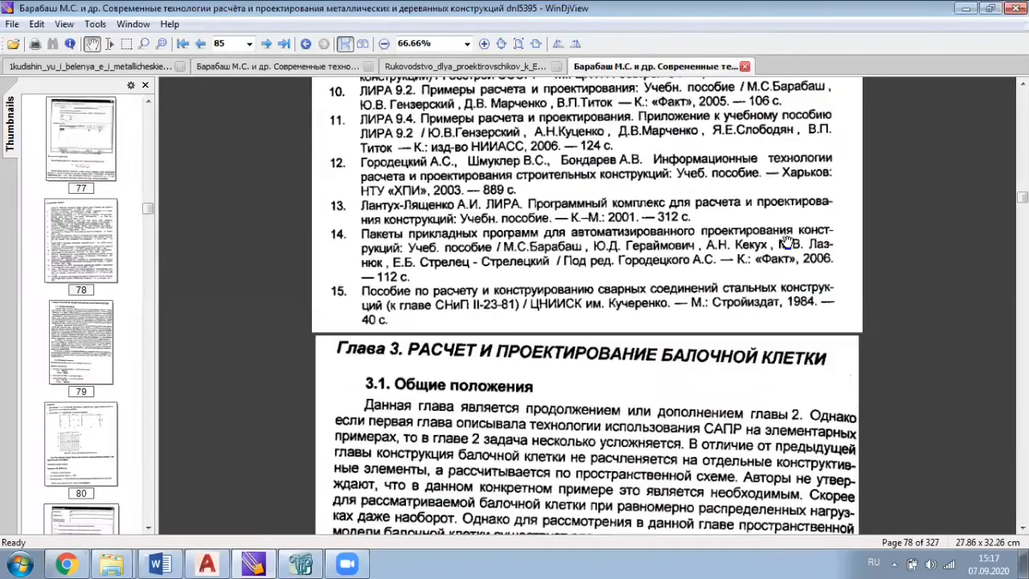
{"action": "scroll", "coordinate": [786, 241], "scroll_direction": "down", "scroll_amount": 10}
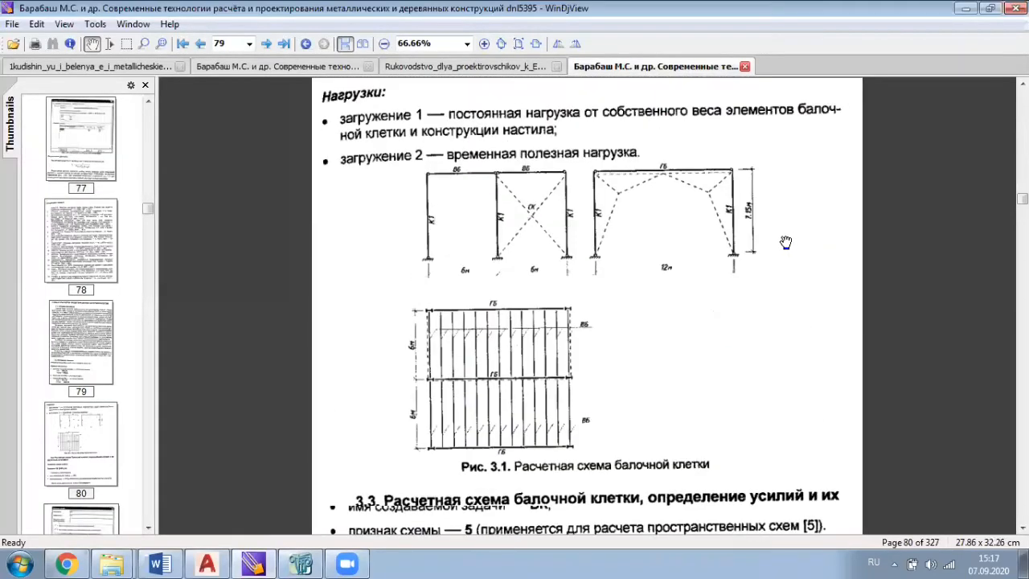
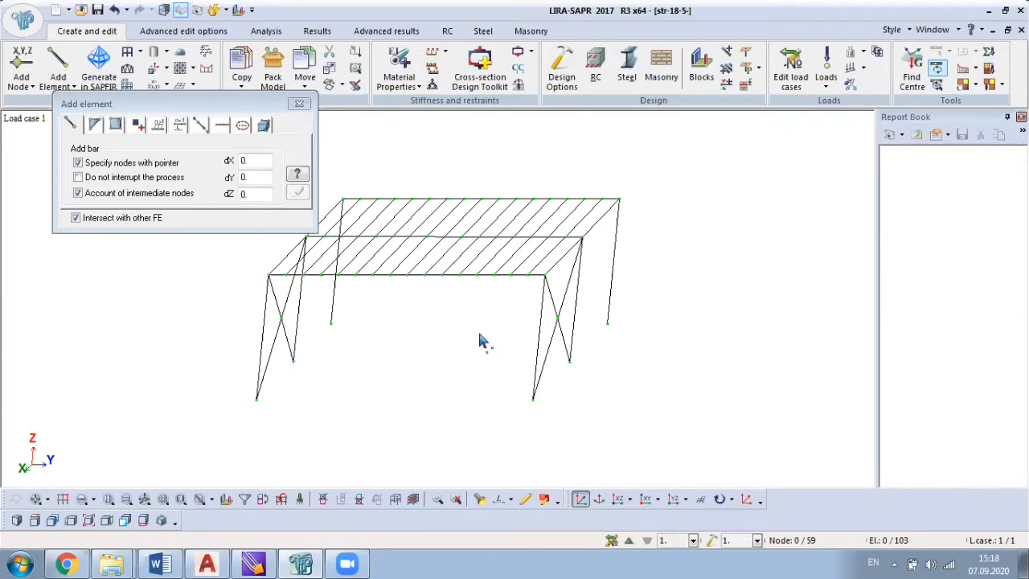
Select all six columns of the platform and try to divide them in proportion N = 0.9.
{"action": "middle_click_drag", "start_coordinate": [479, 334], "coordinate": [589, 296]}
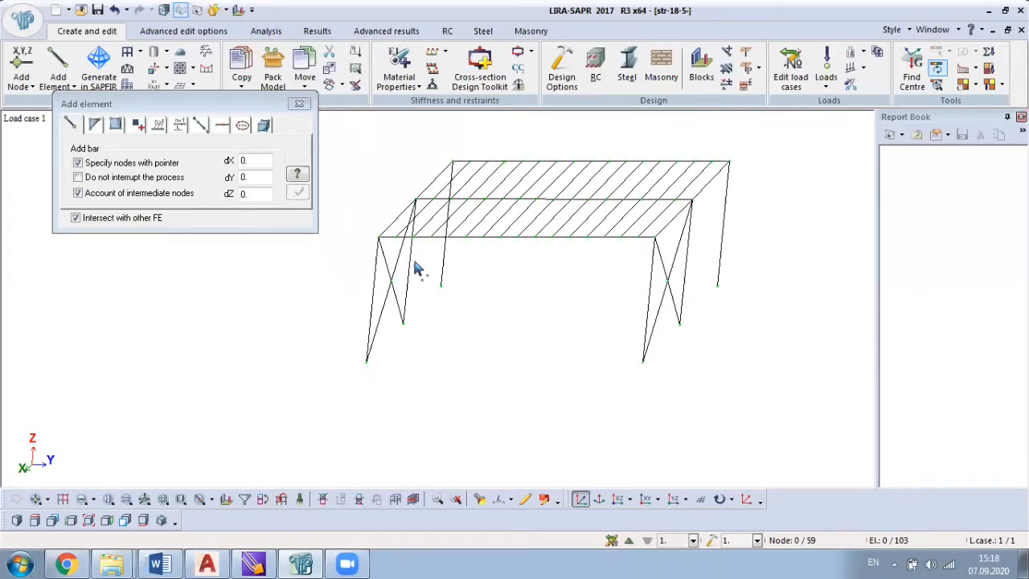
{"action": "scroll", "coordinate": [426, 270], "scroll_direction": "up", "scroll_amount": 1}
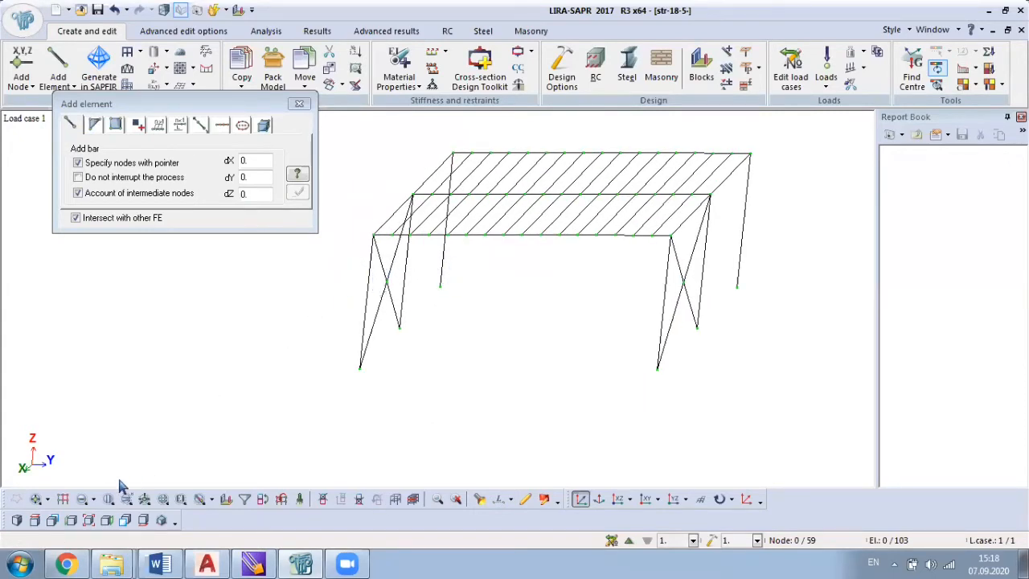
{"action": "left_click", "coordinate": [36, 498]}
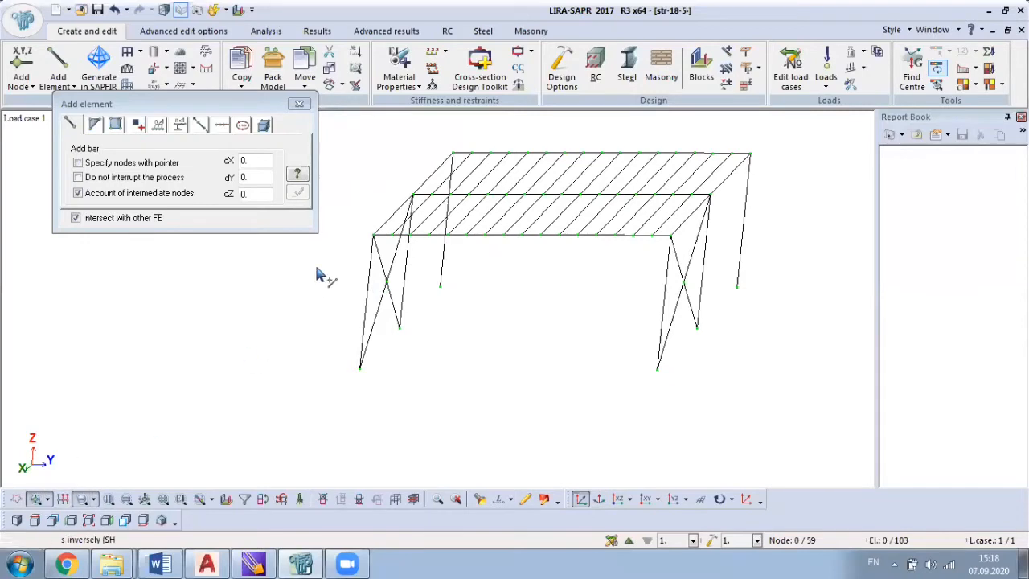
{"action": "left_click", "coordinate": [368, 287]}
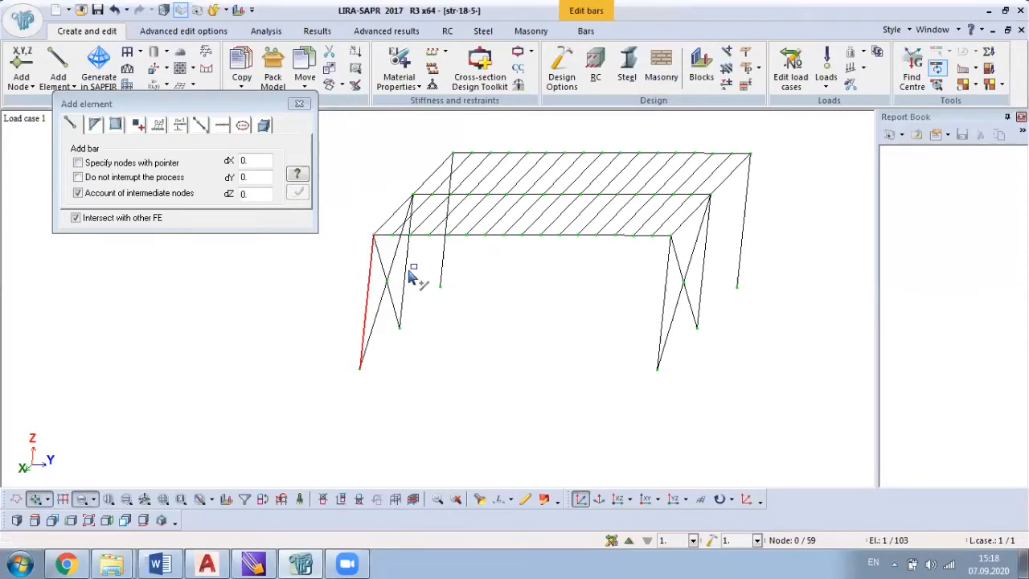
{"action": "left_click", "coordinate": [406, 276]}
{"action": "left_click", "coordinate": [445, 271]}
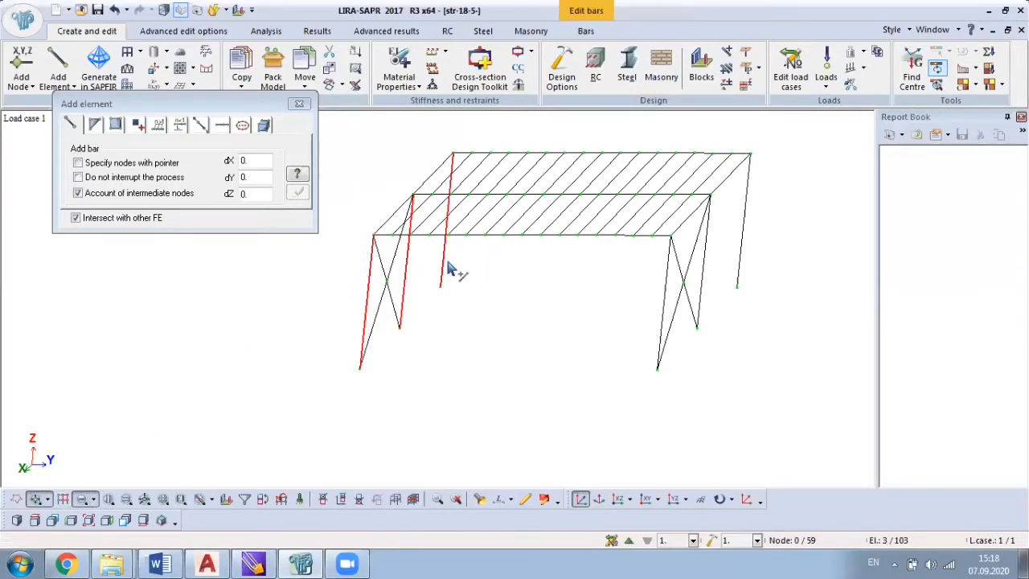
{"action": "left_click", "coordinate": [666, 287]}
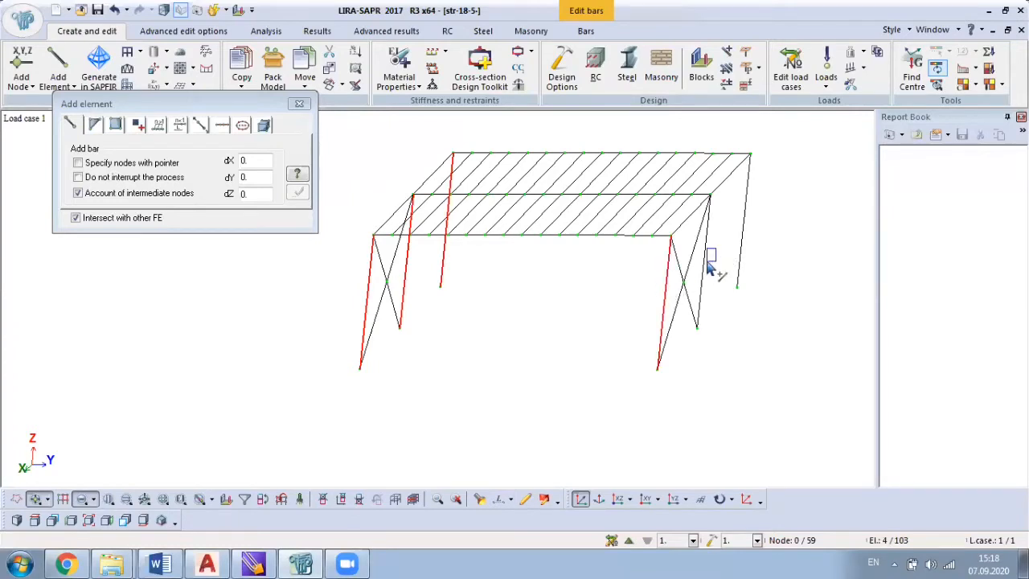
{"action": "left_click", "coordinate": [708, 215]}
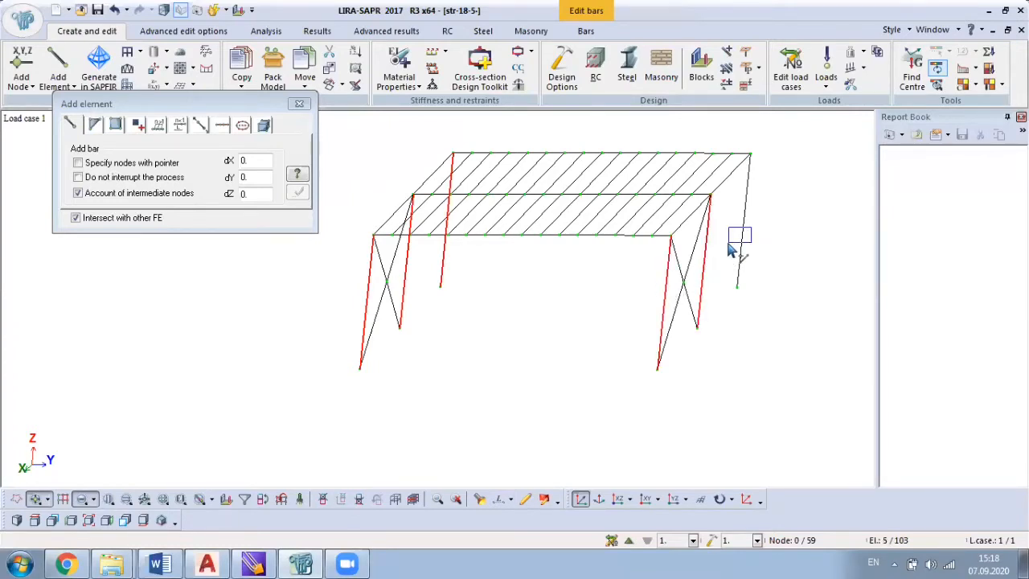
{"action": "left_click", "coordinate": [741, 245]}
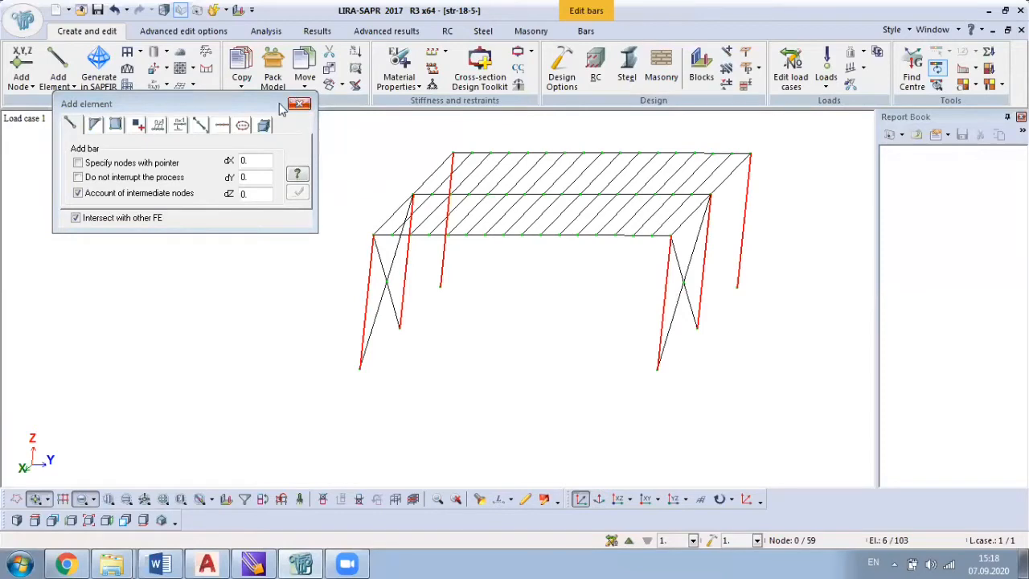
{"action": "left_click", "coordinate": [178, 126]}
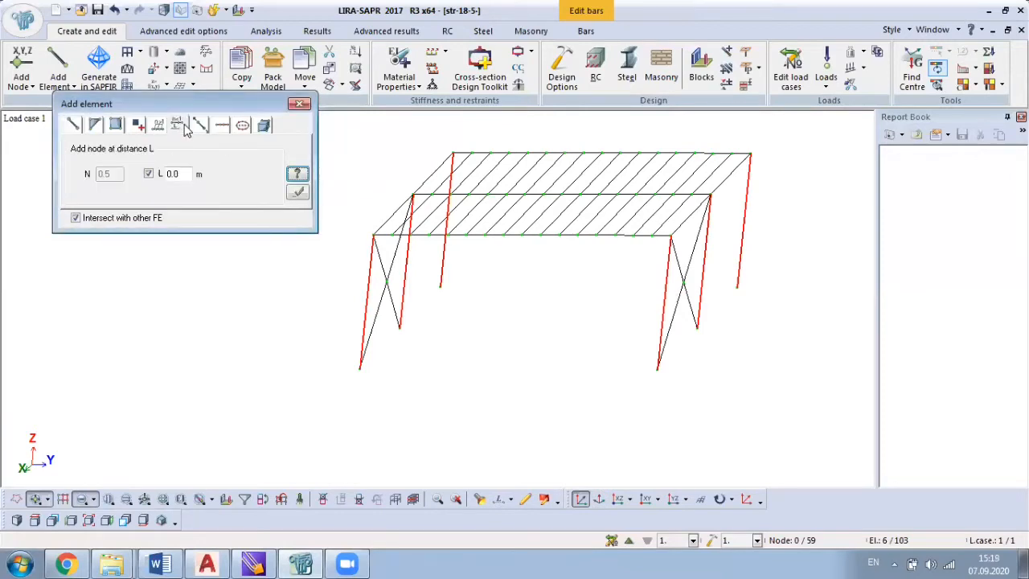
{"action": "left_click", "coordinate": [149, 174]}
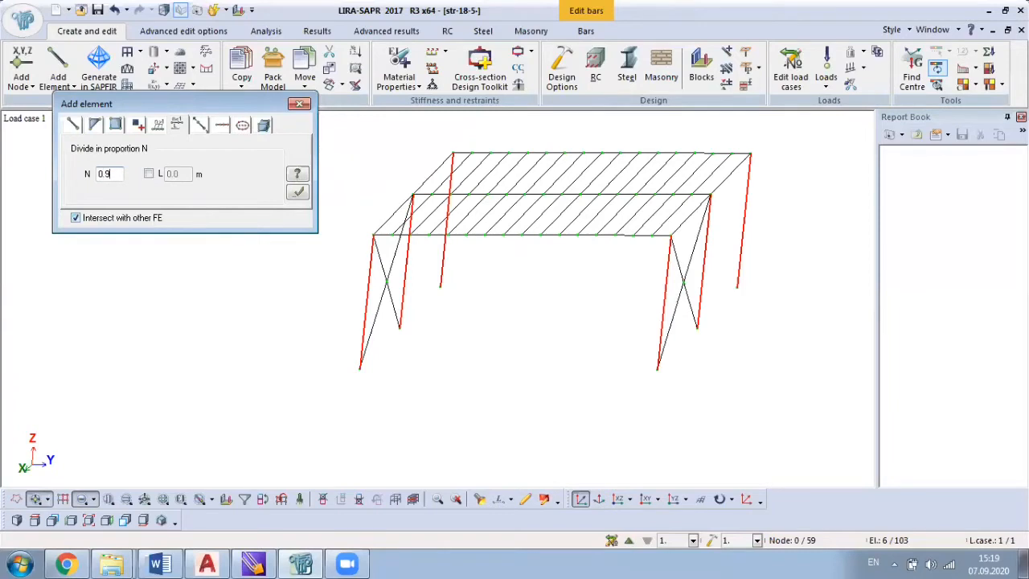
{"action": "left_click", "coordinate": [297, 193]}
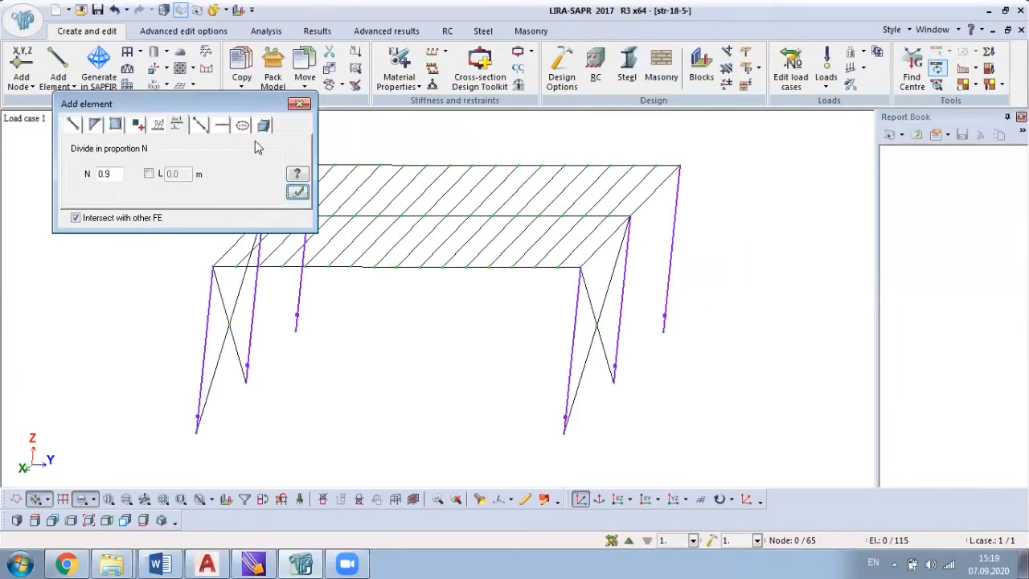
Switch to the textbook in WinDjView to check the column scheme in Figure 3.1, and return to LIRA-SAPR.
{"action": "middle_click_drag", "start_coordinate": [371, 316], "coordinate": [519, 308]}
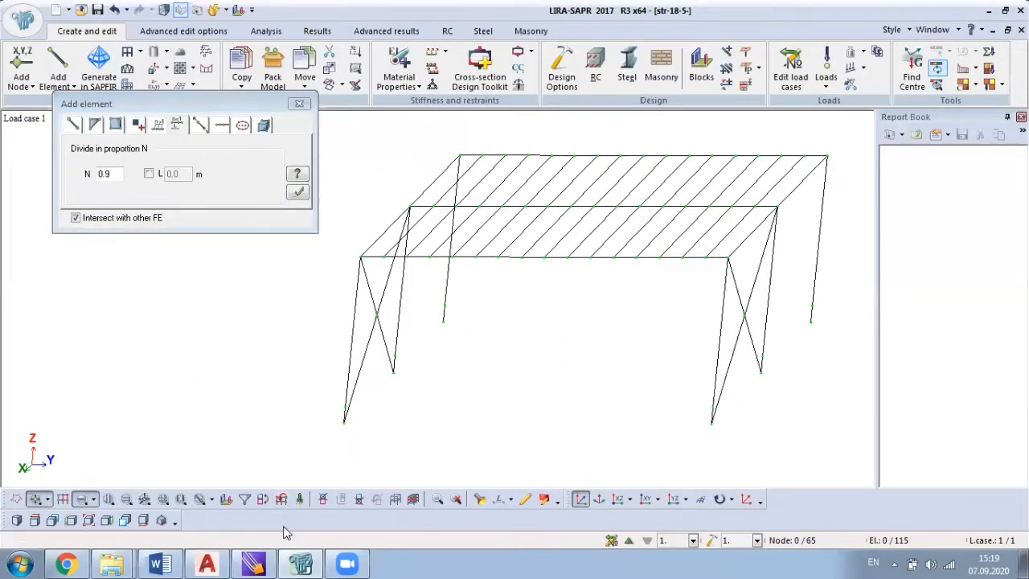
{"action": "left_click", "coordinate": [254, 563]}
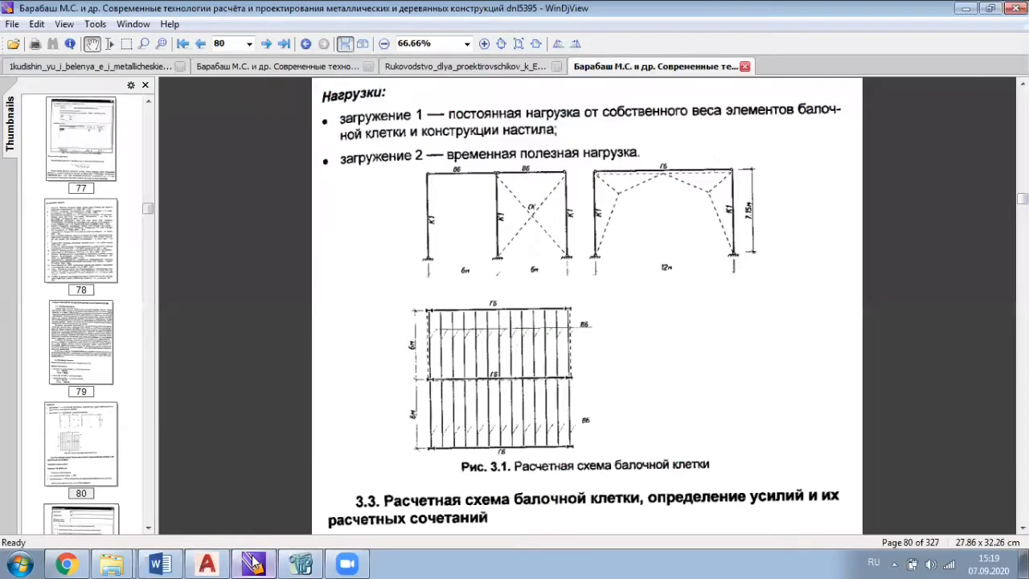
{"action": "left_click", "coordinate": [253, 563]}
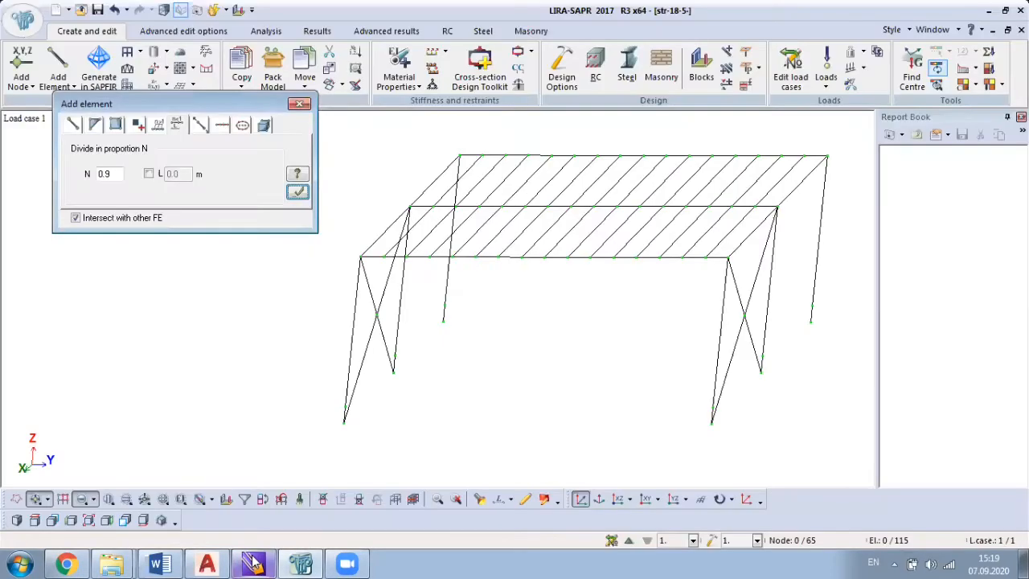
Try to divide the upper segment of the front left column in proportion N = 0.9.
{"action": "left_click", "coordinate": [362, 314]}
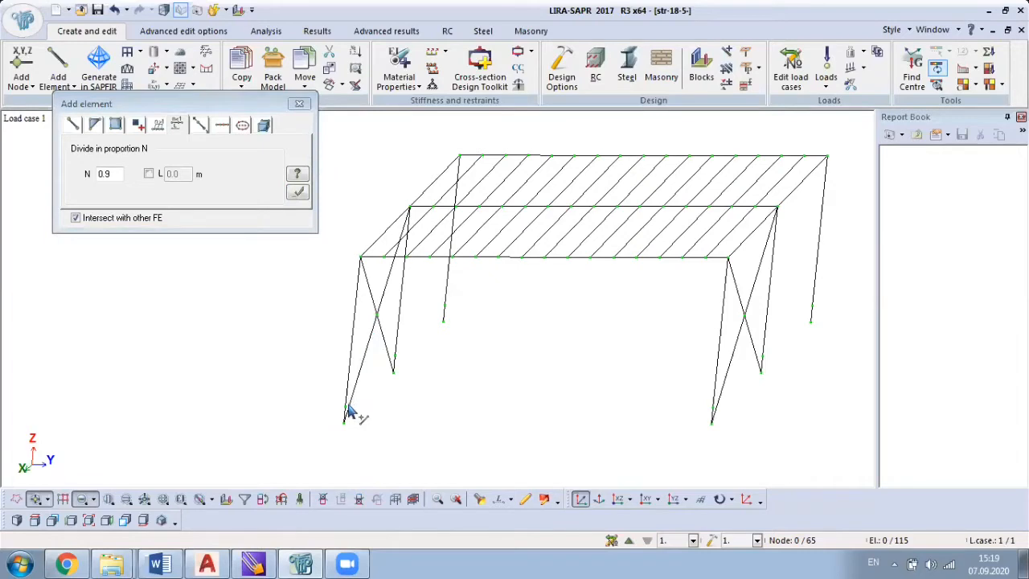
{"action": "left_click", "coordinate": [353, 322]}
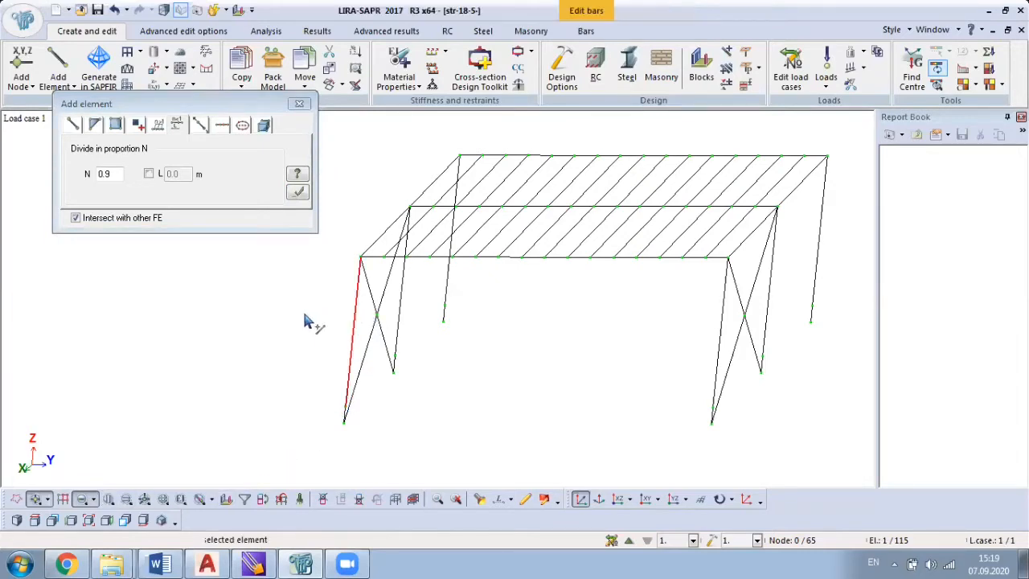
{"action": "left_click", "coordinate": [298, 194]}
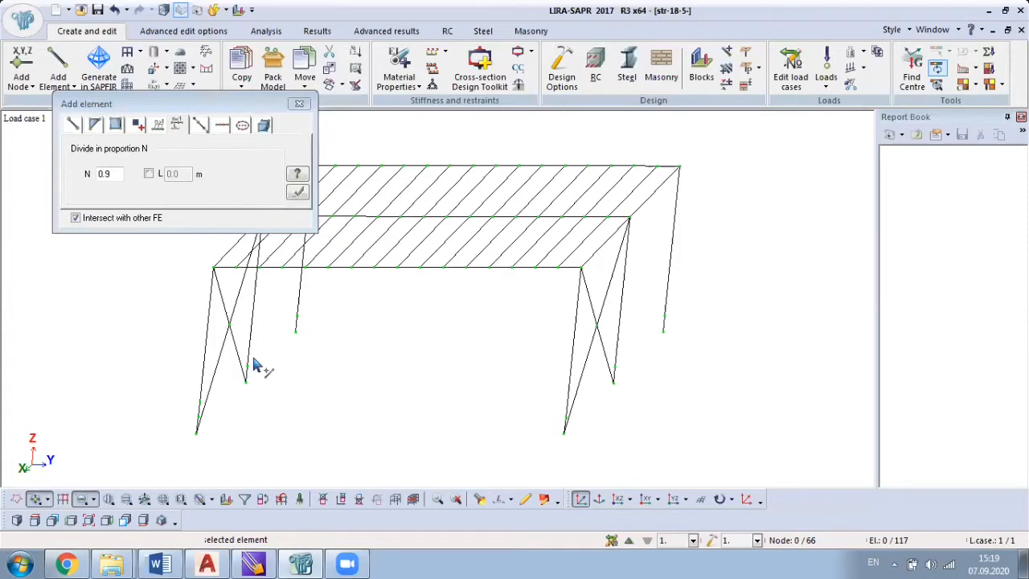
{"action": "left_click", "coordinate": [108, 176]}
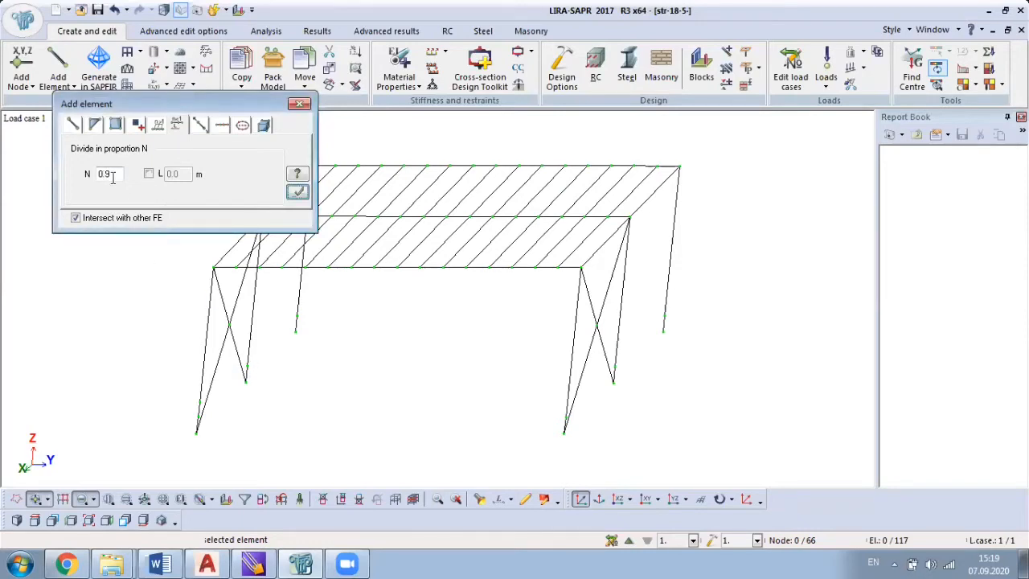
{"action": "middle_click_drag", "start_coordinate": [259, 283], "coordinate": [408, 328]}
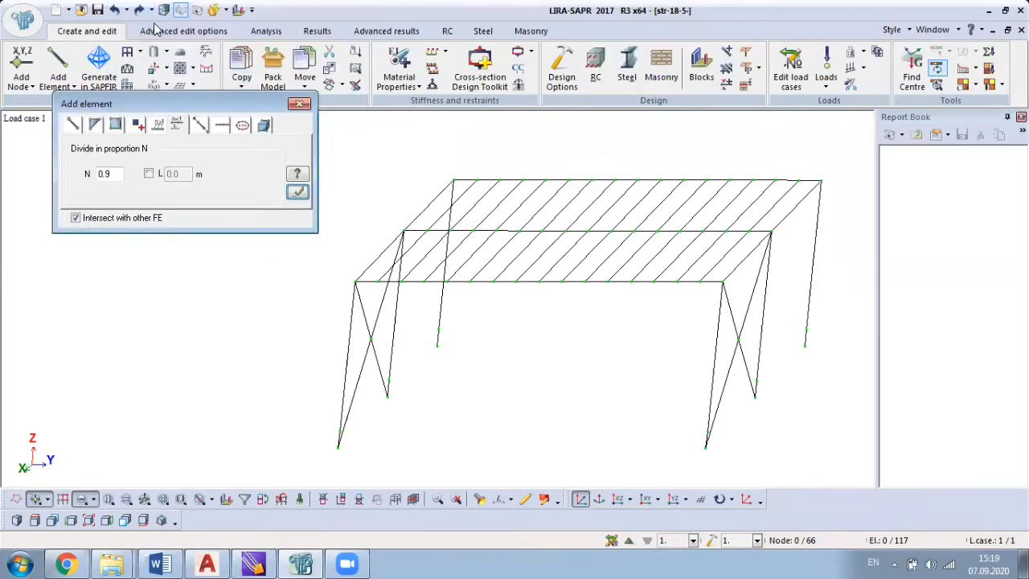
Try adding a node at a distance L of 5 m along the front left column, and undo it.
{"action": "left_click", "coordinate": [153, 175]}
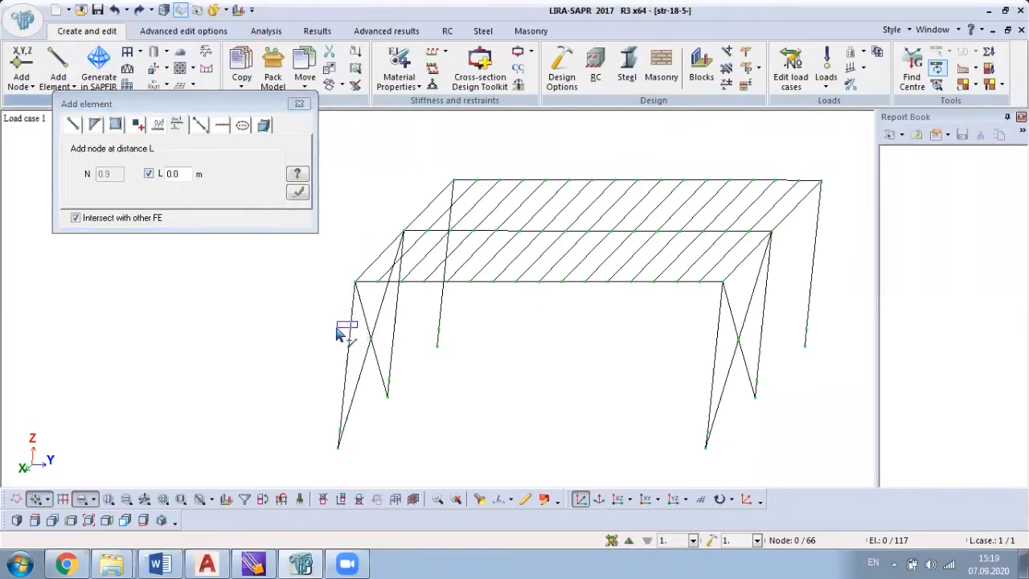
{"action": "left_click", "coordinate": [342, 323]}
{"action": "scroll", "coordinate": [358, 293], "scroll_direction": "up", "scroll_amount": 5}
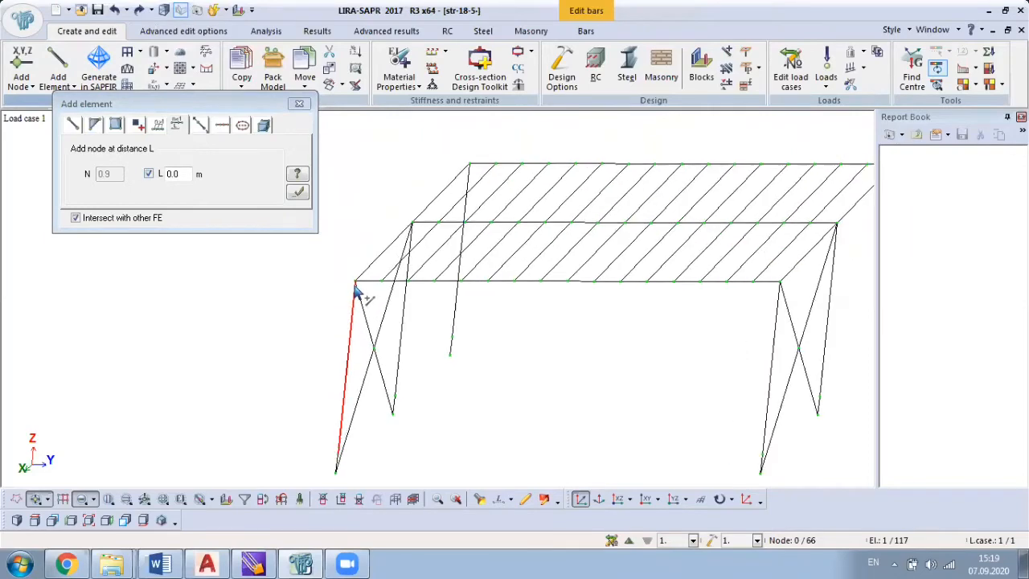
{"action": "middle_click_drag", "start_coordinate": [361, 294], "coordinate": [403, 200]}
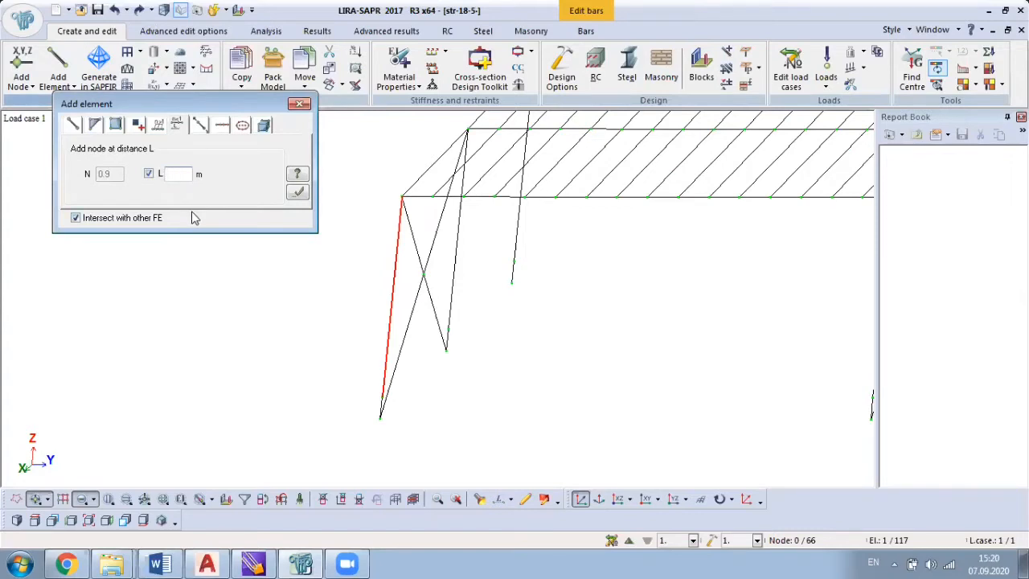
{"action": "left_click", "coordinate": [296, 193]}
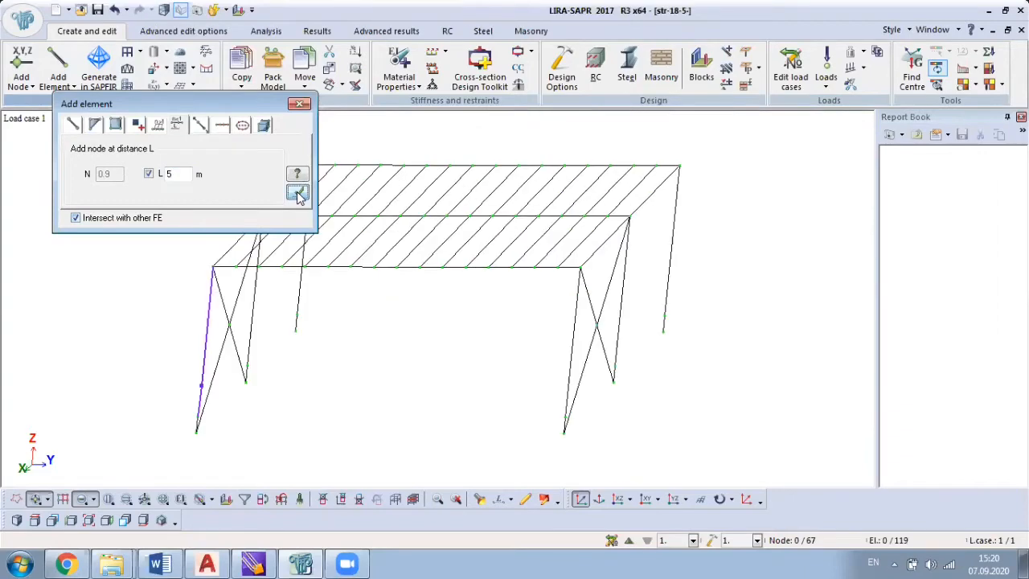
{"action": "middle_click_drag", "start_coordinate": [202, 425], "coordinate": [416, 361]}
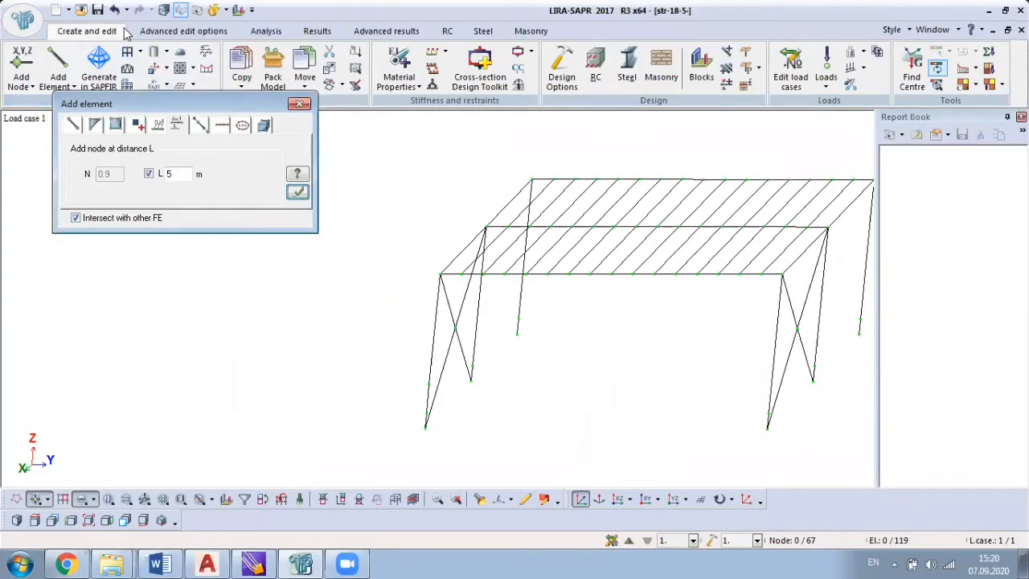
{"action": "left_click", "coordinate": [115, 10]}
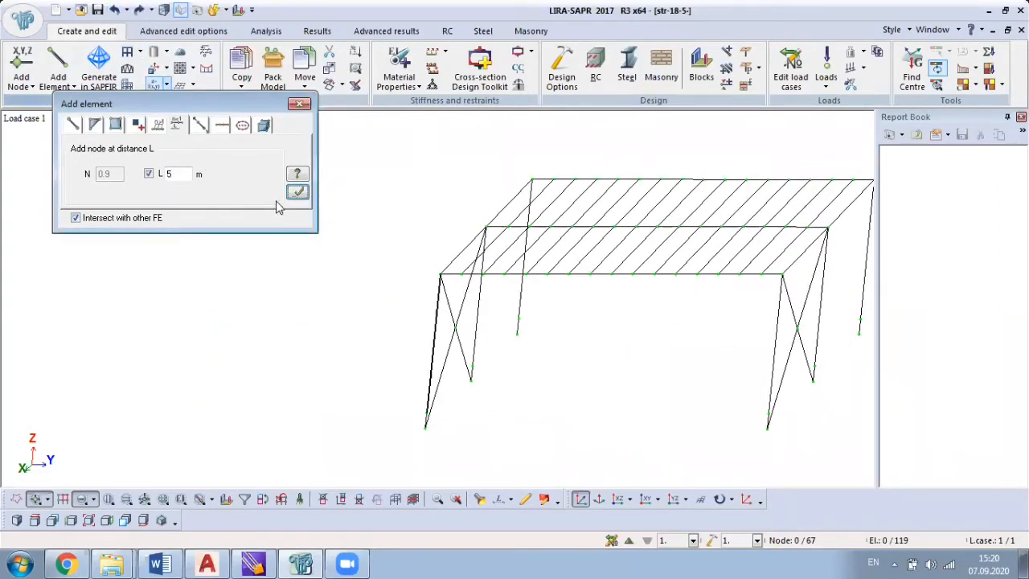
Try adding a node at a distance L of 6.1 m along the front left column.
{"action": "left_click", "coordinate": [171, 173]}
{"action": "left_click", "coordinate": [291, 189]}
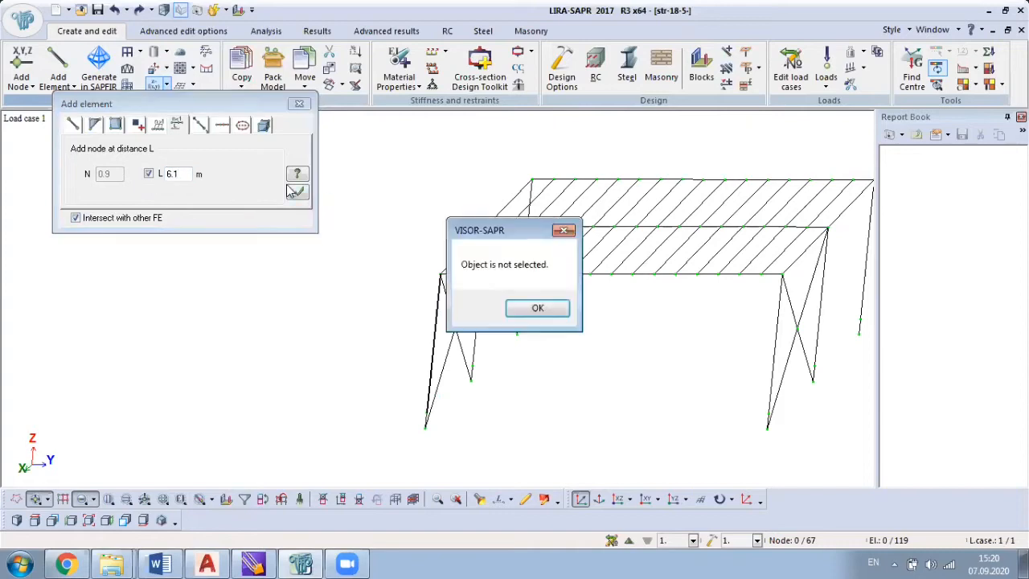
{"action": "left_click", "coordinate": [535, 310]}
{"action": "left_click", "coordinate": [435, 330]}
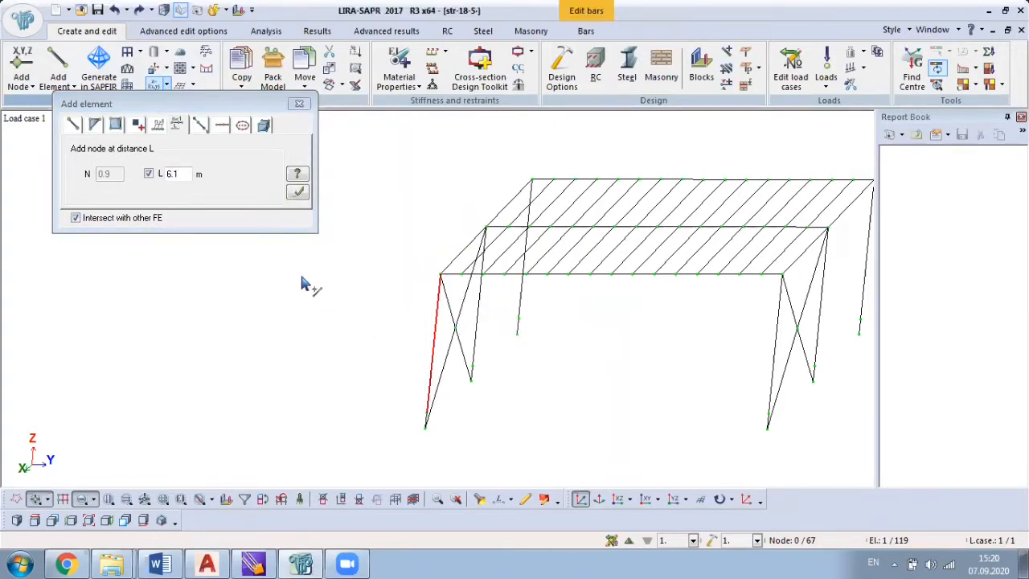
{"action": "left_click", "coordinate": [297, 193]}
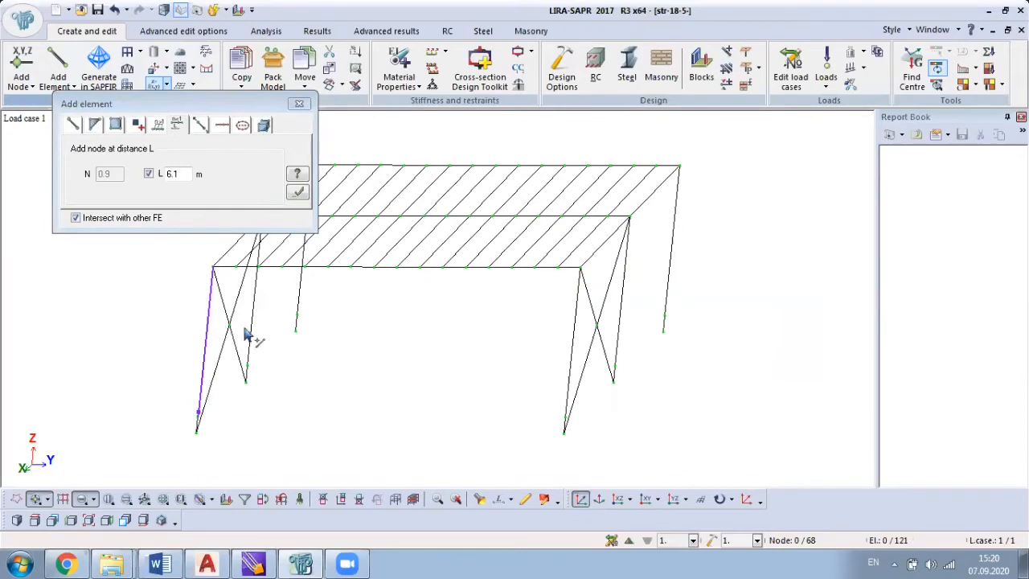
{"action": "scroll", "coordinate": [367, 402], "scroll_direction": "up", "scroll_amount": 5}
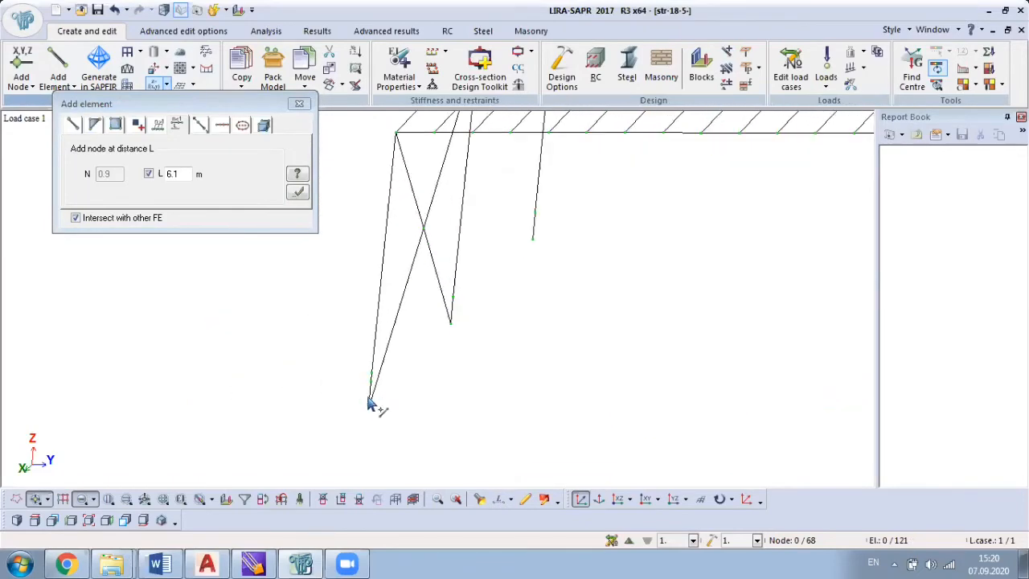
{"action": "scroll", "coordinate": [420, 397], "scroll_direction": "down", "scroll_amount": 3}
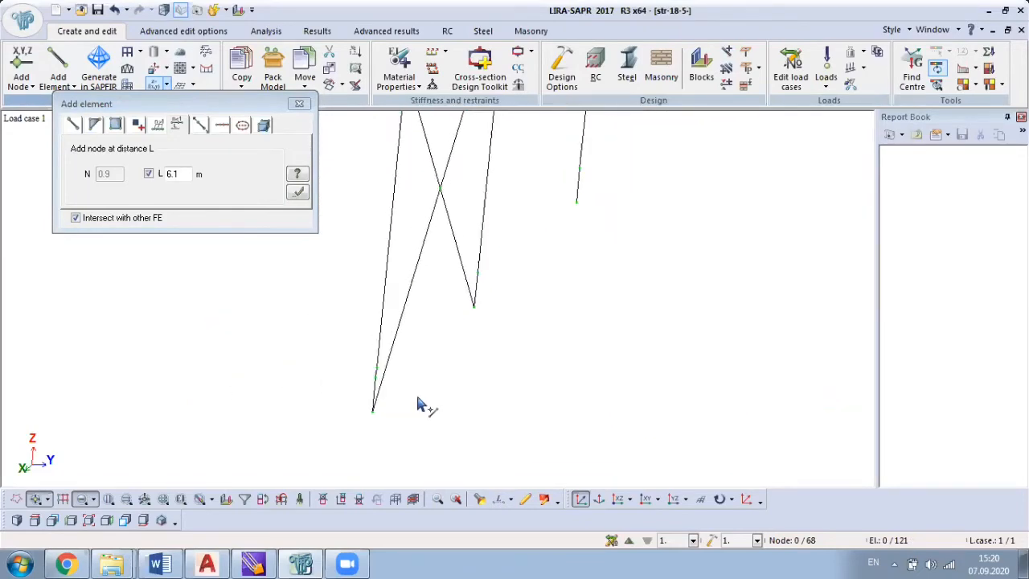
Undo the column divisions so that no intermediate nodes are left near the column bases.
{"action": "left_click", "coordinate": [118, 13]}
{"action": "scroll", "coordinate": [489, 320], "scroll_direction": "down", "scroll_amount": 2}
{"action": "scroll", "coordinate": [383, 438], "scroll_direction": "up", "scroll_amount": 4}
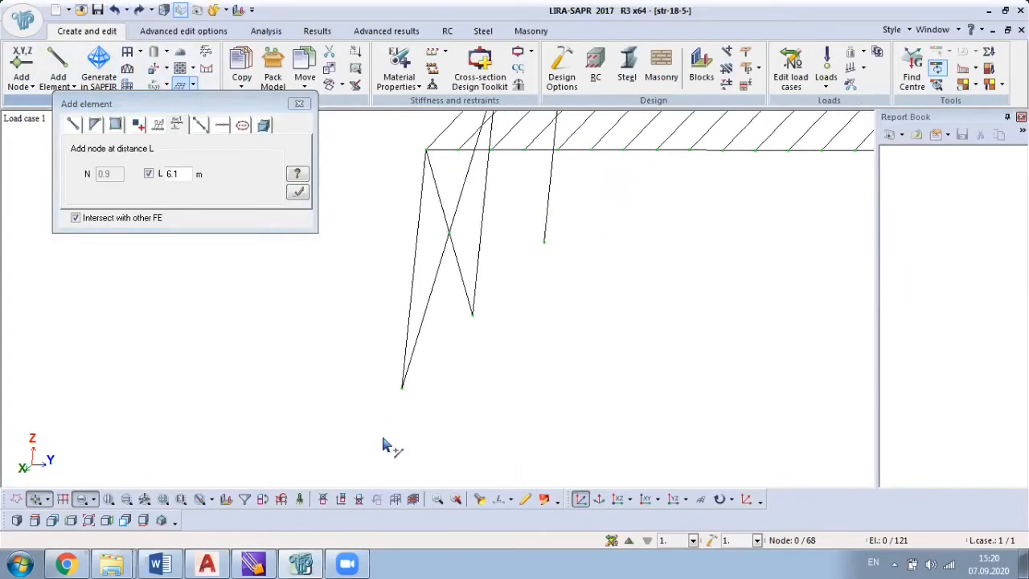
{"action": "scroll", "coordinate": [442, 354], "scroll_direction": "down", "scroll_amount": 3}
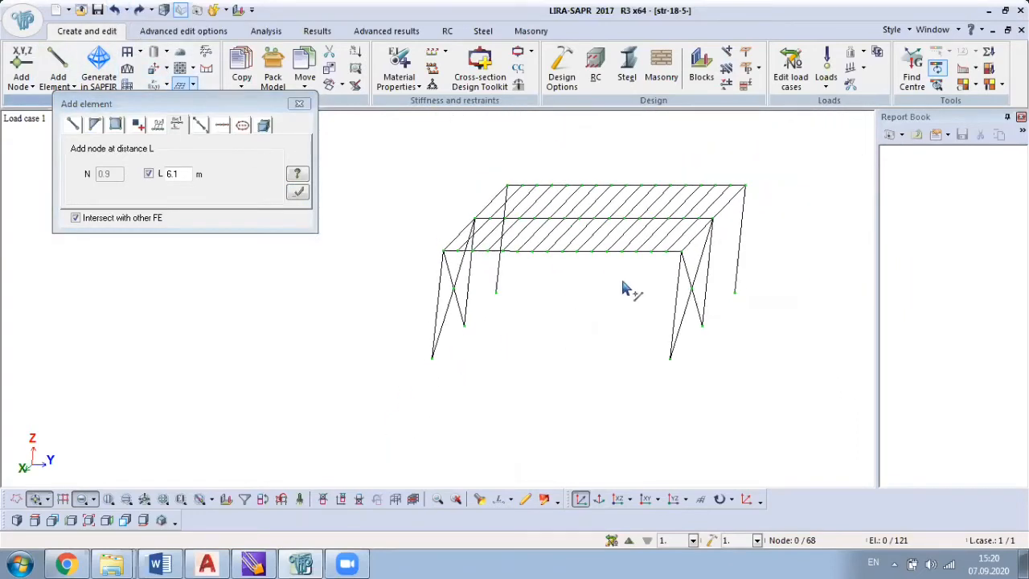
{"action": "scroll", "coordinate": [679, 313], "scroll_direction": "down", "scroll_amount": 1}
Close the Add element dialog.
{"action": "middle_click_drag", "start_coordinate": [680, 314], "coordinate": [720, 307]}
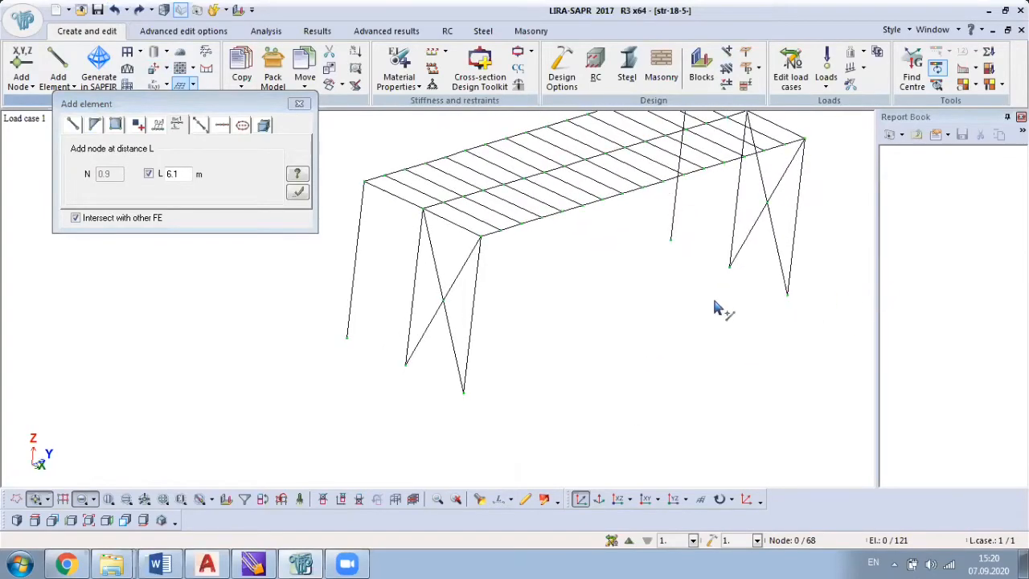
{"action": "middle_click_drag", "start_coordinate": [595, 363], "coordinate": [527, 346]}
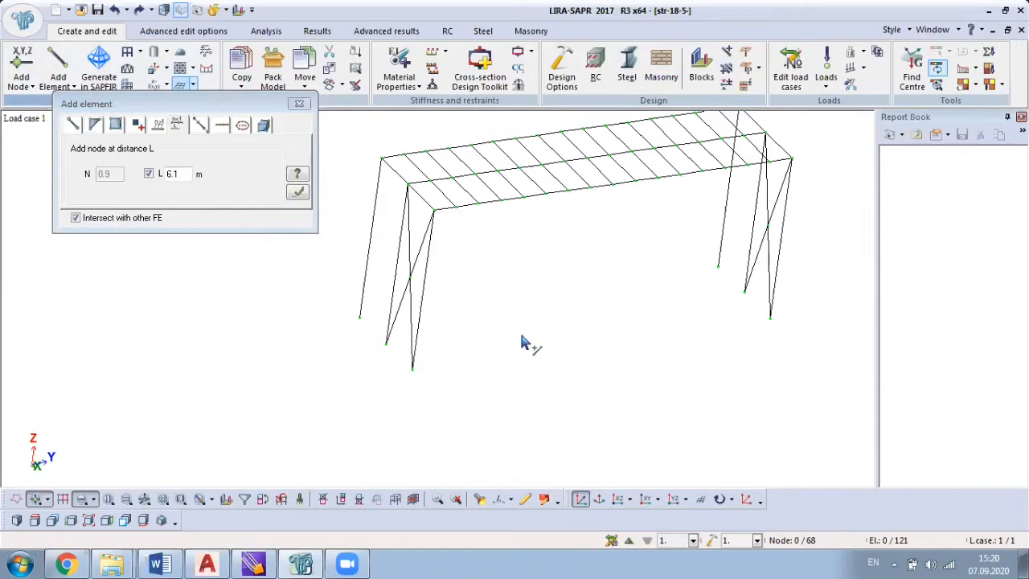
{"action": "left_click", "coordinate": [300, 105]}
{"action": "middle_click_drag", "start_coordinate": [616, 274], "coordinate": [586, 287]}
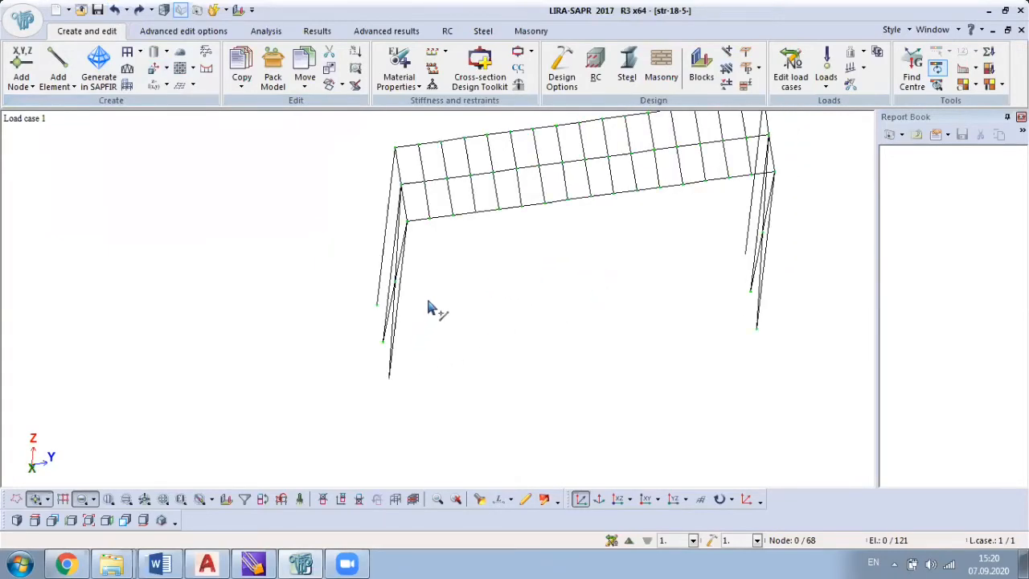
Examine the platform frame in the XOY and XOZ projections and in 3D from several sides to check beams, columns and bracing.
{"action": "middle_click_drag", "start_coordinate": [432, 310], "coordinate": [506, 375]}
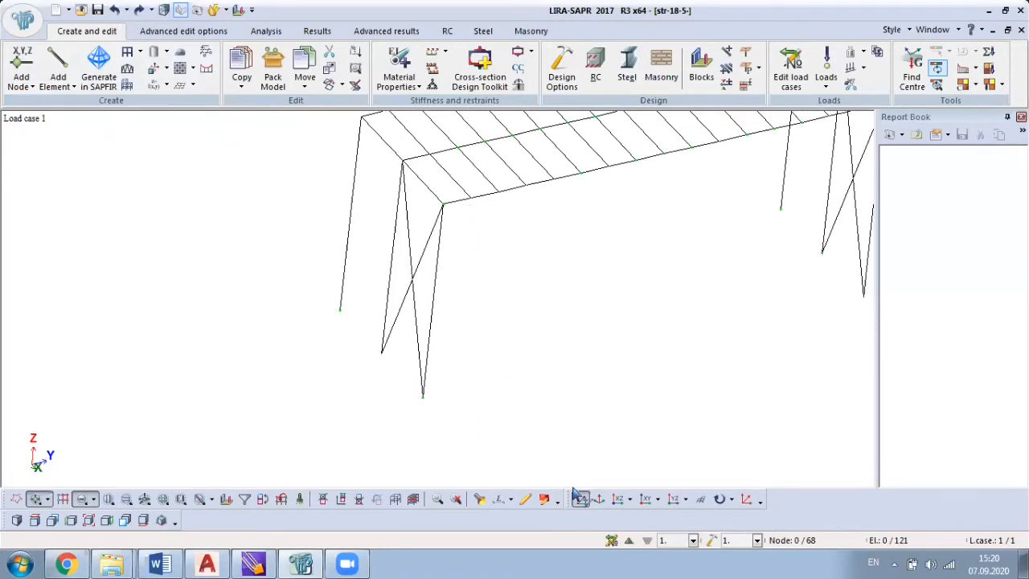
{"action": "left_click", "coordinate": [619, 499]}
{"action": "left_click", "coordinate": [646, 500]}
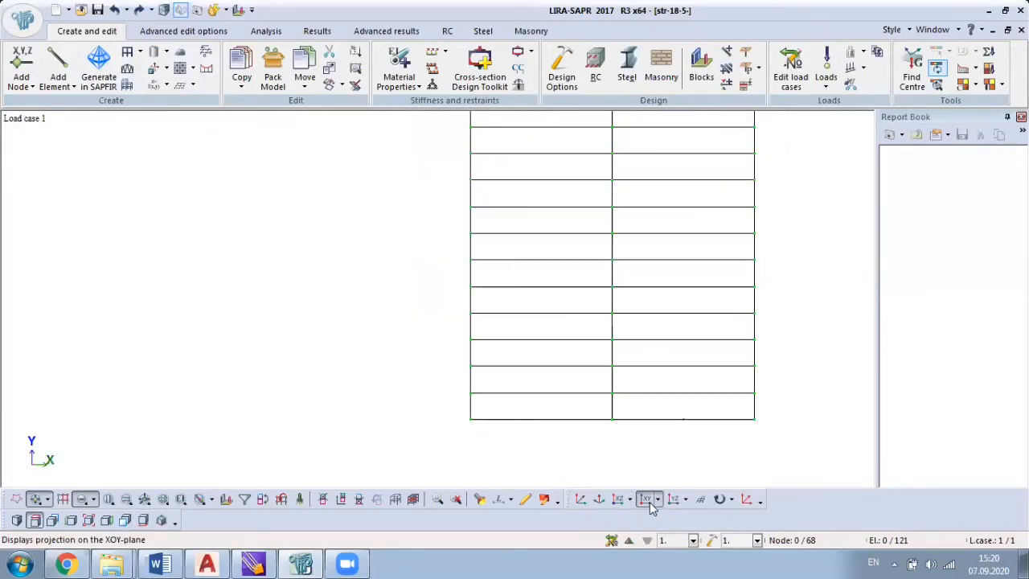
{"action": "left_click", "coordinate": [619, 499]}
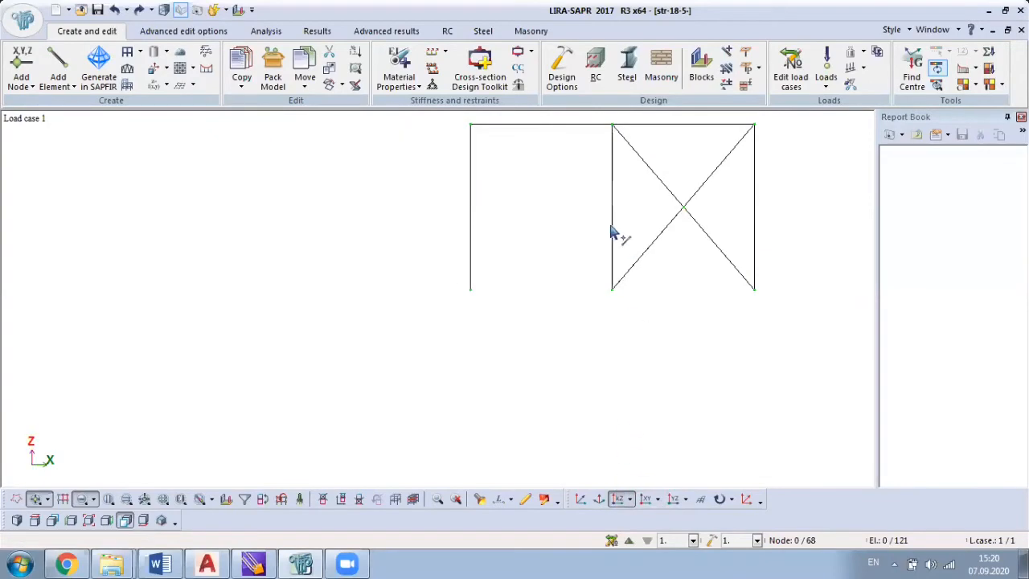
{"action": "middle_click_drag", "start_coordinate": [611, 232], "coordinate": [400, 377]}
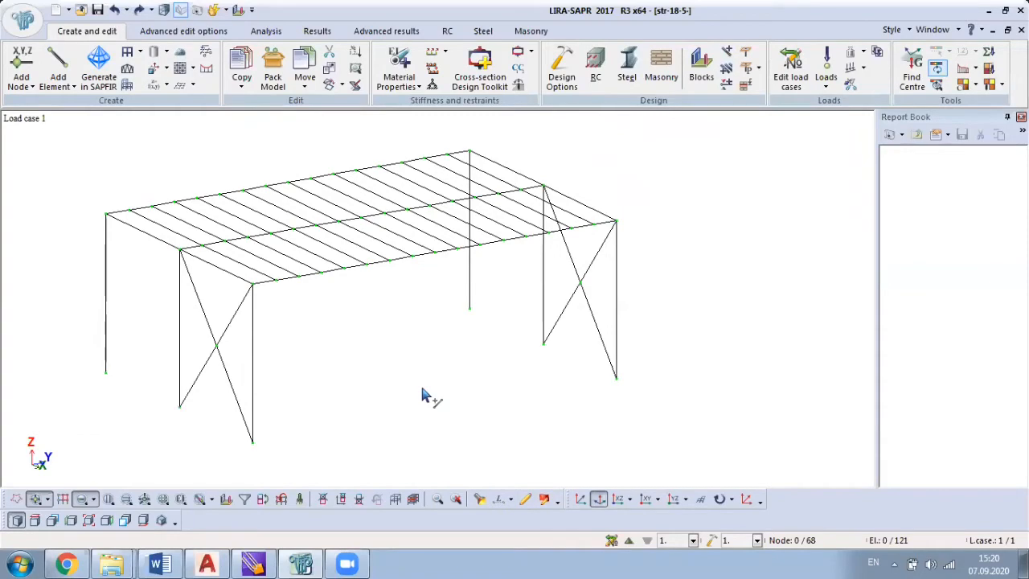
{"action": "scroll", "coordinate": [420, 301], "scroll_direction": "down", "scroll_amount": 4}
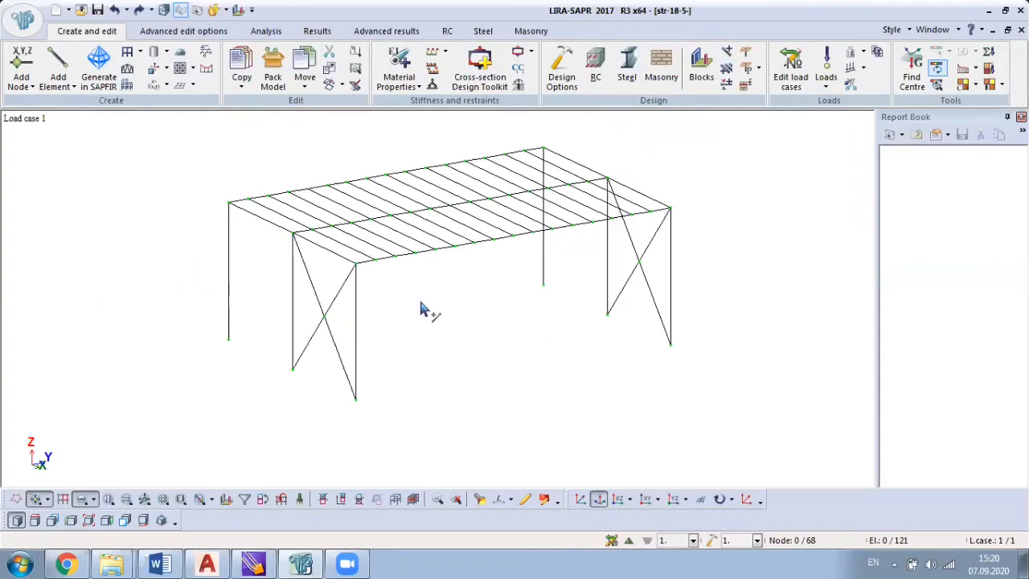
{"action": "middle_click_drag", "start_coordinate": [437, 310], "coordinate": [510, 314]}
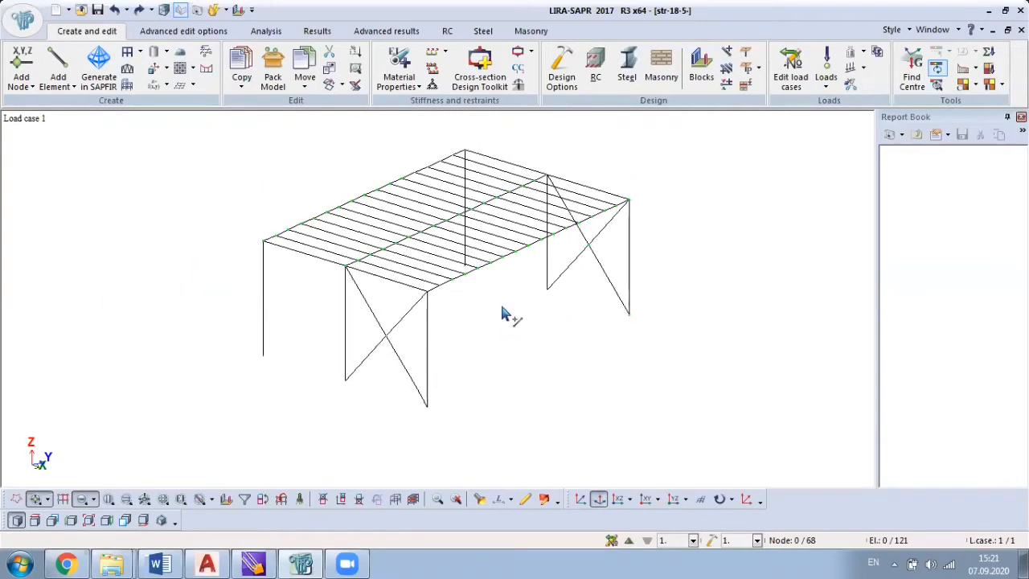
{"action": "middle_click_drag", "start_coordinate": [628, 344], "coordinate": [526, 359]}
{"action": "middle_click_drag", "start_coordinate": [490, 301], "coordinate": [339, 265]}
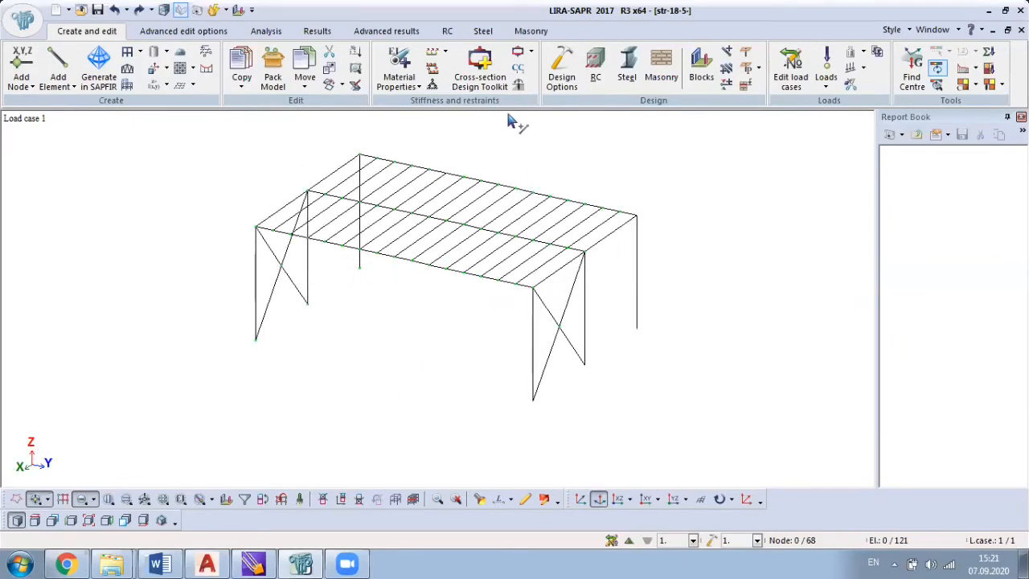
Start defining a new stiffness type for the model as a built-up I-section from the database of steel sections.
{"action": "left_click", "coordinate": [398, 69]}
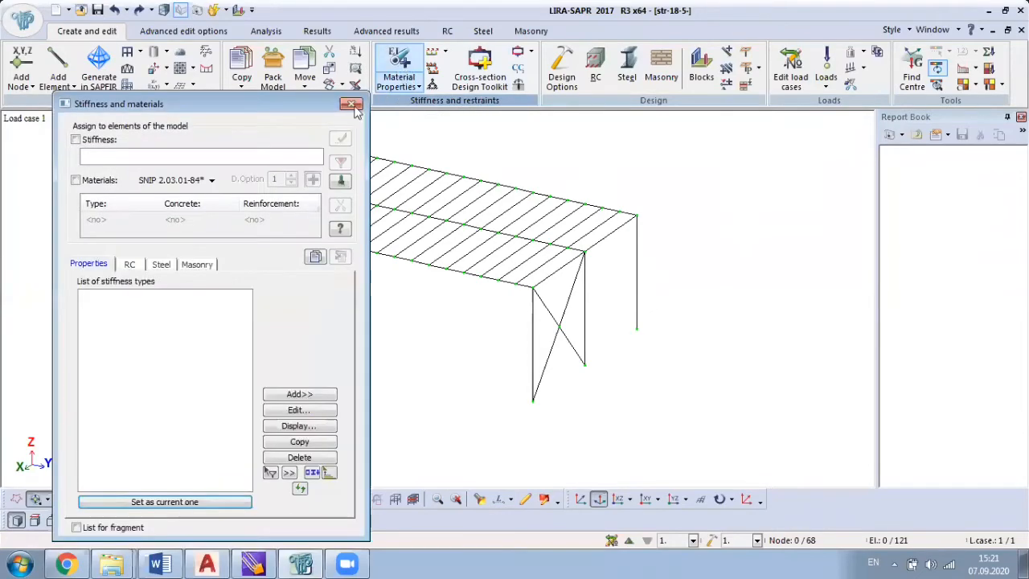
{"action": "left_click_drag", "start_coordinate": [257, 101], "coordinate": [802, 82]}
{"action": "middle_click_drag", "start_coordinate": [442, 243], "coordinate": [354, 269]}
{"action": "left_click_drag", "start_coordinate": [820, 92], "coordinate": [724, 88]}
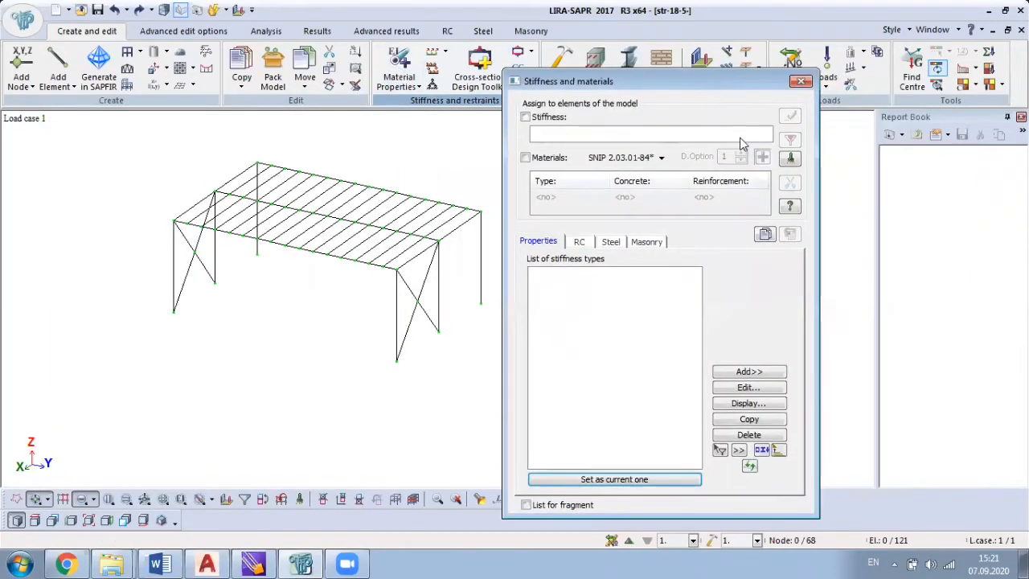
{"action": "left_click", "coordinate": [749, 372]}
{"action": "left_click_drag", "start_coordinate": [390, 88], "coordinate": [699, 94]}
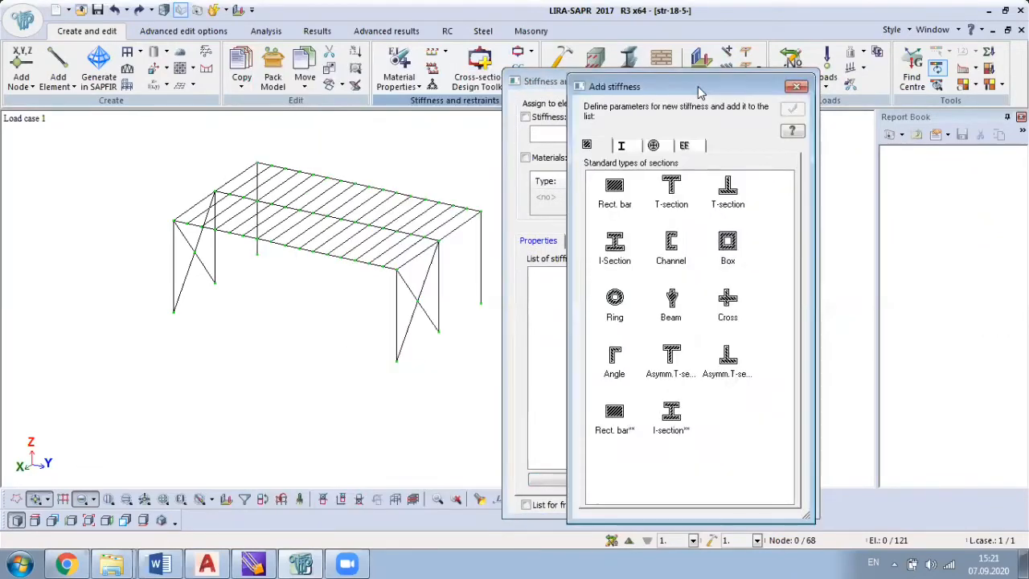
{"action": "left_click", "coordinate": [628, 146]}
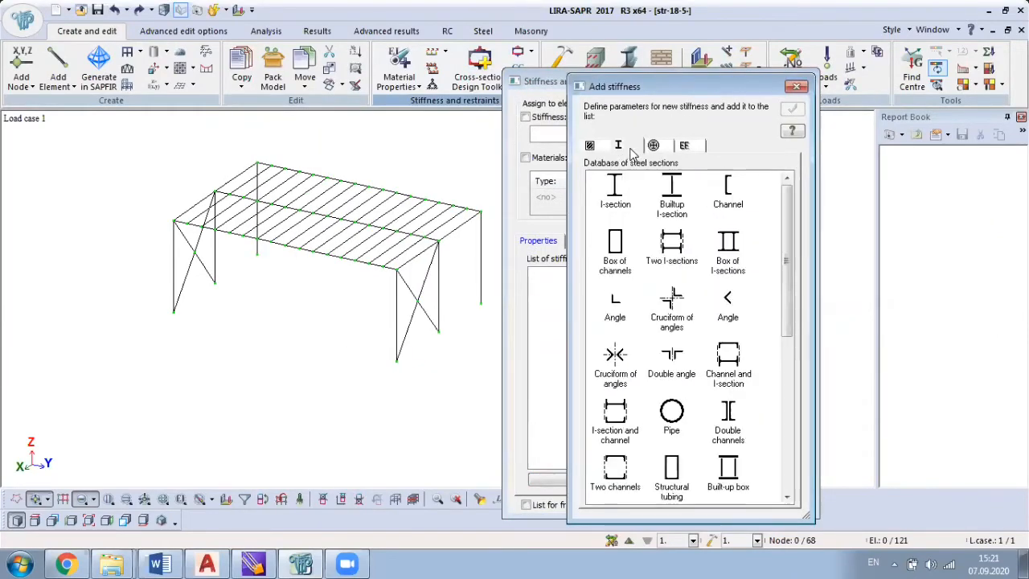
{"action": "left_click", "coordinate": [676, 203]}
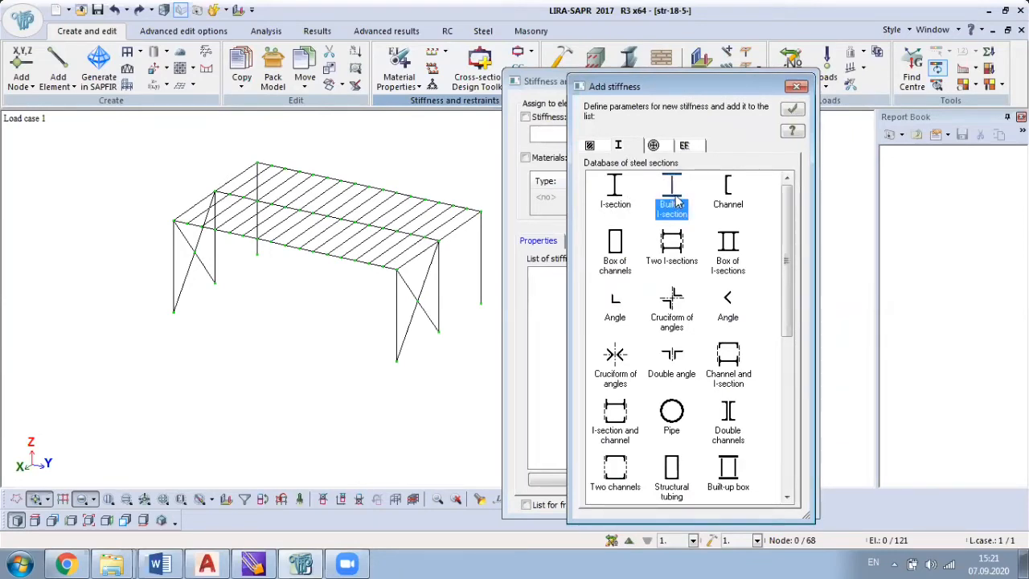
{"action": "double_click", "coordinate": [674, 202]}
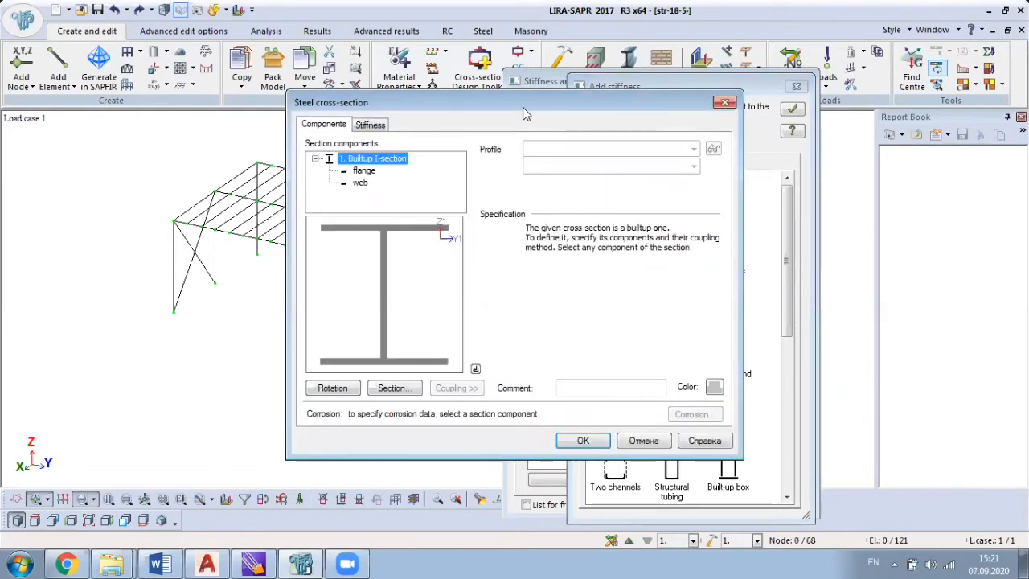
{"action": "left_click_drag", "start_coordinate": [522, 107], "coordinate": [712, 131]}
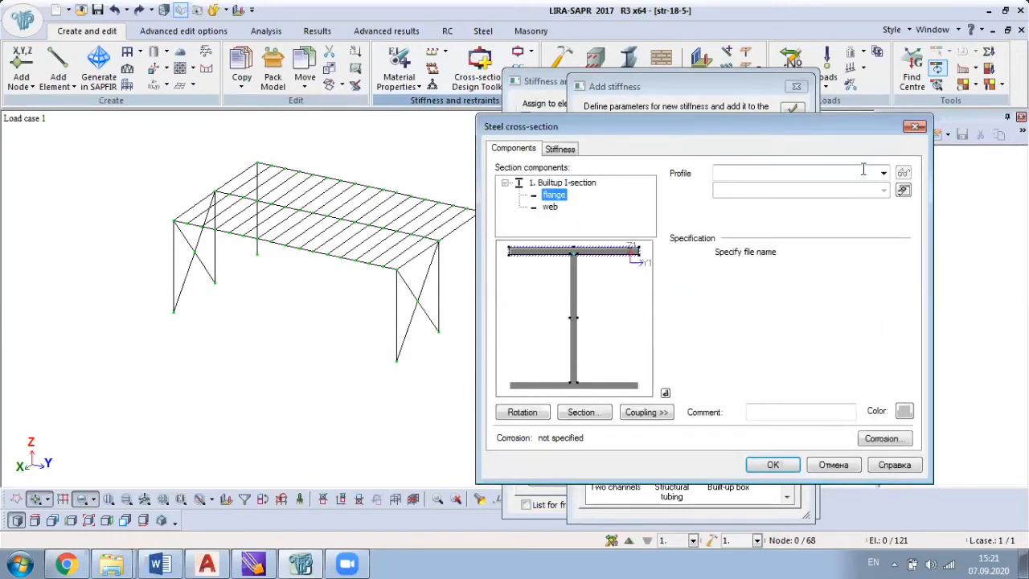
Examine the plate sizes offered for the flange in the 2.5...25 mm hot-rolled sheet catalogue LIST2-25.
{"action": "left_click", "coordinate": [884, 173]}
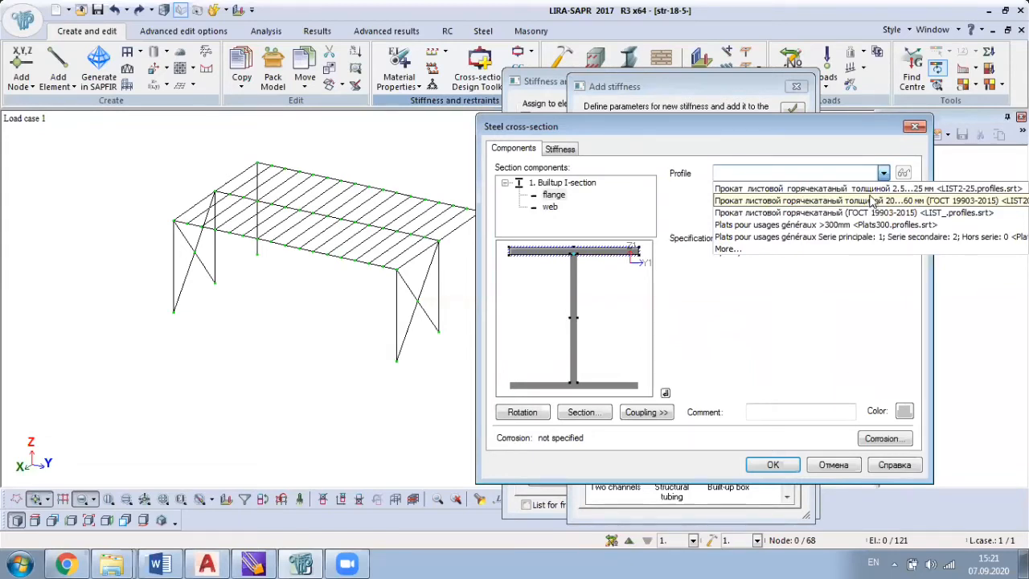
{"action": "left_click", "coordinate": [873, 188]}
{"action": "left_click", "coordinate": [884, 190]}
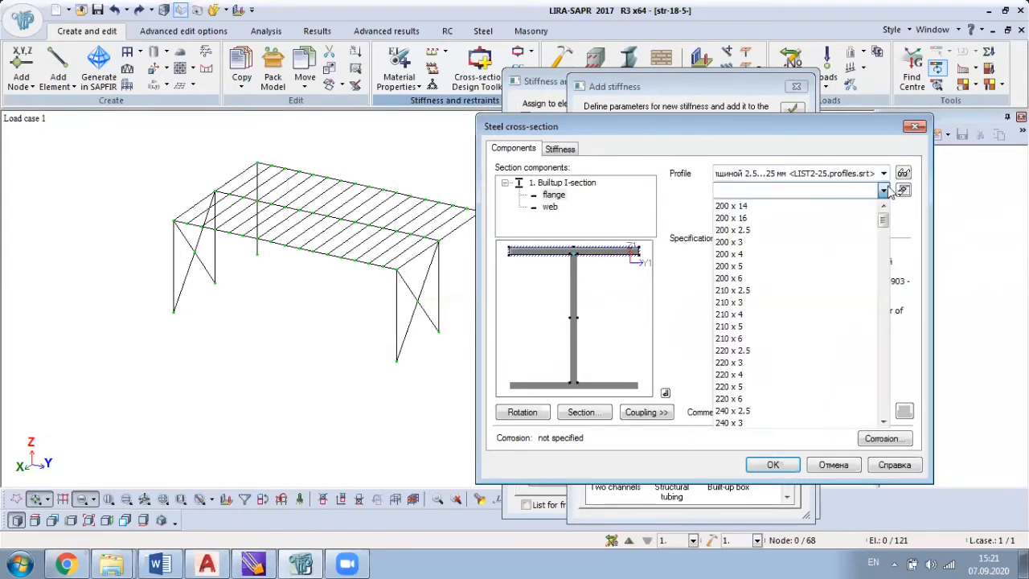
{"action": "scroll", "coordinate": [810, 372], "scroll_direction": "down", "scroll_amount": 10}
{"action": "scroll", "coordinate": [812, 370], "scroll_direction": "down", "scroll_amount": 15}
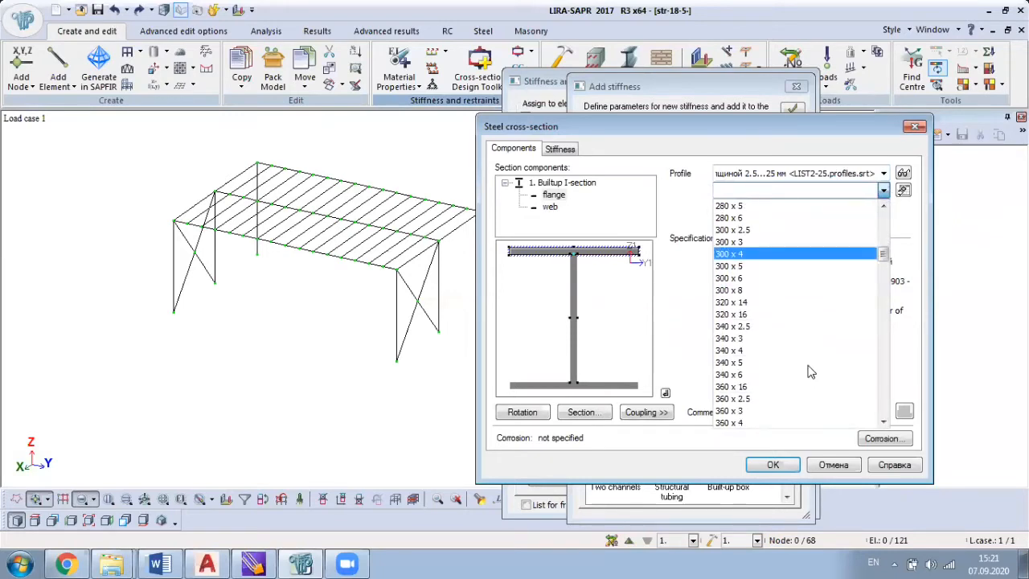
{"action": "scroll", "coordinate": [814, 367], "scroll_direction": "down", "scroll_amount": 4}
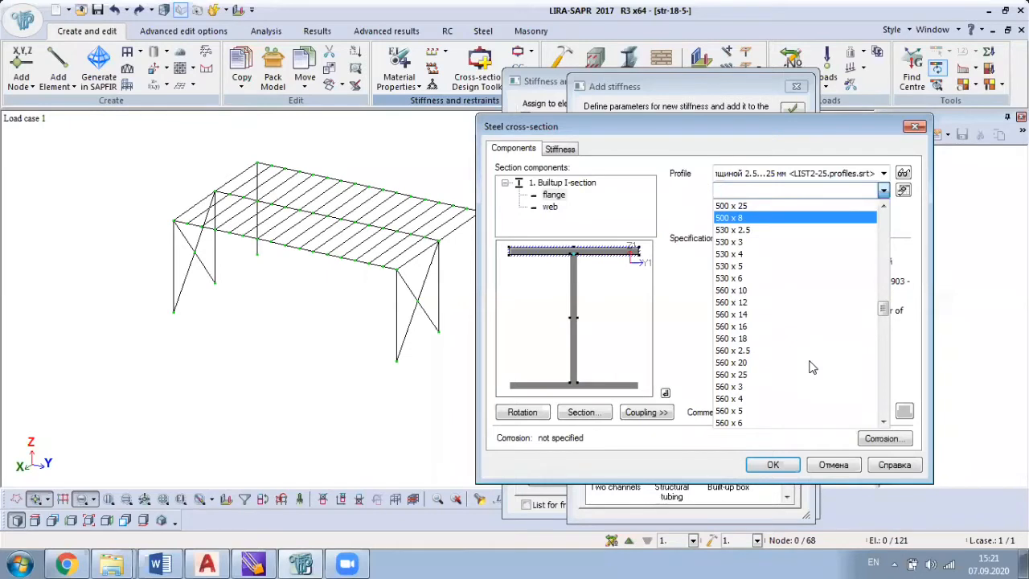
{"action": "scroll", "coordinate": [811, 367], "scroll_direction": "down", "scroll_amount": 15}
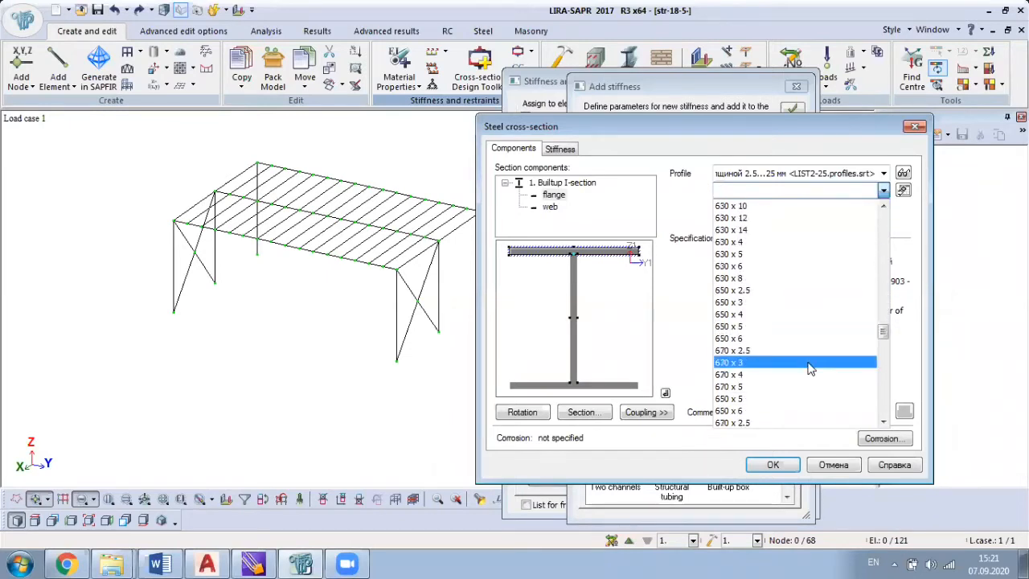
{"action": "scroll", "coordinate": [811, 368], "scroll_direction": "down", "scroll_amount": 10}
{"action": "scroll", "coordinate": [810, 361], "scroll_direction": "up", "scroll_amount": 14}
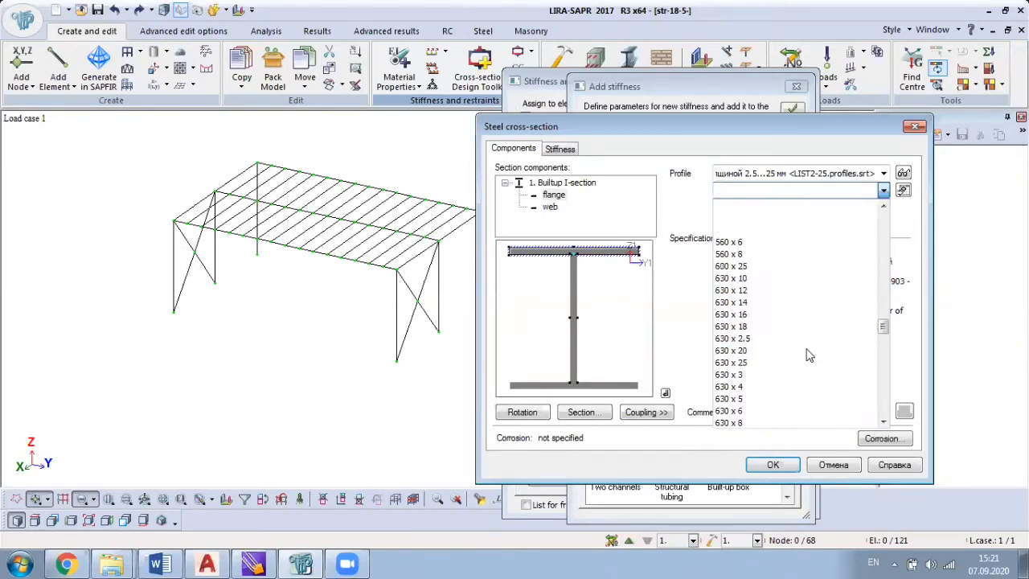
{"action": "scroll", "coordinate": [871, 287], "scroll_direction": "up", "scroll_amount": 8}
{"action": "left_click", "coordinate": [883, 175]}
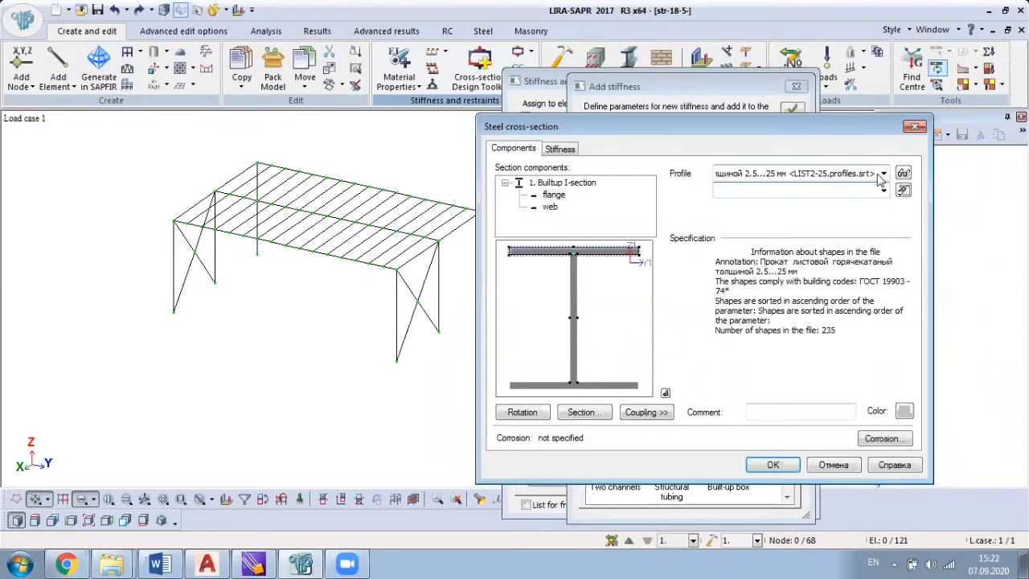
Examine the flange plate sizes in the 20...60 mm hot-rolled sheet catalogue to ГОСТ 19903-2015.
{"action": "left_click", "coordinate": [883, 176]}
{"action": "left_click", "coordinate": [873, 200]}
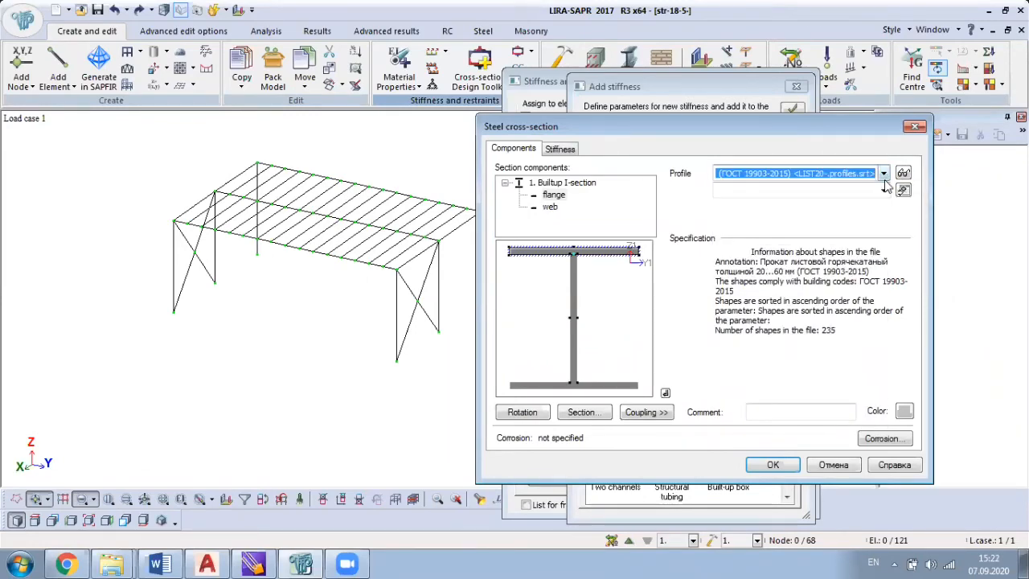
{"action": "left_click", "coordinate": [883, 172]}
{"action": "left_click", "coordinate": [894, 201]}
{"action": "left_click", "coordinate": [882, 191]}
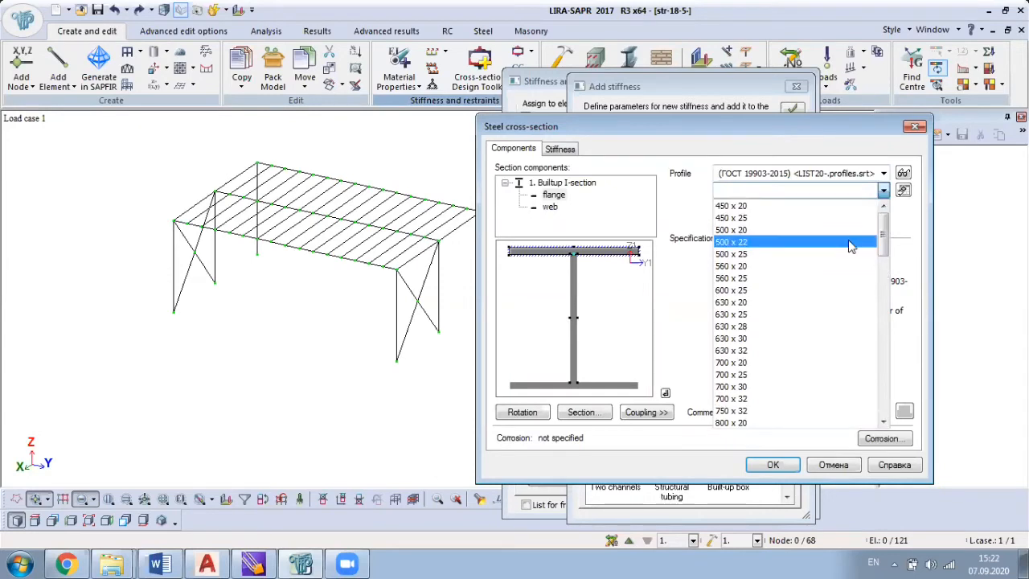
{"action": "left_click", "coordinate": [884, 190]}
Examine the flange plate sizes in the general hot-rolled sheet catalogue LIST_ to ГОСТ 19903-2015.
{"action": "left_click", "coordinate": [883, 173]}
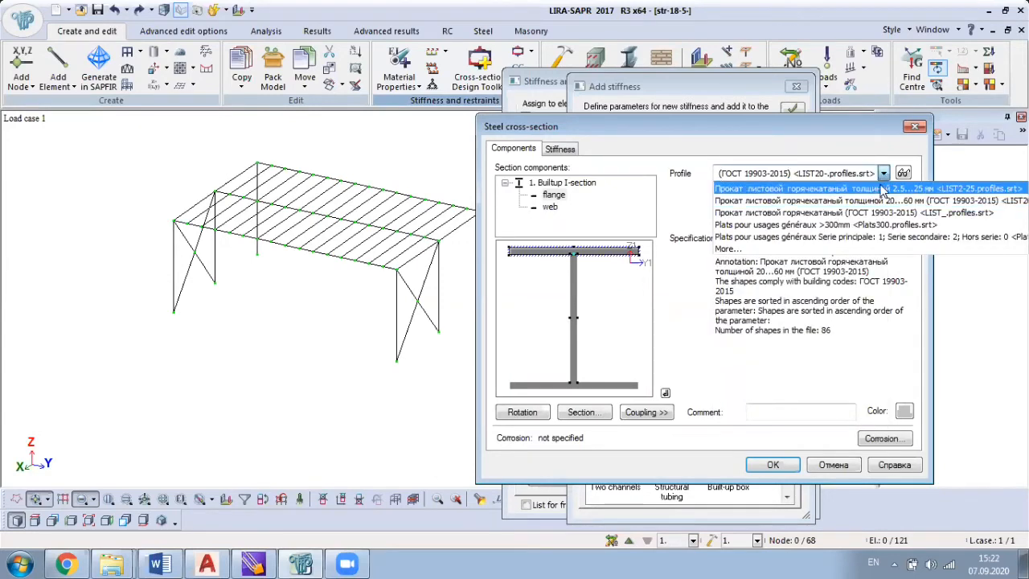
{"action": "left_click", "coordinate": [874, 214]}
{"action": "left_click", "coordinate": [884, 191]}
{"action": "scroll", "coordinate": [814, 312], "scroll_direction": "down", "scroll_amount": 6}
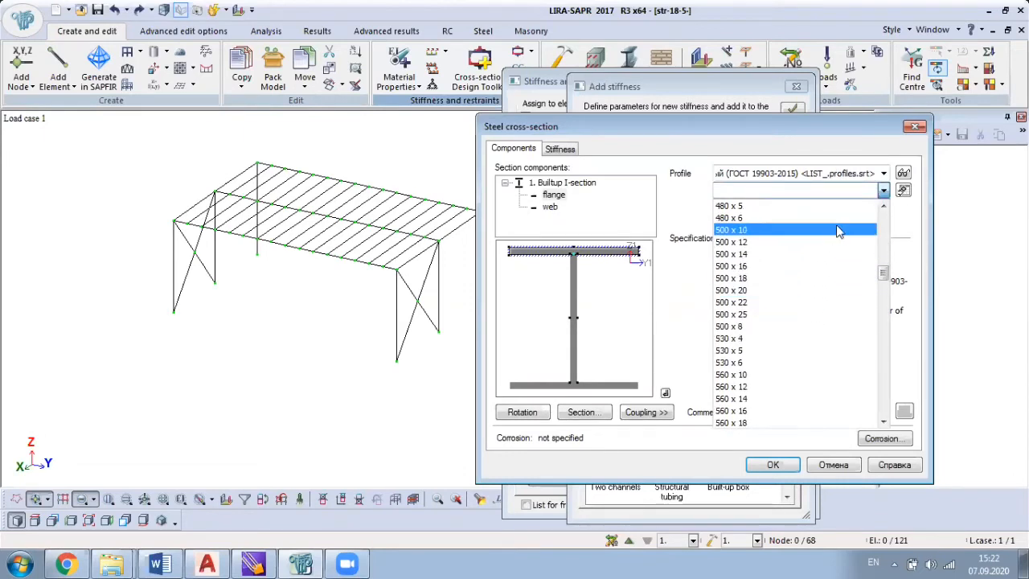
{"action": "left_click", "coordinate": [884, 173]}
Examine the flange plate sizes in the French general-purpose plate catalogue Plat_gnr.
{"action": "left_click", "coordinate": [884, 173]}
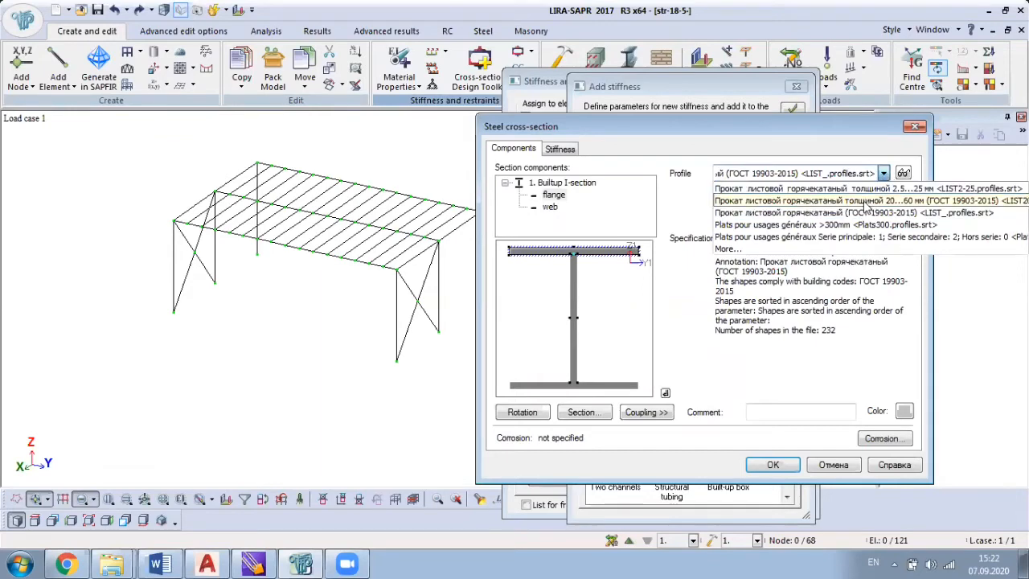
{"action": "left_click", "coordinate": [856, 236]}
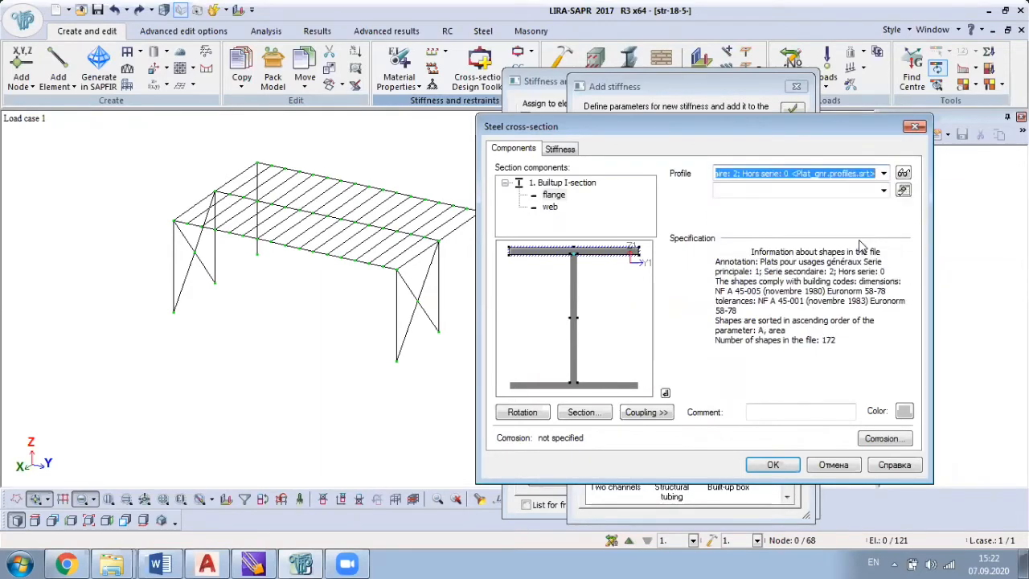
{"action": "left_click", "coordinate": [884, 191]}
{"action": "left_click", "coordinate": [884, 173]}
Assign the flange a 500 x 18 plate from the 2.5...25 mm hot-rolled sheet catalogue LIST2-25.
{"action": "left_click", "coordinate": [884, 173]}
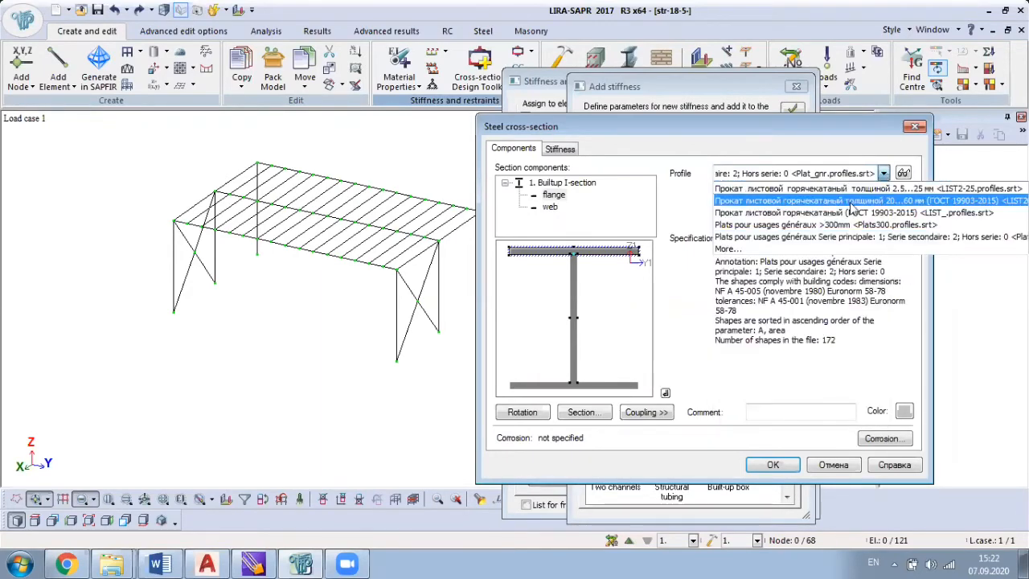
{"action": "left_click", "coordinate": [860, 188]}
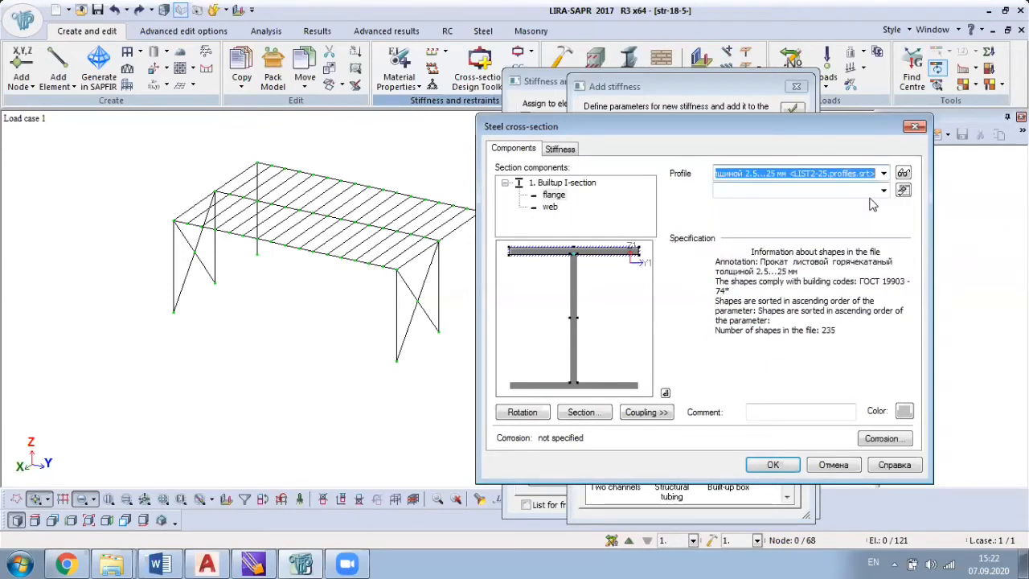
{"action": "left_click", "coordinate": [884, 190]}
{"action": "scroll", "coordinate": [792, 316], "scroll_direction": "down", "scroll_amount": 20}
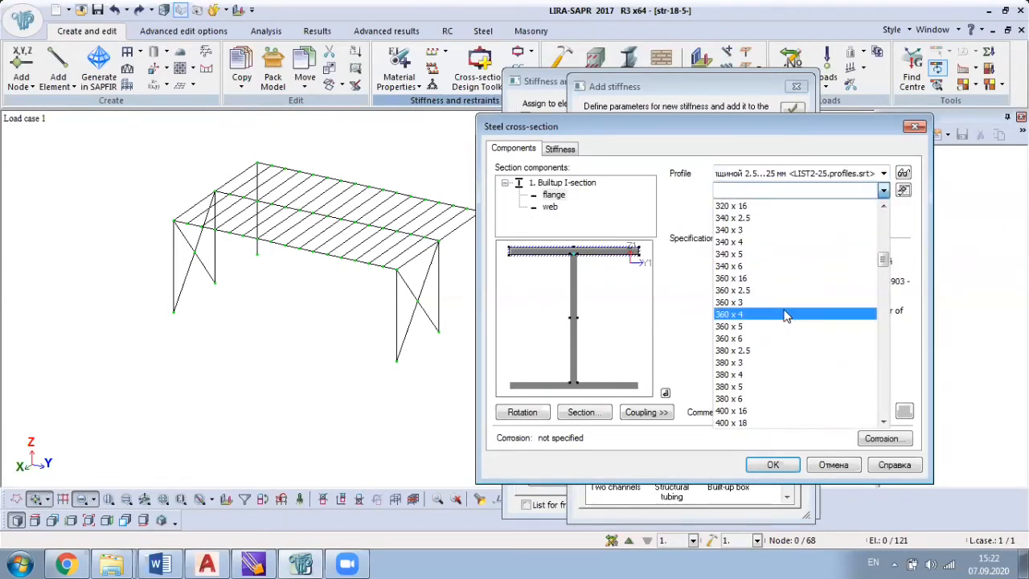
{"action": "scroll", "coordinate": [780, 308], "scroll_direction": "down", "scroll_amount": 5}
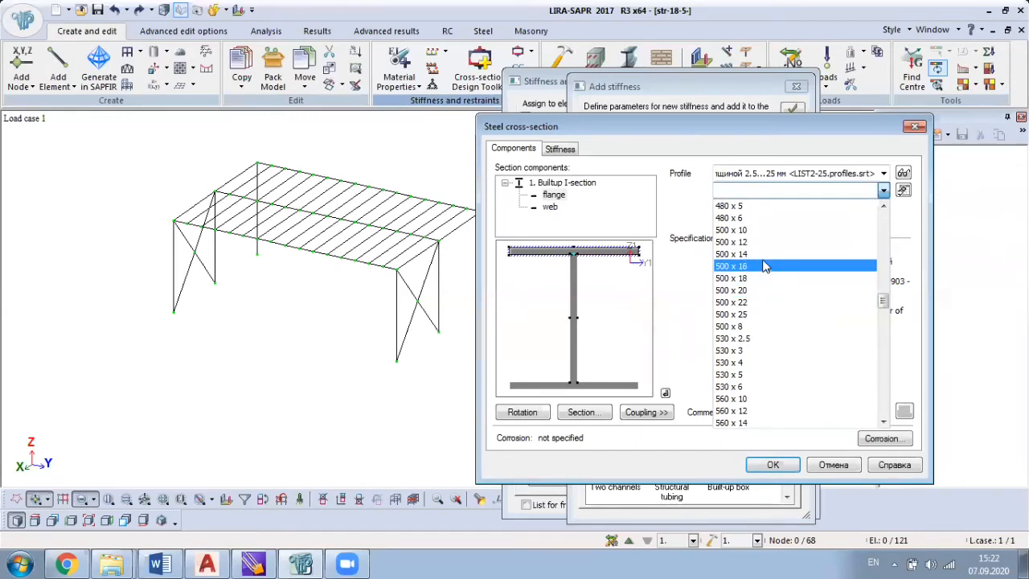
{"action": "left_click", "coordinate": [760, 278]}
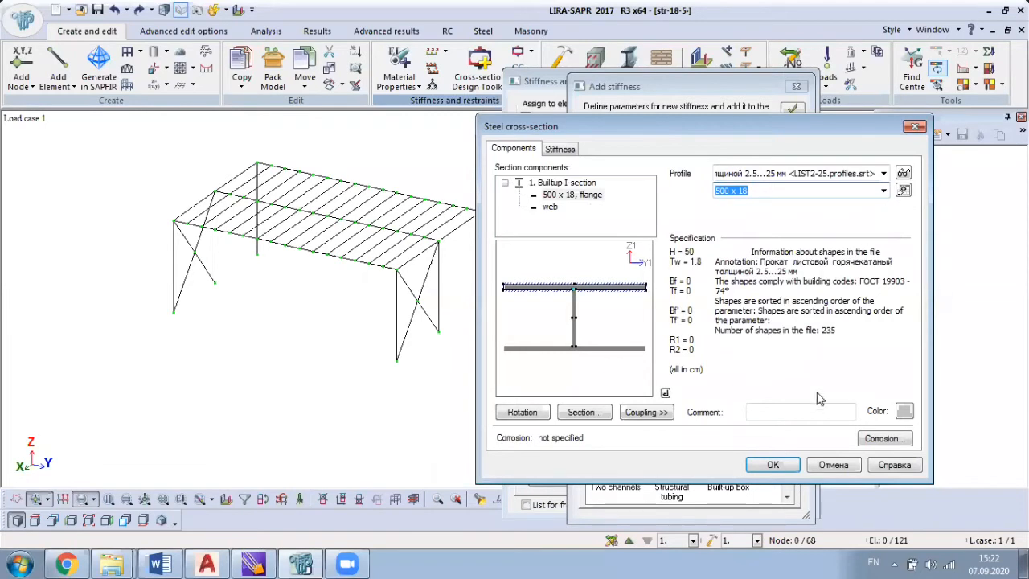
Assign the web a 500 x 16 plate from the 2.5...25 mm hot-rolled sheet catalogue and add the section with comment K-1.
{"action": "left_click", "coordinate": [550, 209]}
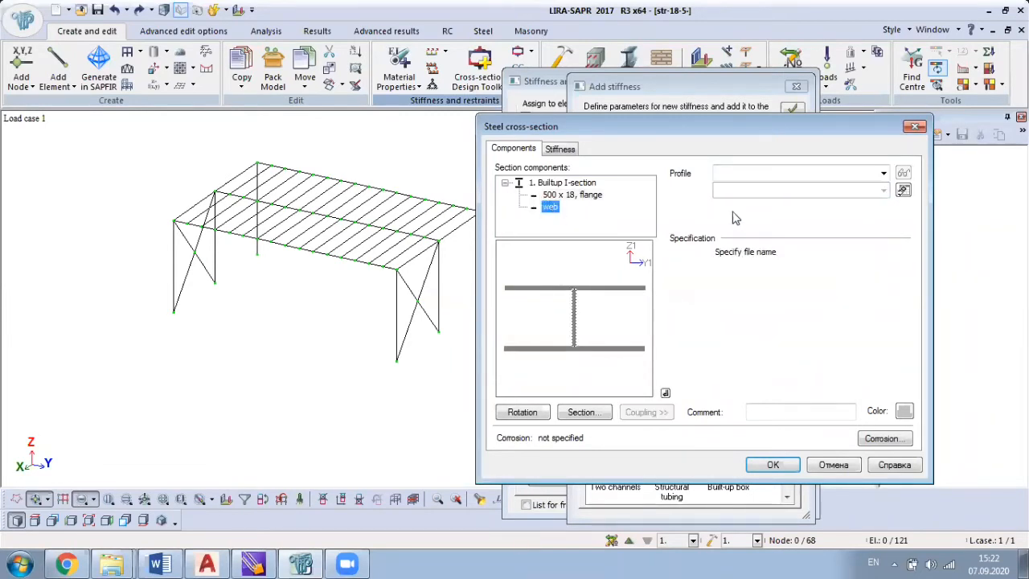
{"action": "left_click", "coordinate": [884, 174]}
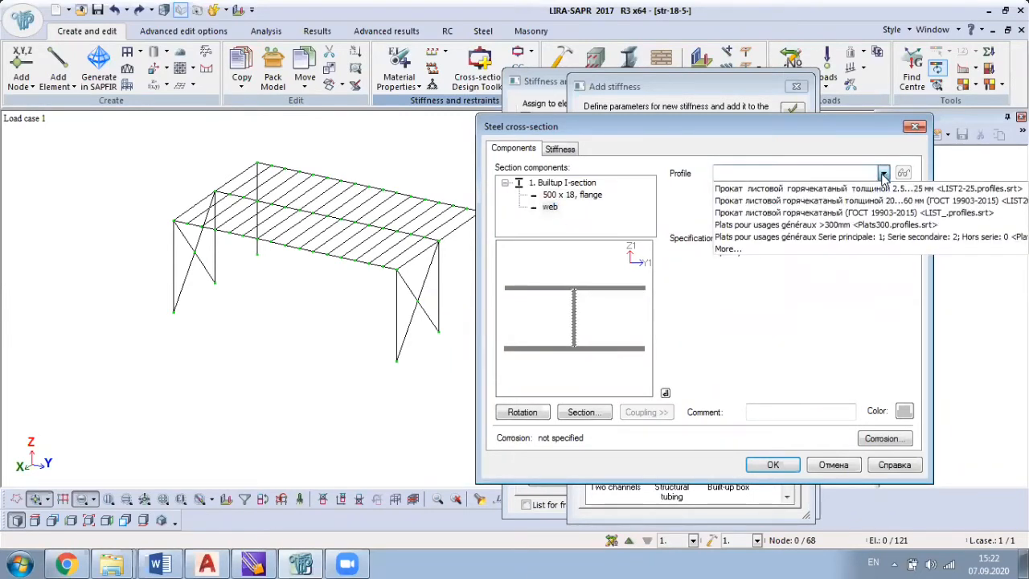
{"action": "left_click", "coordinate": [884, 175]}
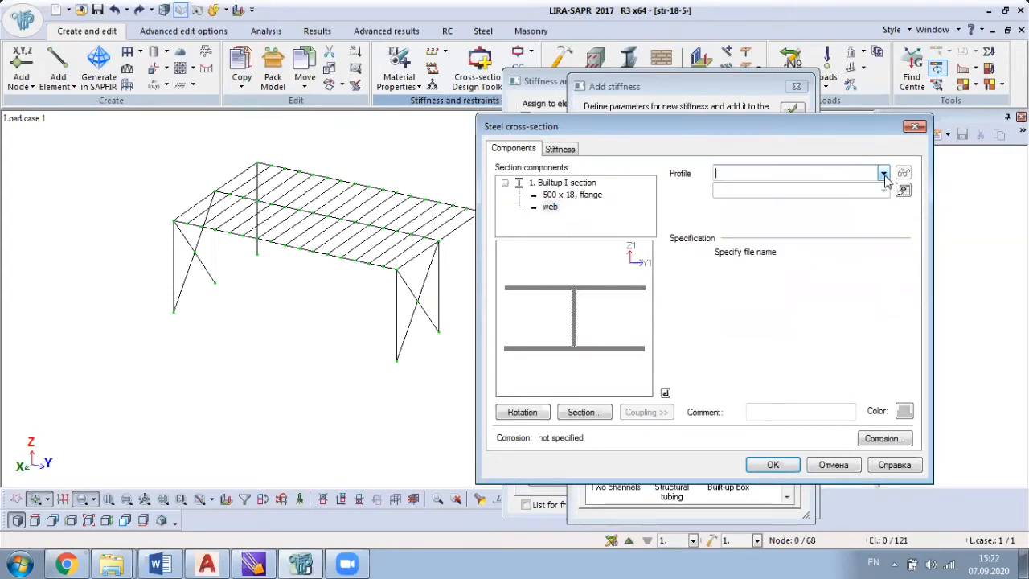
{"action": "left_click", "coordinate": [884, 174]}
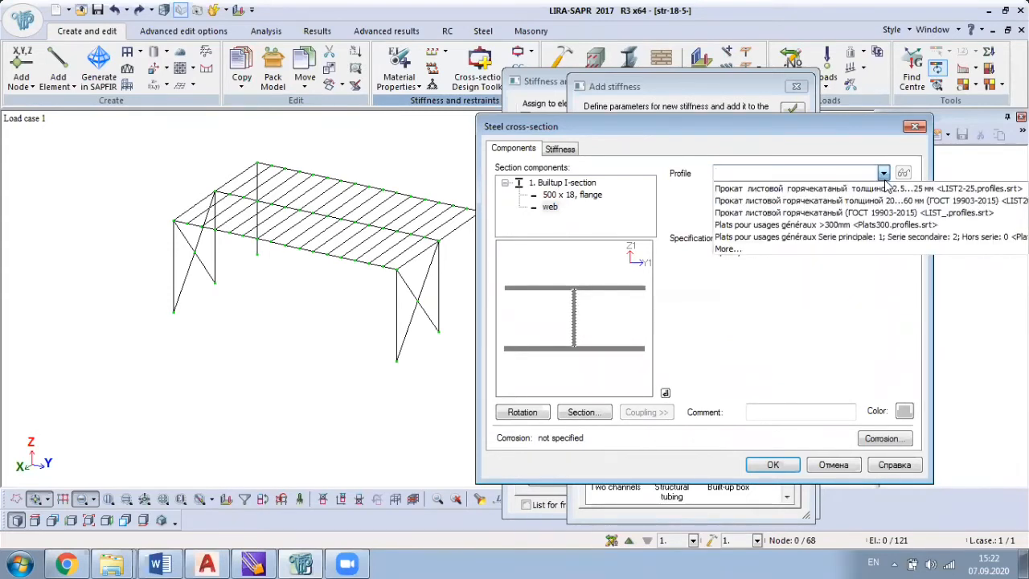
{"action": "left_click", "coordinate": [804, 202]}
{"action": "left_click", "coordinate": [884, 191]}
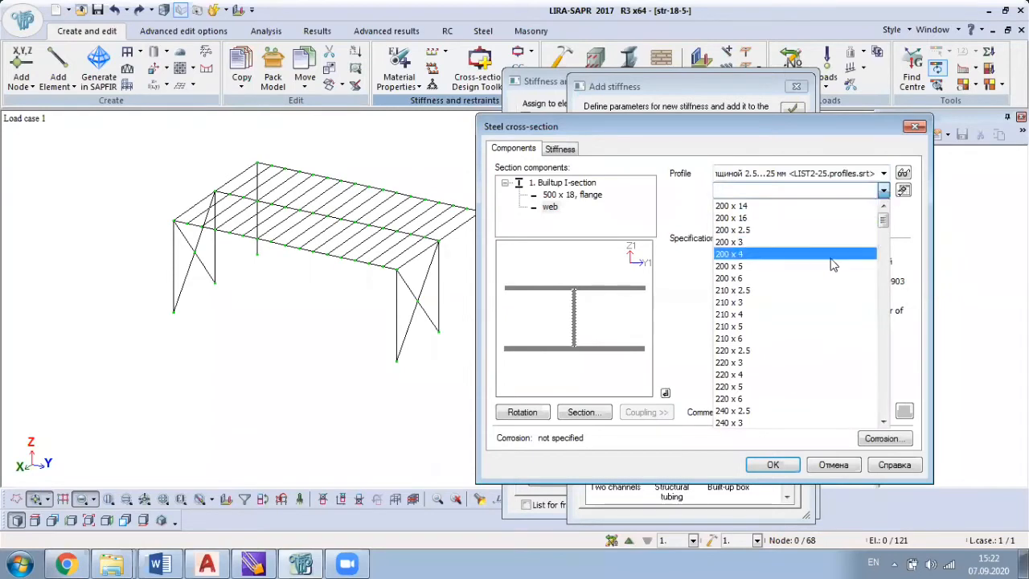
{"action": "scroll", "coordinate": [808, 302], "scroll_direction": "down", "scroll_amount": 10}
{"action": "scroll", "coordinate": [804, 303], "scroll_direction": "down", "scroll_amount": 10}
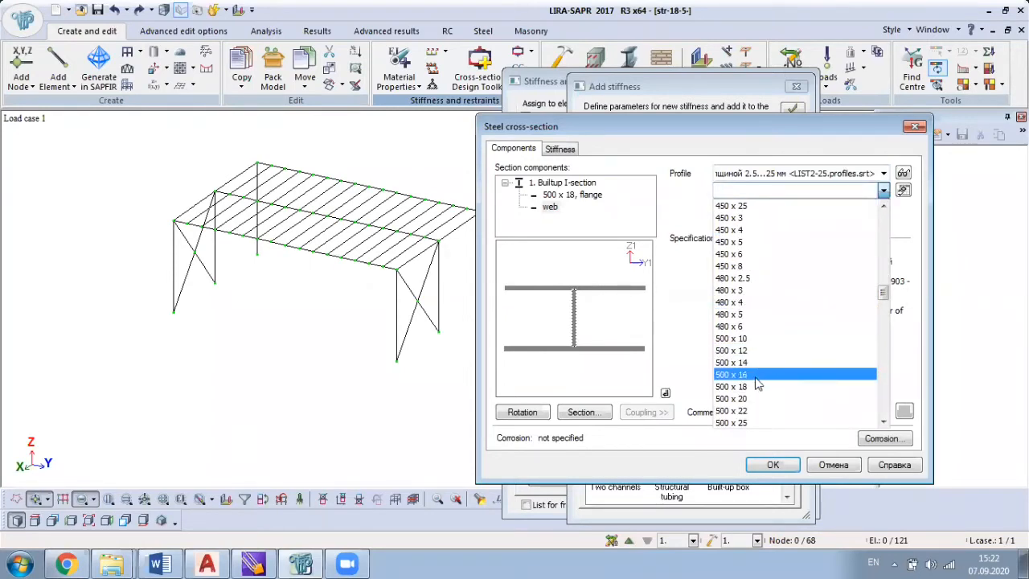
{"action": "left_click", "coordinate": [756, 378]}
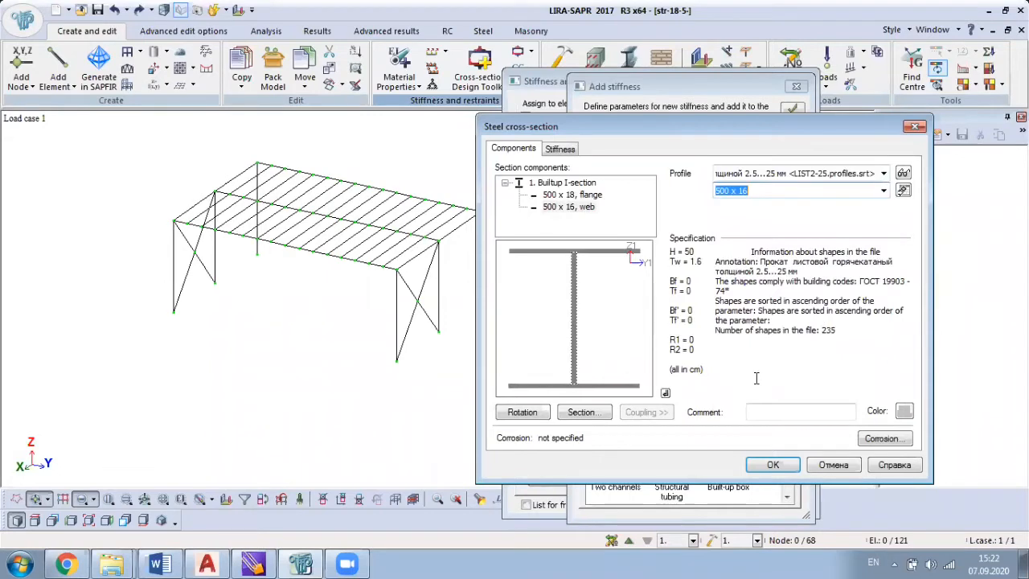
{"action": "left_click", "coordinate": [780, 411]}
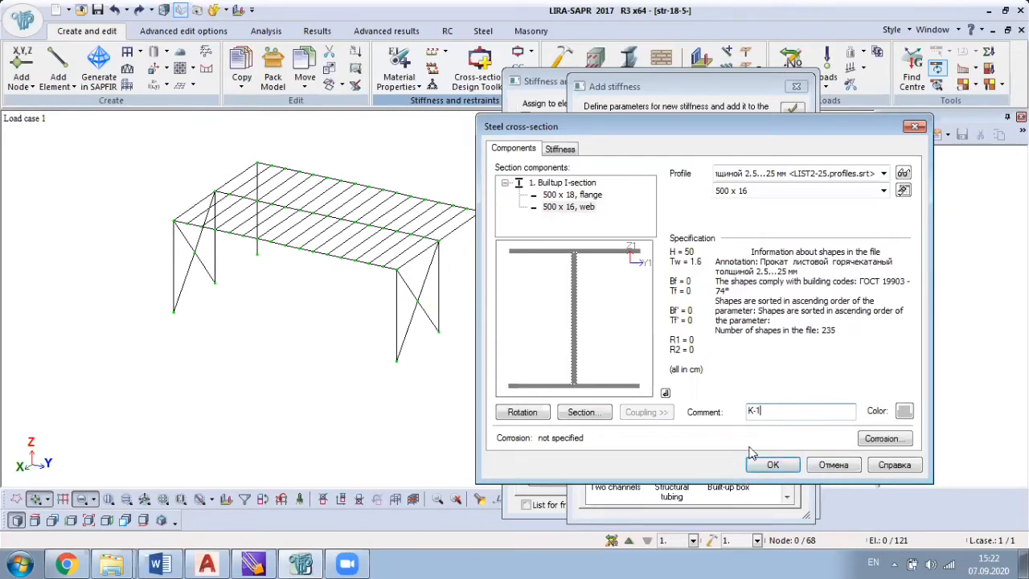
{"action": "left_click", "coordinate": [771, 464]}
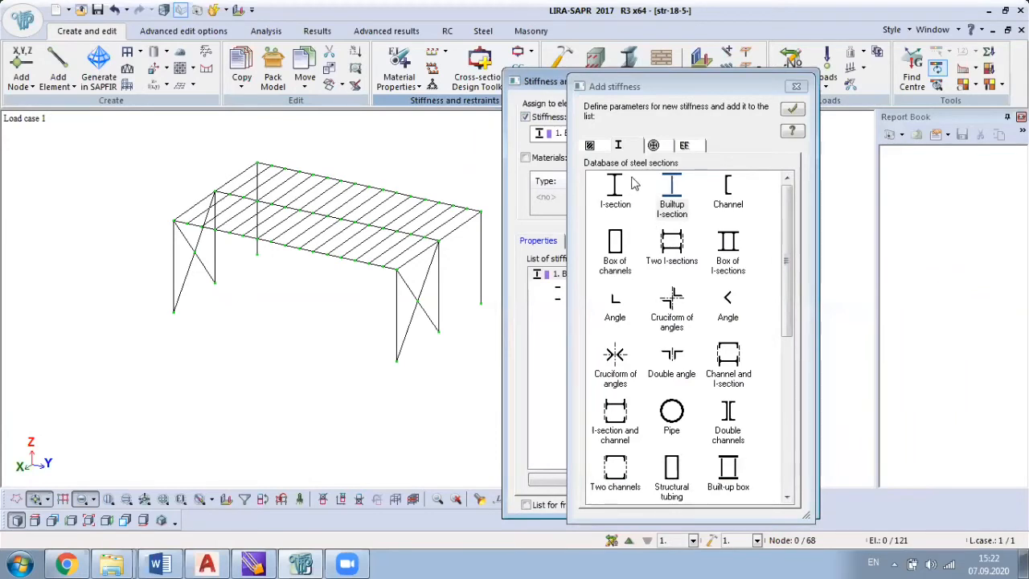
Create a second built-up I-section with a 560 x 25 flange plate from the 2.5...25 mm hot-rolled sheet catalogue.
{"action": "left_click", "coordinate": [673, 188]}
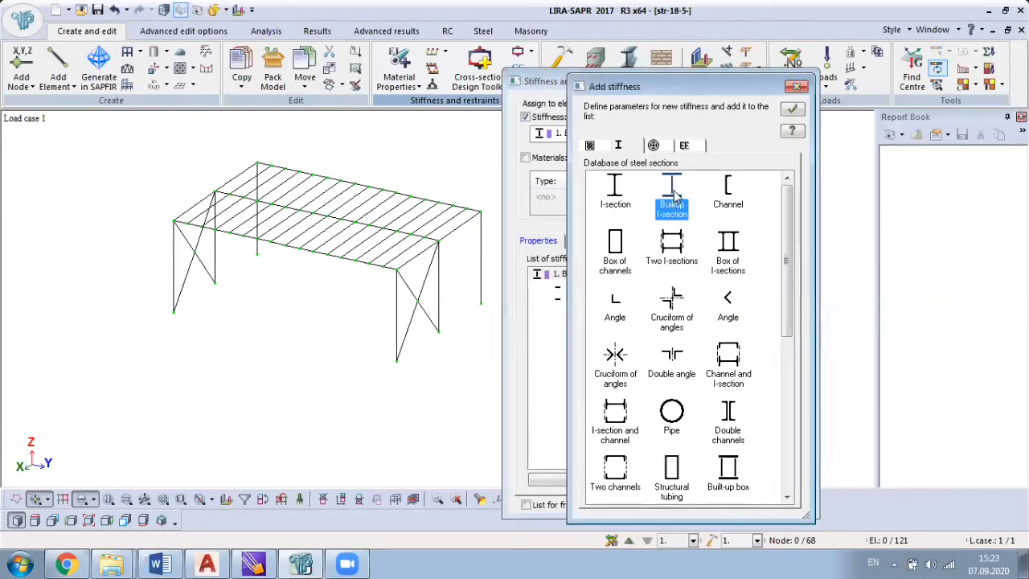
{"action": "double_click", "coordinate": [674, 193]}
{"action": "left_click", "coordinate": [364, 171]}
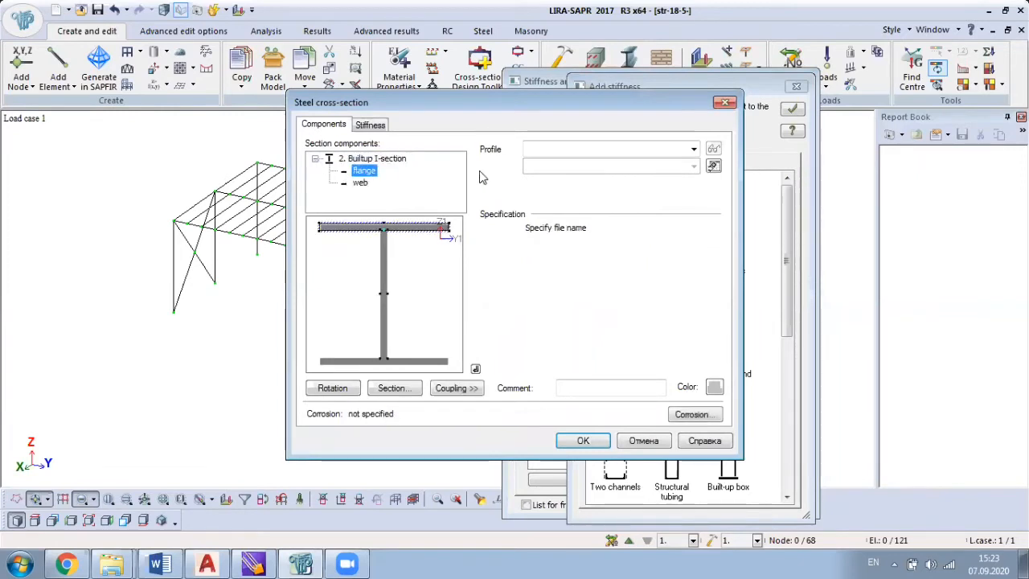
{"action": "left_click", "coordinate": [693, 149]}
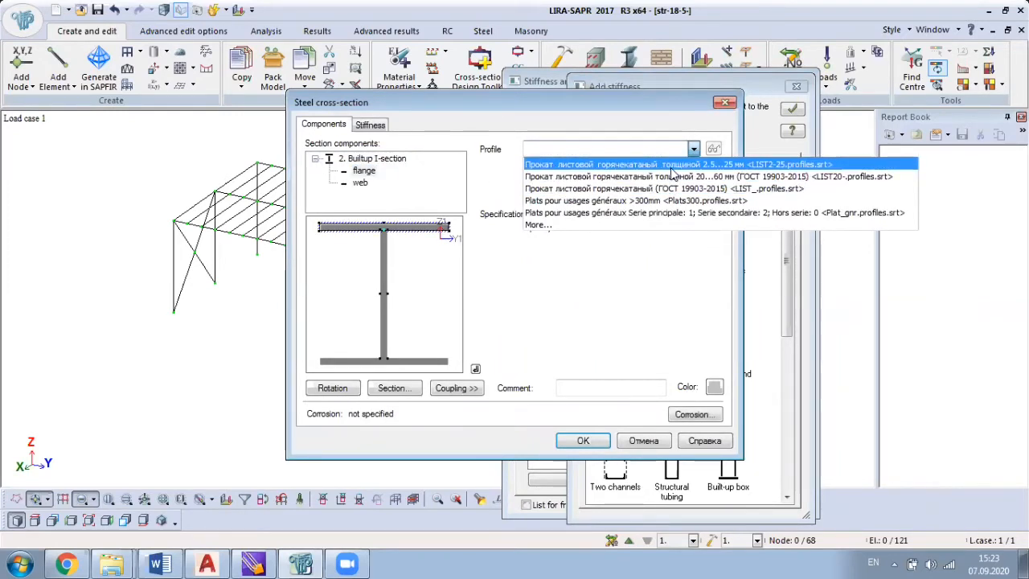
{"action": "left_click", "coordinate": [672, 164]}
{"action": "left_click", "coordinate": [692, 166]}
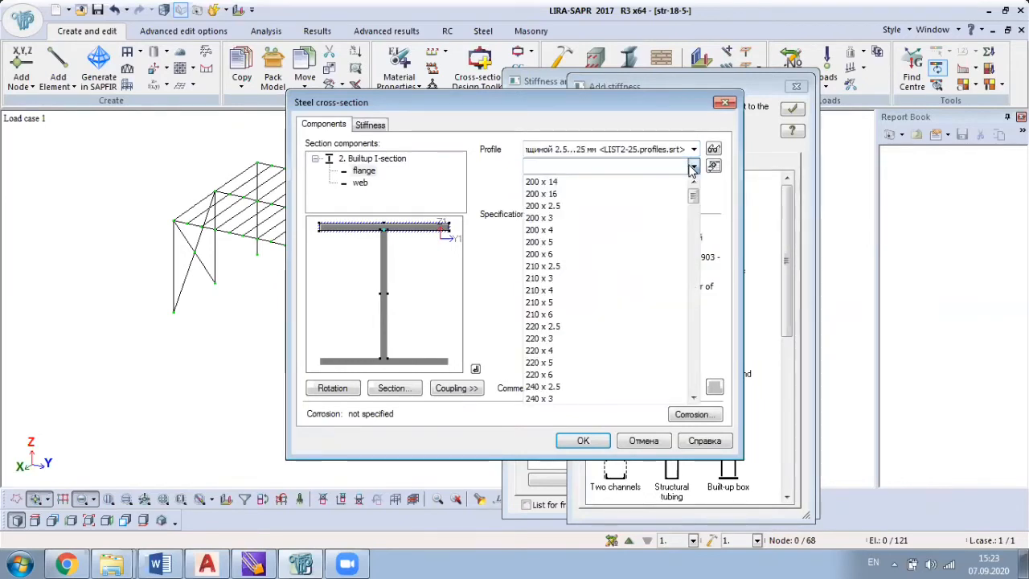
{"action": "scroll", "coordinate": [592, 241], "scroll_direction": "down", "scroll_amount": 8}
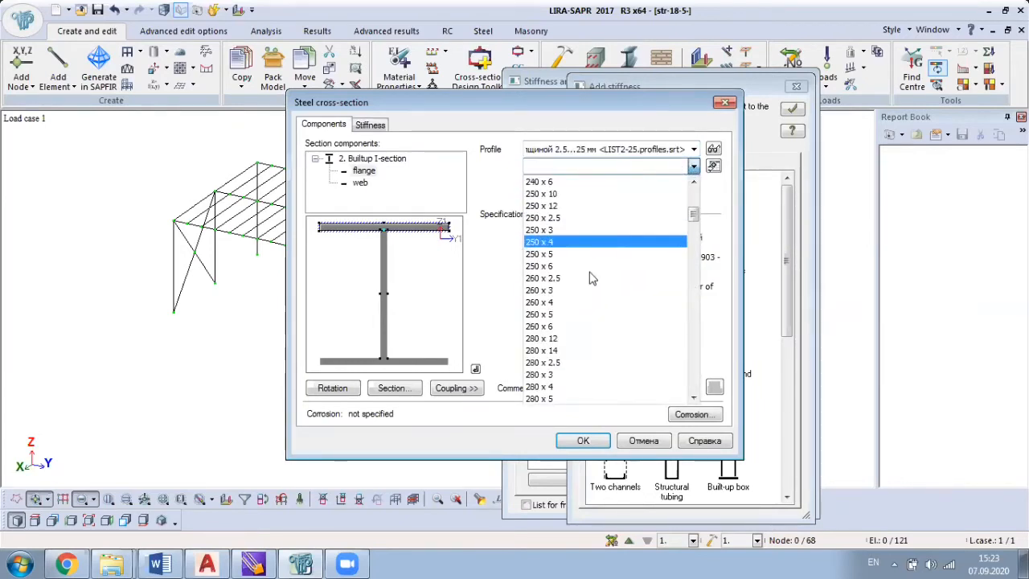
{"action": "scroll", "coordinate": [611, 280], "scroll_direction": "down", "scroll_amount": 10}
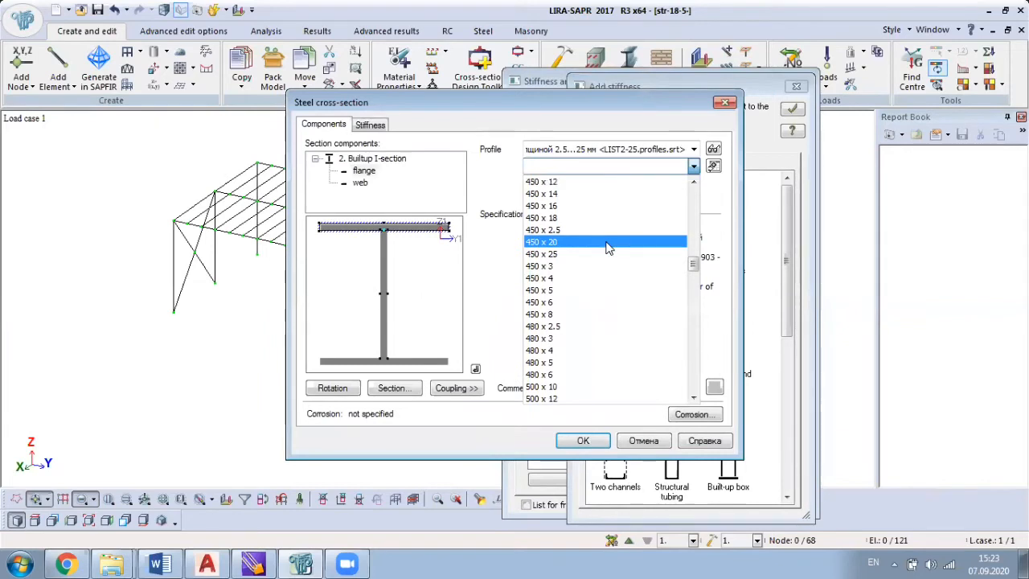
{"action": "scroll", "coordinate": [611, 241], "scroll_direction": "down", "scroll_amount": 8}
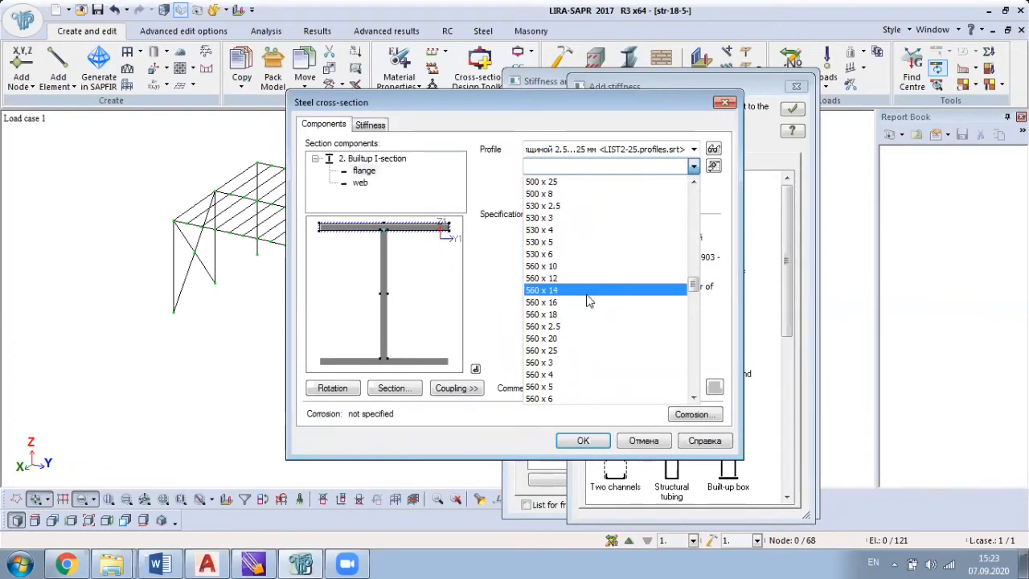
{"action": "left_click", "coordinate": [576, 350]}
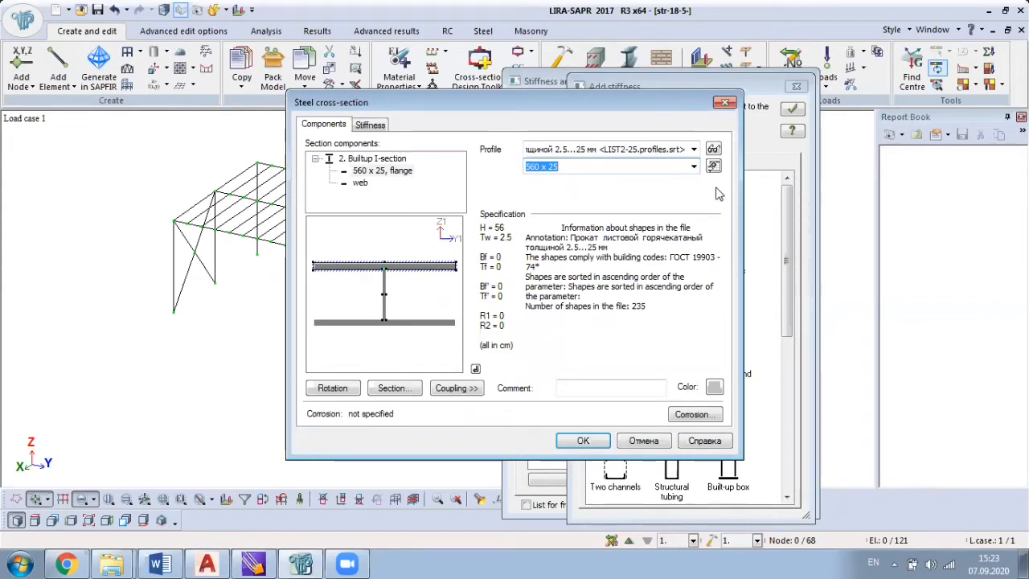
Assign the second built-up I-section's web a 1700 x 14 plate from the 2.5...25 mm hot-rolled sheet catalogue.
{"action": "left_click", "coordinate": [360, 184]}
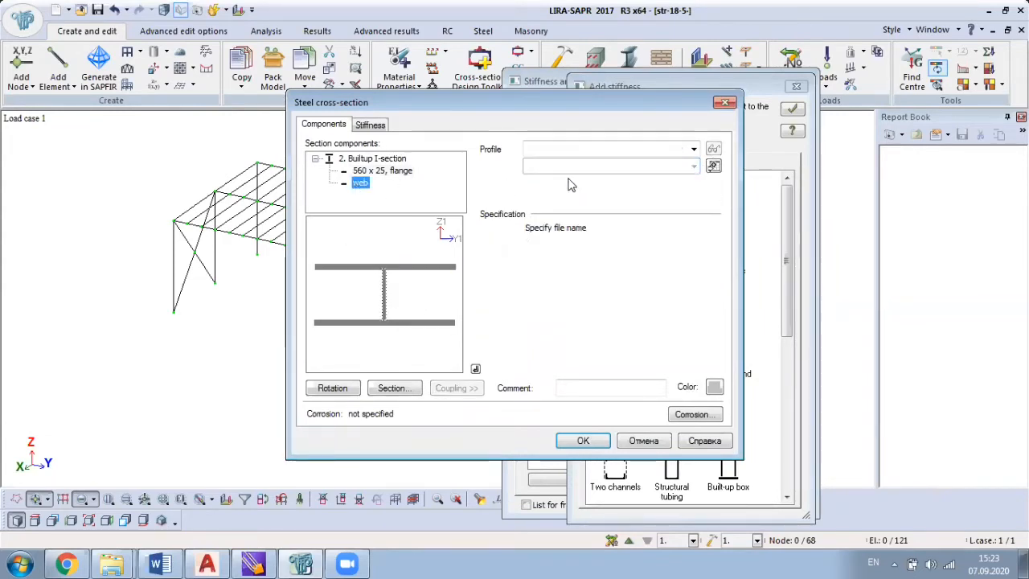
{"action": "left_click", "coordinate": [694, 149]}
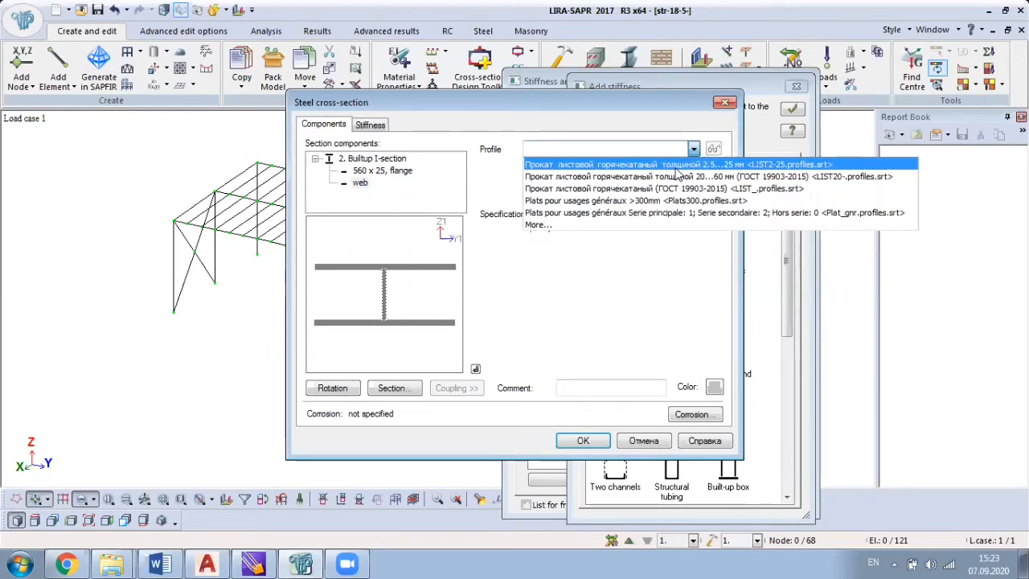
{"action": "left_click", "coordinate": [692, 170]}
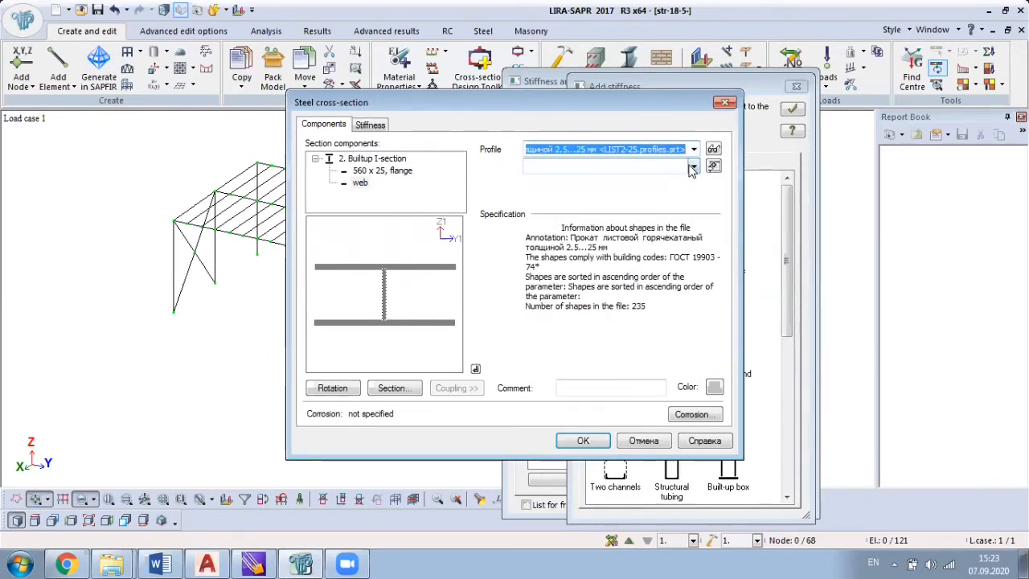
{"action": "left_click", "coordinate": [691, 168]}
{"action": "left_click_drag", "start_coordinate": [696, 204], "coordinate": [682, 424]}
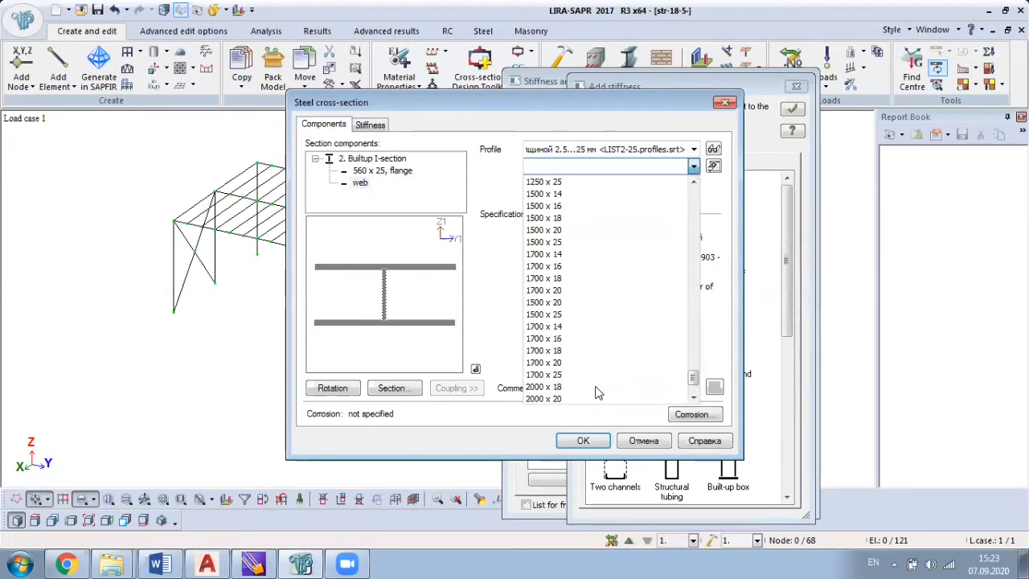
{"action": "scroll", "coordinate": [602, 391], "scroll_direction": "up", "scroll_amount": 2}
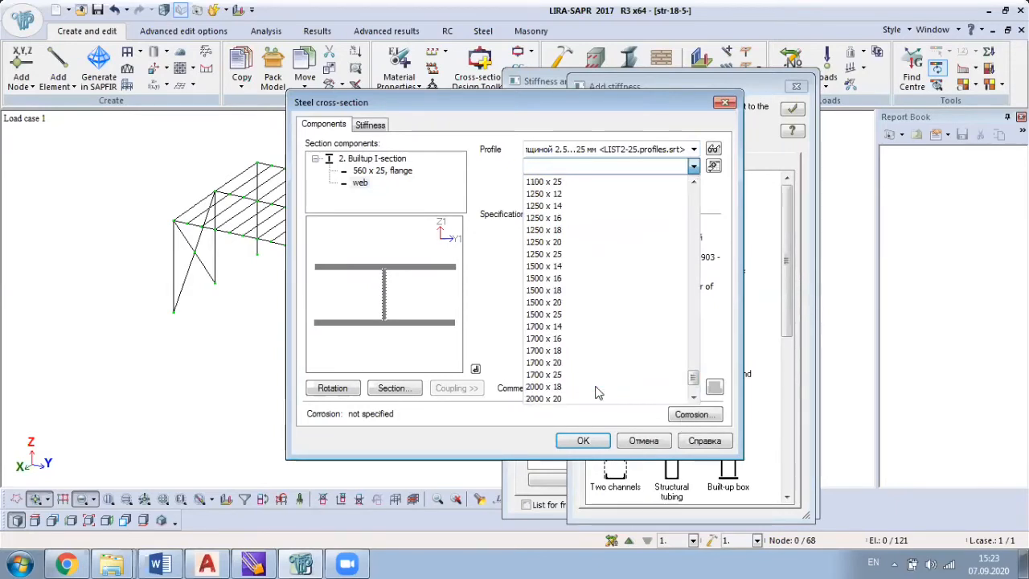
{"action": "left_click", "coordinate": [560, 327]}
Label the second built-up I-section with the comment B-1 and add it to the stiffness list.
{"action": "left_click", "coordinate": [604, 388]}
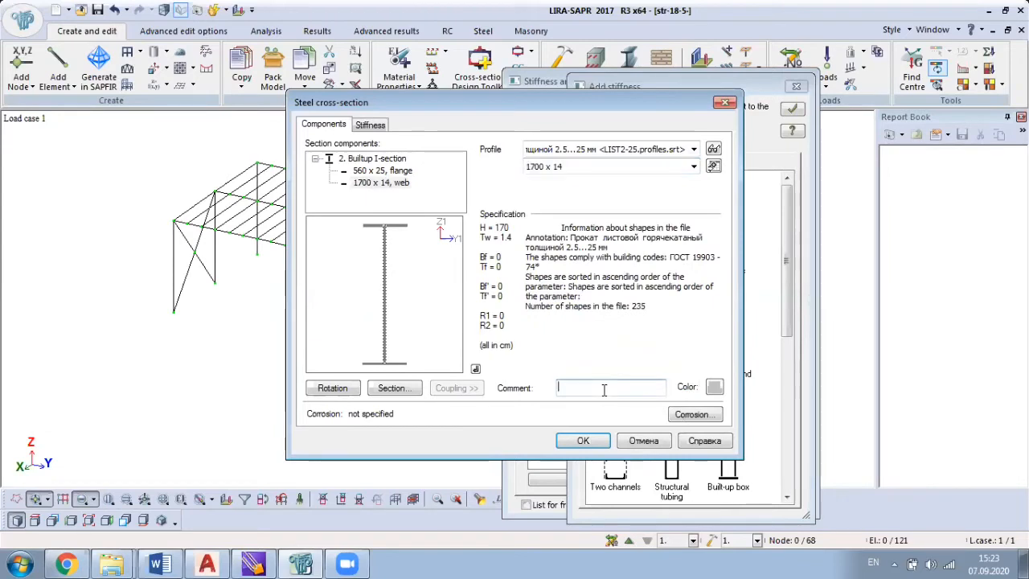
{"action": "type", "text": "D"}
{"action": "key", "text": "BackSpace"}
{"action": "type", "text": "B-1"}
{"action": "left_click", "coordinate": [593, 444]}
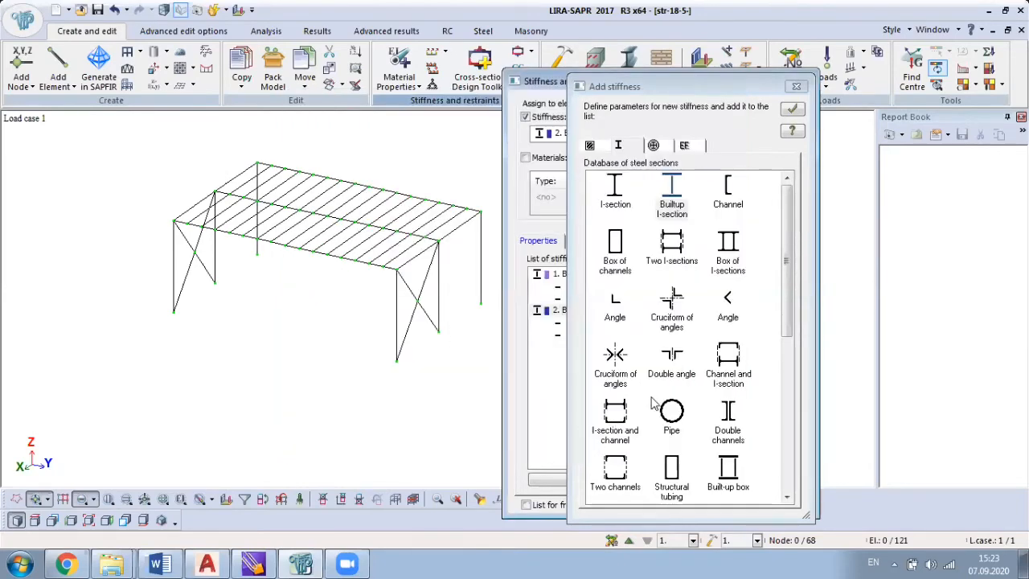
Start a rolled I-section and check the profile sizes in the parallel-flange beam catalogue DV-B.
{"action": "double_click", "coordinate": [613, 195]}
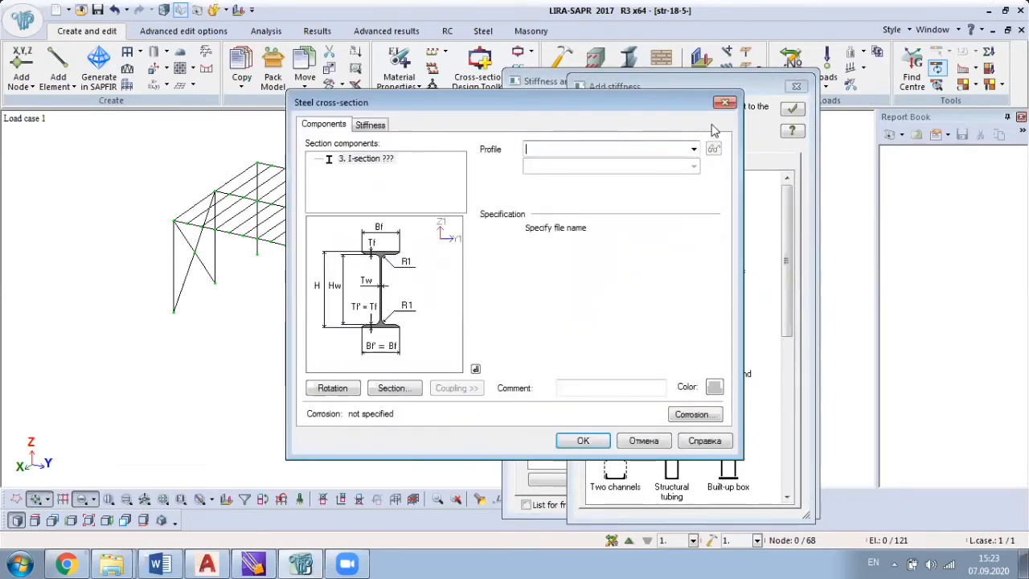
{"action": "left_click", "coordinate": [693, 149]}
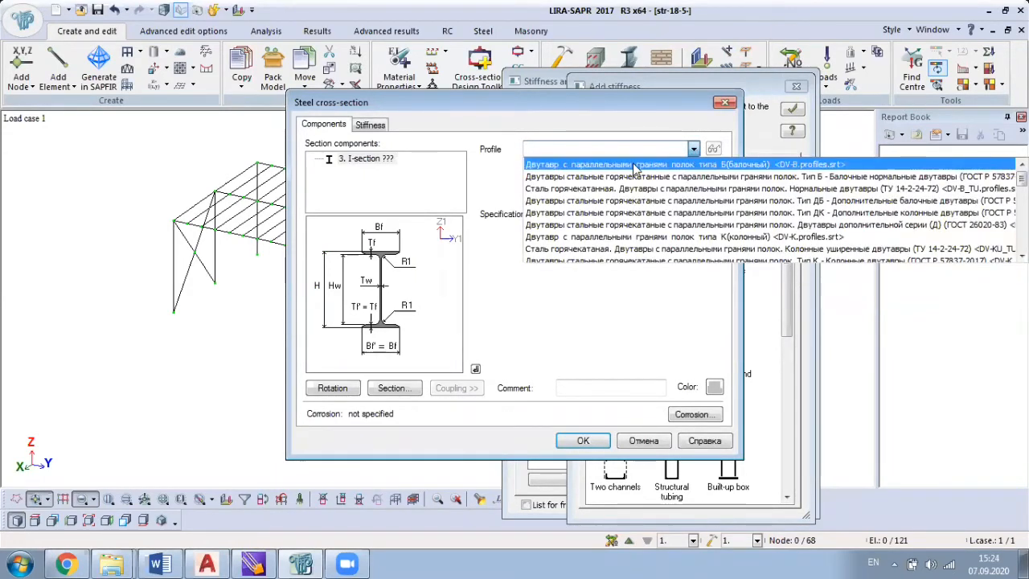
{"action": "left_click", "coordinate": [634, 165]}
{"action": "left_click", "coordinate": [694, 166]}
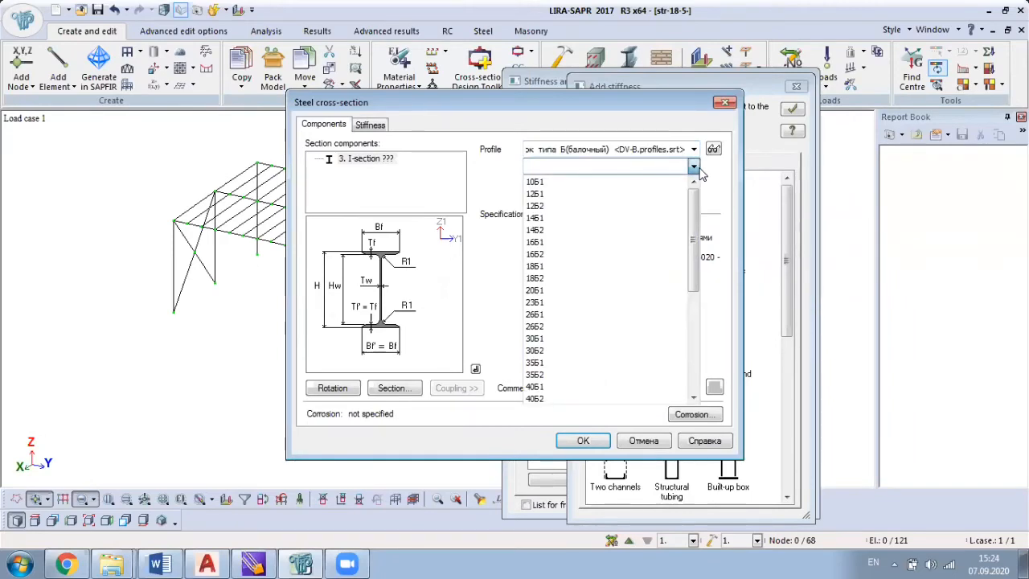
{"action": "left_click", "coordinate": [694, 166]}
Assign the I-section profile 33 from the non-parallel-flange catalogue DVUTAVR and add it to the stiffness list with a comment.
{"action": "left_click", "coordinate": [693, 148]}
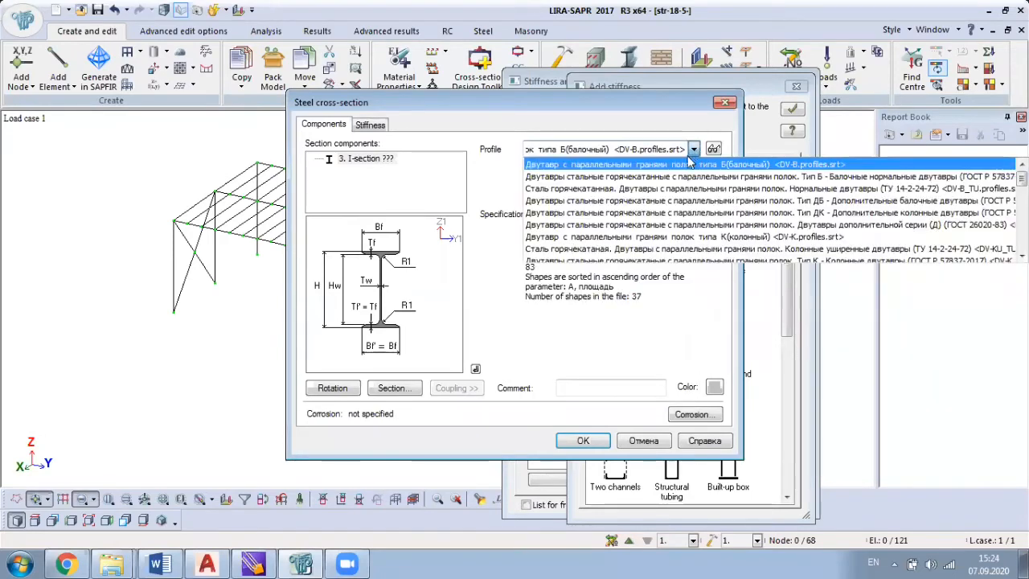
{"action": "scroll", "coordinate": [692, 201], "scroll_direction": "down", "scroll_amount": 1}
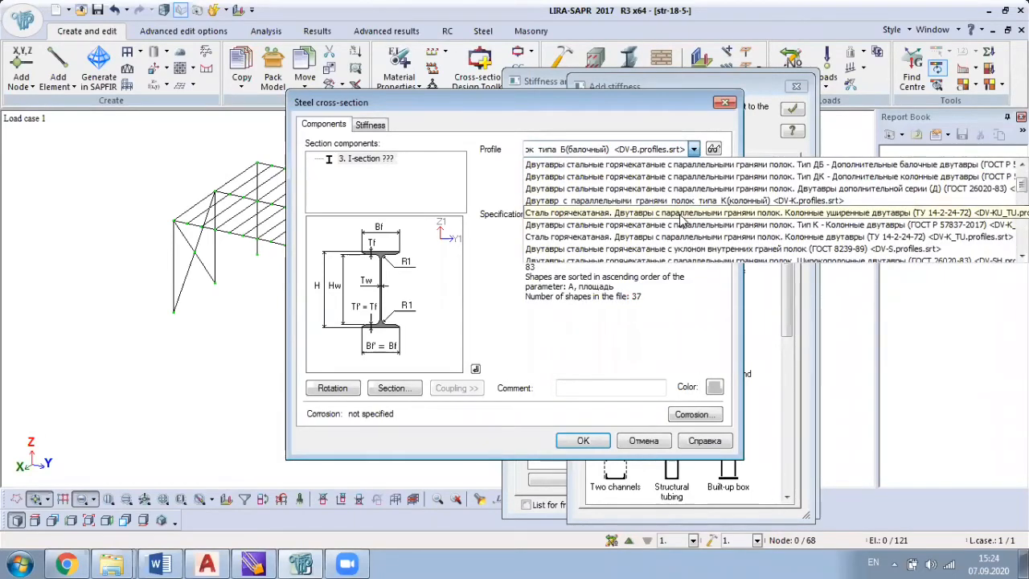
{"action": "scroll", "coordinate": [682, 217], "scroll_direction": "down", "scroll_amount": 1}
{"action": "scroll", "coordinate": [684, 217], "scroll_direction": "down", "scroll_amount": 2}
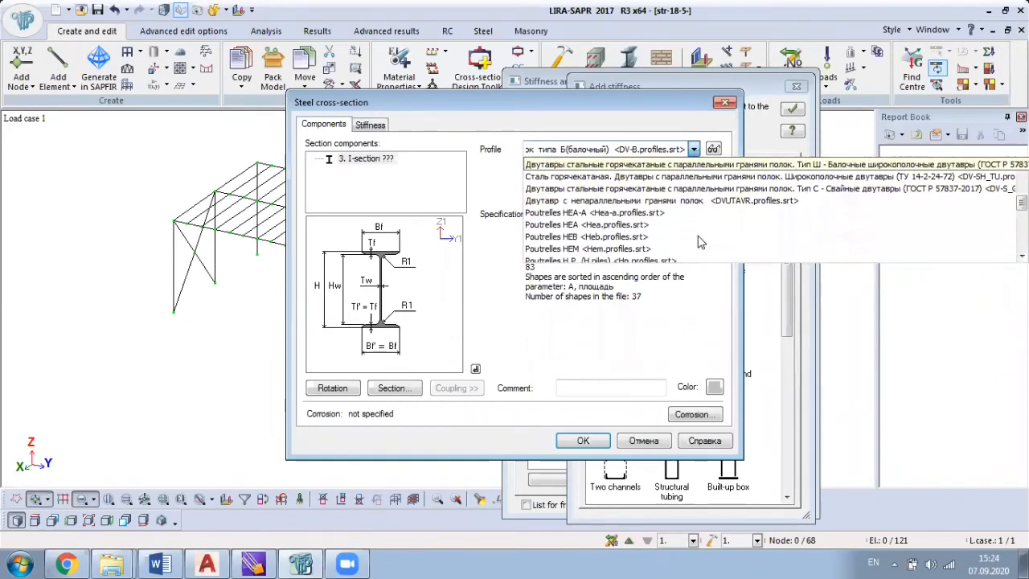
{"action": "left_click", "coordinate": [708, 201]}
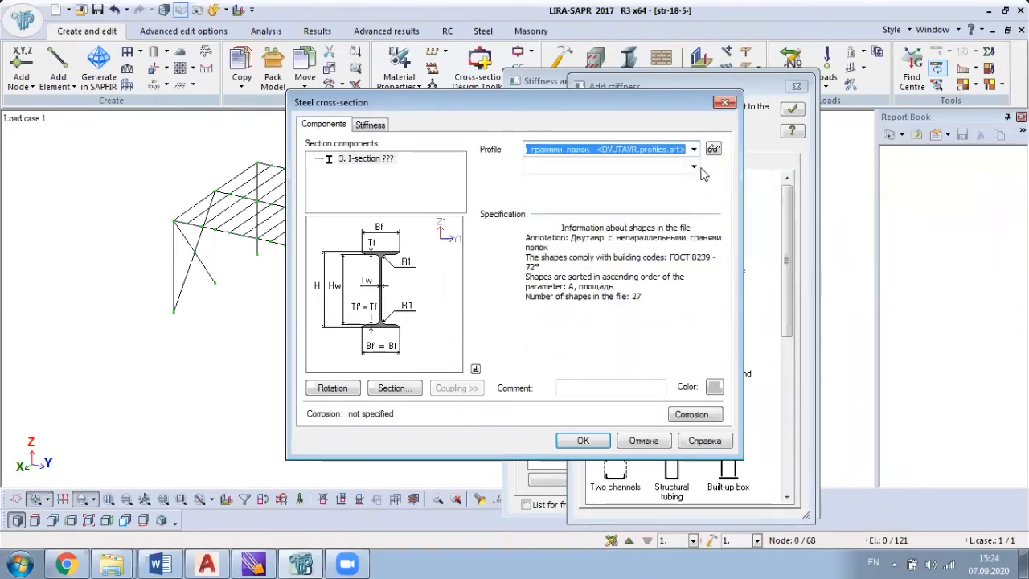
{"action": "left_click", "coordinate": [694, 167]}
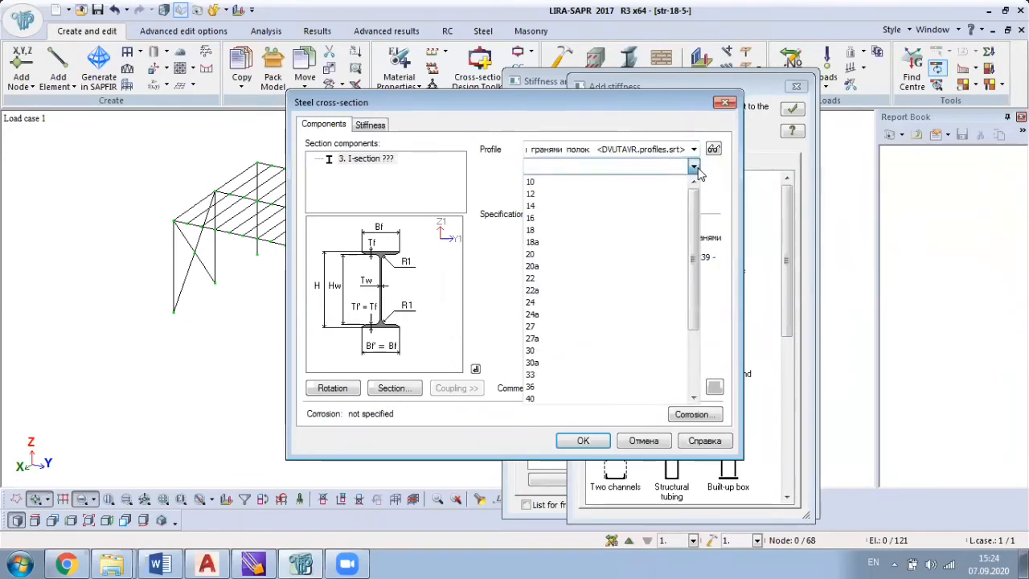
{"action": "left_click", "coordinate": [564, 375]}
{"action": "left_click", "coordinate": [564, 170]}
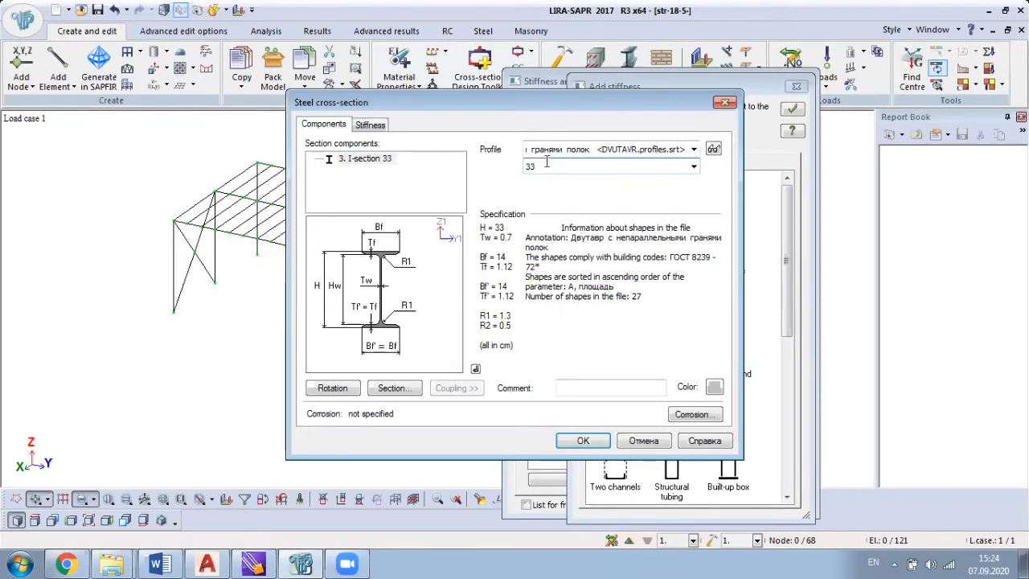
{"action": "left_click", "coordinate": [585, 390]}
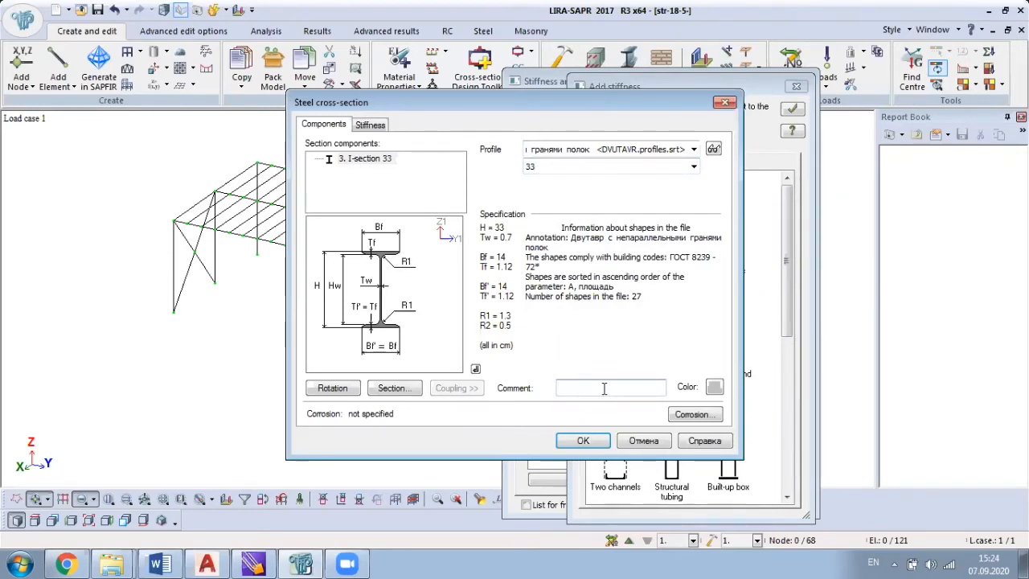
{"action": "type", "text": "-"}
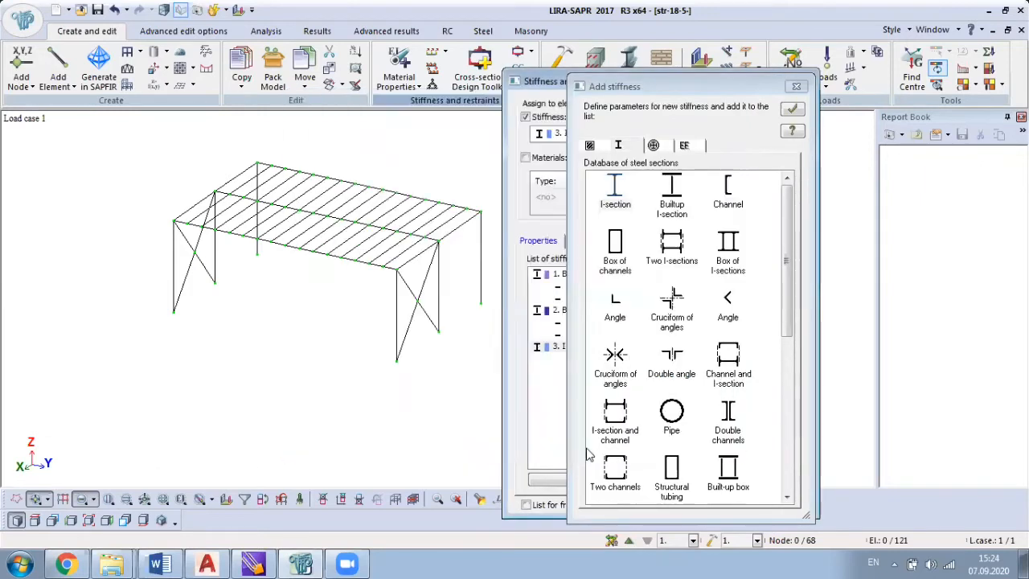
{"action": "left_click", "coordinate": [586, 444]}
{"action": "left_click", "coordinate": [798, 86]}
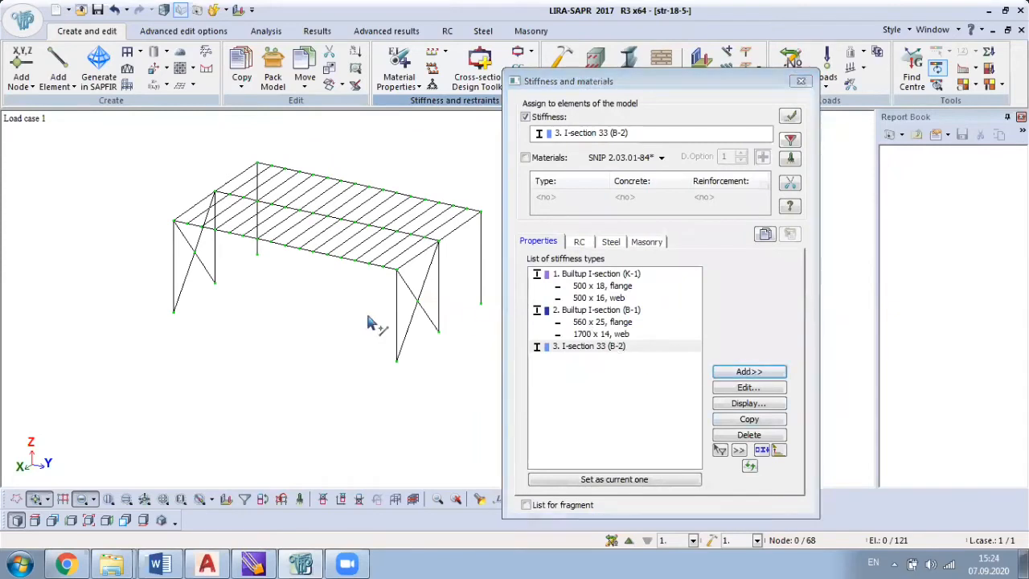
{"action": "mouse_move", "coordinate": [367, 322]}
{"action": "middle_mouse_down"}
{"action": "mouse_move", "coordinate": [340, 294]}
{"action": "mouse_move", "coordinate": [374, 309]}
{"action": "middle_mouse_up"}
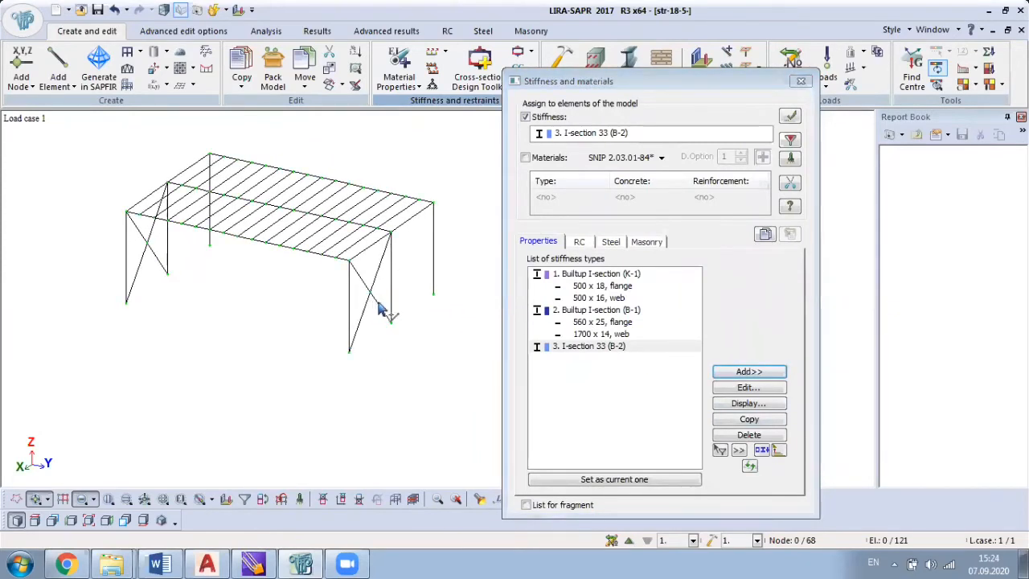
{"action": "left_click", "coordinate": [748, 388]}
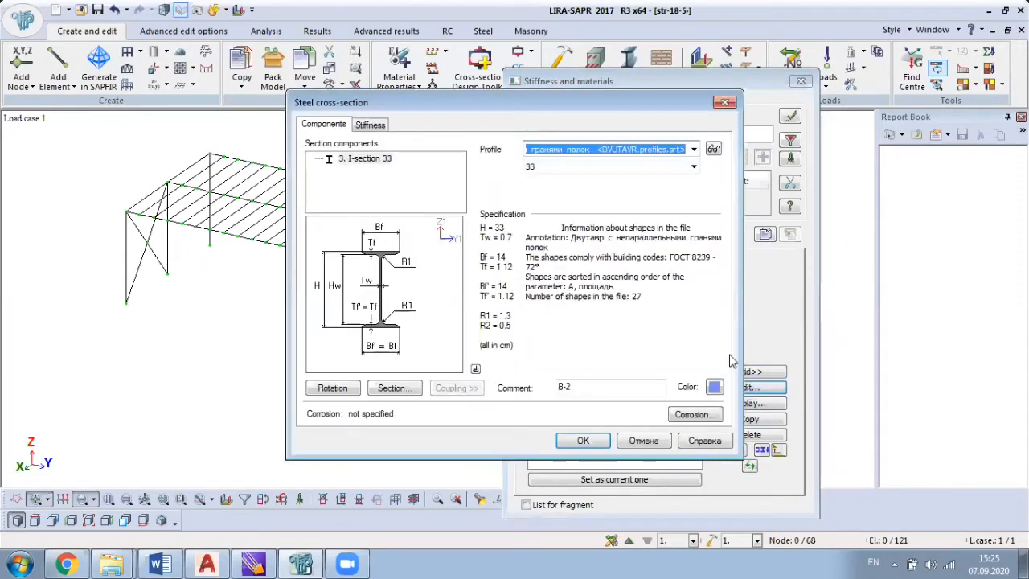
{"action": "left_click", "coordinate": [730, 86]}
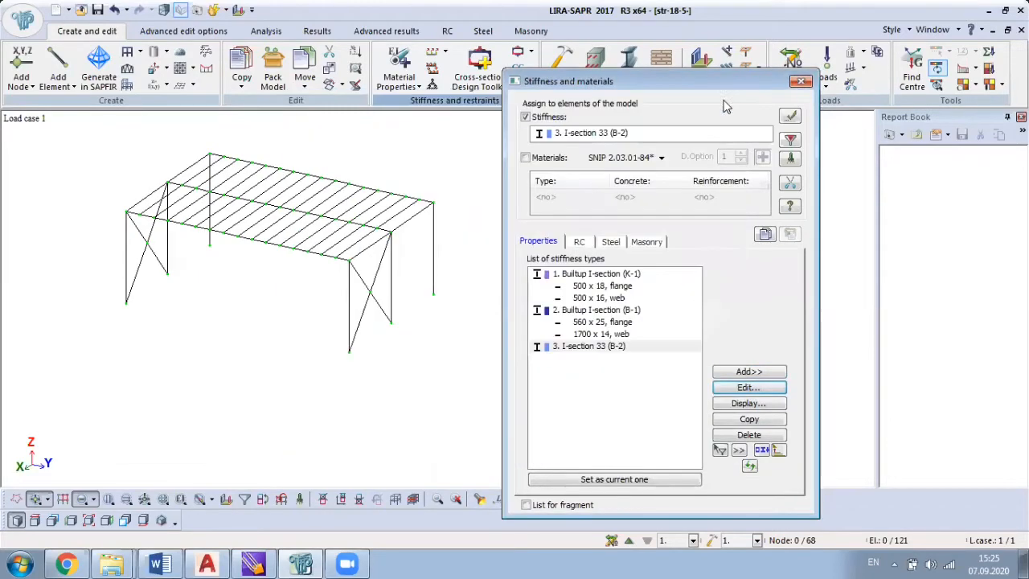
Start a new single-angle steel section and assign it the equal-leg angle catalogue UG.profiles.srt.
{"action": "left_click", "coordinate": [768, 372]}
{"action": "left_click", "coordinate": [307, 142]}
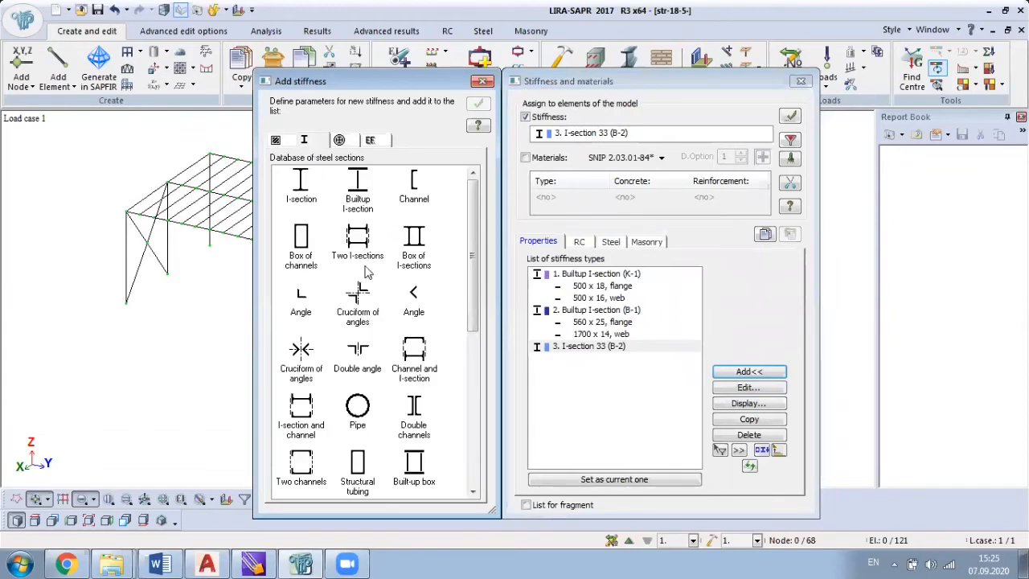
{"action": "double_click", "coordinate": [301, 299]}
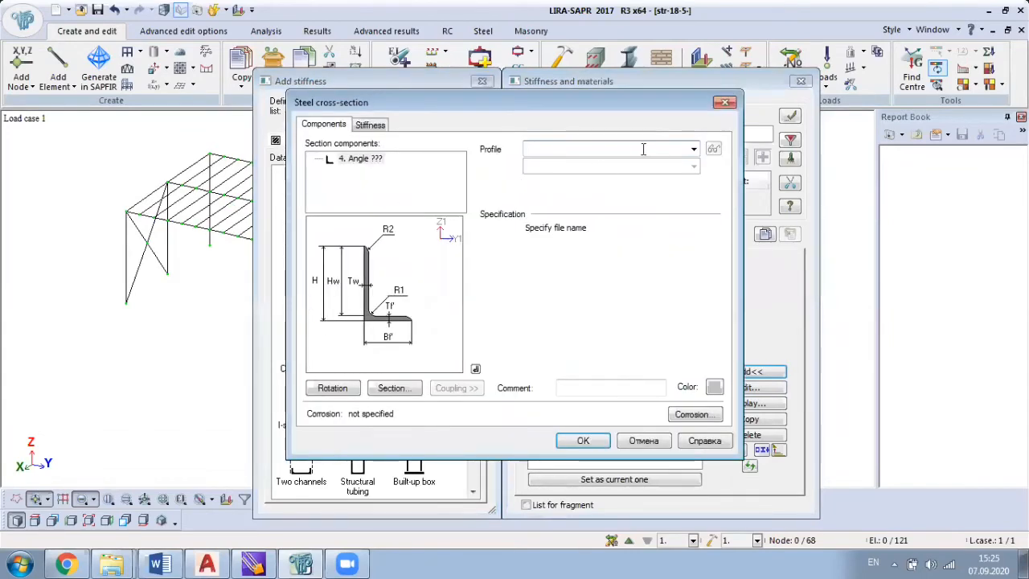
{"action": "left_click", "coordinate": [694, 150]}
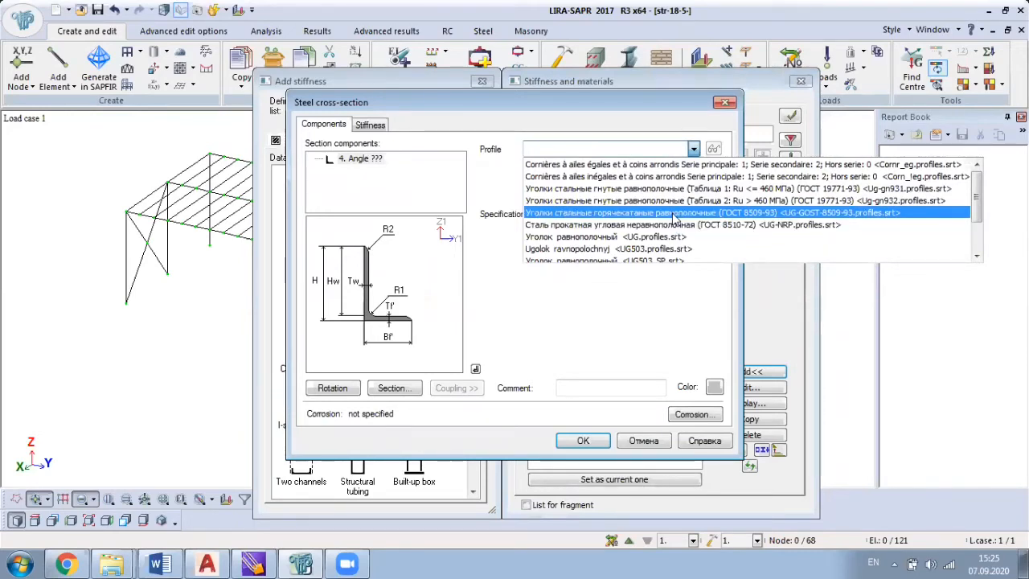
{"action": "scroll", "coordinate": [674, 215], "scroll_direction": "down", "scroll_amount": 1}
{"action": "scroll", "coordinate": [674, 227], "scroll_direction": "down", "scroll_amount": 1}
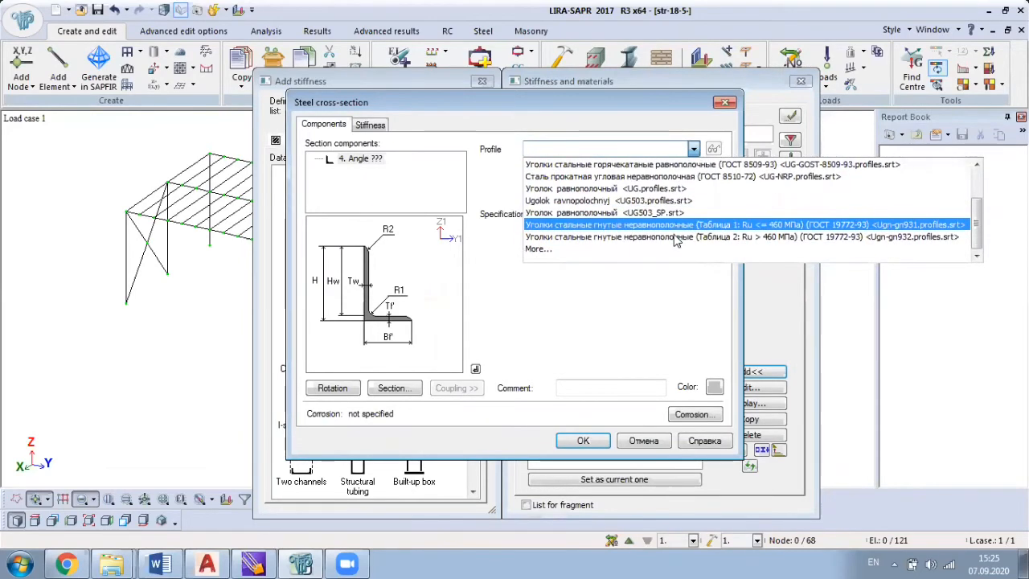
{"action": "scroll", "coordinate": [674, 238], "scroll_direction": "up", "scroll_amount": 1}
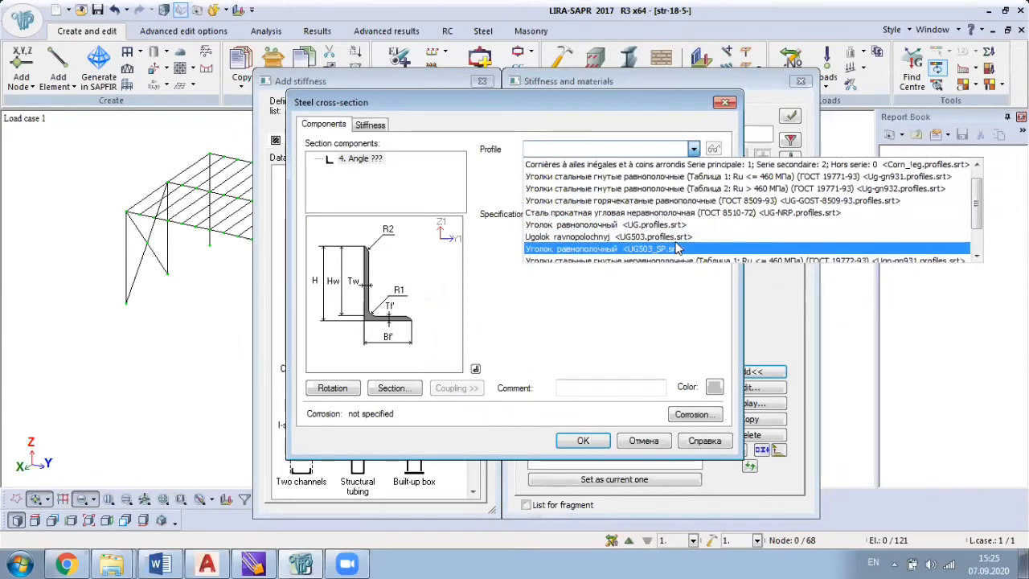
{"action": "scroll", "coordinate": [680, 229], "scroll_direction": "down", "scroll_amount": 1}
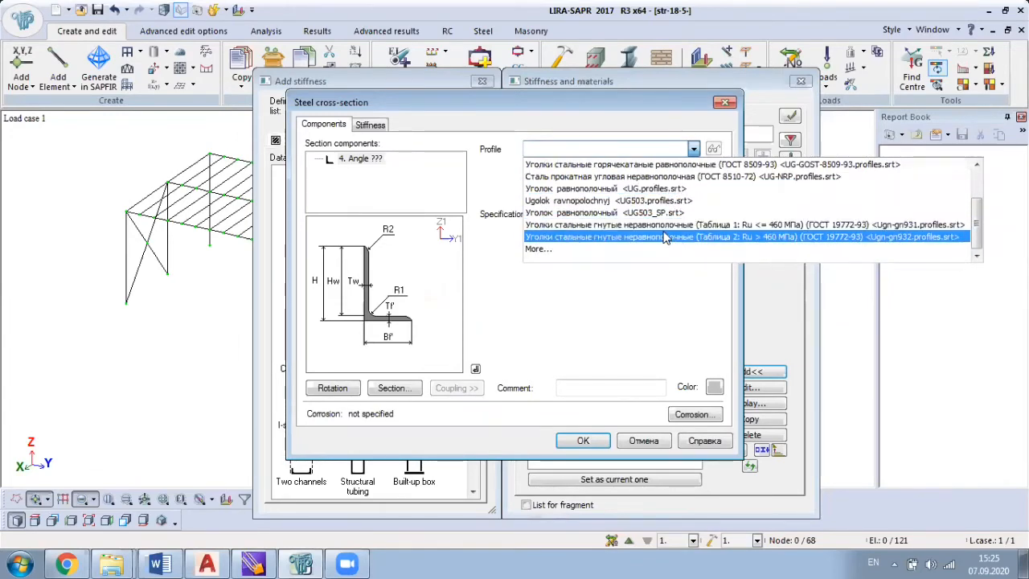
{"action": "scroll", "coordinate": [668, 229], "scroll_direction": "up", "scroll_amount": 1}
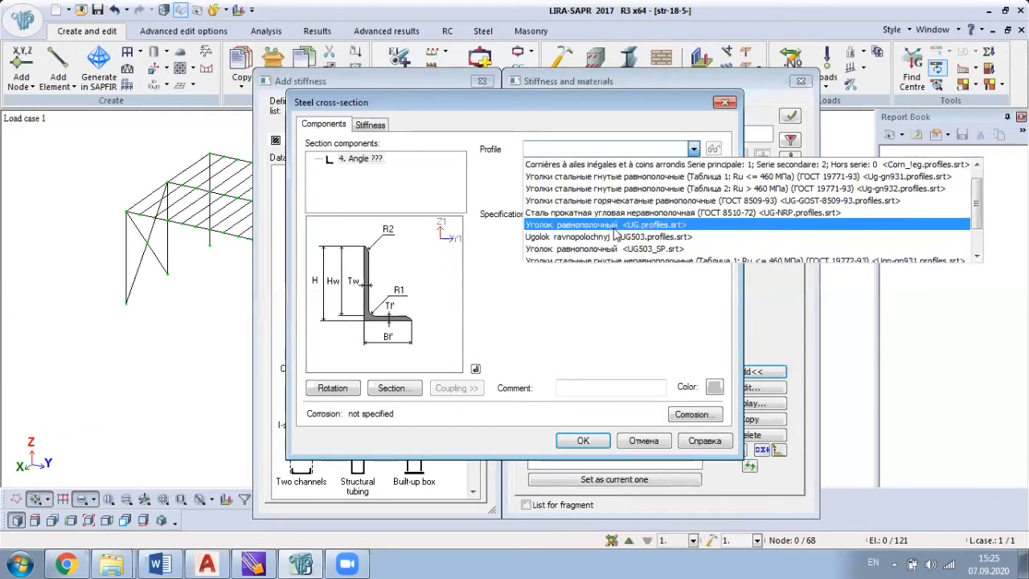
{"action": "left_click", "coordinate": [664, 225]}
Set the single-angle section's profile size to 75 x 75 x 6.
{"action": "left_click", "coordinate": [694, 167]}
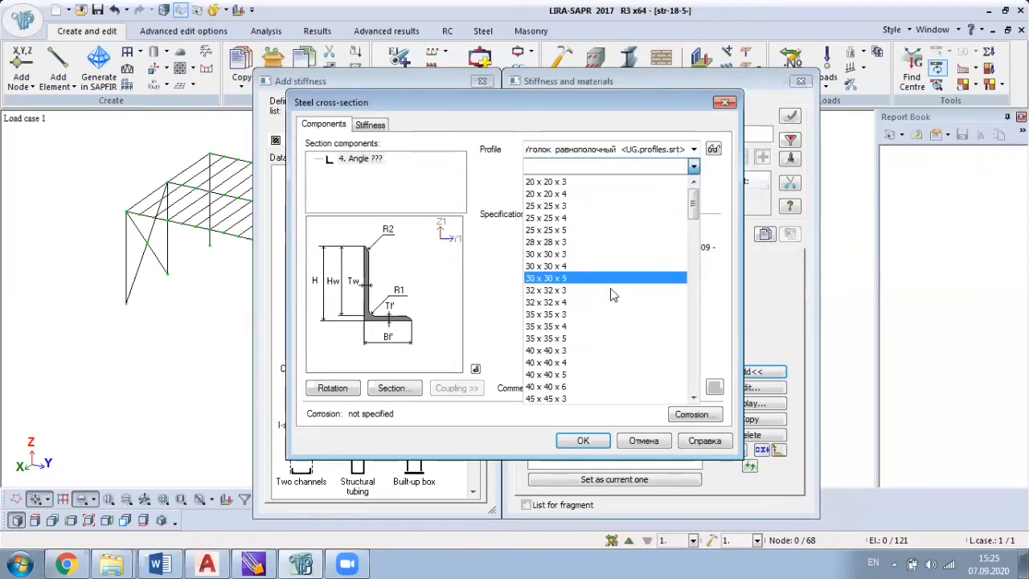
{"action": "scroll", "coordinate": [607, 299], "scroll_direction": "down", "scroll_amount": 7}
{"action": "scroll", "coordinate": [599, 305], "scroll_direction": "down", "scroll_amount": 3}
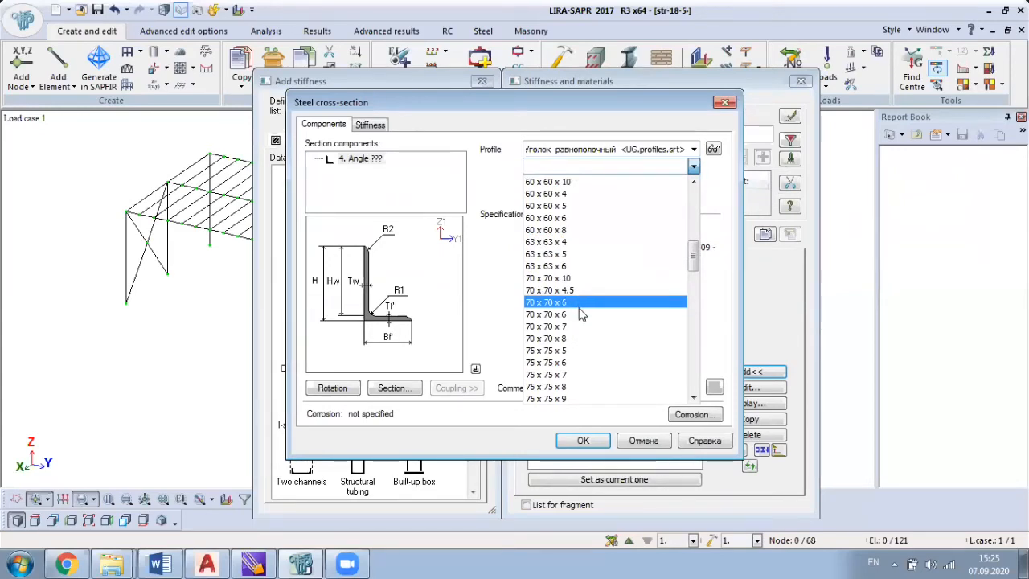
{"action": "left_click", "coordinate": [583, 363]}
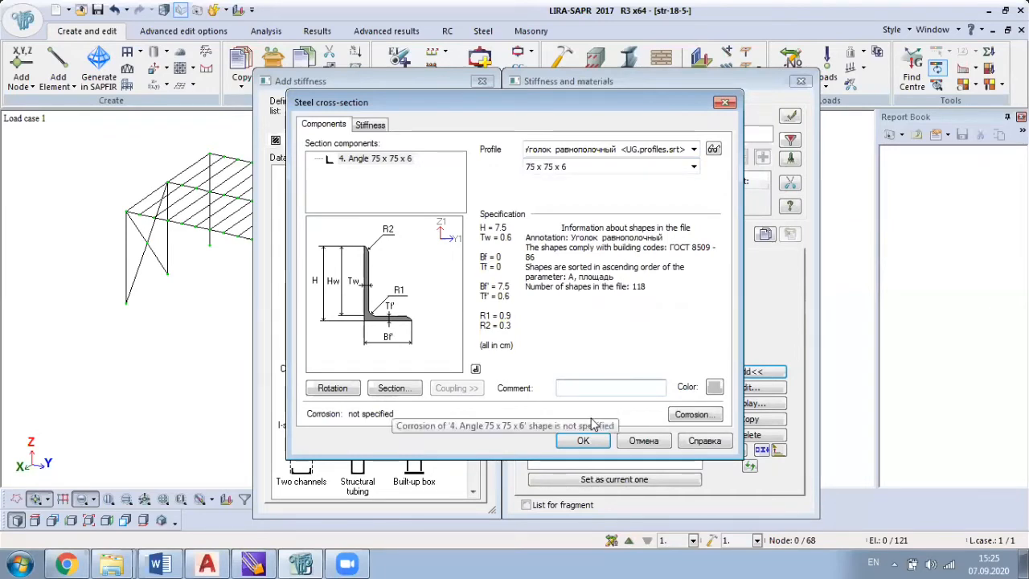
Label the angle section with the comment Braicing, add it to the stiffness list and close the stiffness settings.
{"action": "type", "text": "Brais"}
{"action": "key", "text": "BackSpace"}
{"action": "type", "text": "ci"}
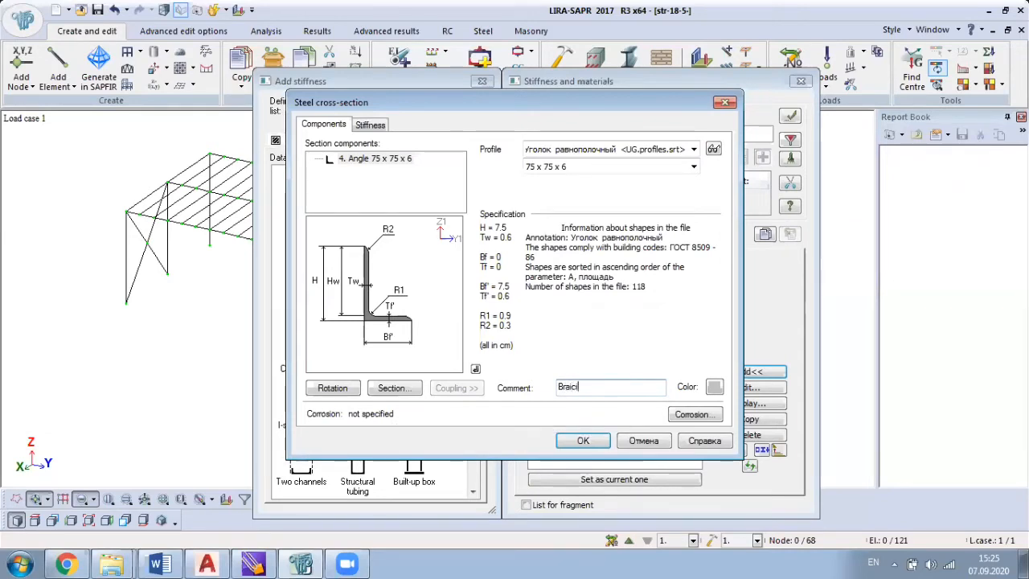
{"action": "type", "text": "ng"}
{"action": "left_click", "coordinate": [578, 443]}
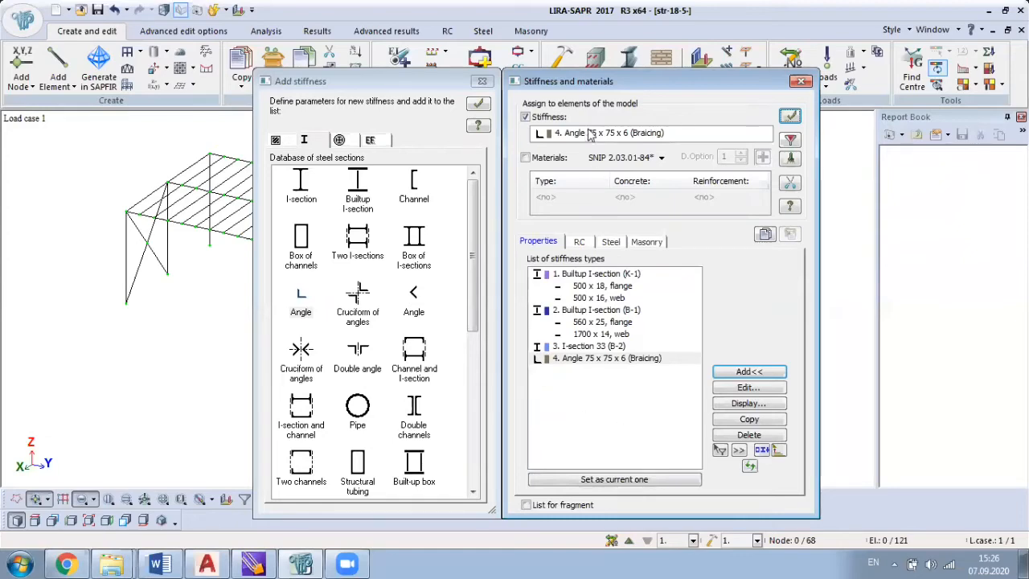
{"action": "left_click", "coordinate": [803, 83]}
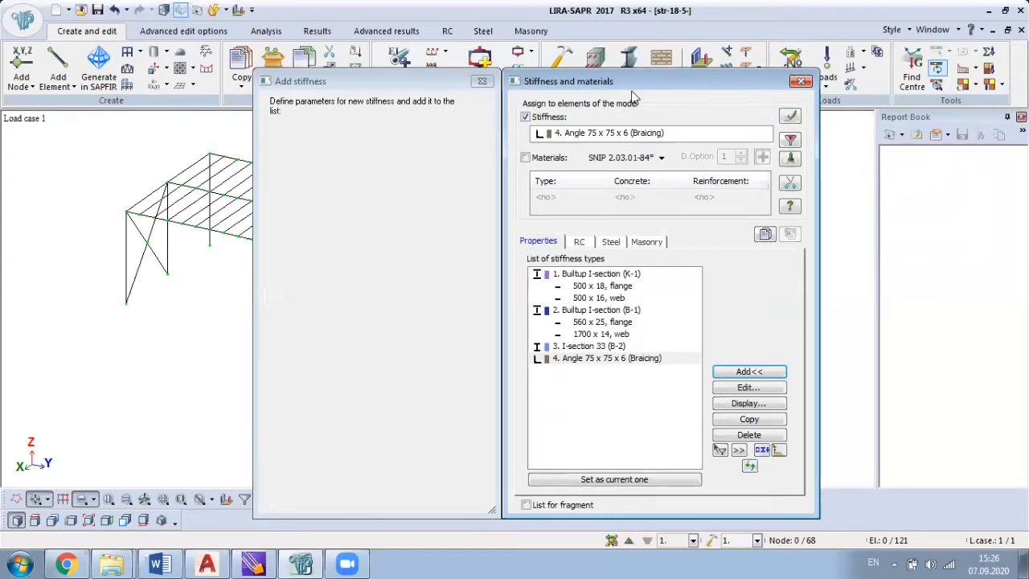
Reopen the stiffness and materials settings, reposition the window over the model and show the list of stiffness types.
{"action": "middle_click_drag", "start_coordinate": [361, 285], "coordinate": [671, 256]}
{"action": "middle_click_drag", "start_coordinate": [363, 290], "coordinate": [291, 355]}
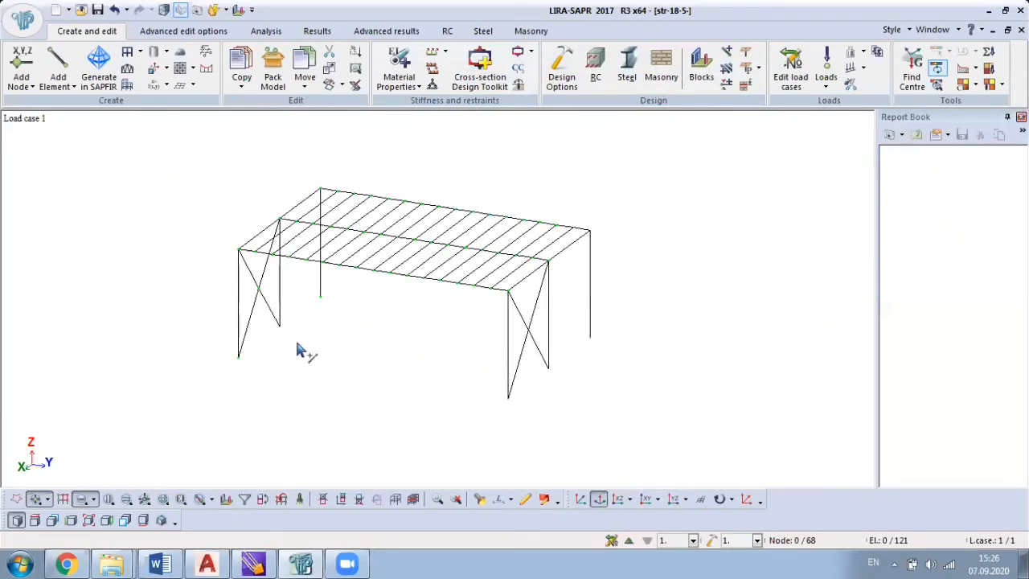
{"action": "scroll", "coordinate": [322, 299], "scroll_direction": "up", "scroll_amount": 2}
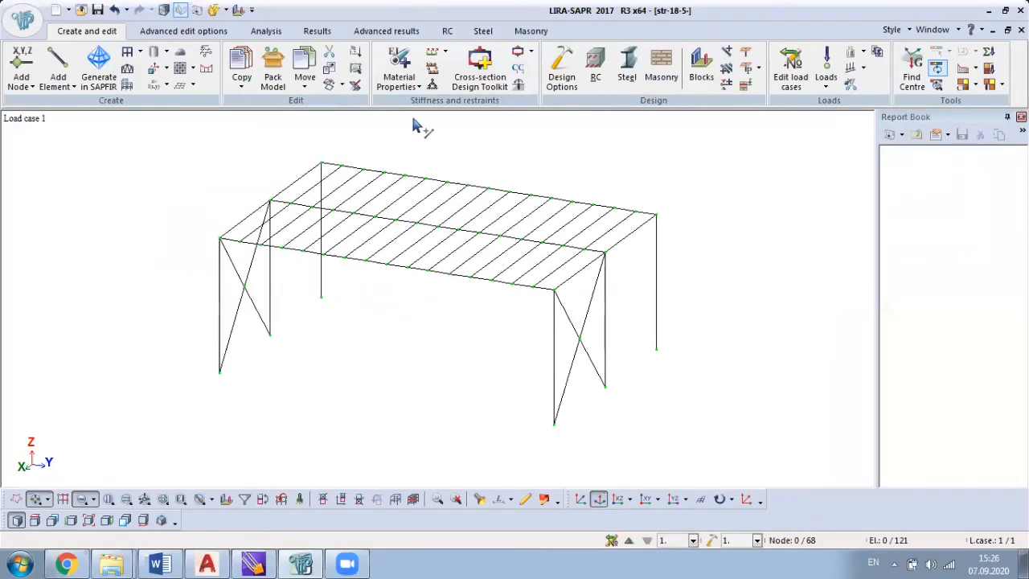
{"action": "left_click", "coordinate": [406, 69]}
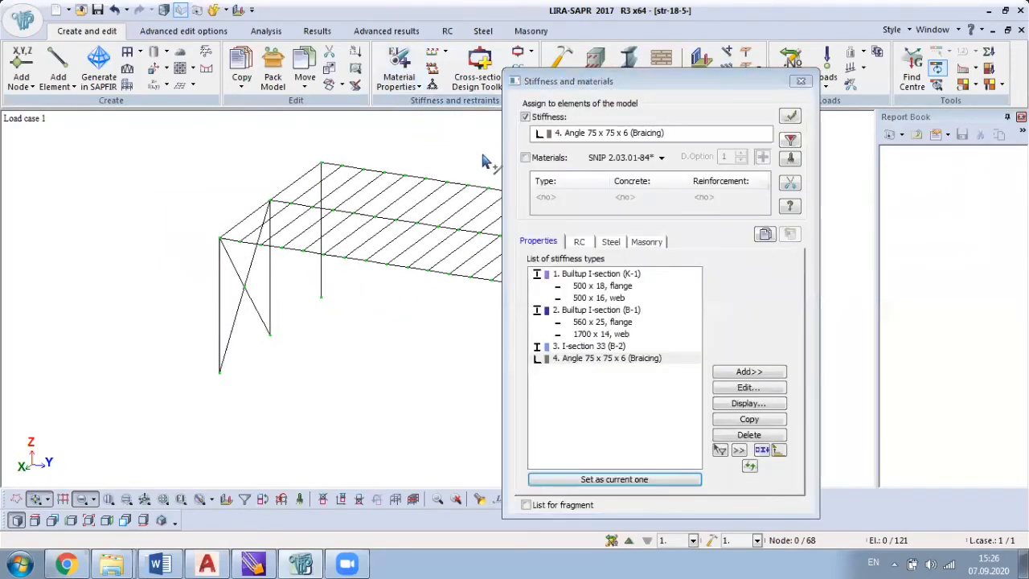
{"action": "left_click", "coordinate": [611, 242]}
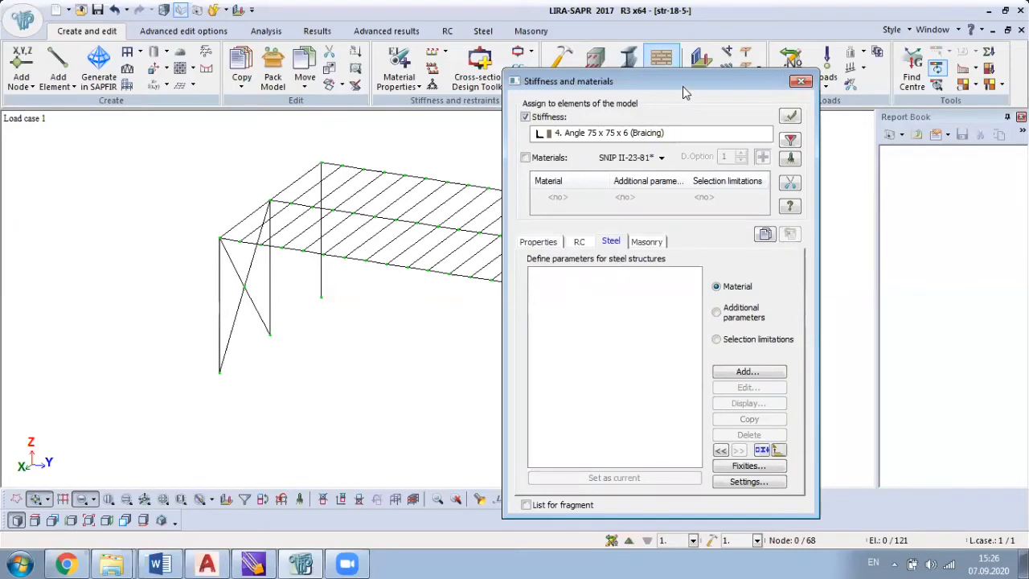
{"action": "left_click_drag", "start_coordinate": [683, 86], "coordinate": [438, 65]}
{"action": "left_click", "coordinate": [303, 221]}
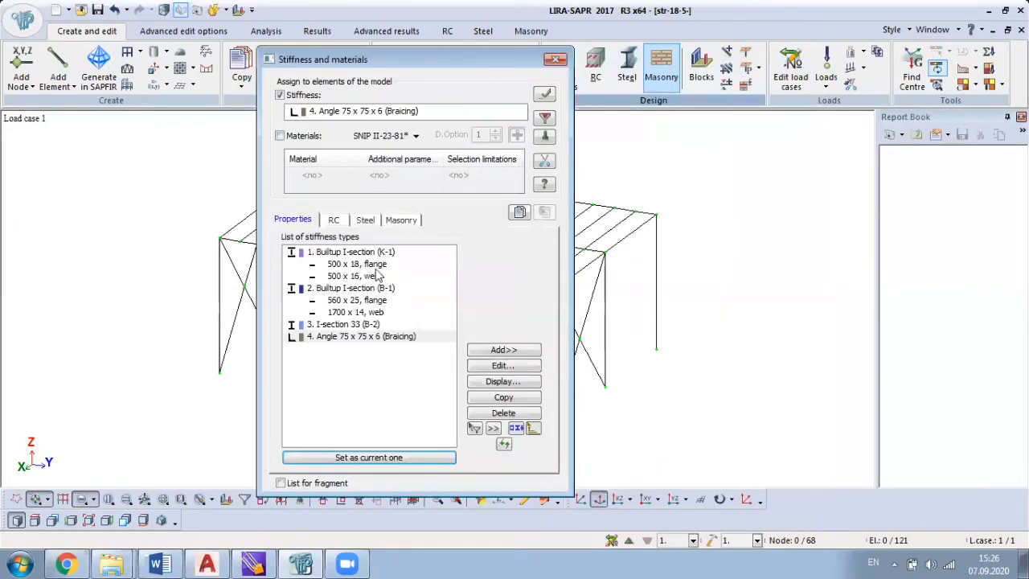
Make the built-up I-section K-1 the current stiffness and add its steel material with C245 for both flange and web.
{"action": "double_click", "coordinate": [345, 251]}
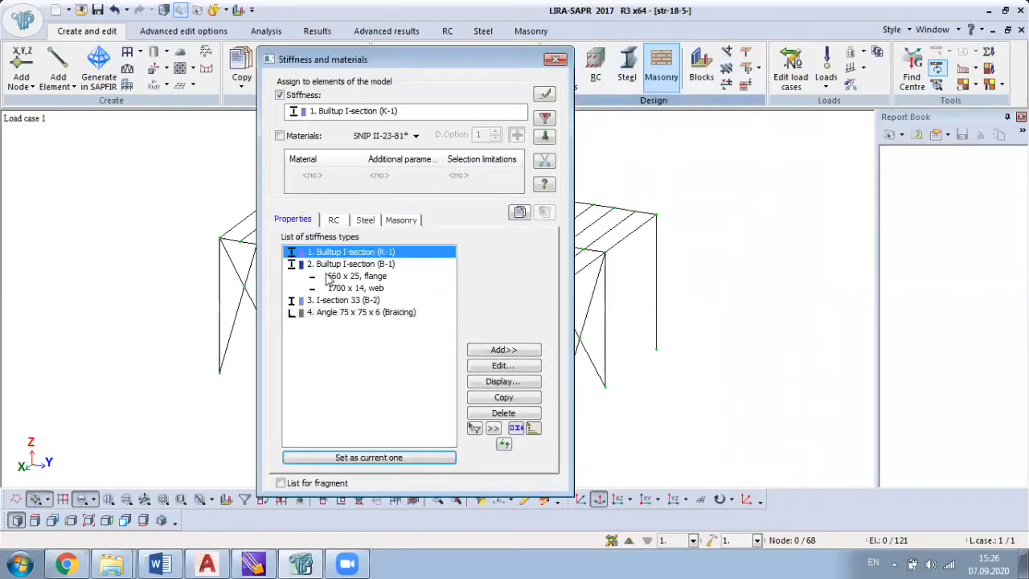
{"action": "double_click", "coordinate": [330, 253]}
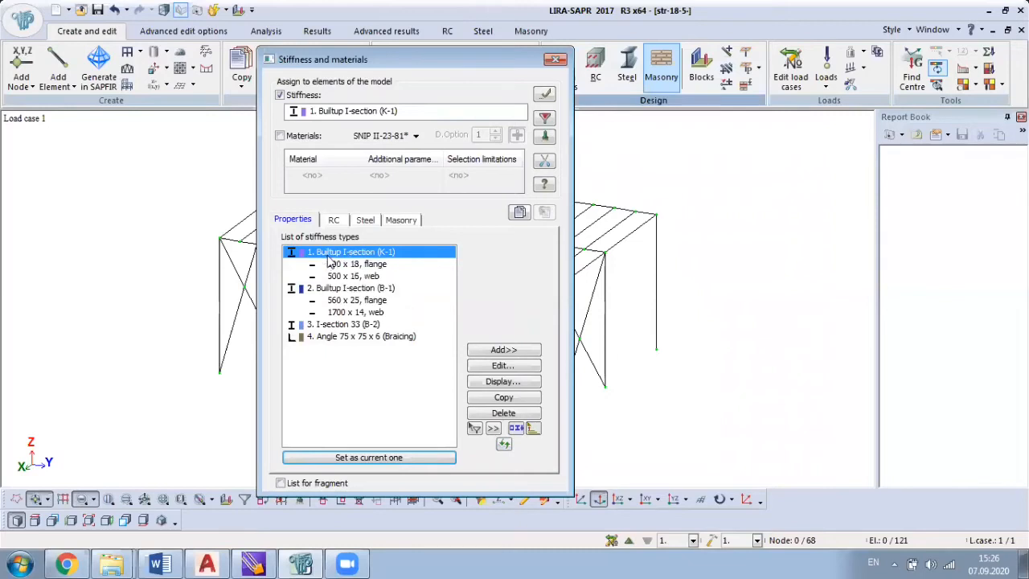
{"action": "left_click", "coordinate": [366, 219]}
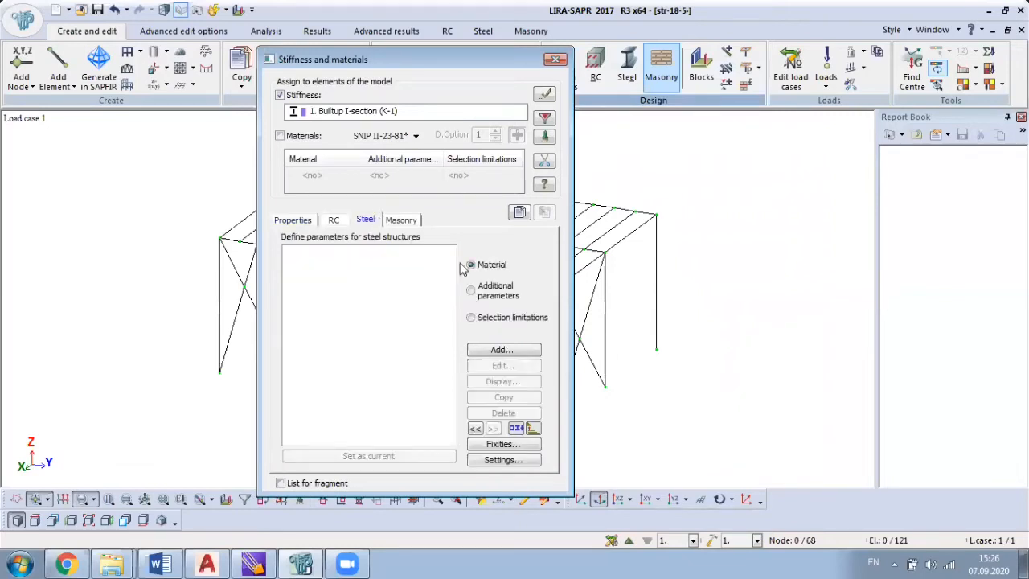
{"action": "left_click", "coordinate": [515, 349]}
{"action": "left_click", "coordinate": [792, 168]}
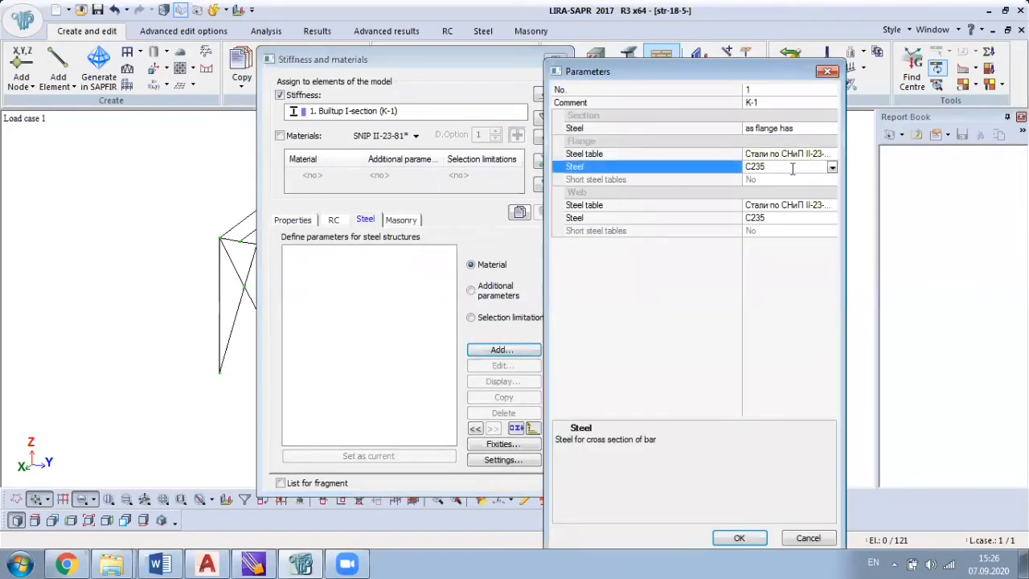
{"action": "left_click", "coordinate": [832, 168]}
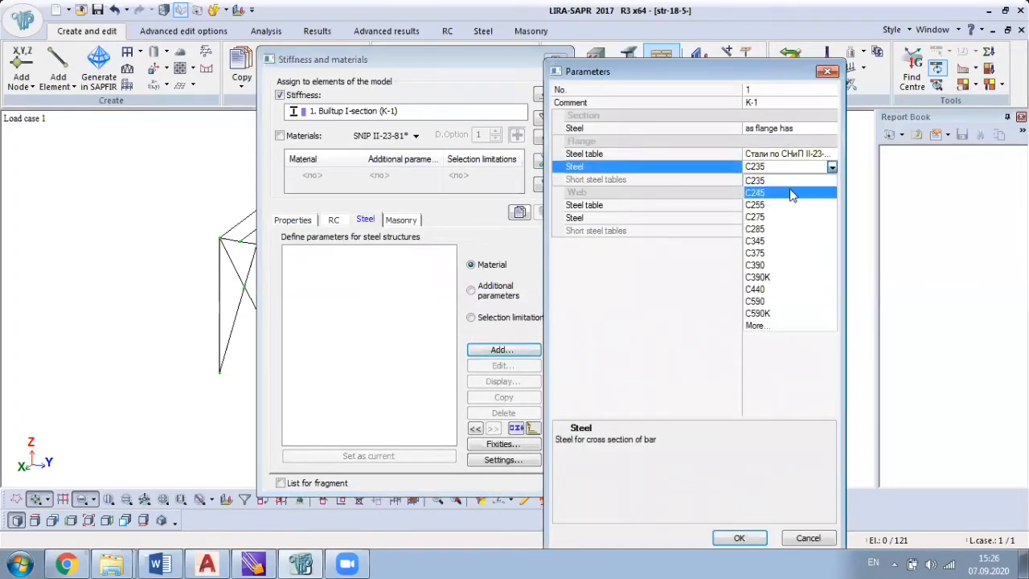
{"action": "left_click", "coordinate": [790, 188]}
{"action": "left_click", "coordinate": [796, 218]}
{"action": "left_click", "coordinate": [833, 219]}
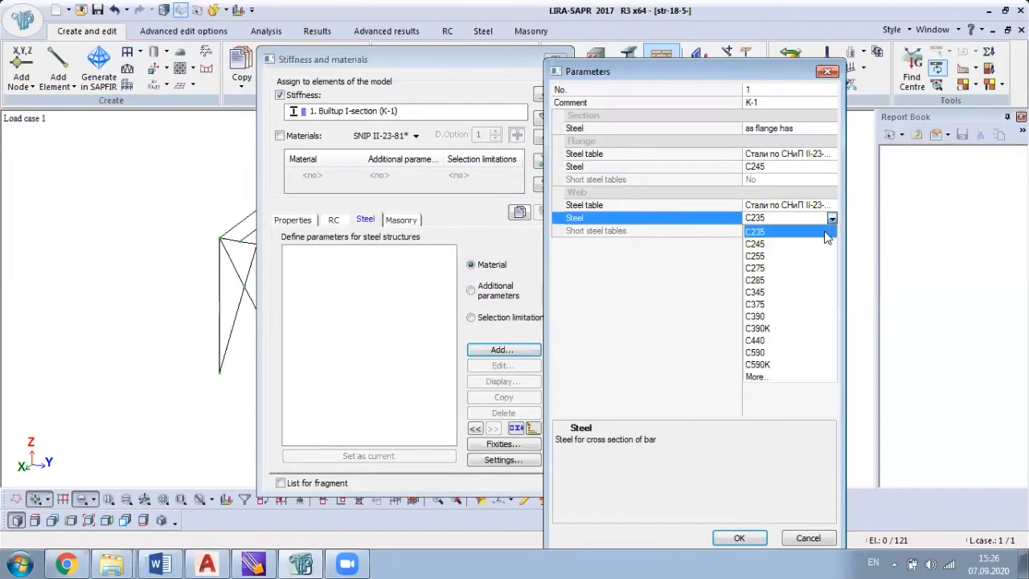
{"action": "left_click", "coordinate": [800, 240]}
{"action": "left_click", "coordinate": [739, 538]}
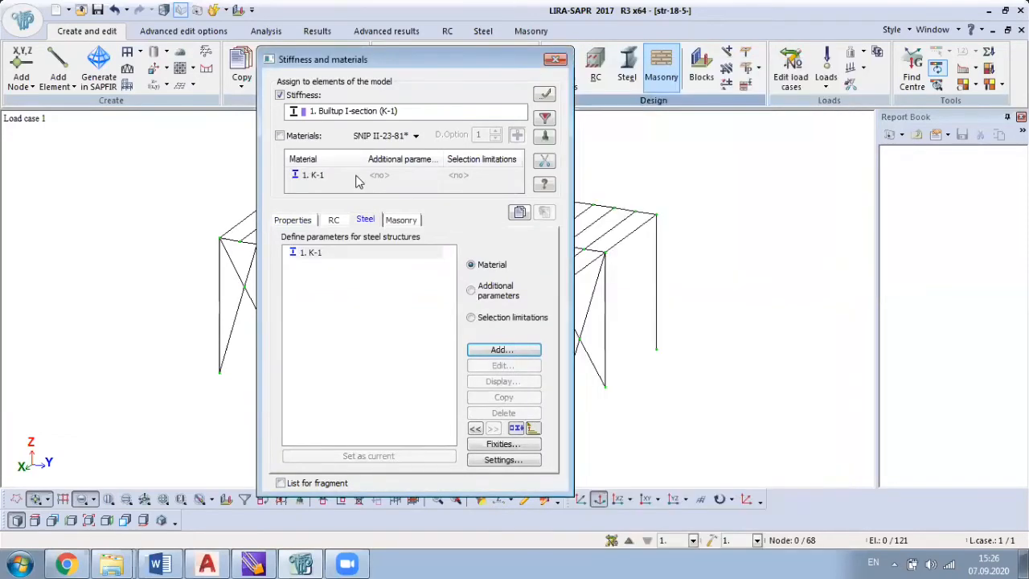
Add additional steel parameters for column K-1 using length factors Kz 1, Ky 1 and Kb 0.8.
{"action": "left_click", "coordinate": [473, 290]}
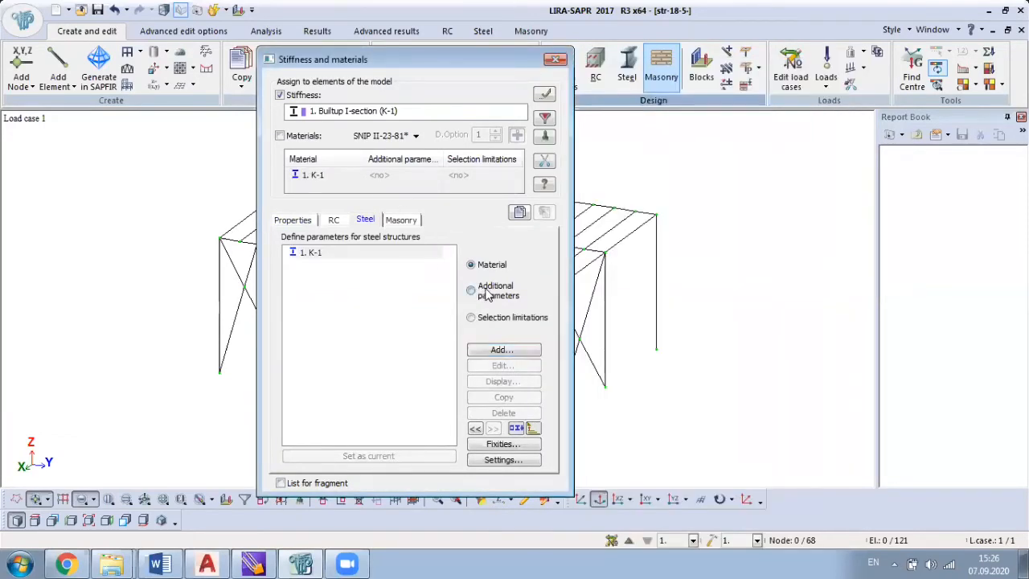
{"action": "left_click", "coordinate": [510, 353]}
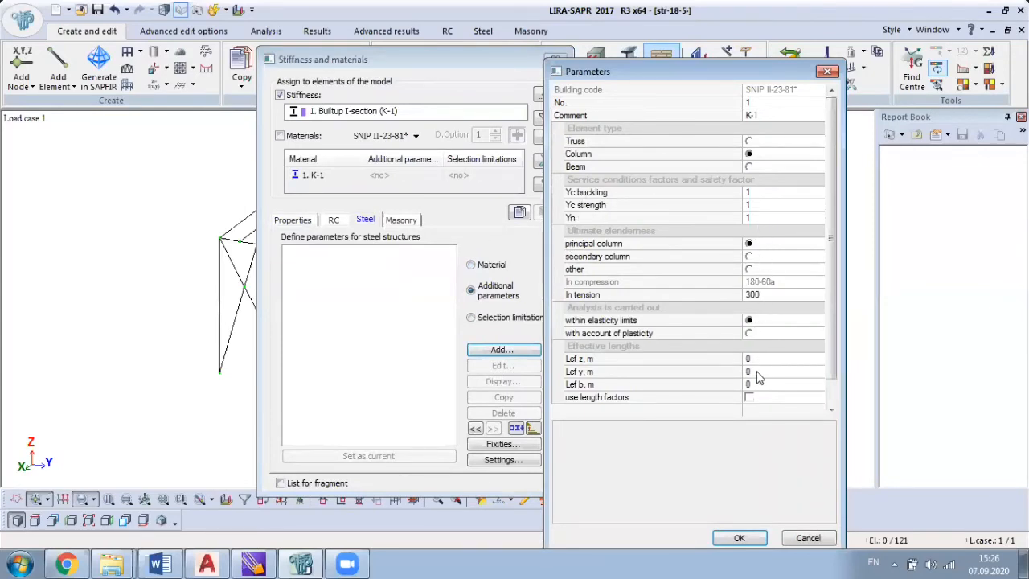
{"action": "left_click", "coordinate": [750, 398]}
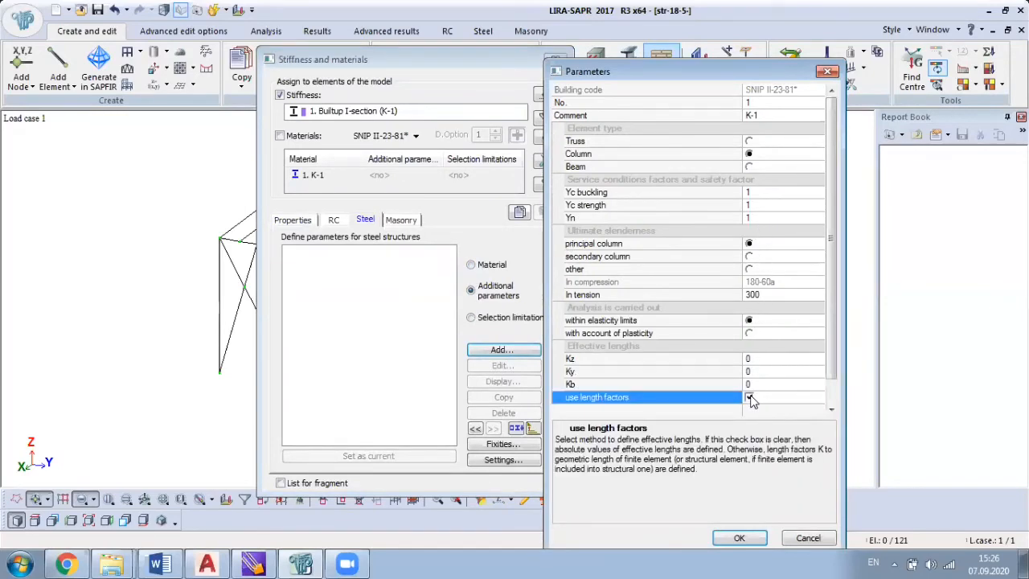
{"action": "left_click", "coordinate": [749, 360]}
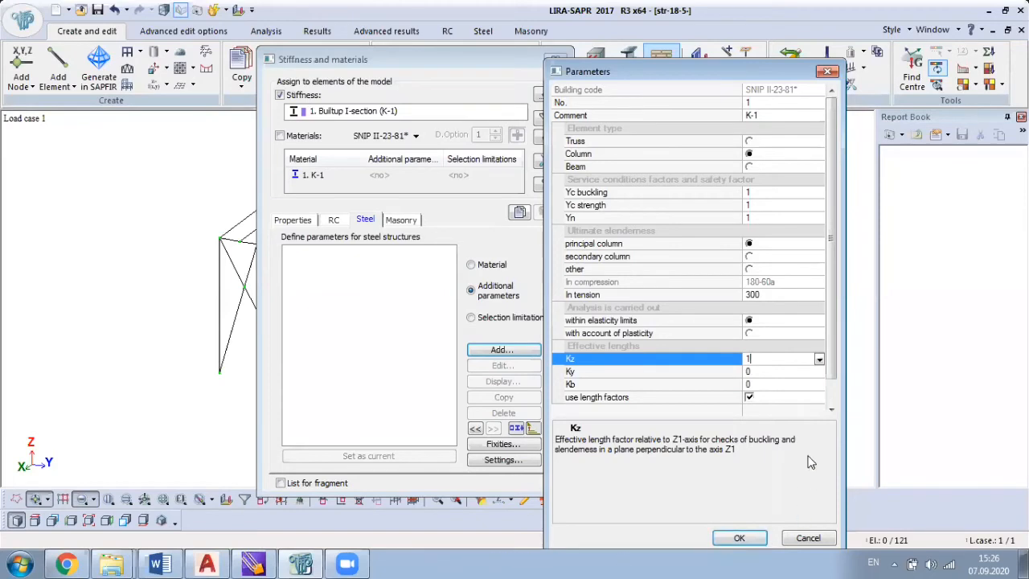
{"action": "left_click", "coordinate": [767, 371]}
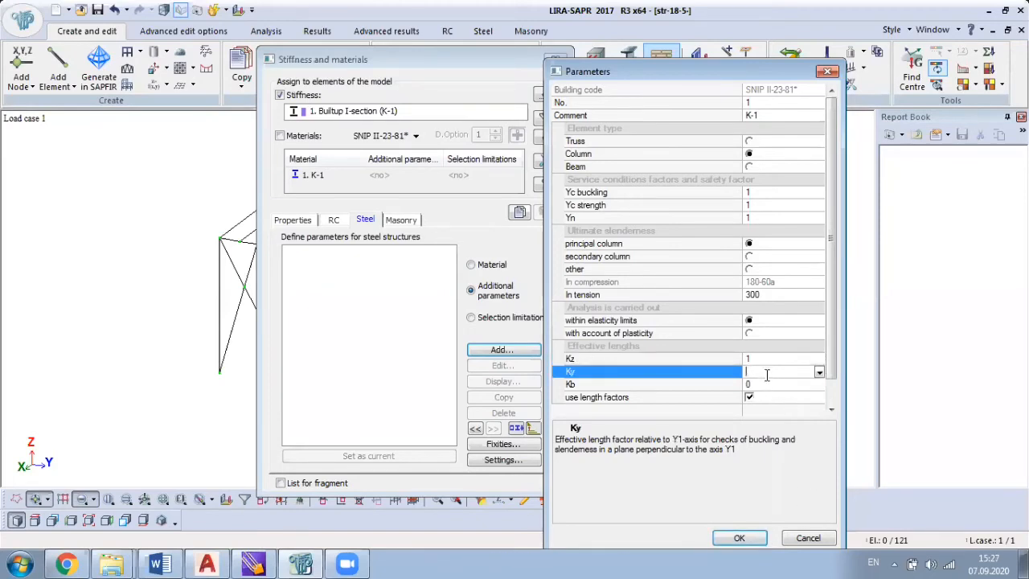
{"action": "left_click", "coordinate": [767, 384]}
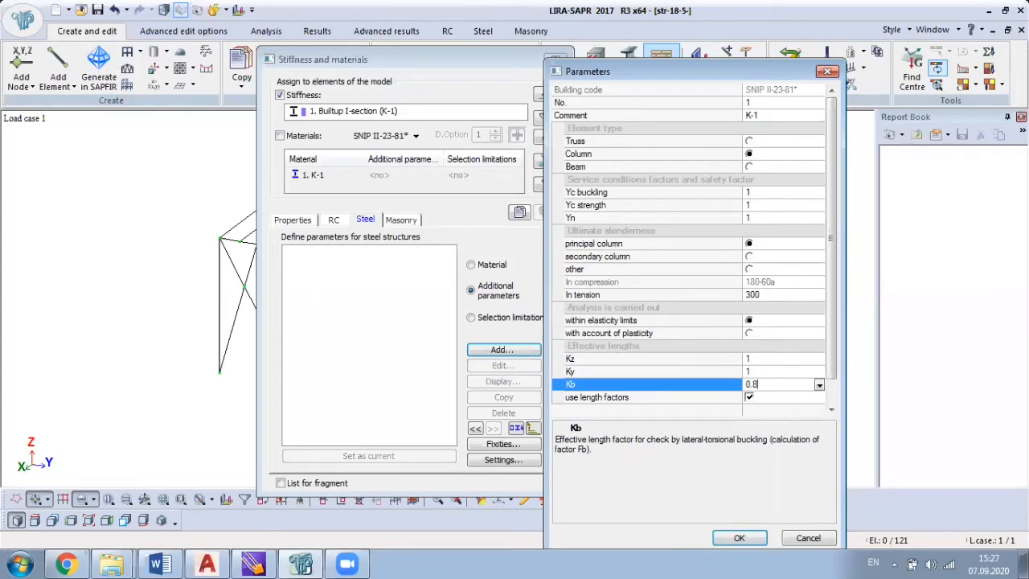
{"action": "left_click", "coordinate": [740, 538]}
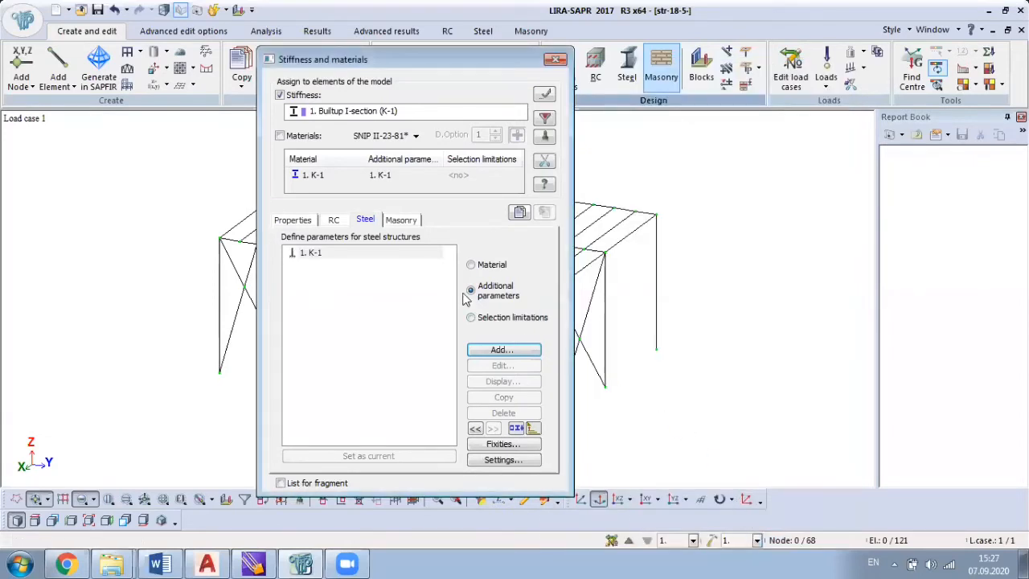
Add steel selection limitations for K-1 with the default values.
{"action": "left_click", "coordinate": [505, 320]}
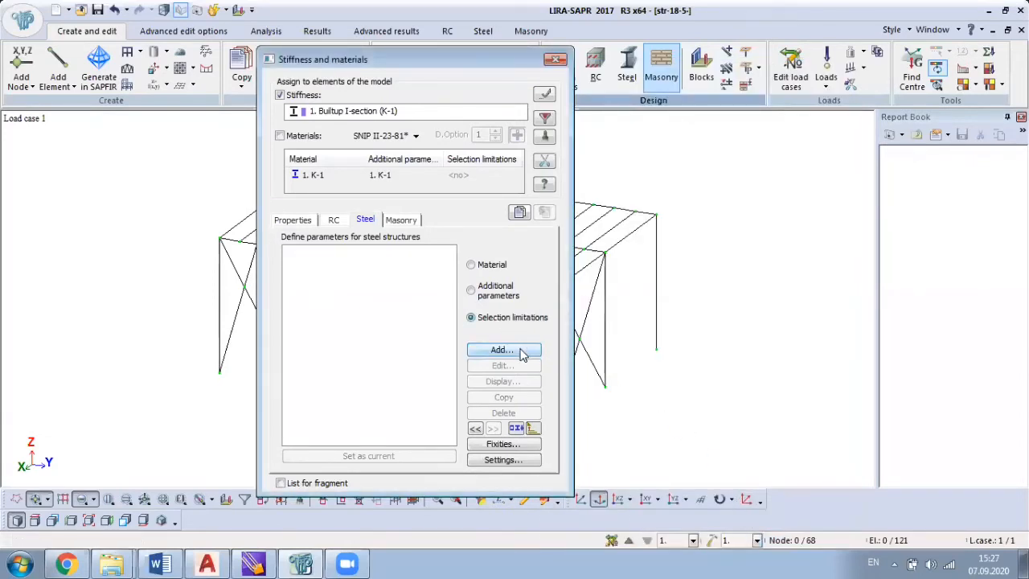
{"action": "left_click", "coordinate": [528, 358]}
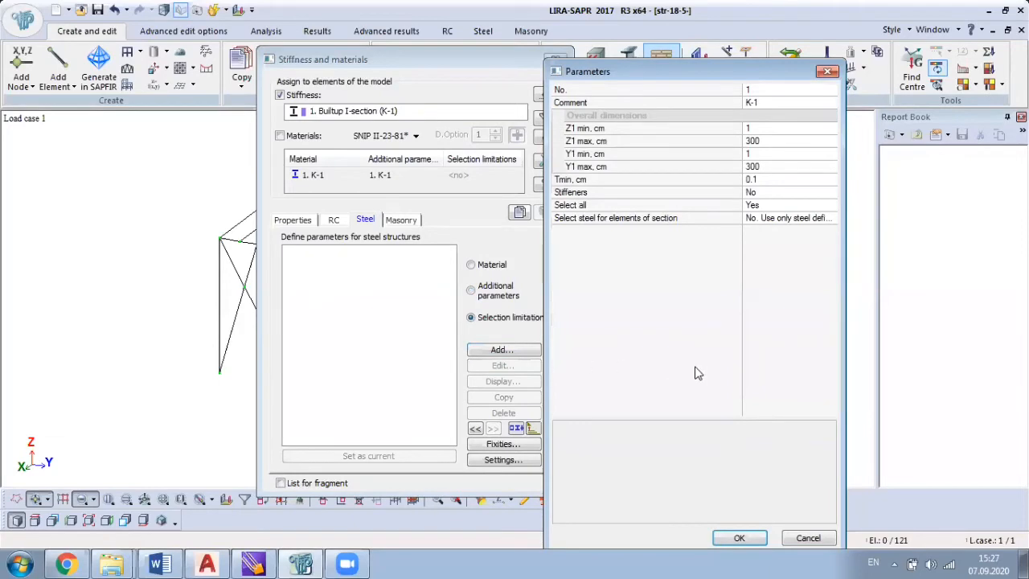
{"action": "left_click", "coordinate": [739, 539]}
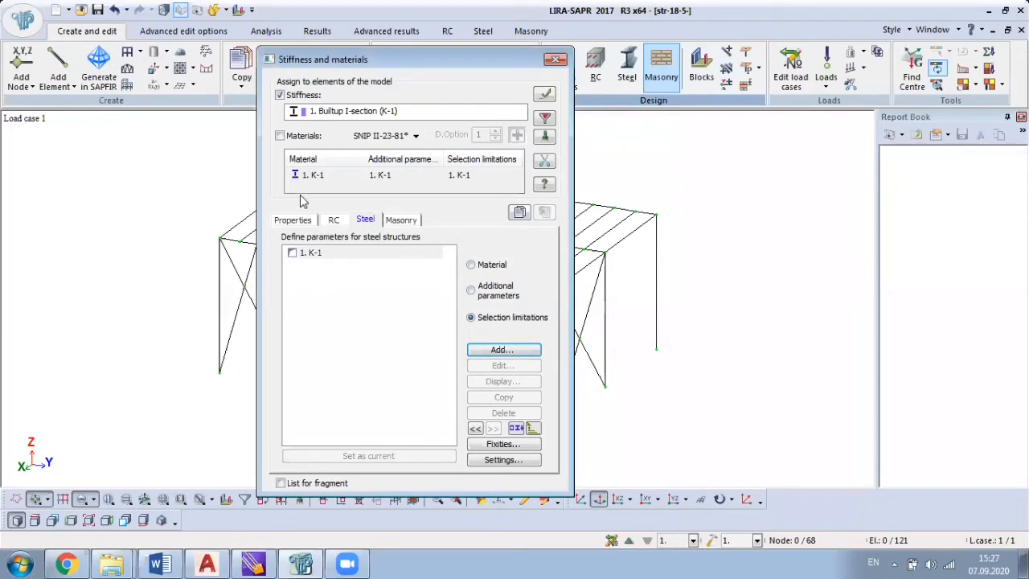
Make the built-up I-section B-1 the current stiffness and add its steel material with flange steel C255 and web steel C245.
{"action": "left_click", "coordinate": [294, 221]}
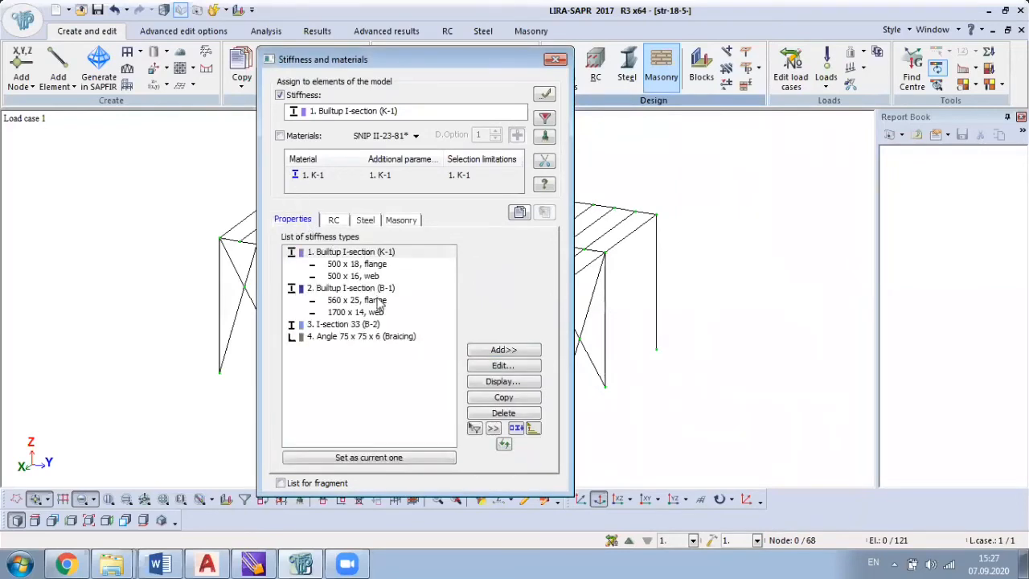
{"action": "double_click", "coordinate": [350, 294]}
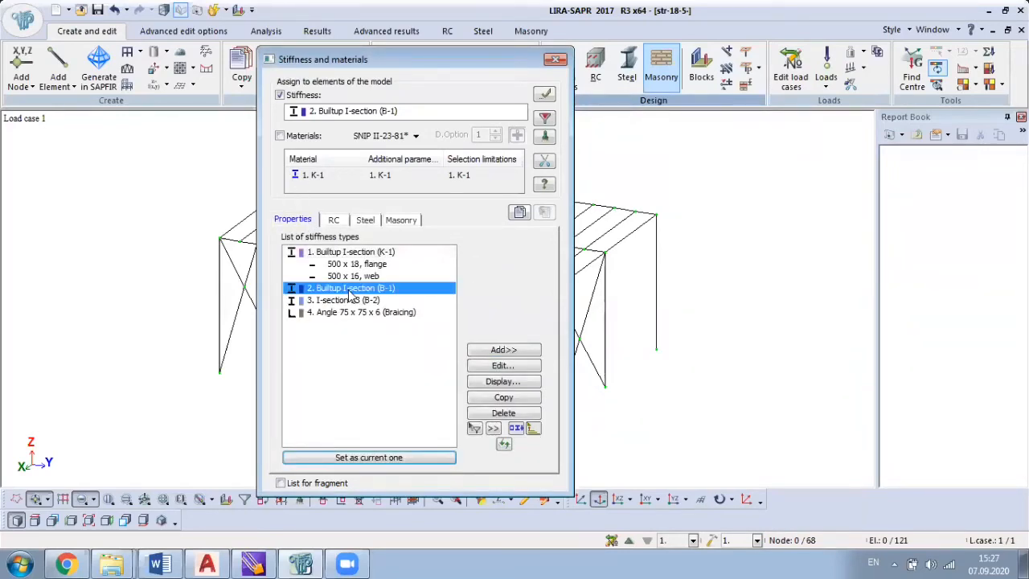
{"action": "left_click", "coordinate": [366, 221]}
{"action": "left_click", "coordinate": [471, 264]}
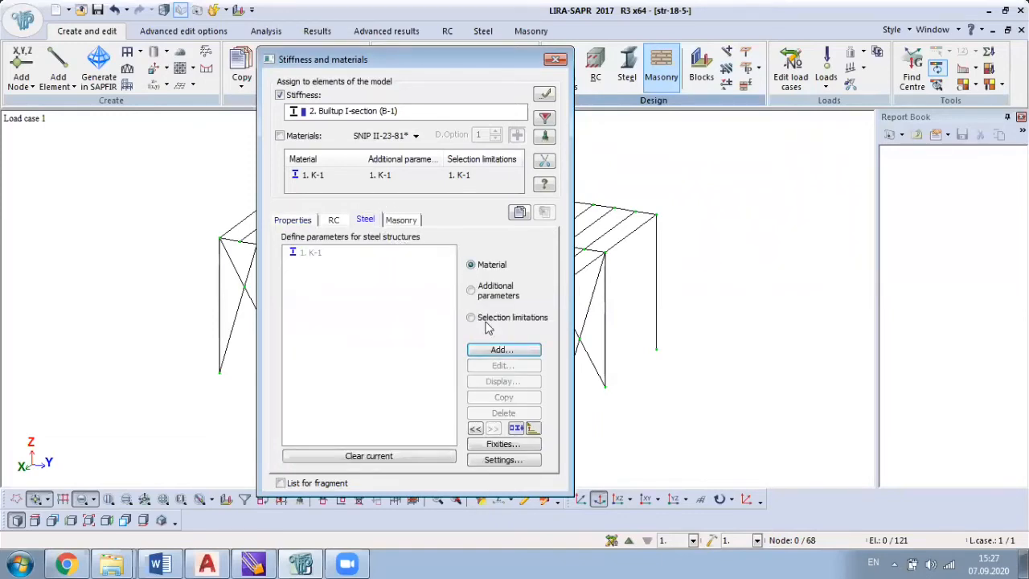
{"action": "left_click", "coordinate": [502, 353]}
{"action": "left_click", "coordinate": [780, 166]}
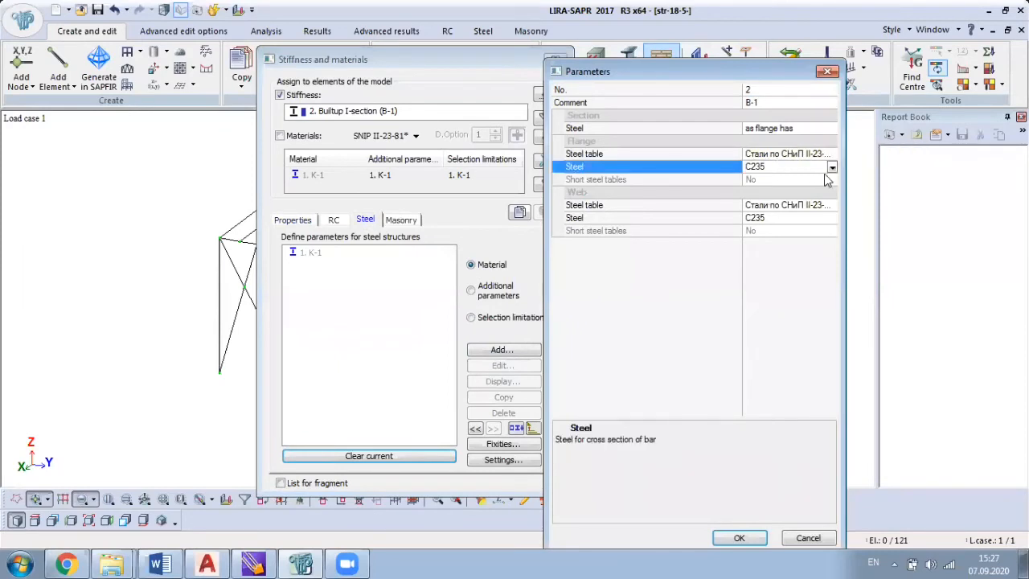
{"action": "left_click", "coordinate": [833, 168]}
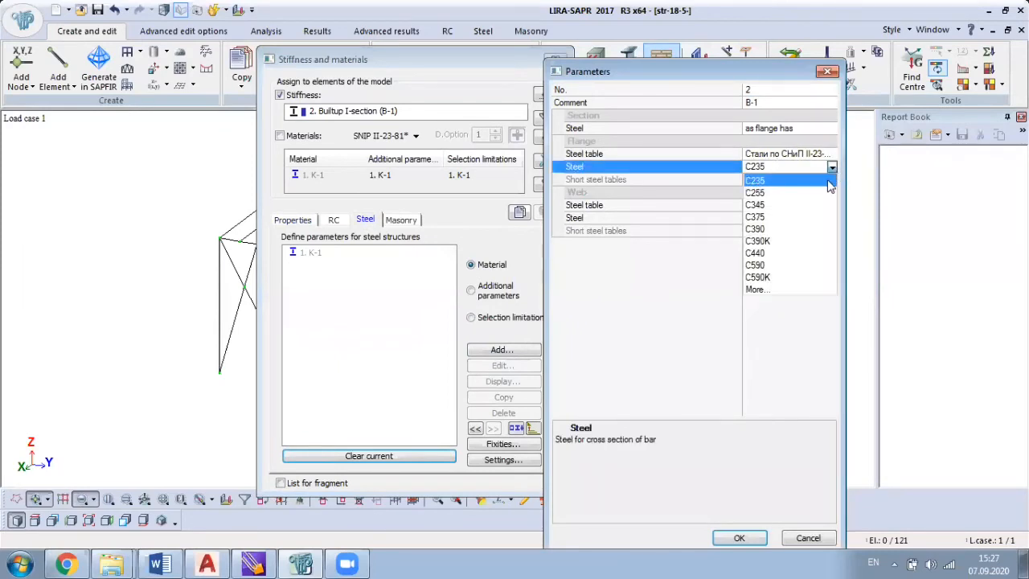
{"action": "left_click", "coordinate": [789, 196]}
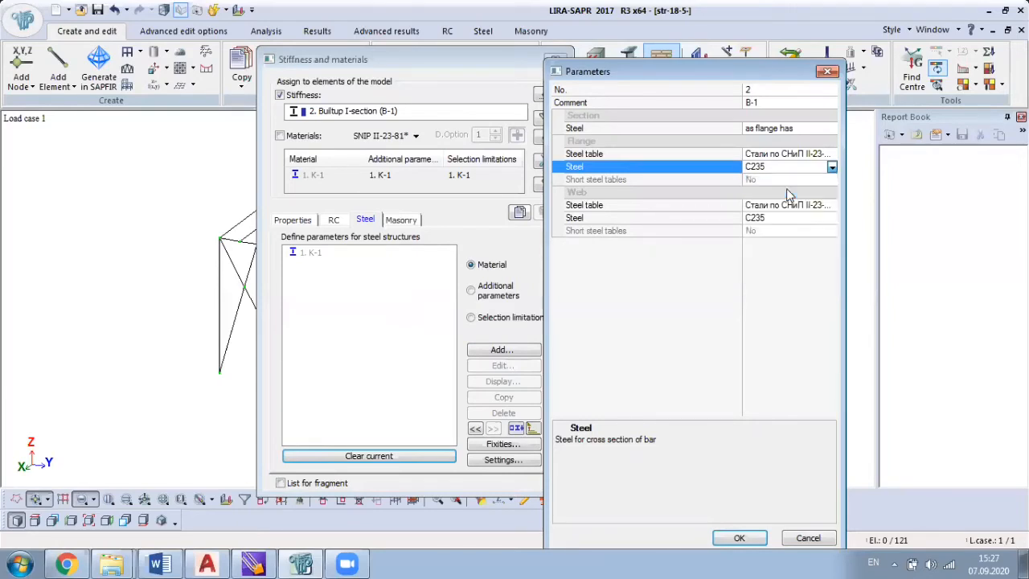
{"action": "left_click", "coordinate": [779, 218]}
{"action": "left_click", "coordinate": [832, 220]}
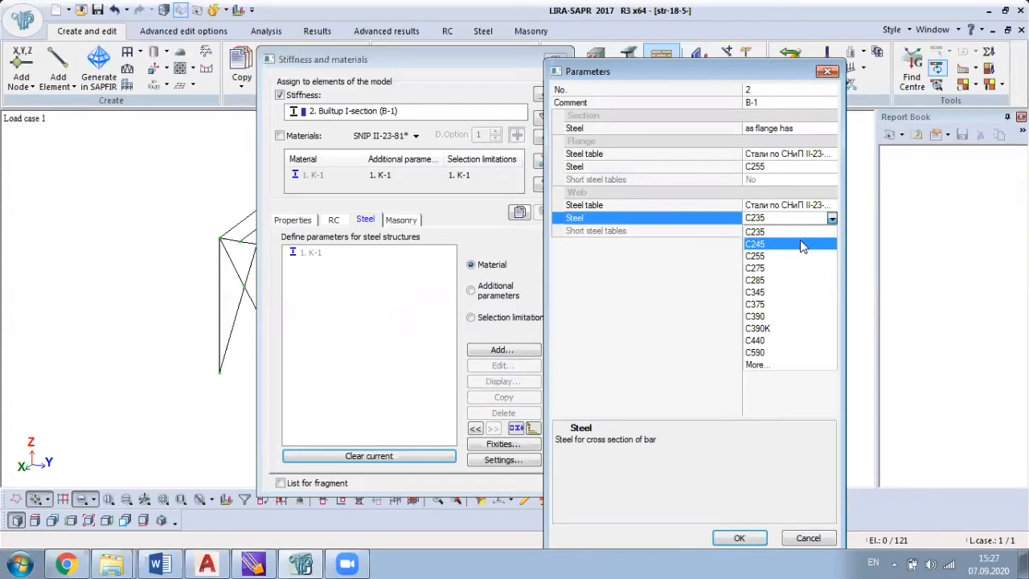
{"action": "left_click", "coordinate": [802, 245]}
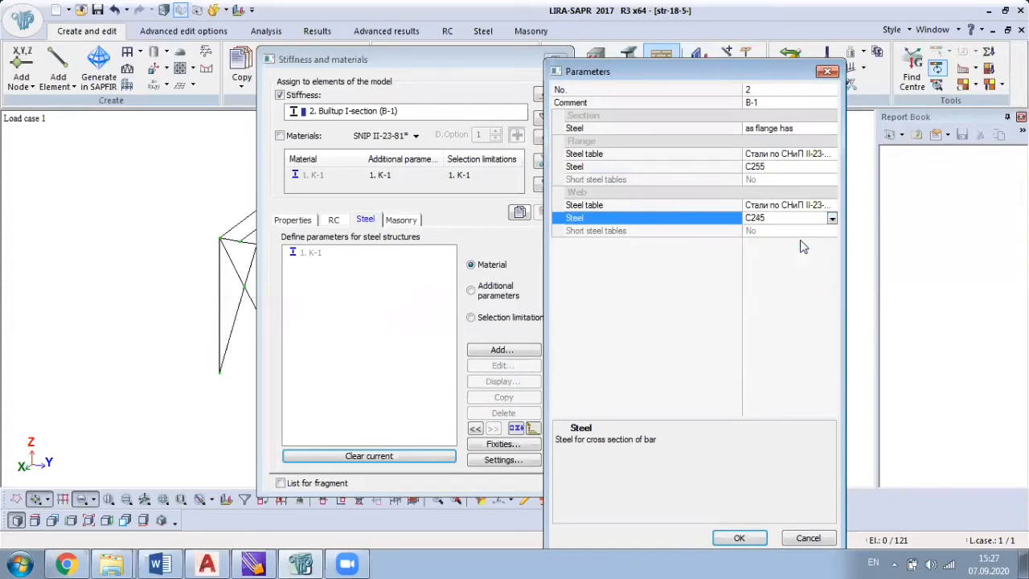
{"action": "left_click", "coordinate": [739, 538]}
Add additional steel parameters for B-1 as a beam element, using length factors with Kb 0.33.
{"action": "left_click", "coordinate": [494, 300]}
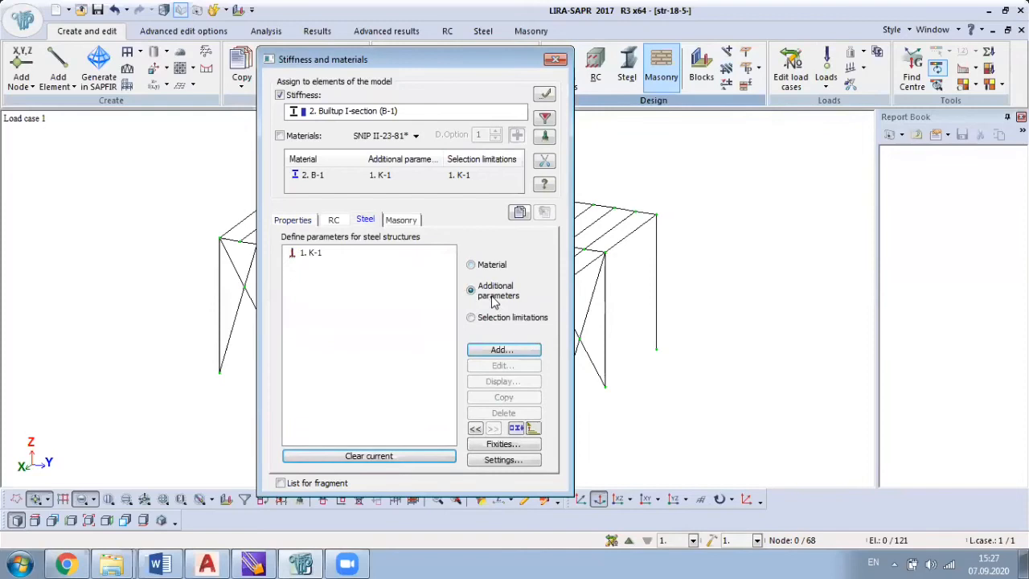
{"action": "left_click", "coordinate": [526, 352]}
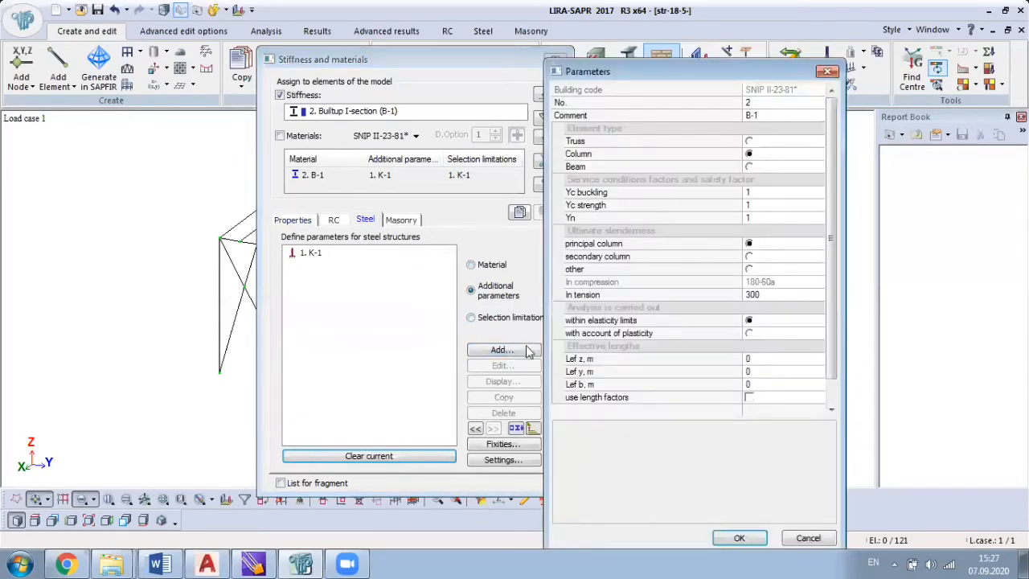
{"action": "left_click", "coordinate": [749, 167]}
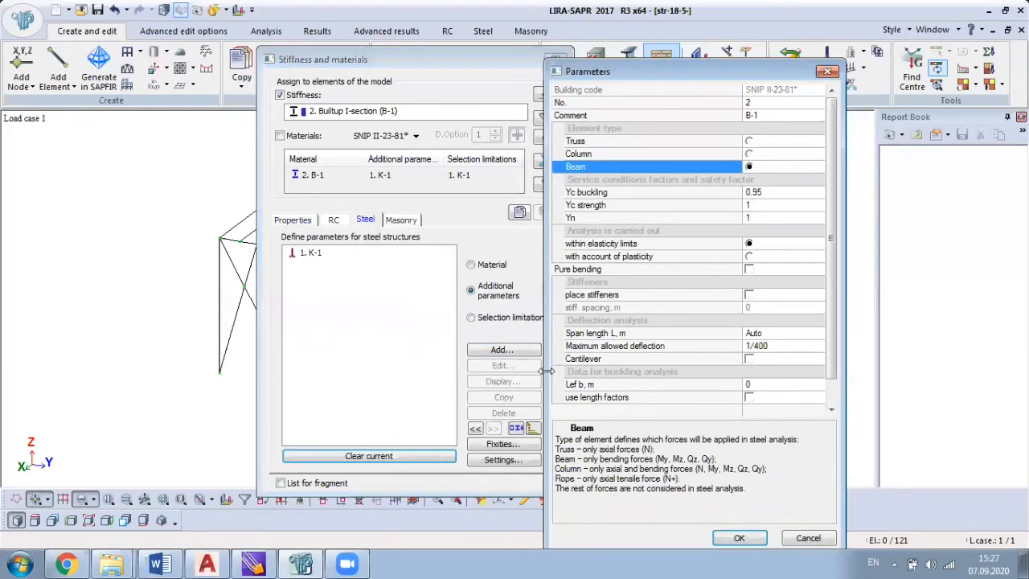
{"action": "left_click", "coordinate": [748, 397]}
{"action": "left_click", "coordinate": [757, 384]}
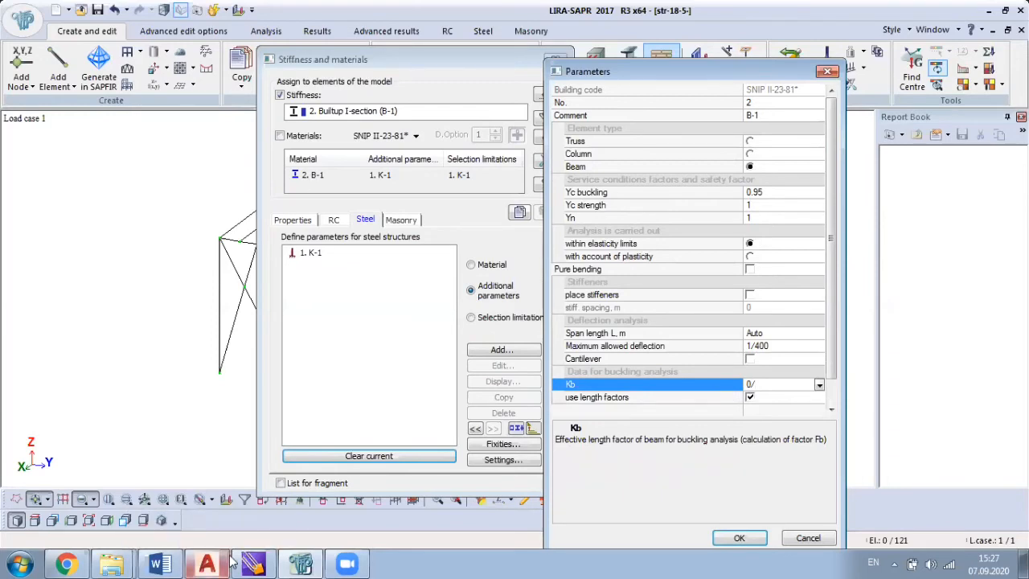
{"action": "type", "text": "0.33"}
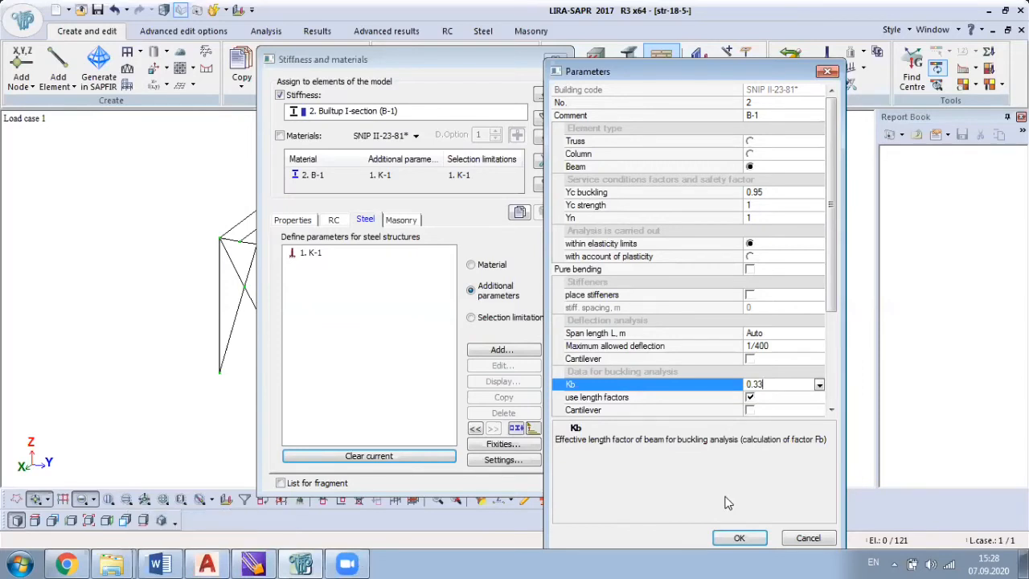
{"action": "left_click", "coordinate": [739, 539]}
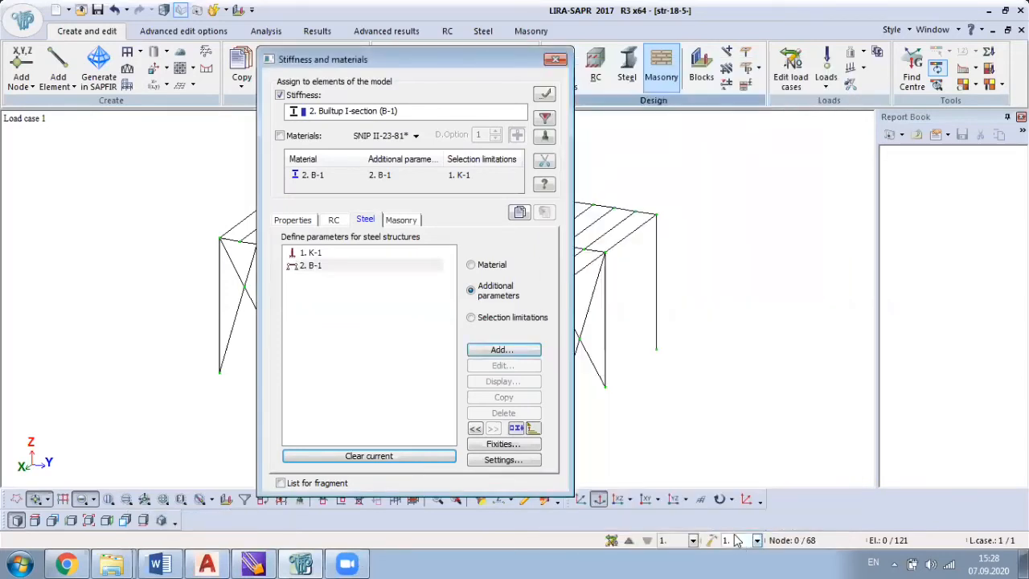
Add steel selection limitations for B-1 with the default values and return to the list of stiffness types.
{"action": "left_click", "coordinate": [500, 320]}
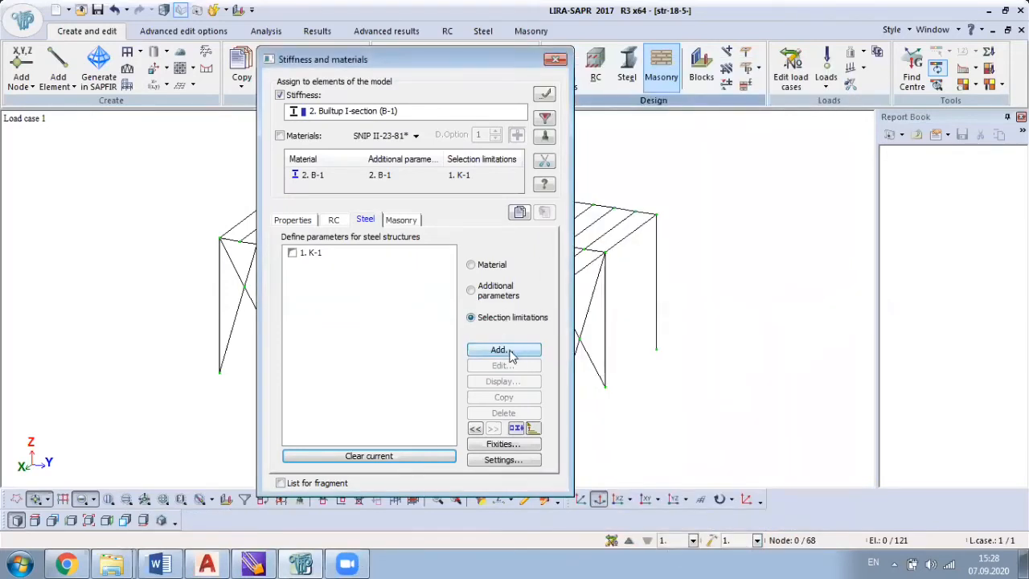
{"action": "left_click", "coordinate": [518, 354]}
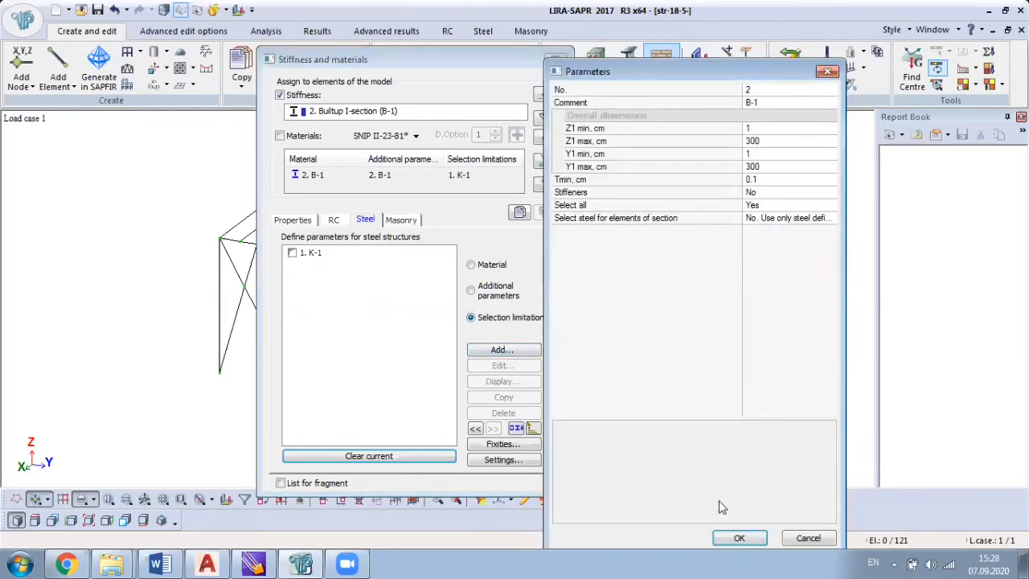
{"action": "left_click", "coordinate": [736, 538]}
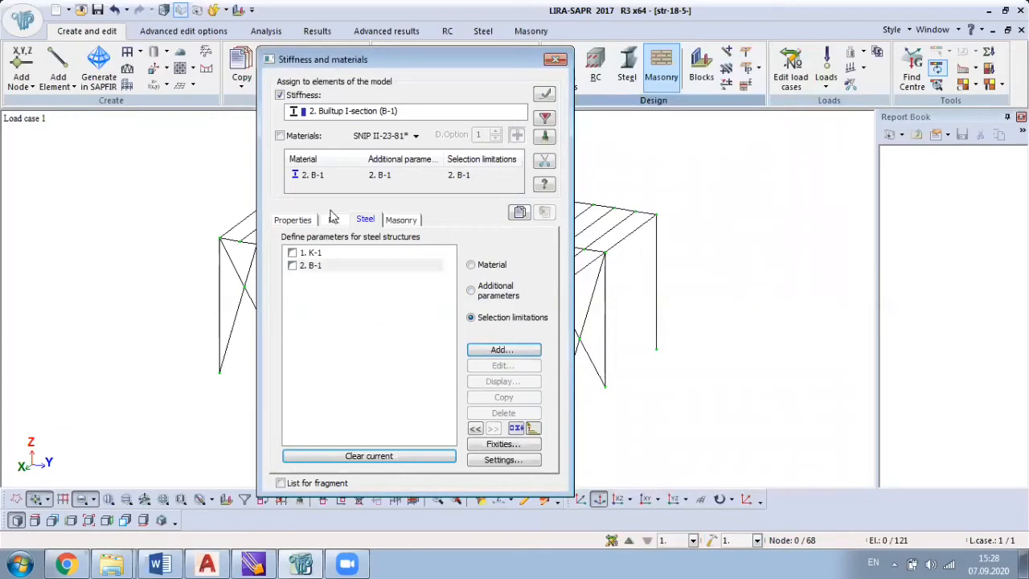
{"action": "left_click", "coordinate": [294, 221]}
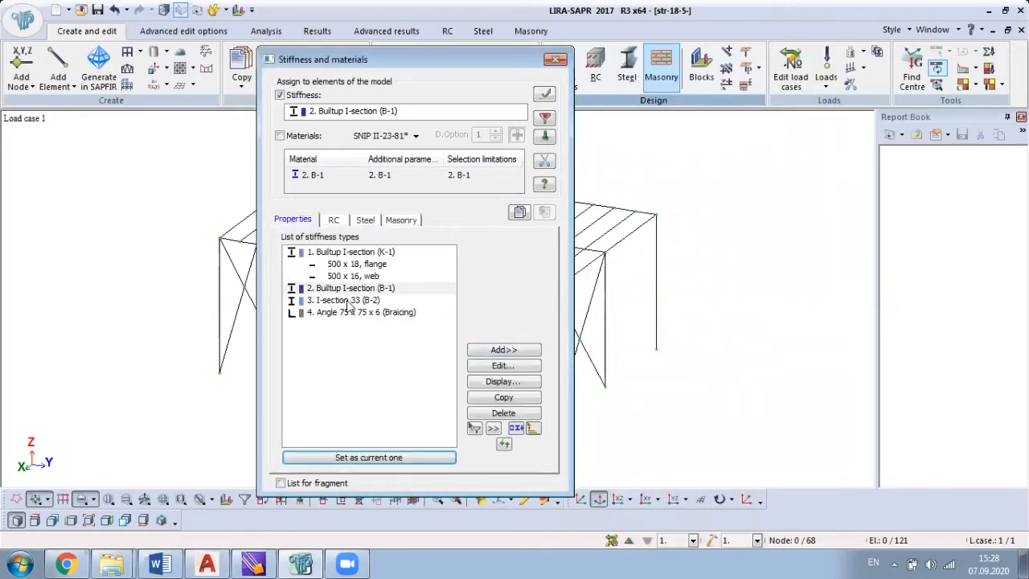
Make I-section 33 (B-2) the current stiffness.
{"action": "left_click", "coordinate": [349, 300]}
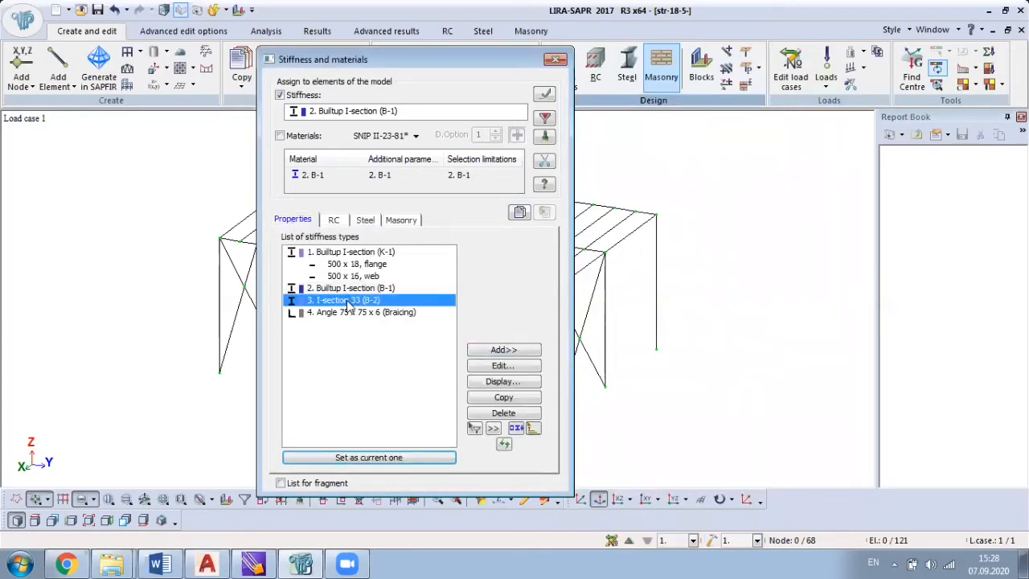
{"action": "left_click", "coordinate": [514, 351]}
{"action": "left_click", "coordinate": [639, 121]}
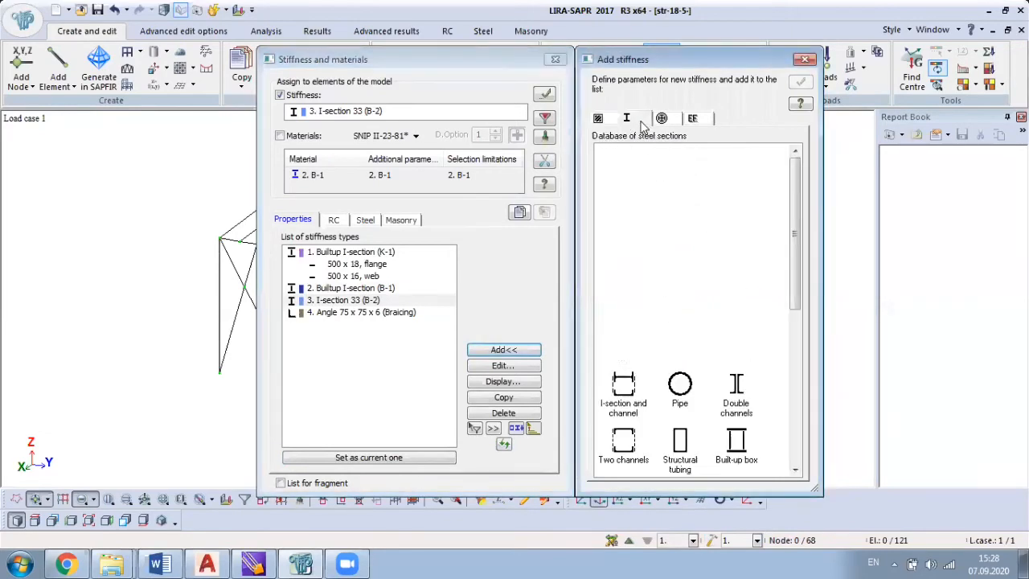
{"action": "left_click", "coordinate": [805, 59]}
Add the steel material for B-2 with steel grade C245.
{"action": "left_click", "coordinate": [364, 223]}
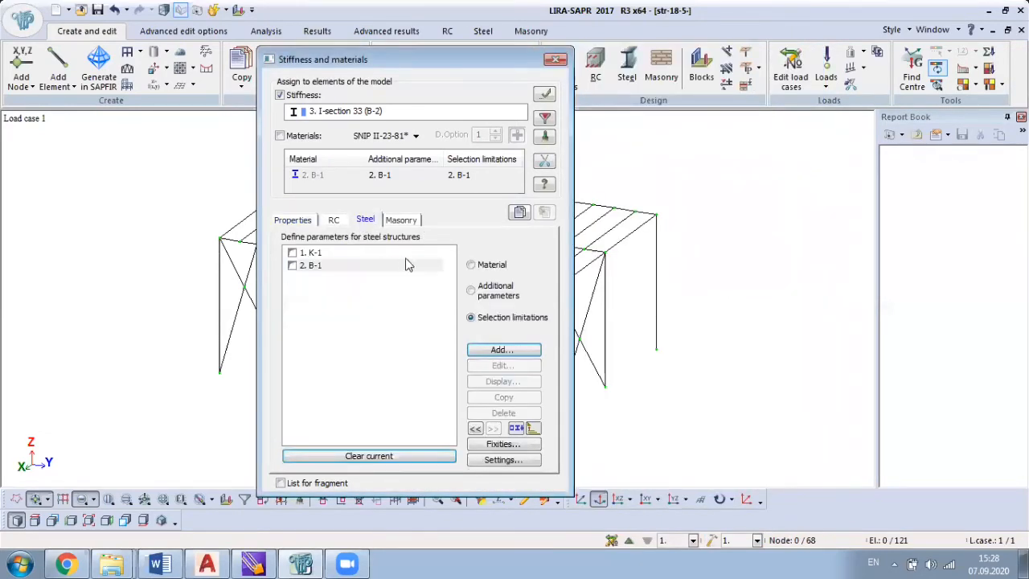
{"action": "left_click", "coordinate": [471, 264]}
{"action": "left_click", "coordinate": [500, 350]}
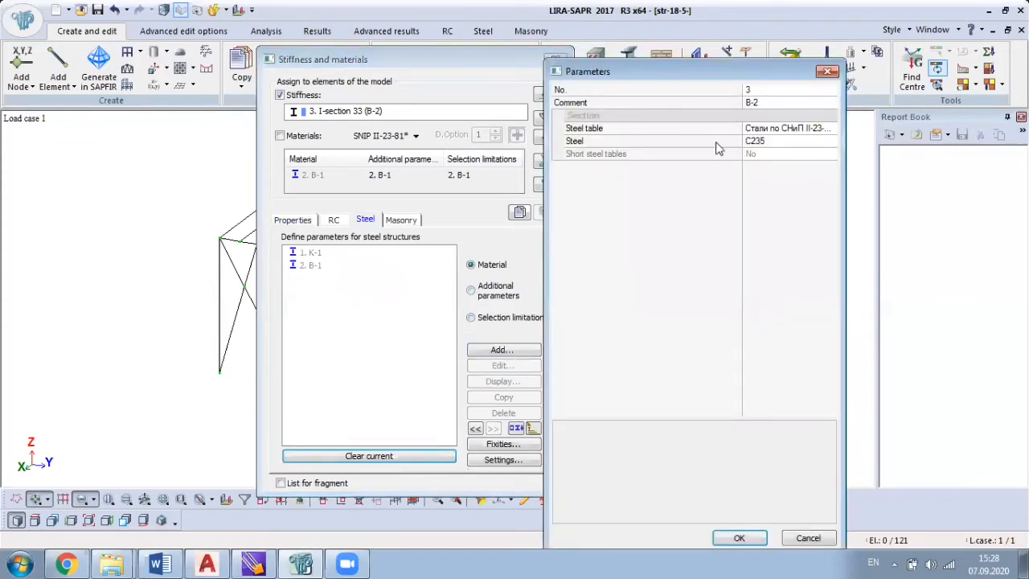
{"action": "left_click", "coordinate": [780, 141]}
{"action": "left_click", "coordinate": [833, 141]}
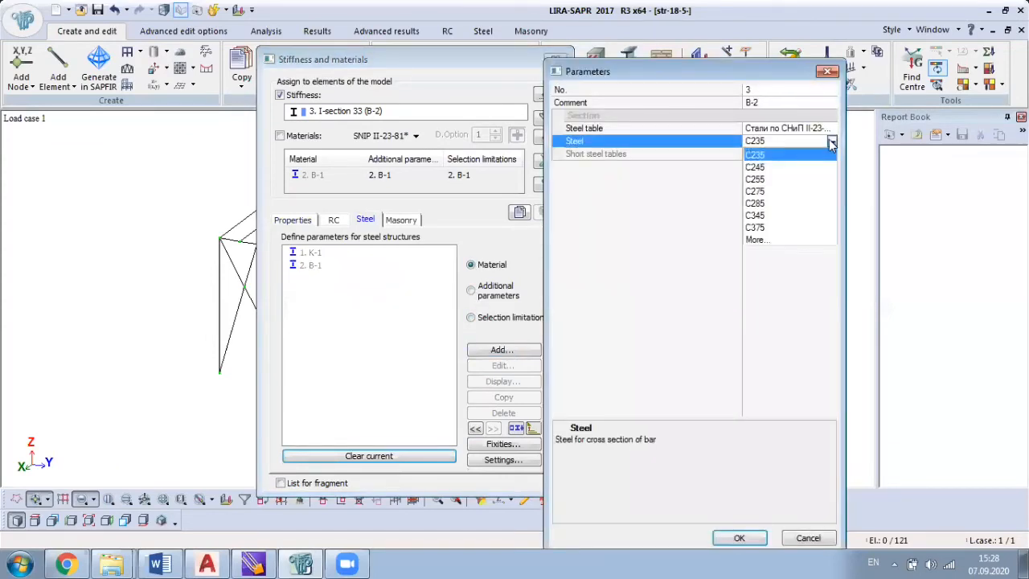
{"action": "left_click", "coordinate": [785, 167]}
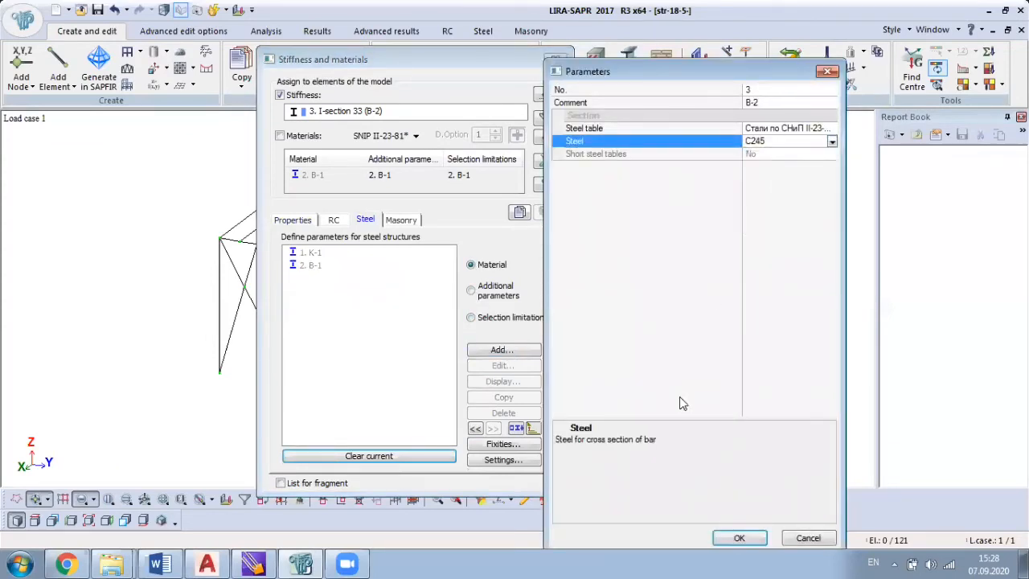
{"action": "left_click", "coordinate": [740, 540]}
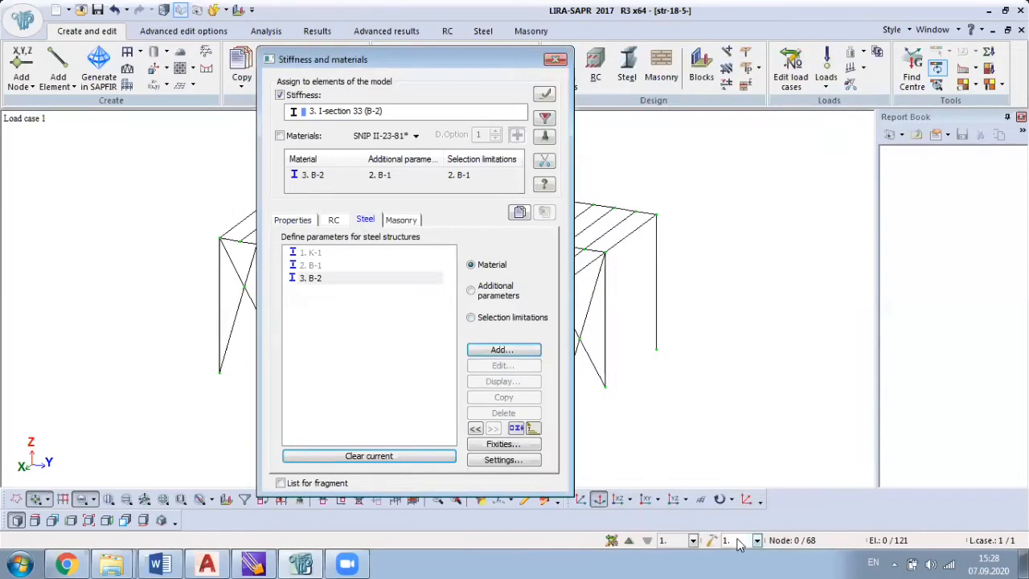
Add additional steel parameters for B-2 as a beam element, using length factors with Kb 0.33.
{"action": "left_click", "coordinate": [472, 290]}
{"action": "left_click", "coordinate": [509, 352]}
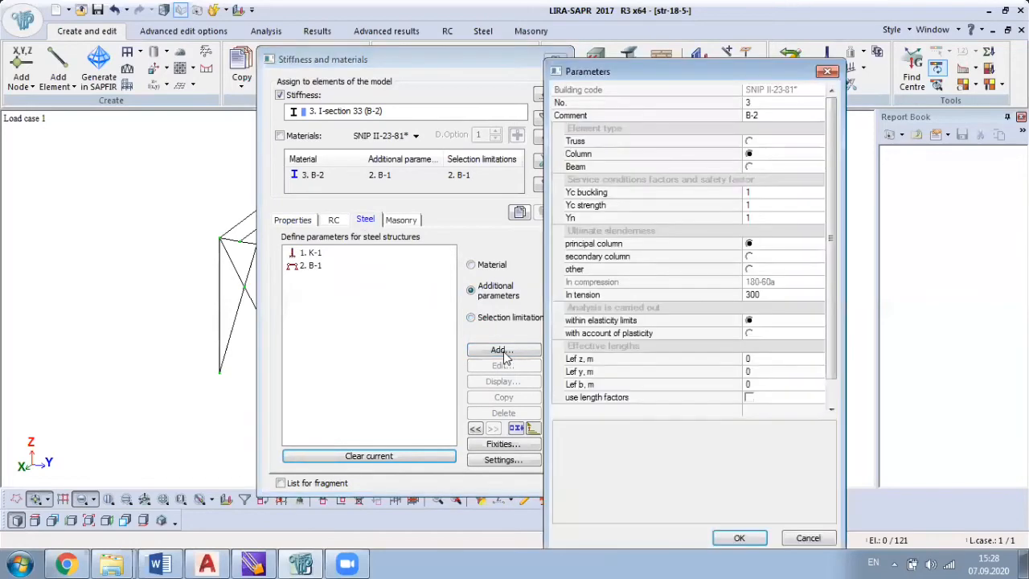
{"action": "left_click", "coordinate": [749, 167]}
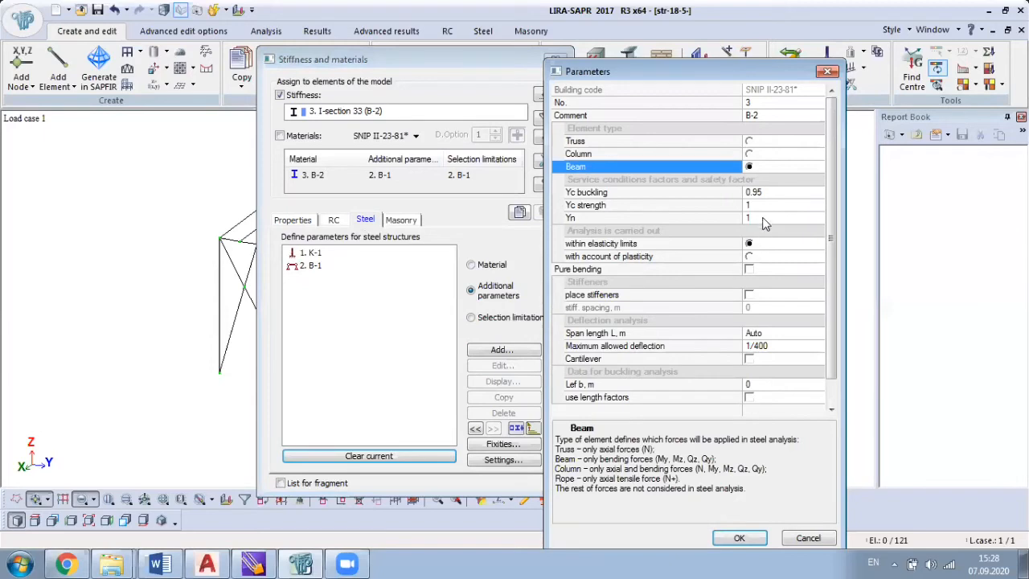
{"action": "left_click", "coordinate": [749, 397]}
{"action": "left_click", "coordinate": [762, 385]}
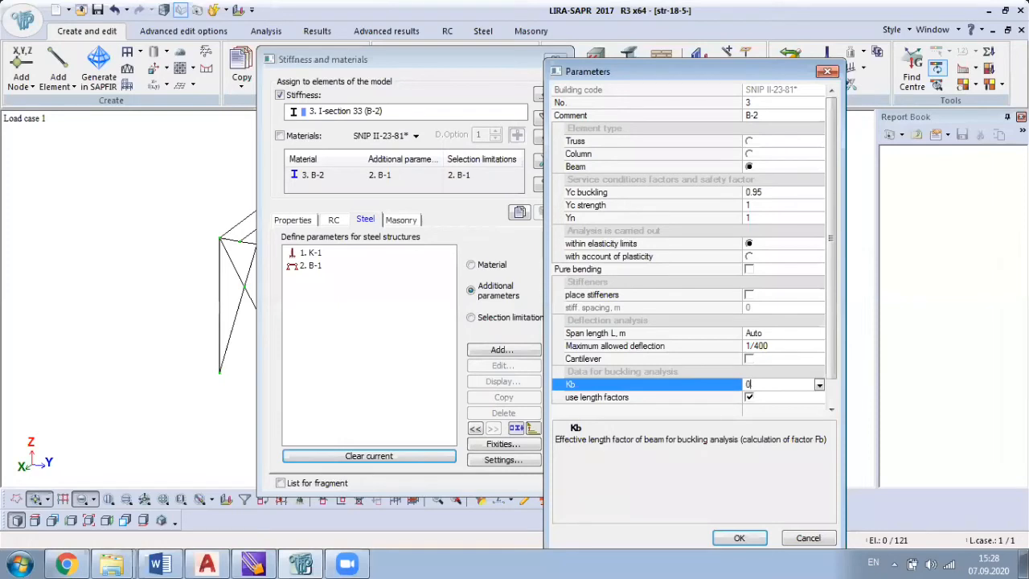
{"action": "type", "text": ".33"}
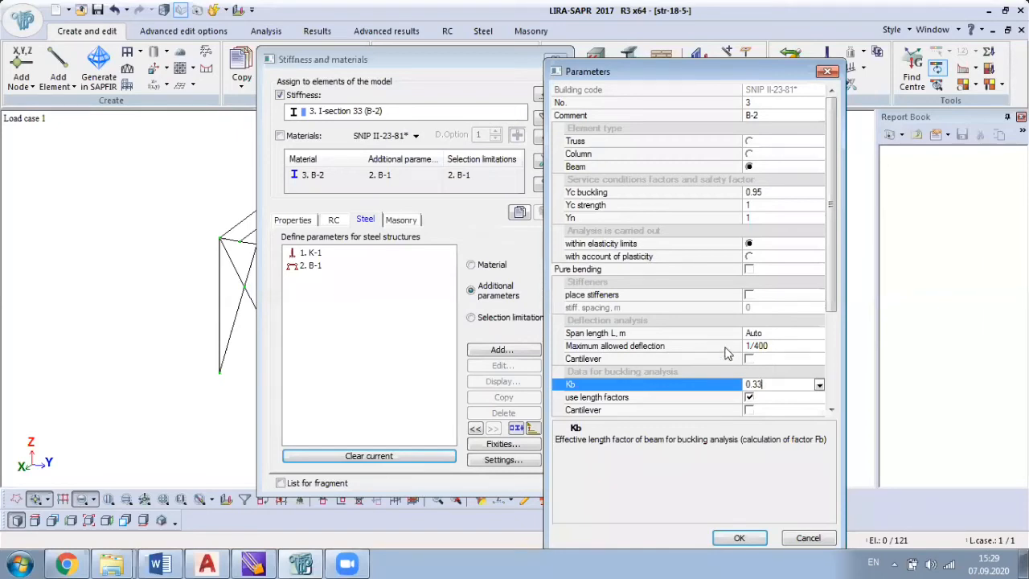
{"action": "left_click", "coordinate": [740, 539]}
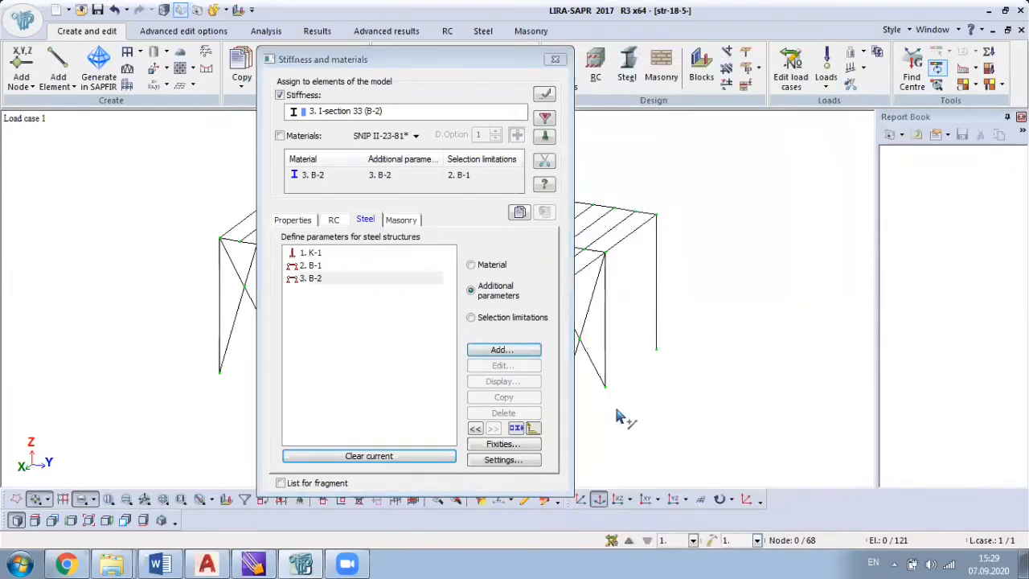
Add steel selection limitations for B-2 with the default values.
{"action": "left_click", "coordinate": [476, 317]}
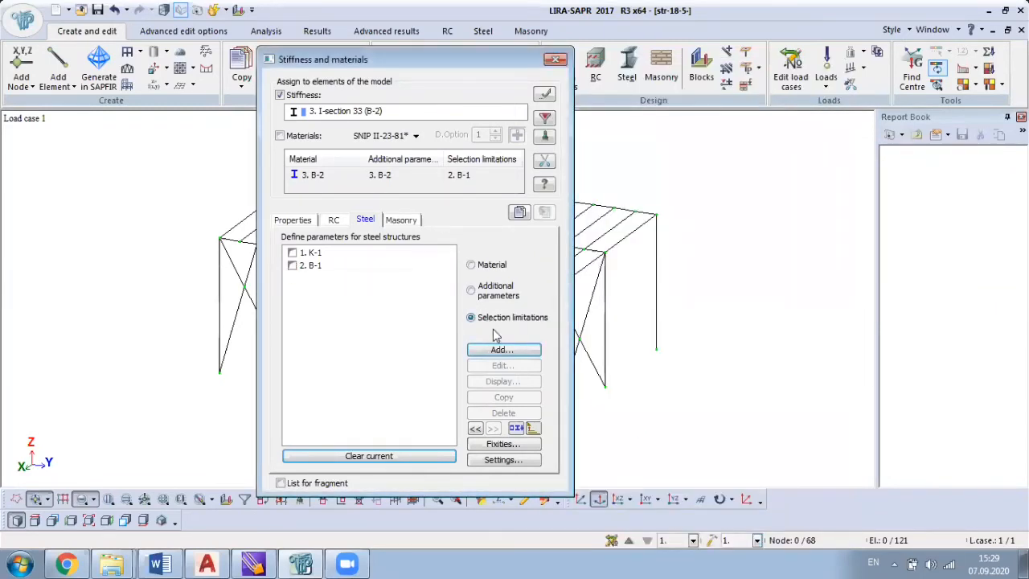
{"action": "left_click", "coordinate": [502, 349]}
{"action": "left_click", "coordinate": [739, 537]}
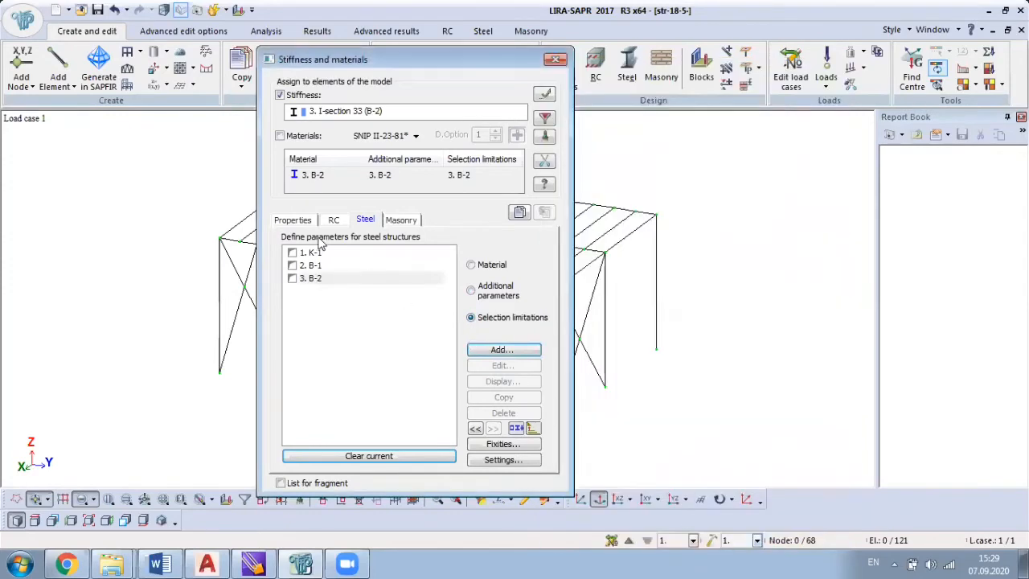
Make the 75 x 75 x 6 angle (Braicing) the current stiffness and add its steel material with grade C245.
{"action": "left_click", "coordinate": [311, 222]}
{"action": "double_click", "coordinate": [368, 312]}
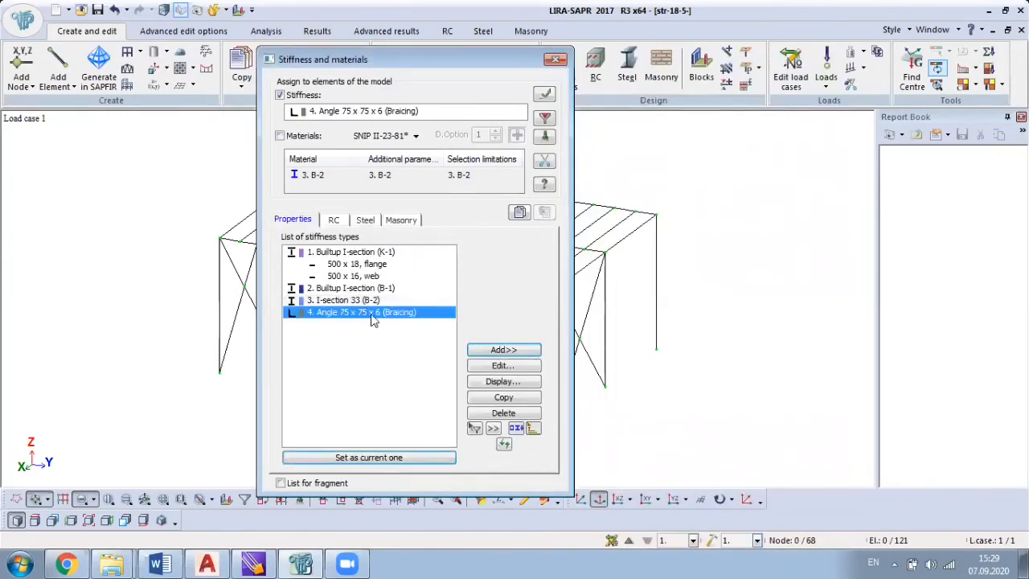
{"action": "left_click", "coordinate": [366, 221]}
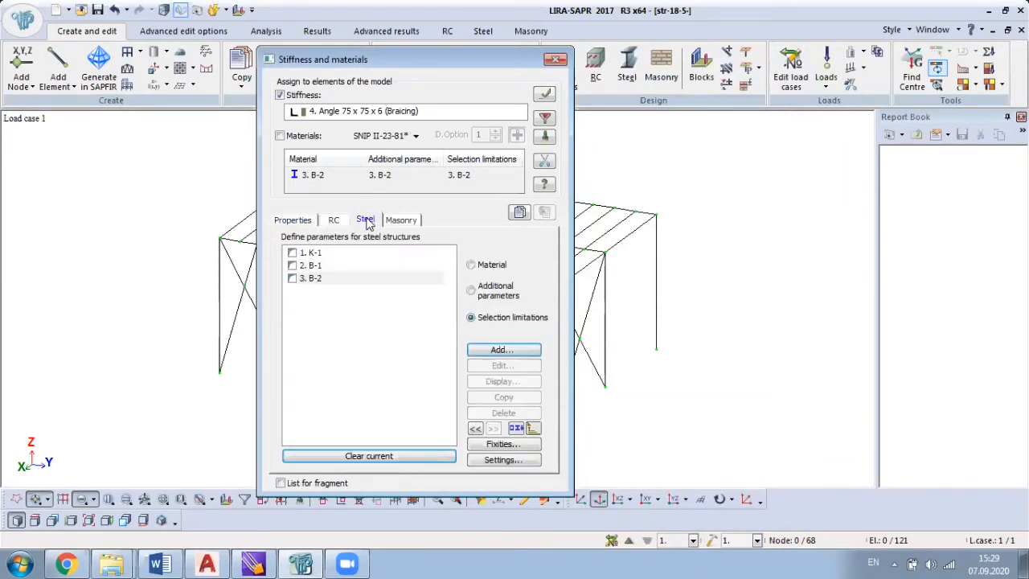
{"action": "left_click", "coordinate": [484, 271]}
{"action": "left_click", "coordinate": [504, 349]}
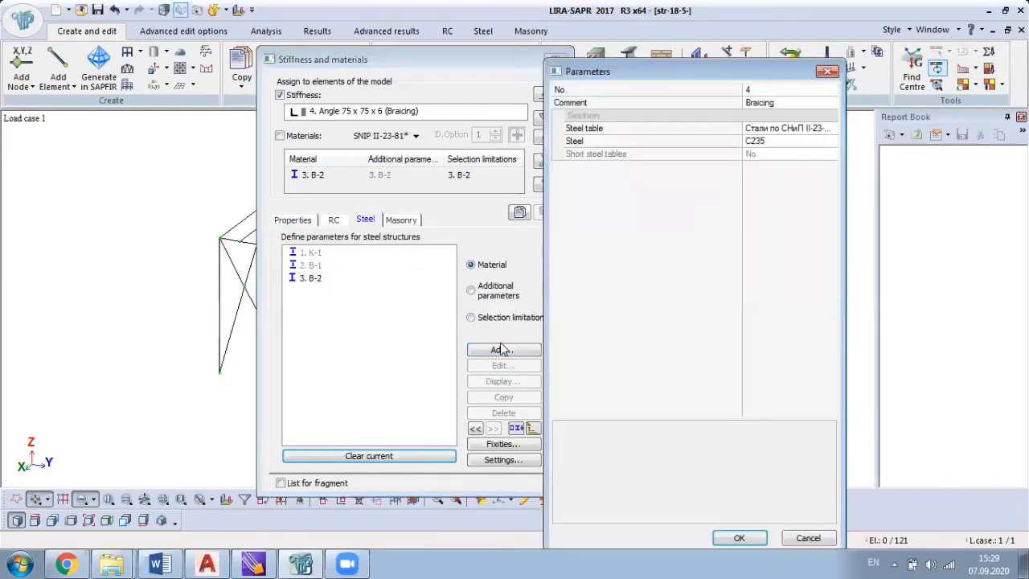
{"action": "left_click", "coordinate": [794, 144]}
{"action": "left_click", "coordinate": [832, 142]}
{"action": "left_click", "coordinate": [804, 159]}
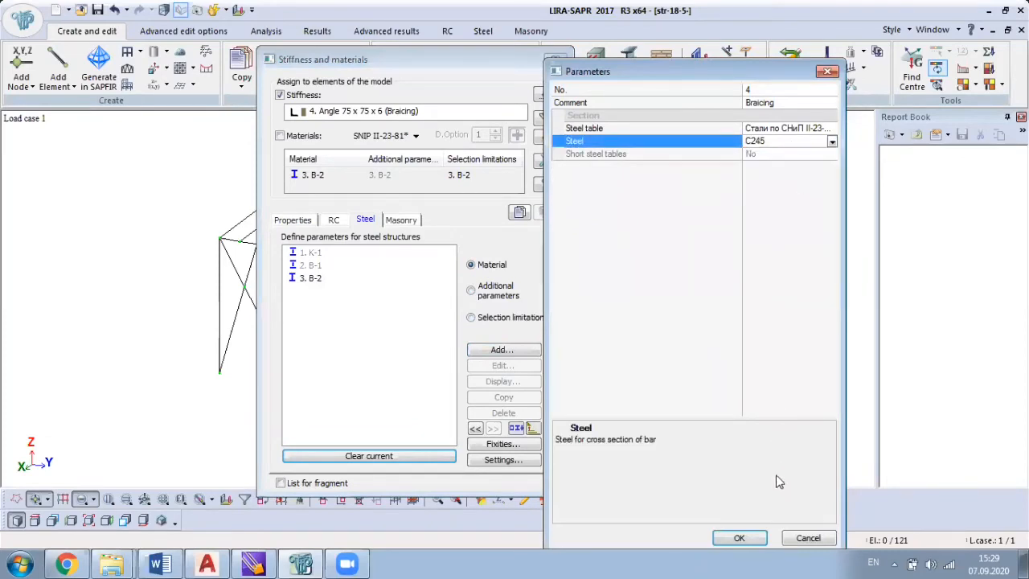
{"action": "left_click", "coordinate": [739, 539]}
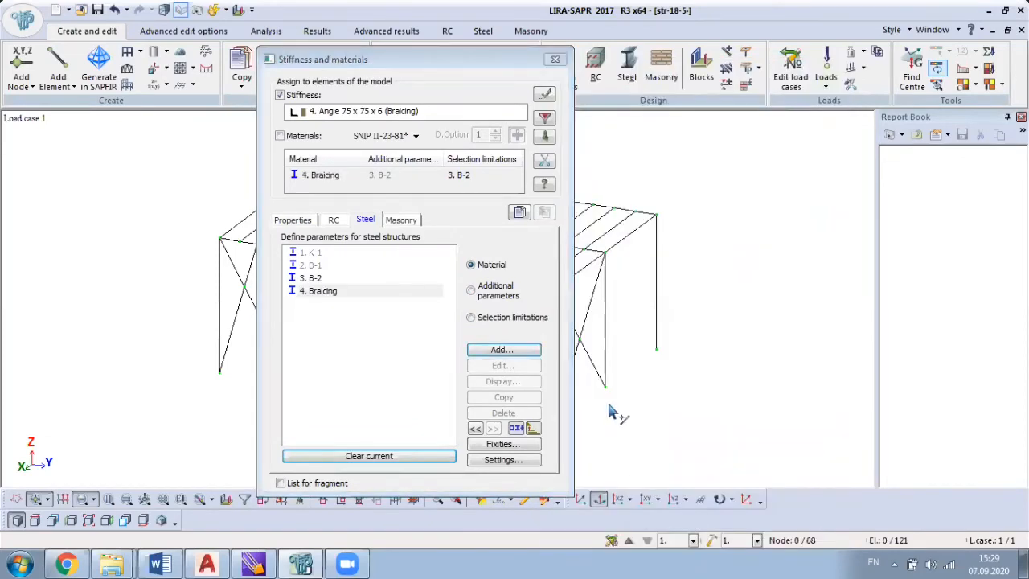
Add additional steel parameters for Braicing as a truss element, using length factors Kz 1 and Ky 1, and close the stiffness and materials dialog.
{"action": "left_click", "coordinate": [494, 296]}
{"action": "left_click", "coordinate": [503, 349]}
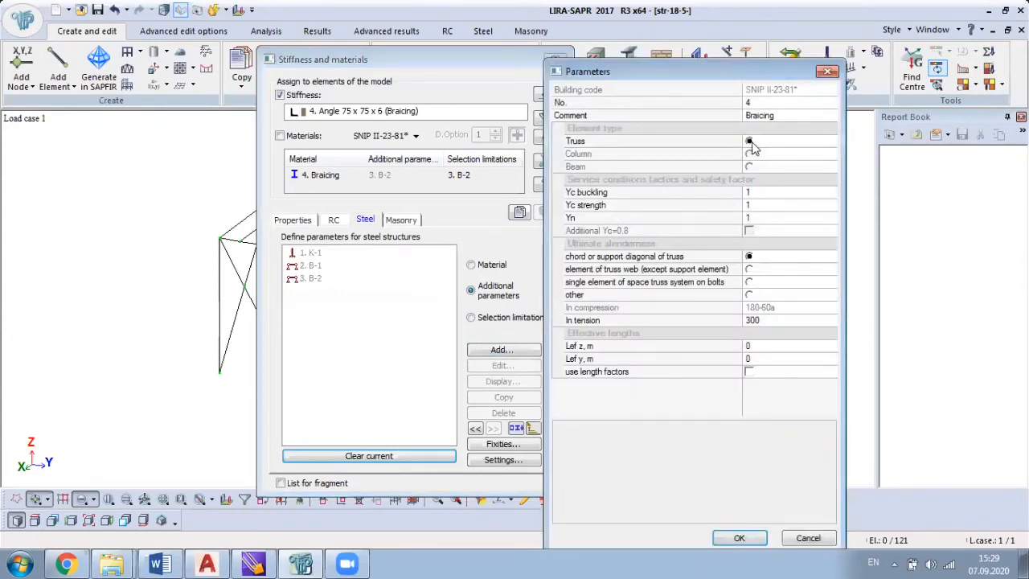
{"action": "left_click", "coordinate": [748, 373]}
{"action": "left_click", "coordinate": [754, 350]}
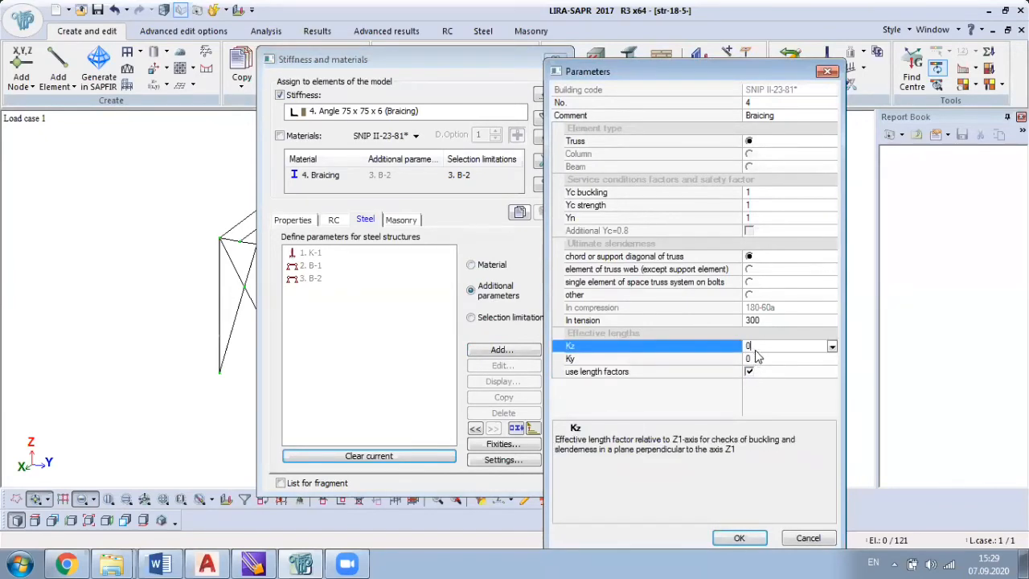
{"action": "type", "text": "1"}
{"action": "left_click", "coordinate": [723, 359]}
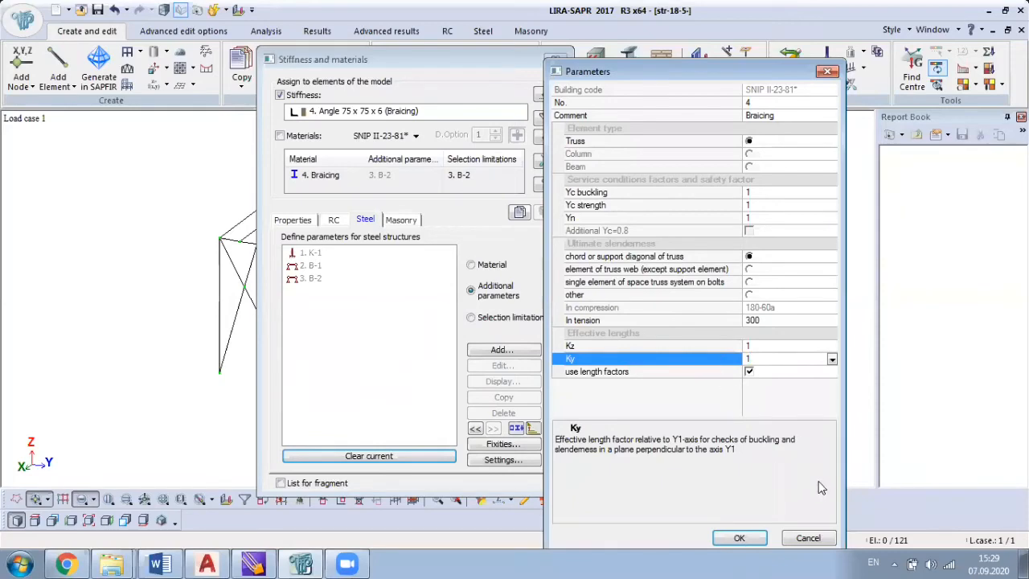
{"action": "left_click", "coordinate": [739, 538]}
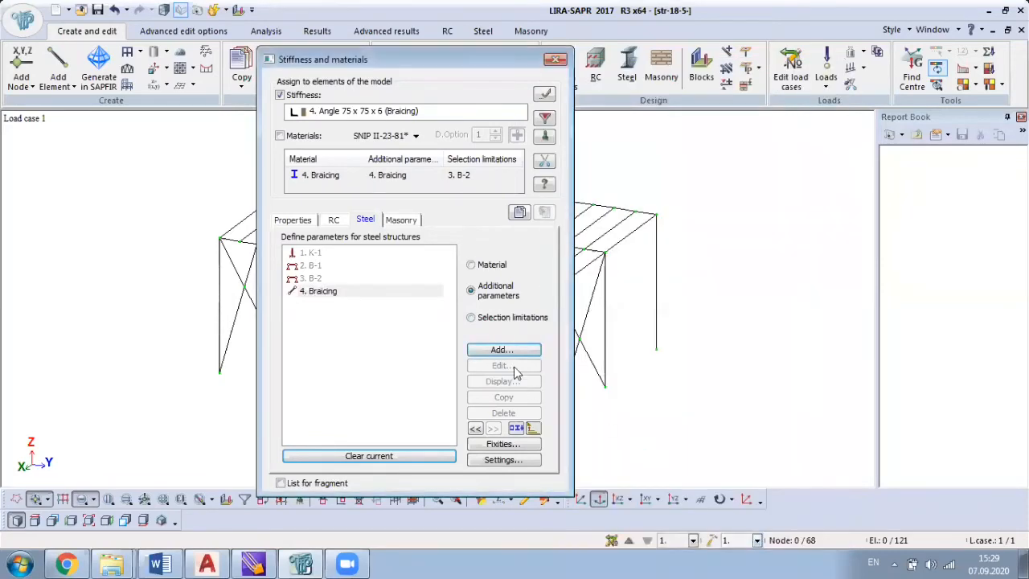
{"action": "left_click", "coordinate": [555, 61]}
Select all six vertical columns of the frame.
{"action": "scroll", "coordinate": [201, 326], "scroll_direction": "up", "scroll_amount": 3}
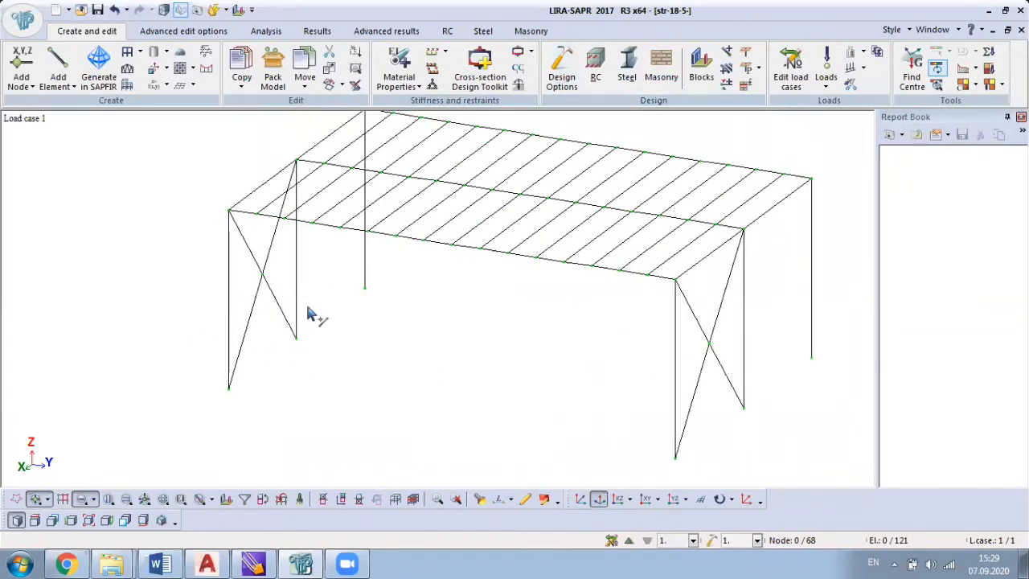
{"action": "middle_click_drag", "start_coordinate": [315, 311], "coordinate": [288, 318]}
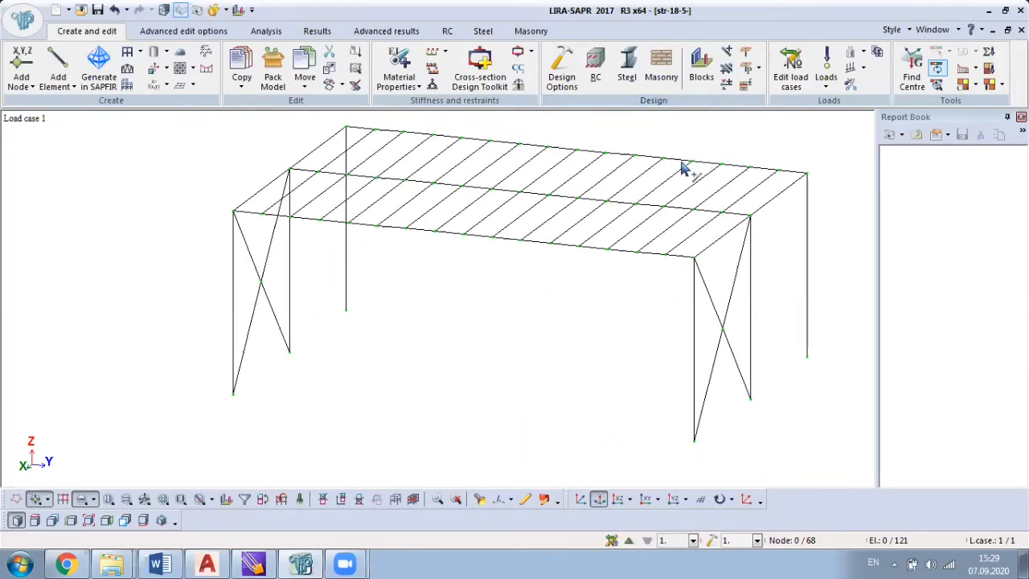
{"action": "left_click_drag", "start_coordinate": [247, 265], "coordinate": [213, 289]}
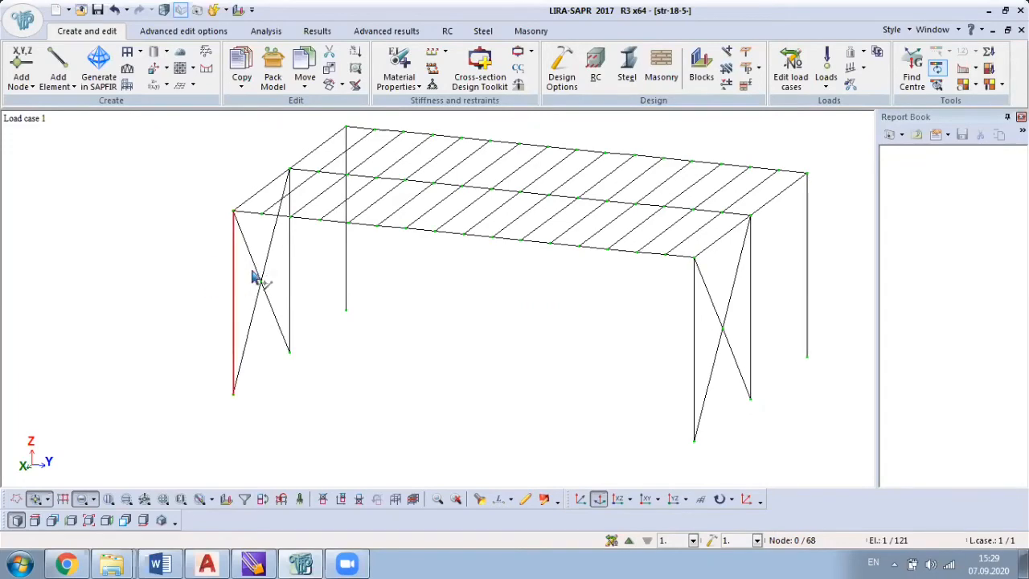
{"action": "left_click", "coordinate": [289, 290]}
{"action": "middle_click_drag", "start_coordinate": [290, 292], "coordinate": [501, 318]}
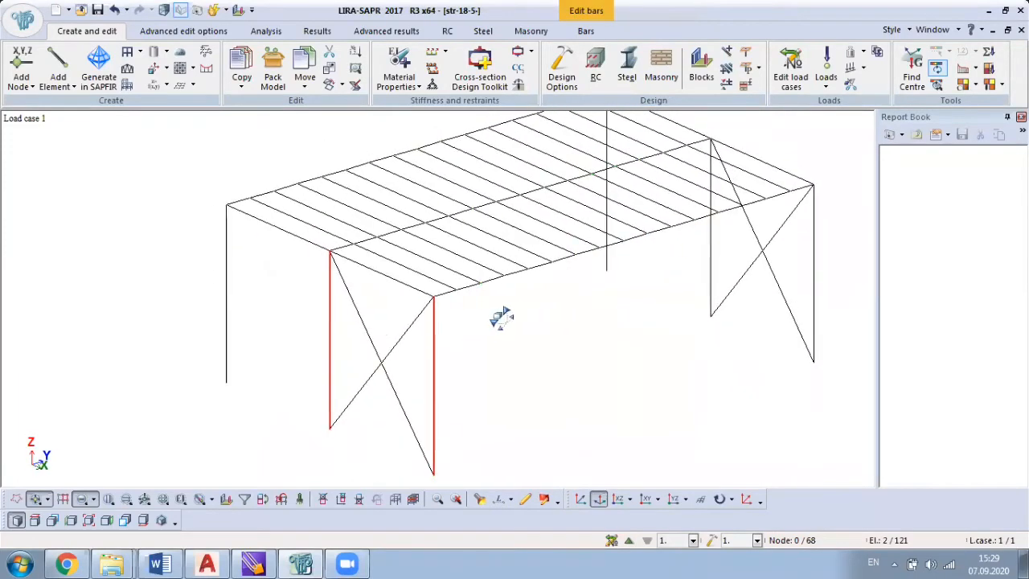
{"action": "left_click_drag", "start_coordinate": [293, 281], "coordinate": [218, 289]}
{"action": "middle_click_drag", "start_coordinate": [505, 317], "coordinate": [512, 264]}
{"action": "left_click_drag", "start_coordinate": [739, 261], "coordinate": [599, 294]}
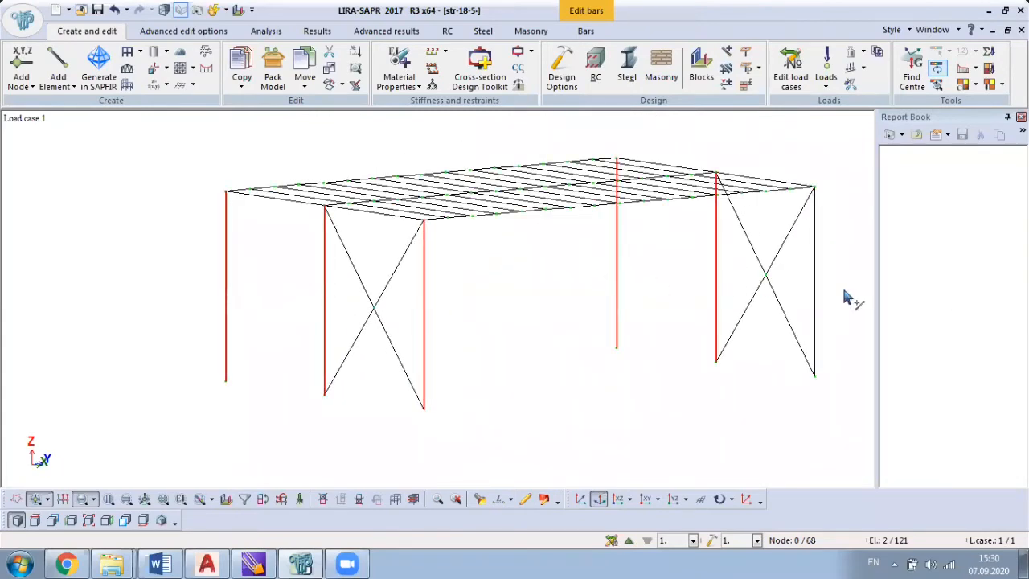
{"action": "left_click_drag", "start_coordinate": [840, 282], "coordinate": [796, 306]}
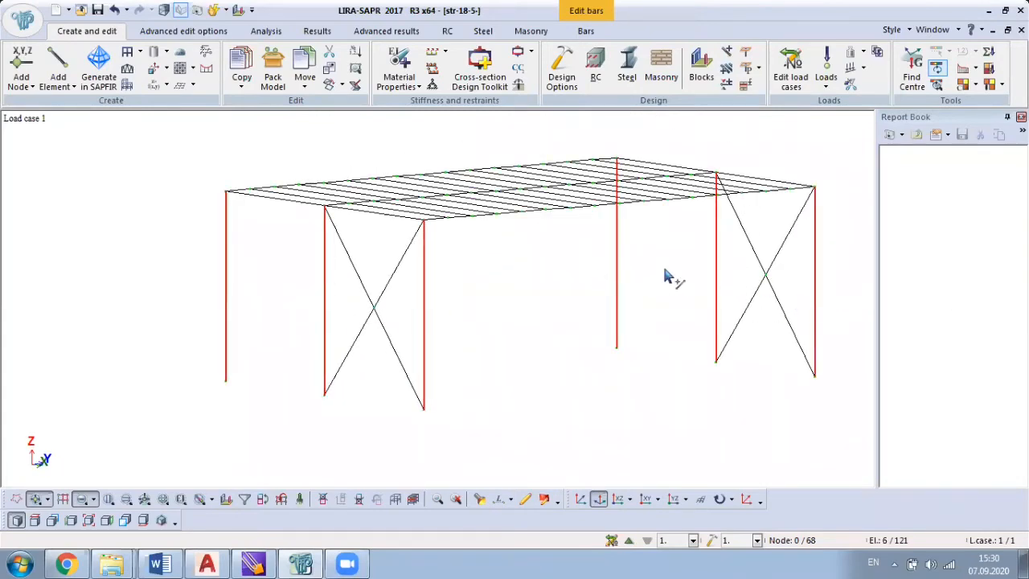
Make K-1 the current steel material, additional parameters and selection limitations alongside the built-up I-section (K-1) stiffness.
{"action": "middle_click_drag", "start_coordinate": [669, 273], "coordinate": [377, 194]}
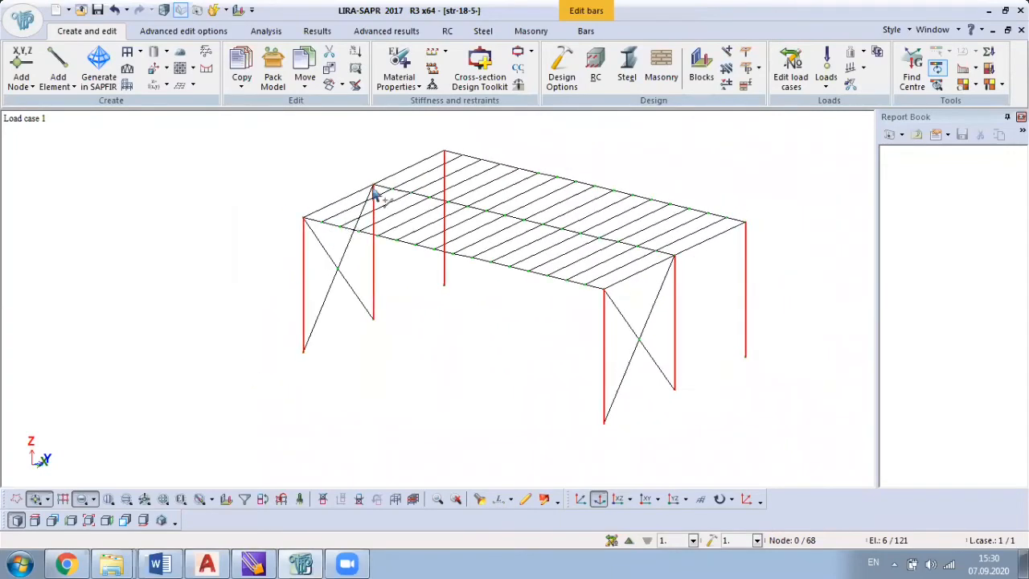
{"action": "left_click", "coordinate": [400, 61]}
{"action": "left_click", "coordinate": [348, 253]}
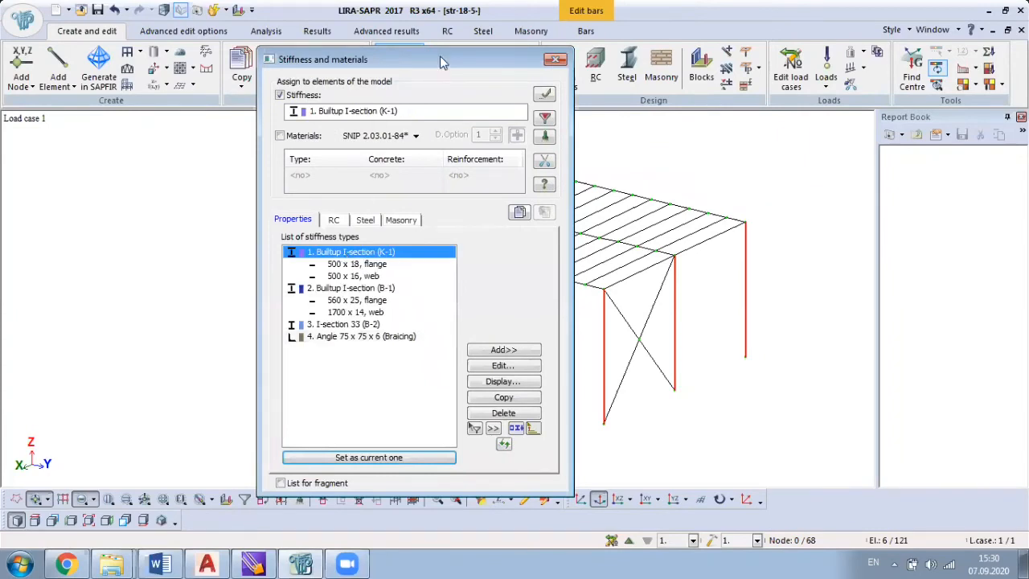
{"action": "left_click_drag", "start_coordinate": [435, 55], "coordinate": [277, 58]}
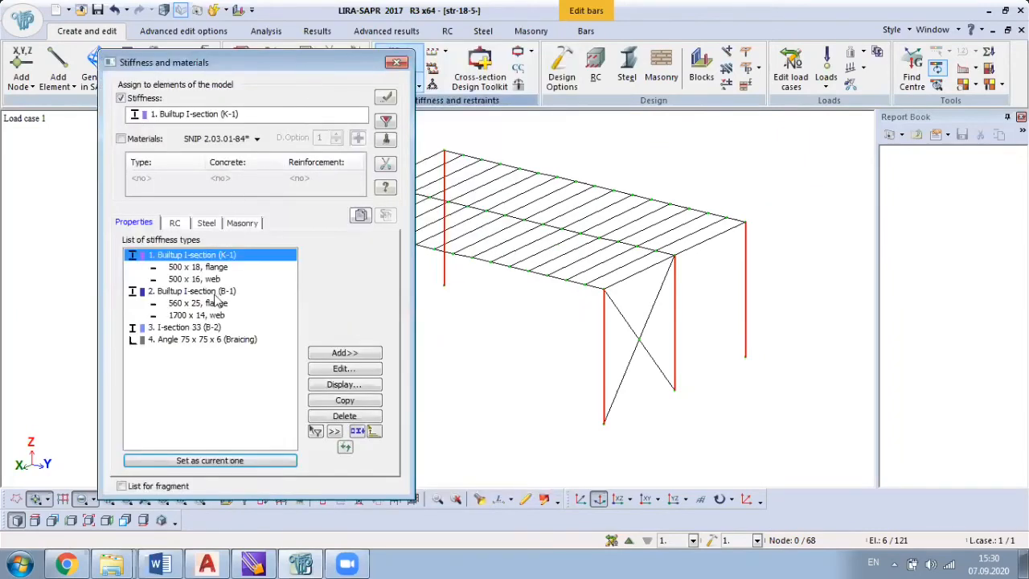
{"action": "left_click", "coordinate": [206, 224]}
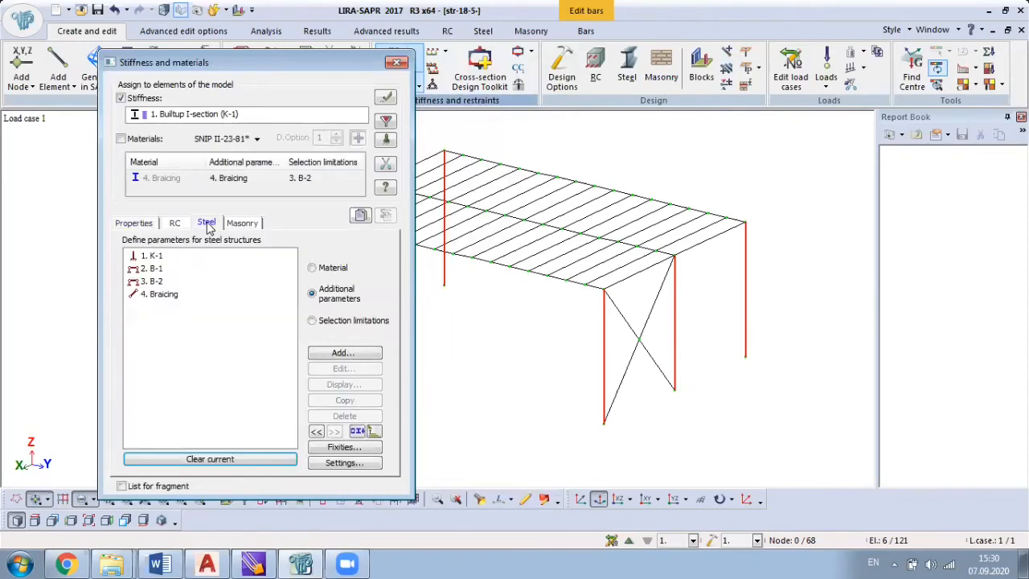
{"action": "left_click", "coordinate": [154, 257]}
{"action": "double_click", "coordinate": [155, 258]}
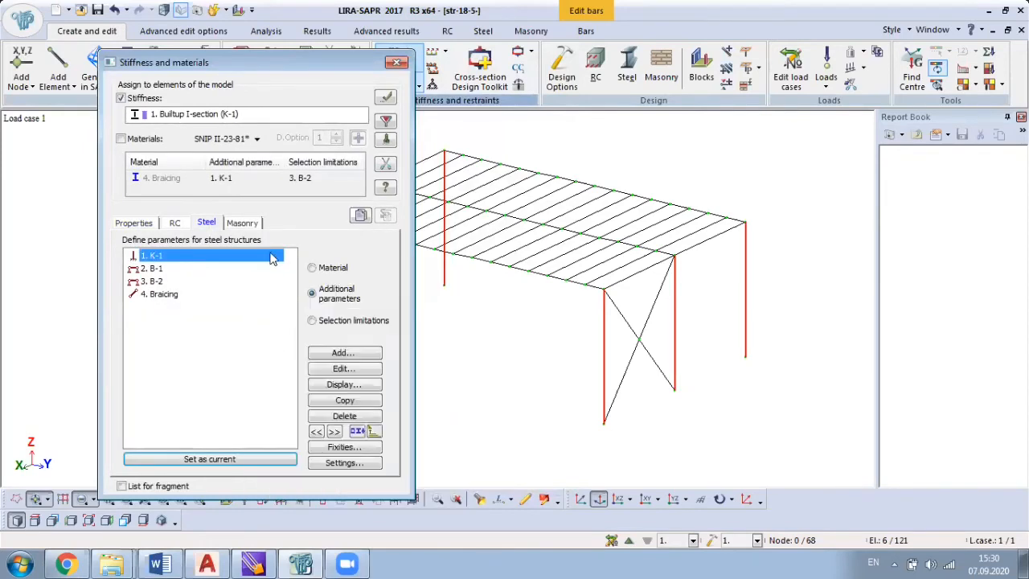
{"action": "left_click", "coordinate": [330, 268]}
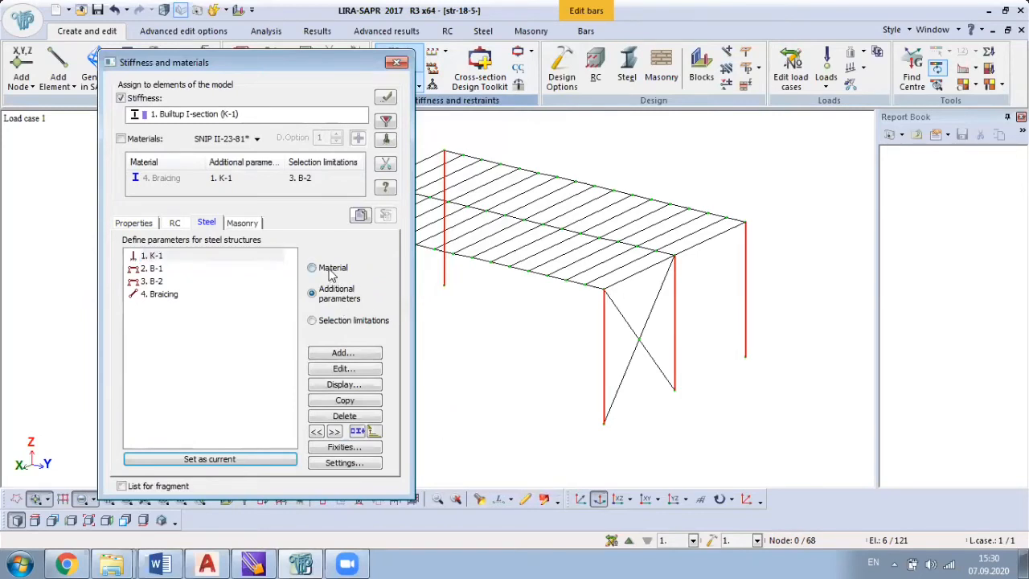
{"action": "double_click", "coordinate": [171, 257]}
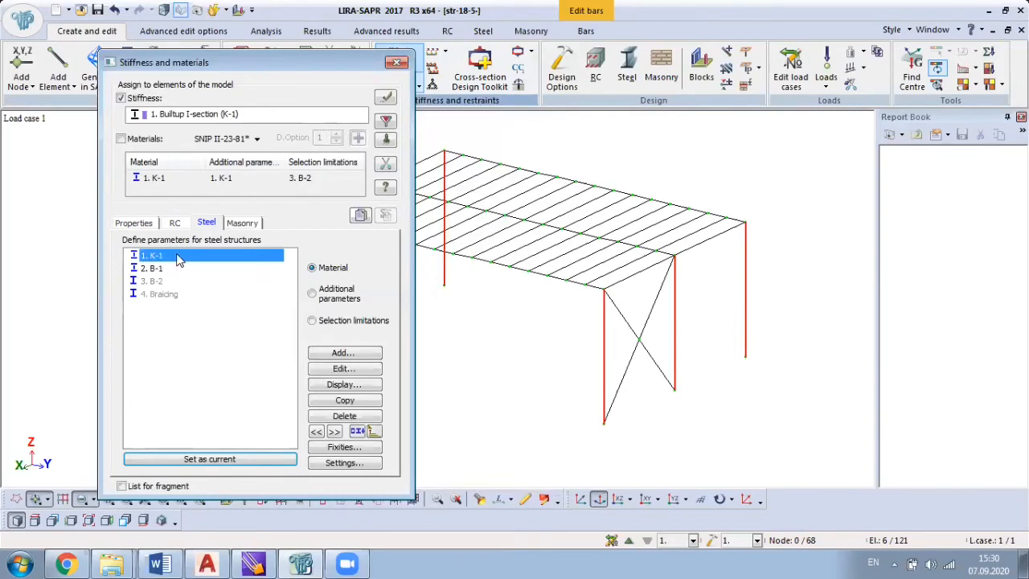
{"action": "left_click", "coordinate": [330, 322]}
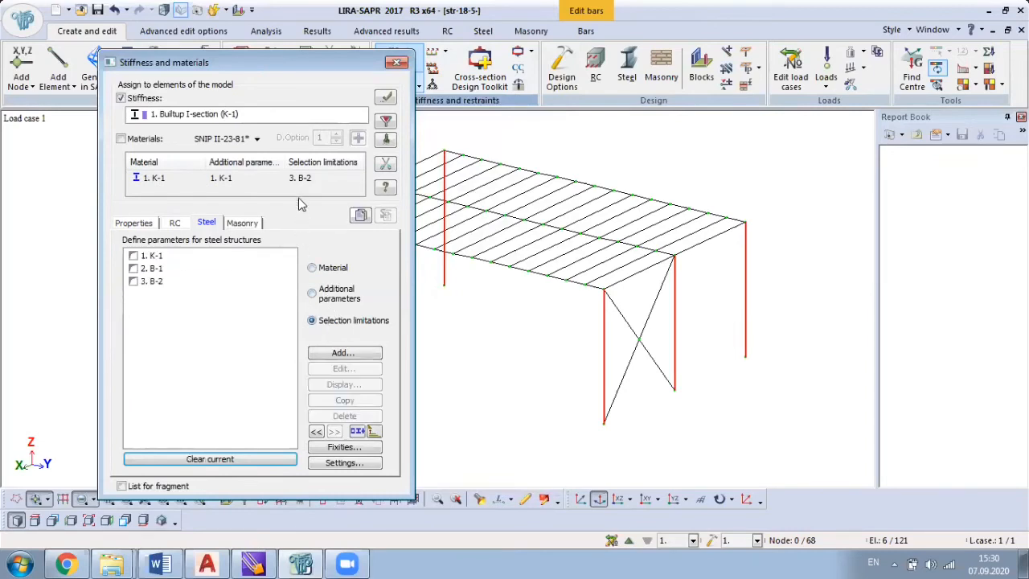
{"action": "double_click", "coordinate": [161, 256]}
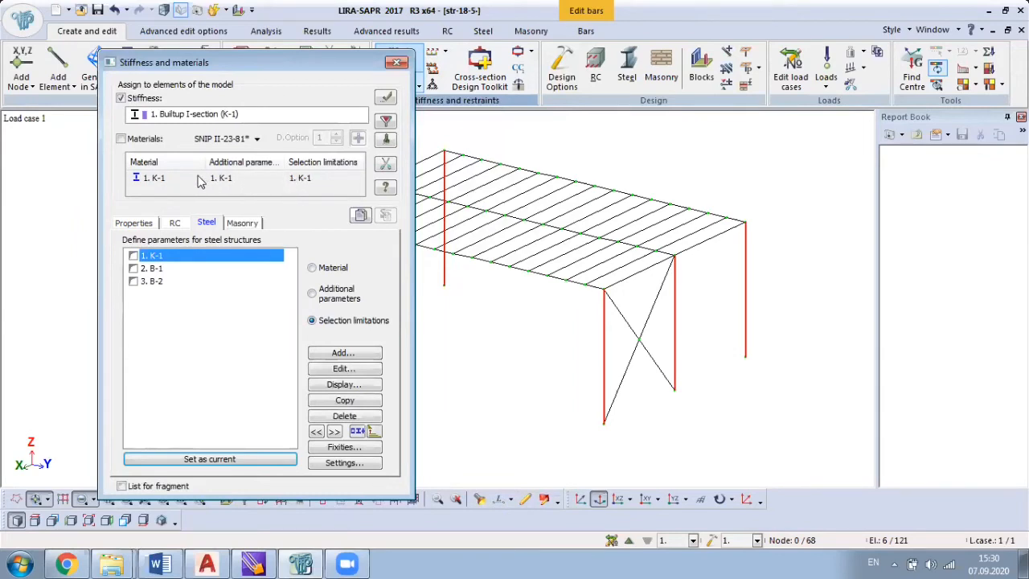
Assign the K-1 stiffness and materials to the selected columns with 5 design sections, and close the design sections dialog.
{"action": "left_click", "coordinate": [122, 139]}
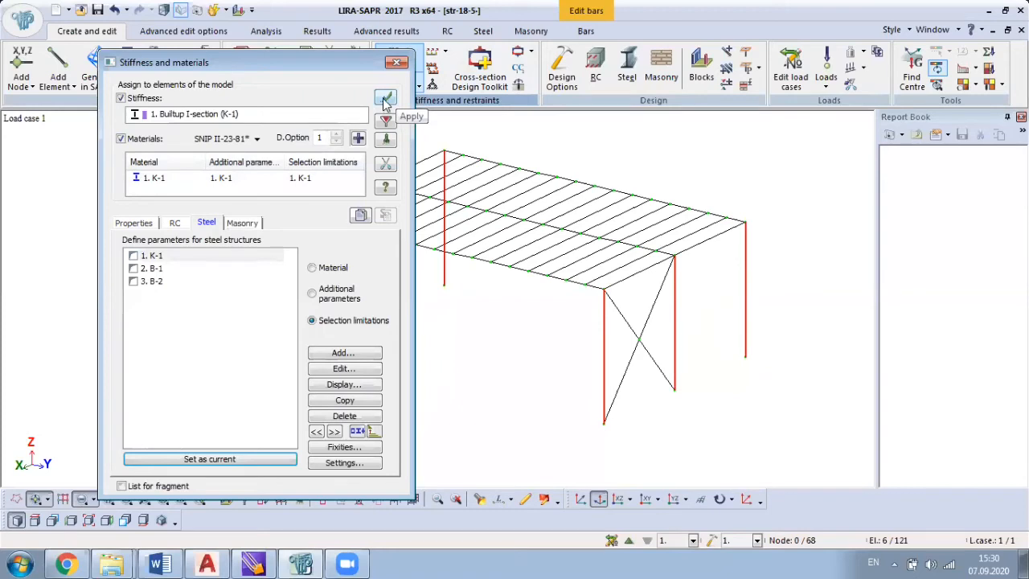
{"action": "left_click", "coordinate": [385, 97]}
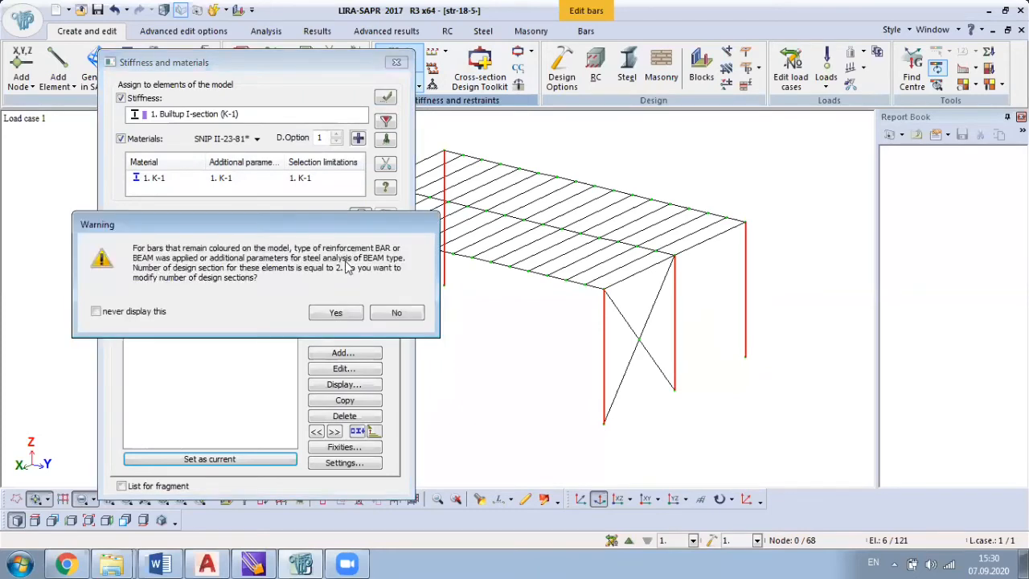
{"action": "left_click", "coordinate": [336, 316]}
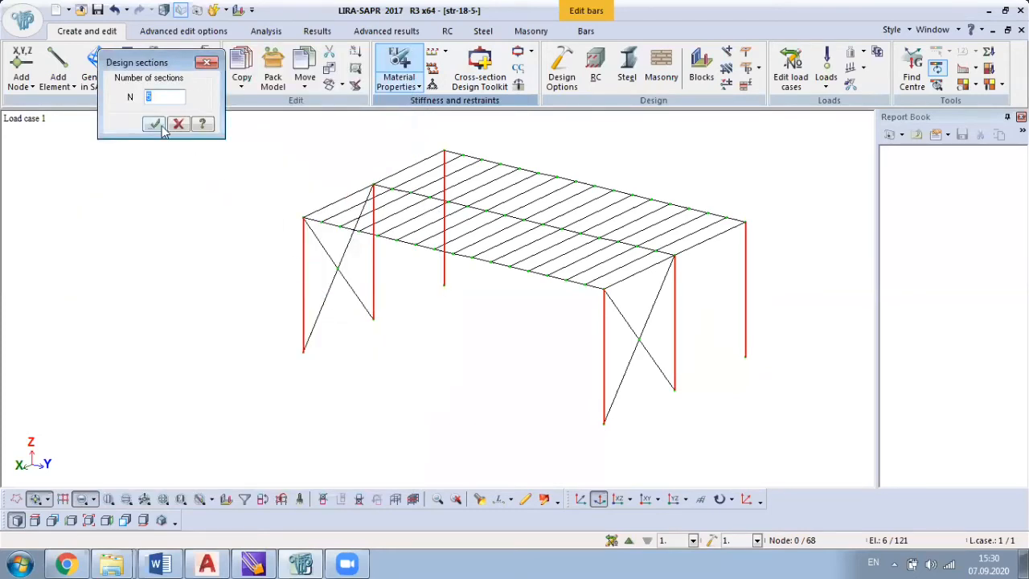
{"action": "left_click", "coordinate": [155, 125]}
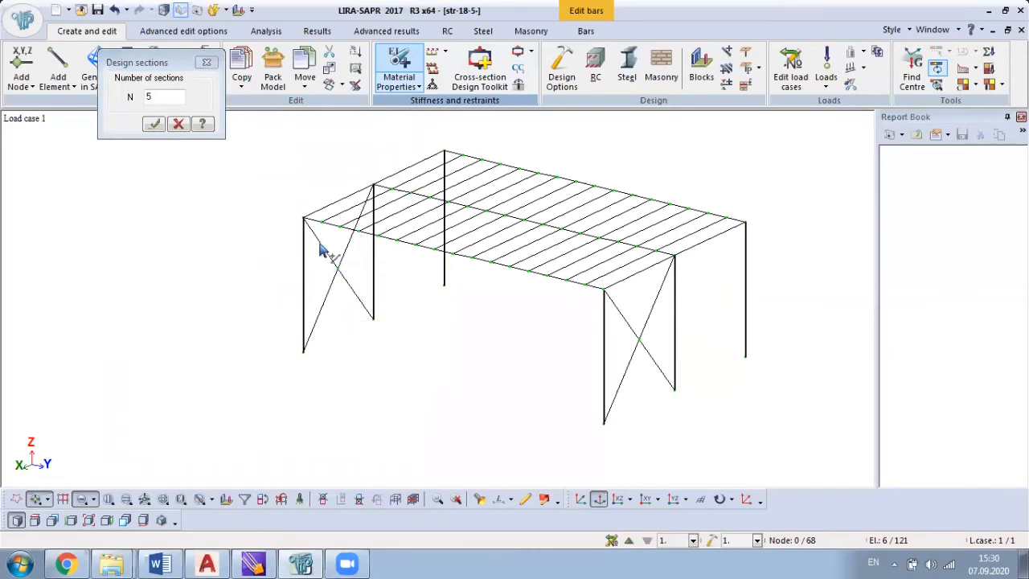
{"action": "left_click", "coordinate": [208, 81]}
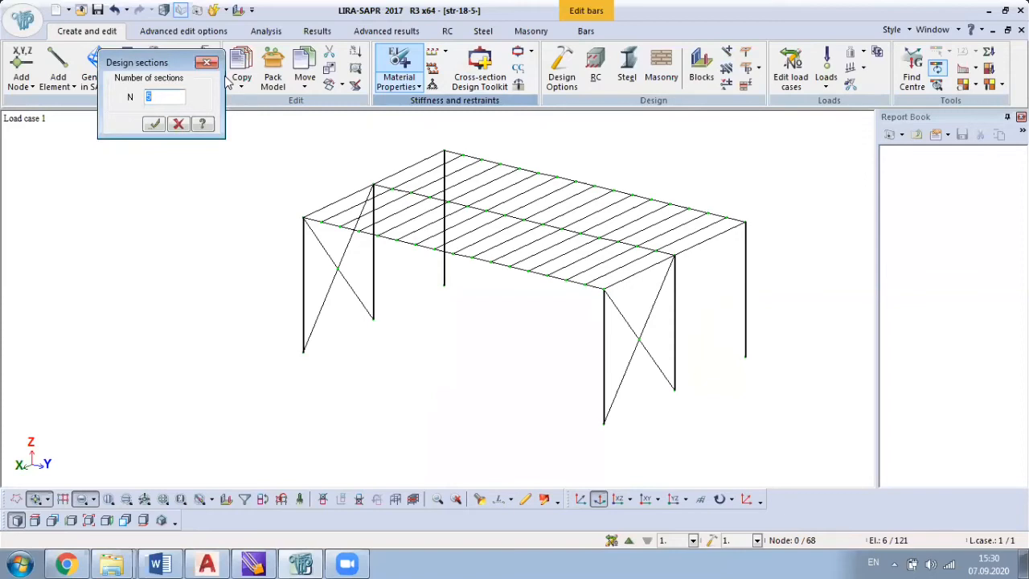
{"action": "left_click", "coordinate": [208, 62]}
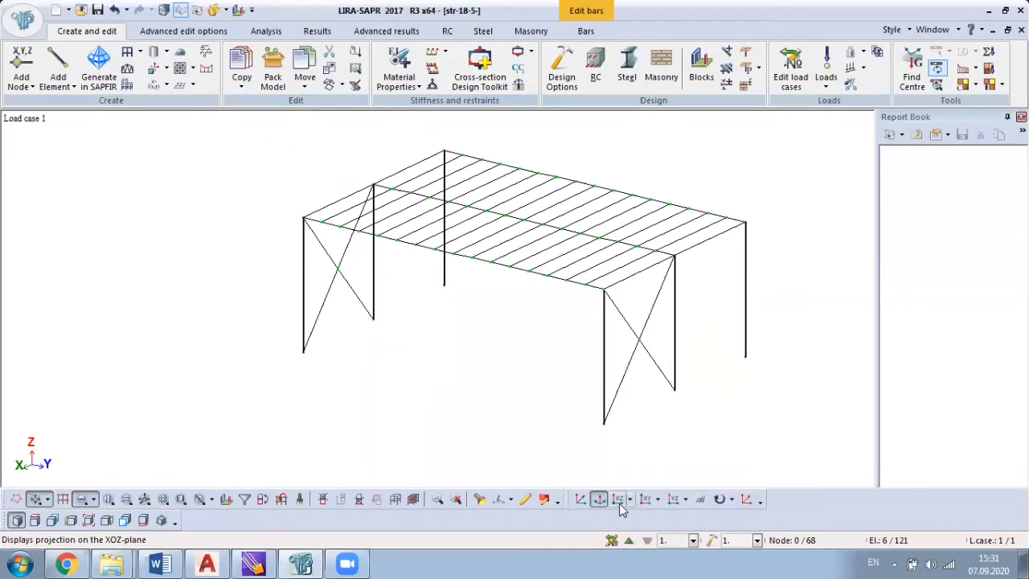
Select all horizontal bars of the roof grid and isolate them as a fragment.
{"action": "left_click", "coordinate": [119, 498]}
{"action": "middle_click_drag", "start_coordinate": [567, 354], "coordinate": [557, 328]}
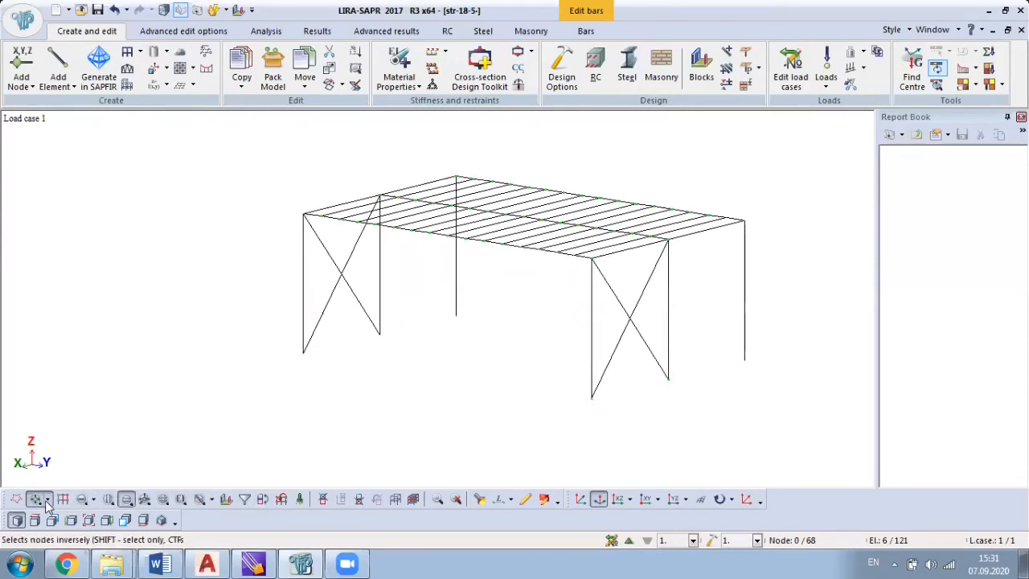
{"action": "middle_click_drag", "start_coordinate": [179, 303], "coordinate": [294, 230]}
{"action": "left_click_drag", "start_coordinate": [201, 149], "coordinate": [772, 243]}
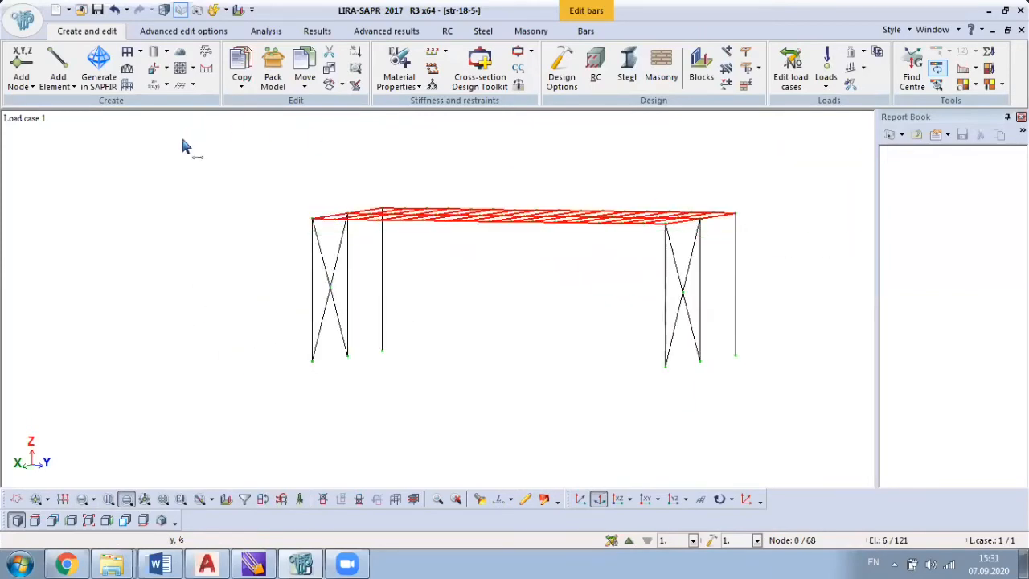
{"action": "right_click", "coordinate": [141, 154]}
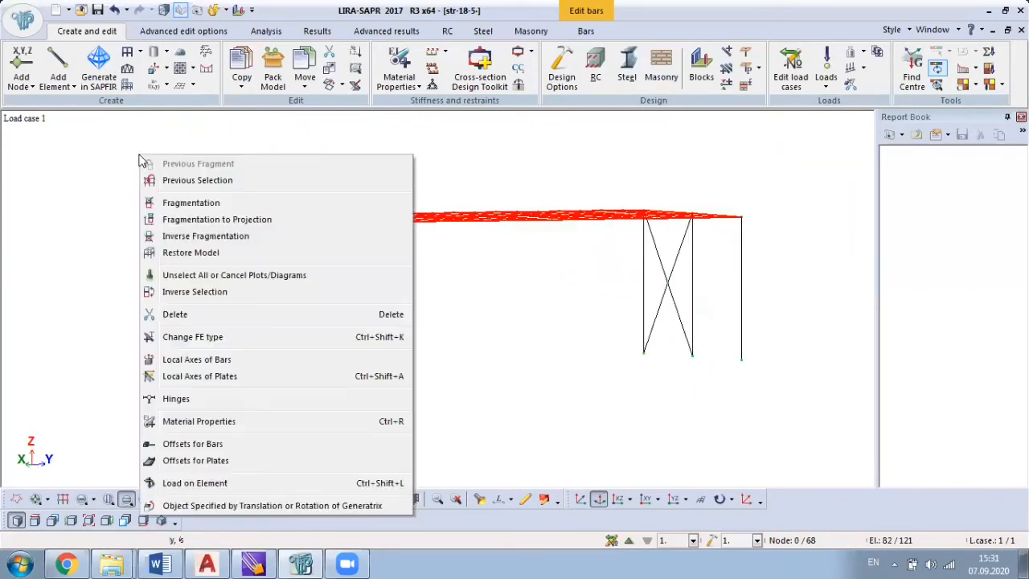
{"action": "left_click", "coordinate": [191, 205]}
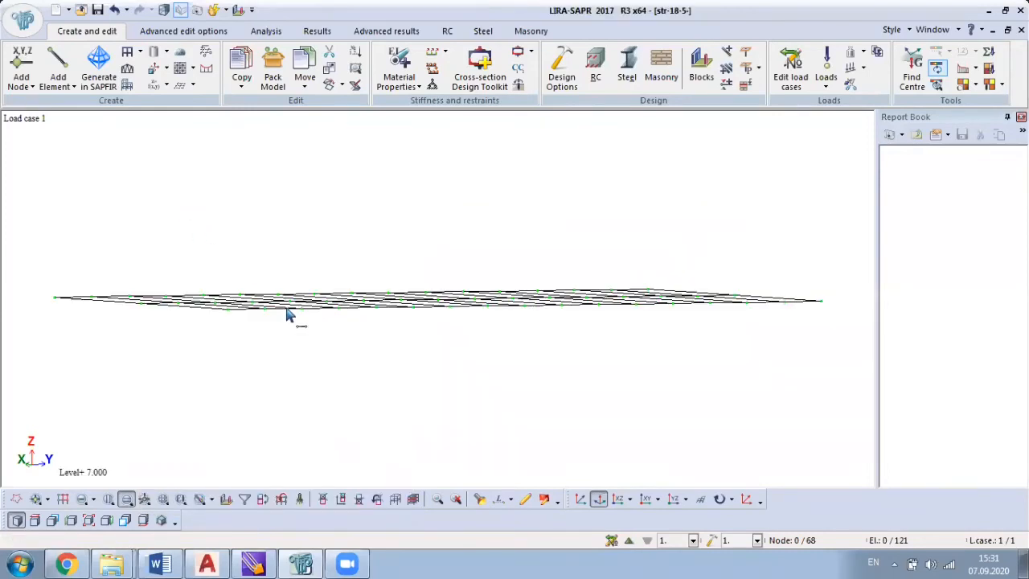
Select the two outer beam lines running along Y, with their nodes, in the XY projection and return to the isometric view.
{"action": "left_click", "coordinate": [613, 500]}
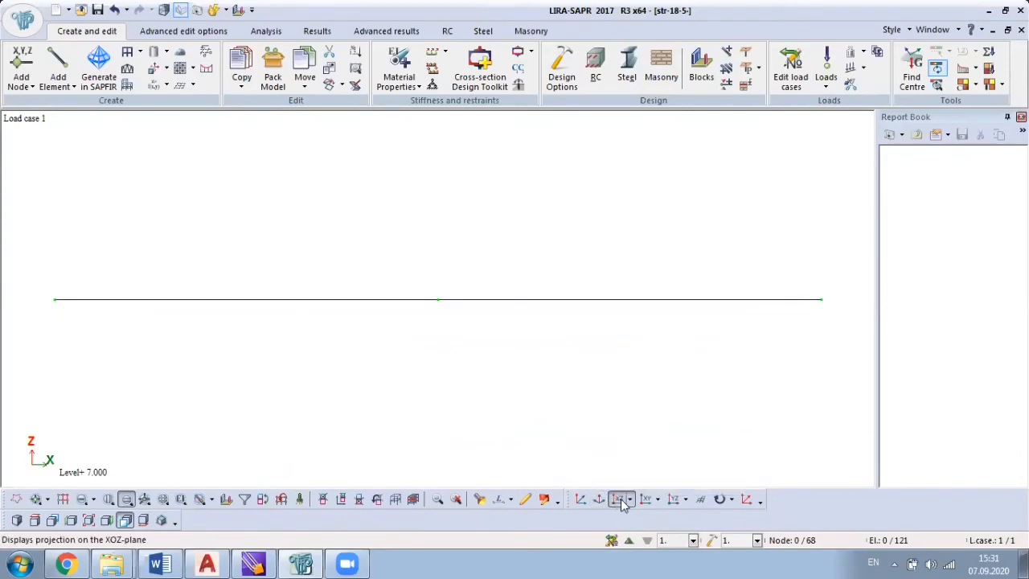
{"action": "left_click", "coordinate": [631, 499]}
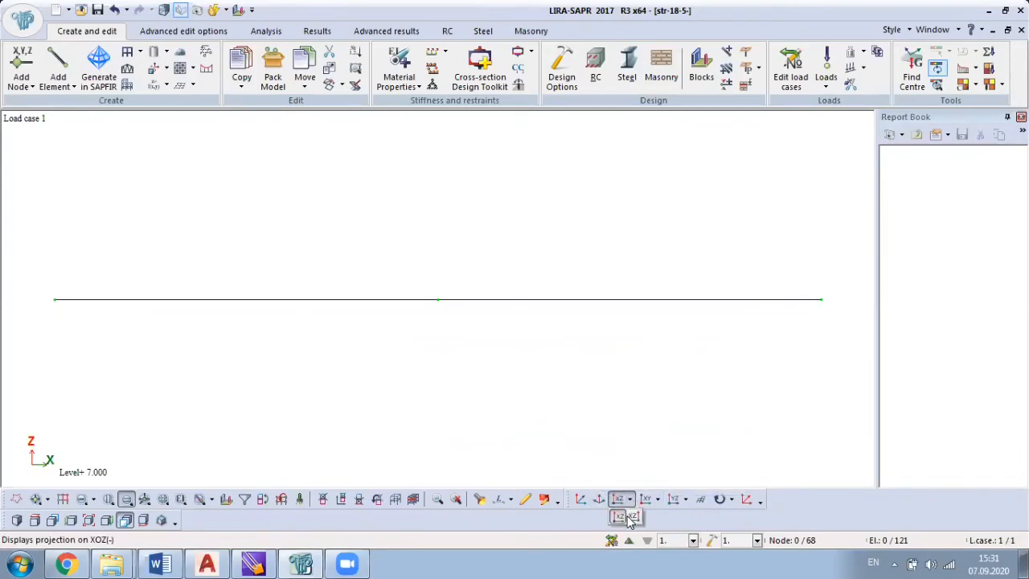
{"action": "left_click", "coordinate": [648, 499]}
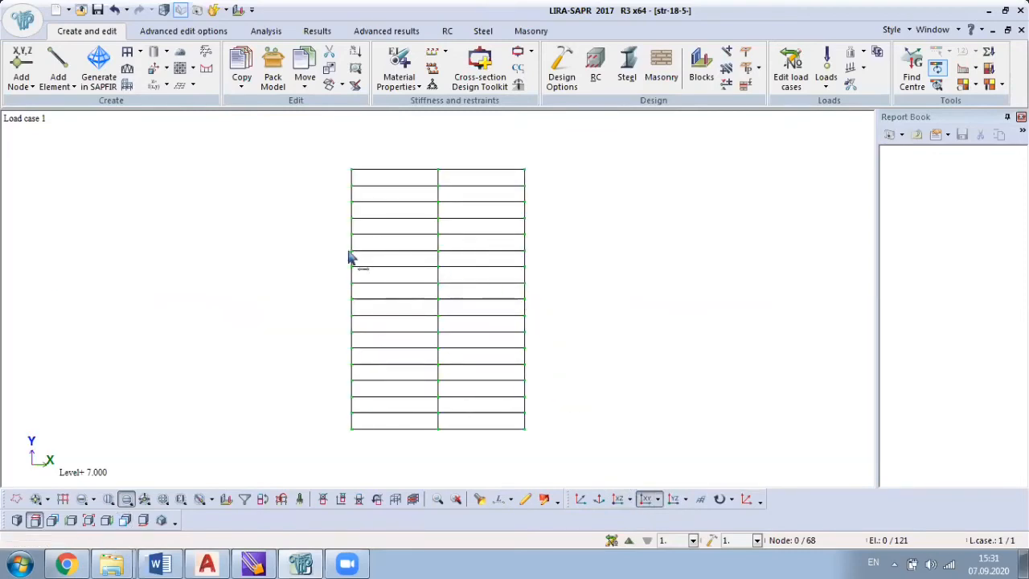
{"action": "left_click", "coordinate": [35, 498]}
{"action": "left_click_drag", "start_coordinate": [282, 137], "coordinate": [359, 468]}
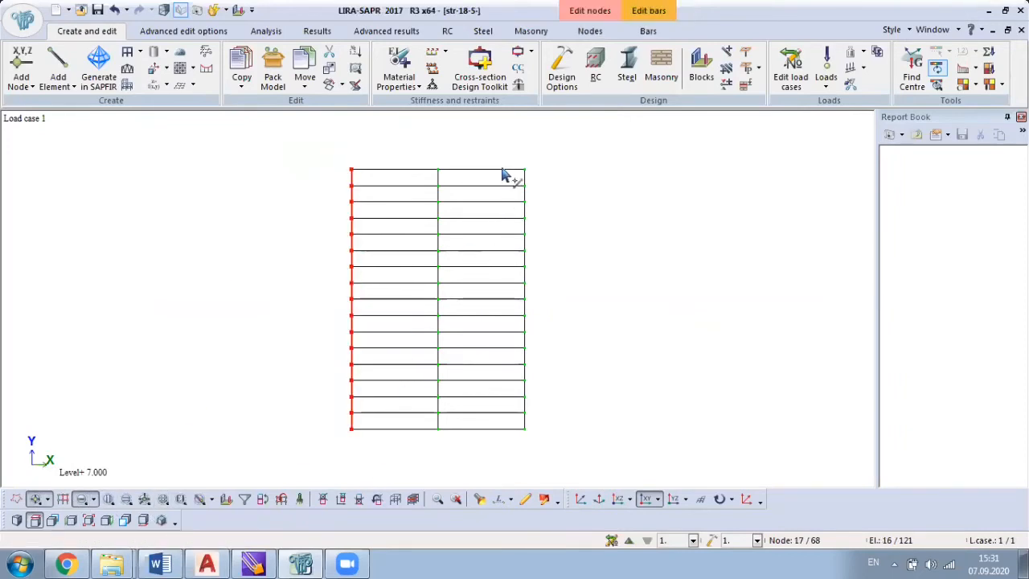
{"action": "left_click_drag", "start_coordinate": [518, 153], "coordinate": [555, 456]}
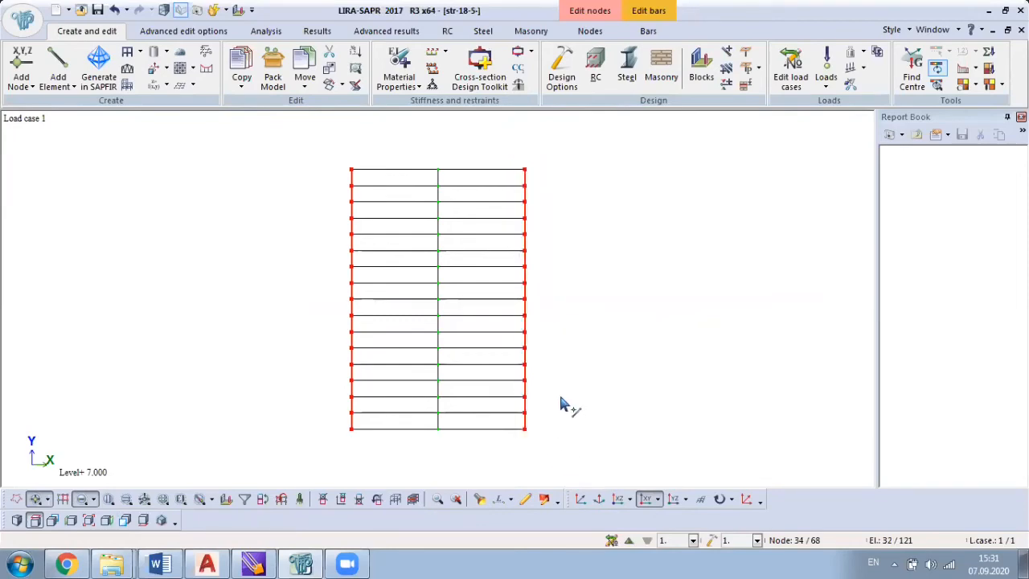
{"action": "key", "text": "ctrl+i"}
{"action": "left_click_drag", "start_coordinate": [746, 264], "coordinate": [756, 252]}
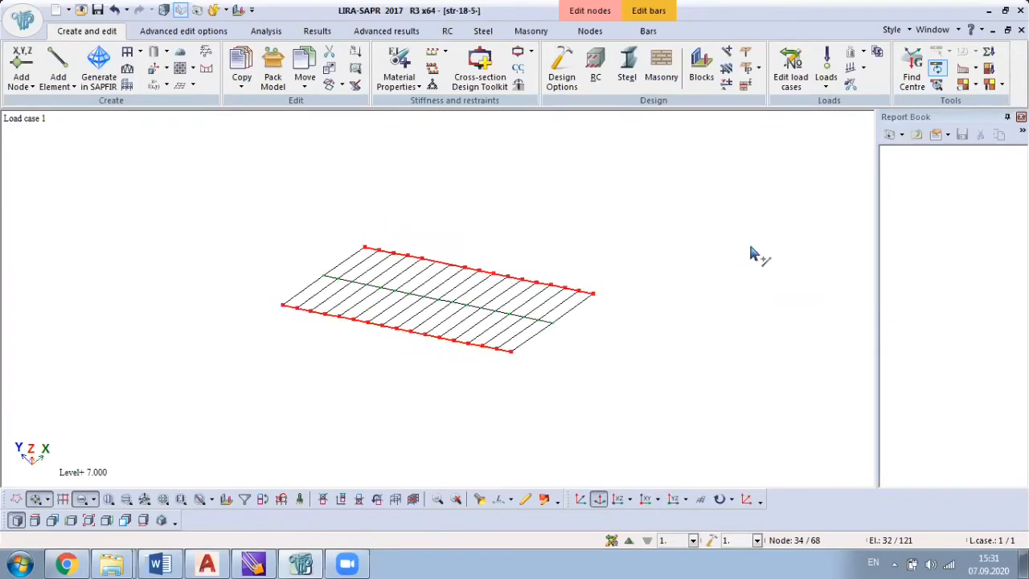
Make the built-up I-section (B-1) the current stiffness and B-1 the current steel material, additional parameters and selection limitations.
{"action": "left_click", "coordinate": [402, 90]}
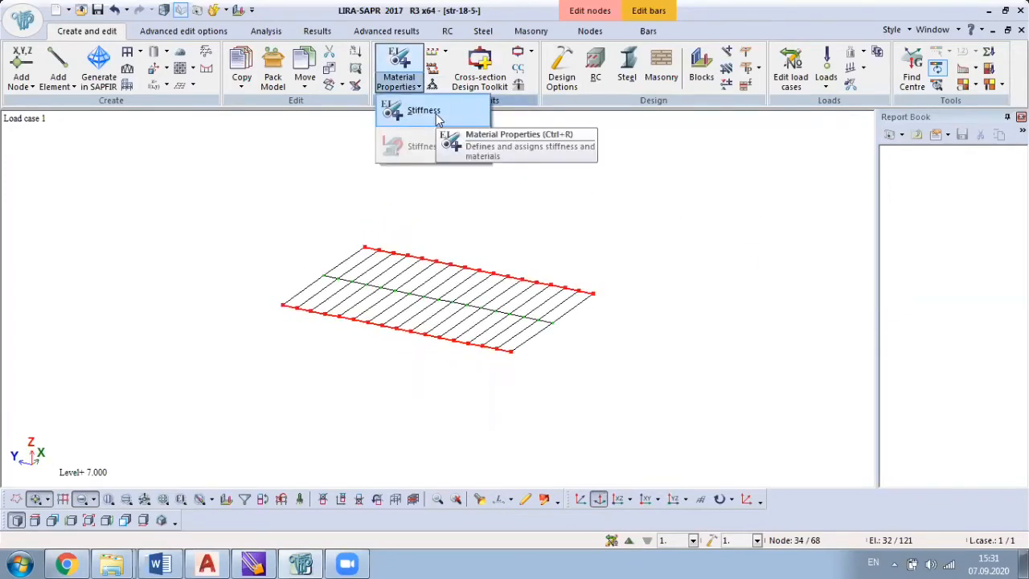
{"action": "left_click", "coordinate": [426, 112]}
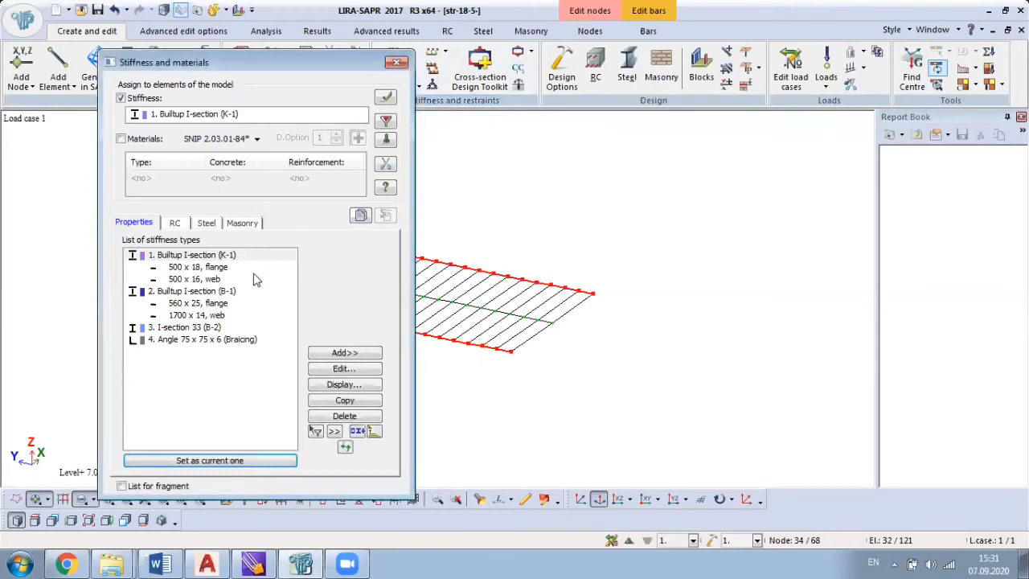
{"action": "double_click", "coordinate": [193, 292]}
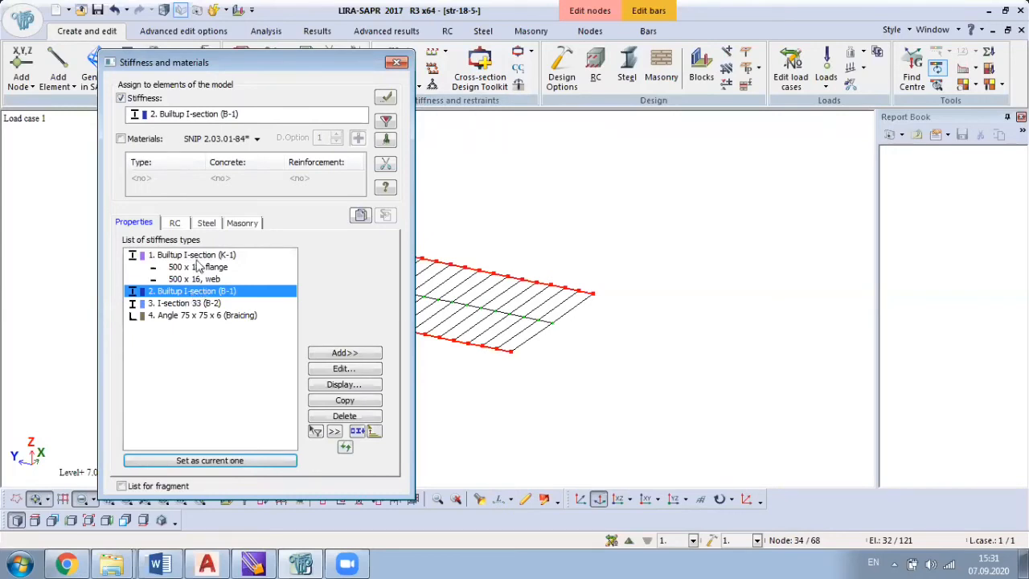
{"action": "left_click", "coordinate": [203, 226]}
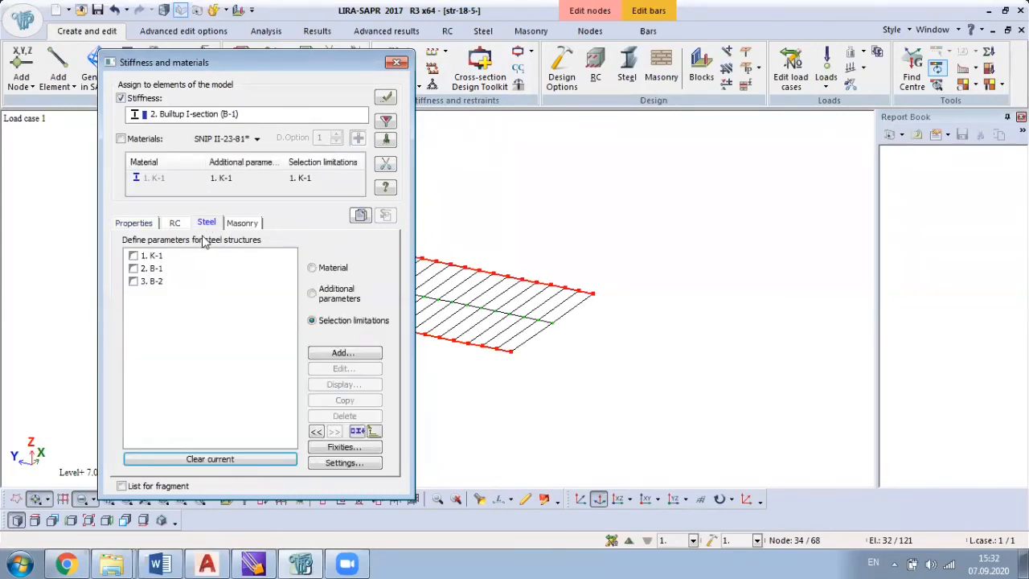
{"action": "left_click", "coordinate": [331, 269]}
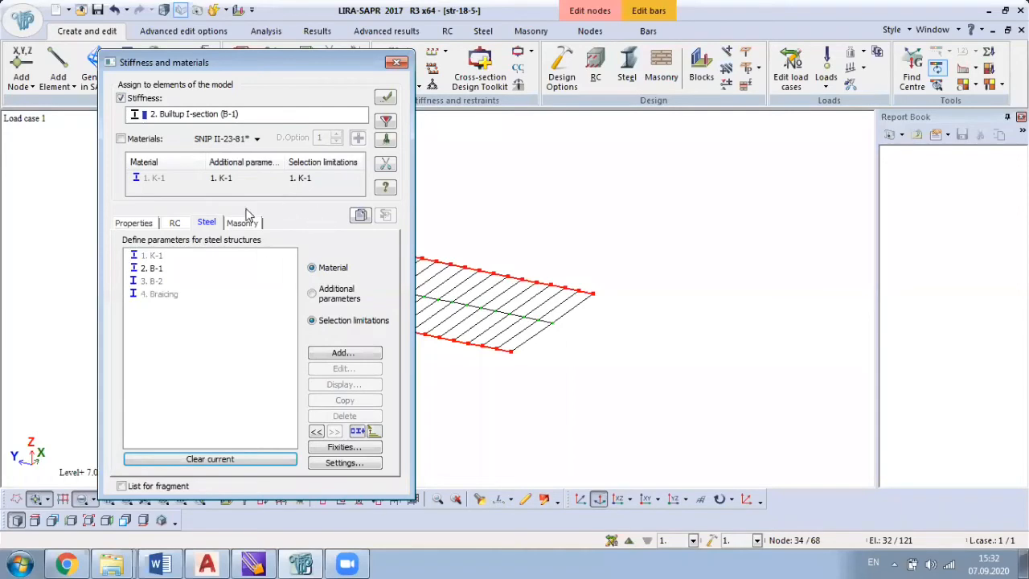
{"action": "left_click", "coordinate": [147, 267]}
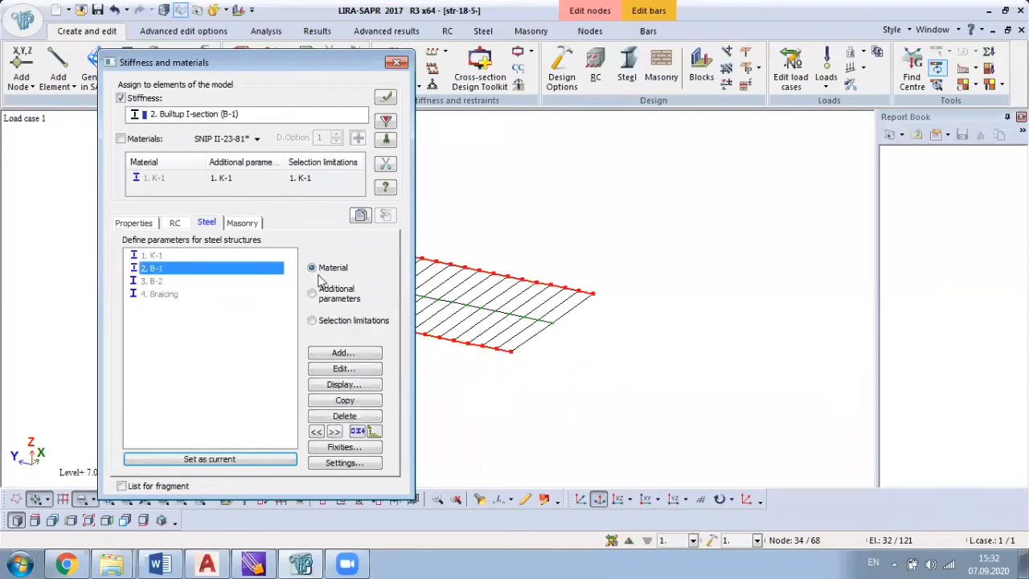
{"action": "left_click", "coordinate": [319, 294]}
{"action": "left_click", "coordinate": [160, 269]}
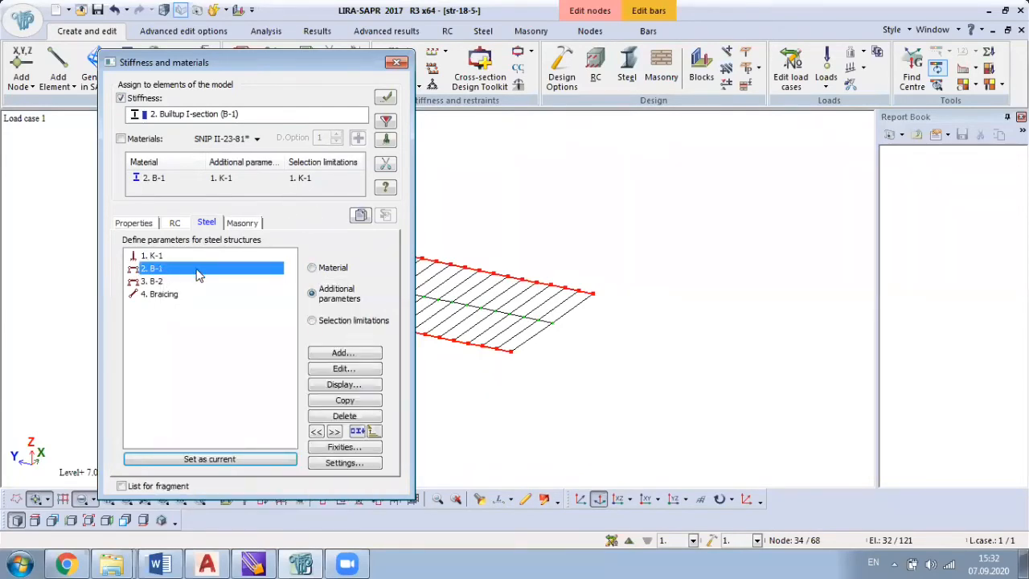
{"action": "left_click", "coordinate": [310, 321]}
{"action": "left_click", "coordinate": [154, 269]}
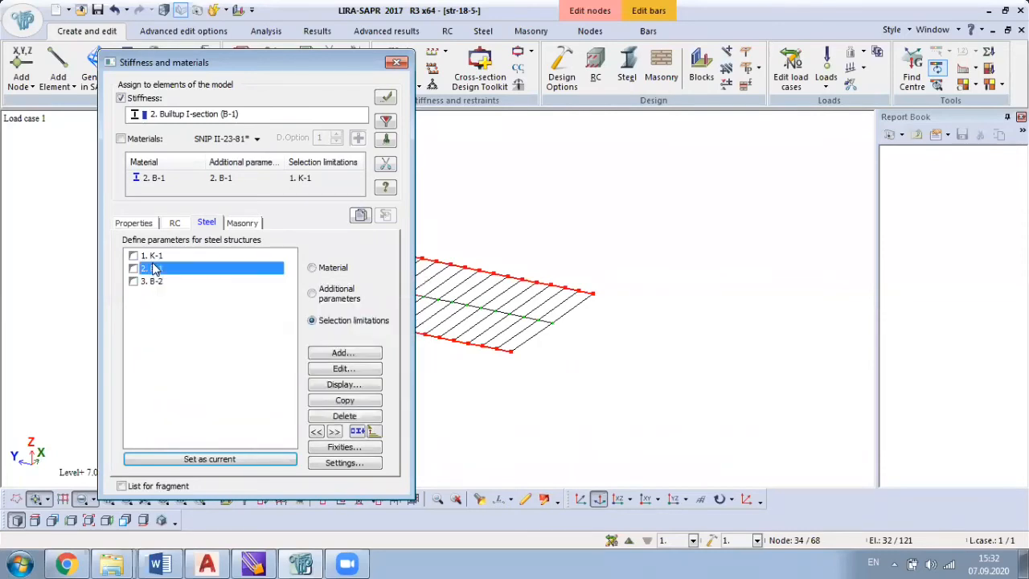
Assign the B-1 stiffness and materials to the selected outer beams with 5 design sections, and close the design sections dialog.
{"action": "left_click", "coordinate": [121, 139]}
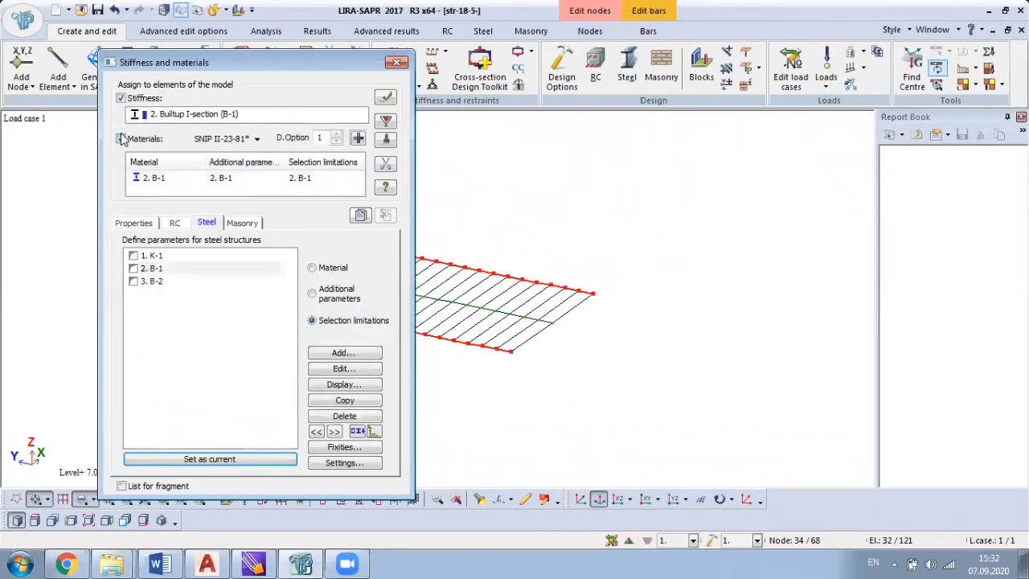
{"action": "left_click", "coordinate": [386, 98]}
{"action": "left_click", "coordinate": [335, 313]}
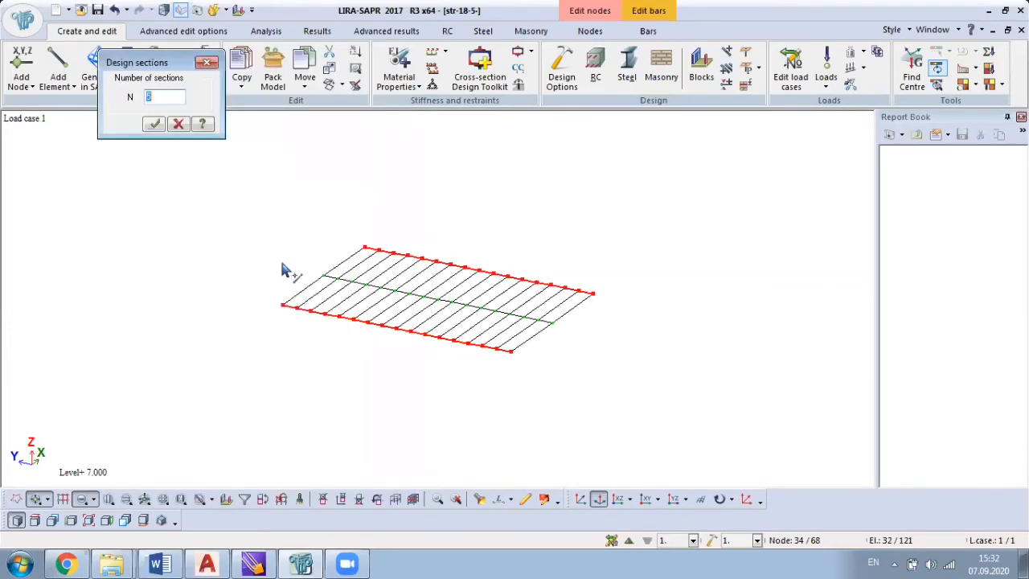
{"action": "left_click", "coordinate": [153, 125]}
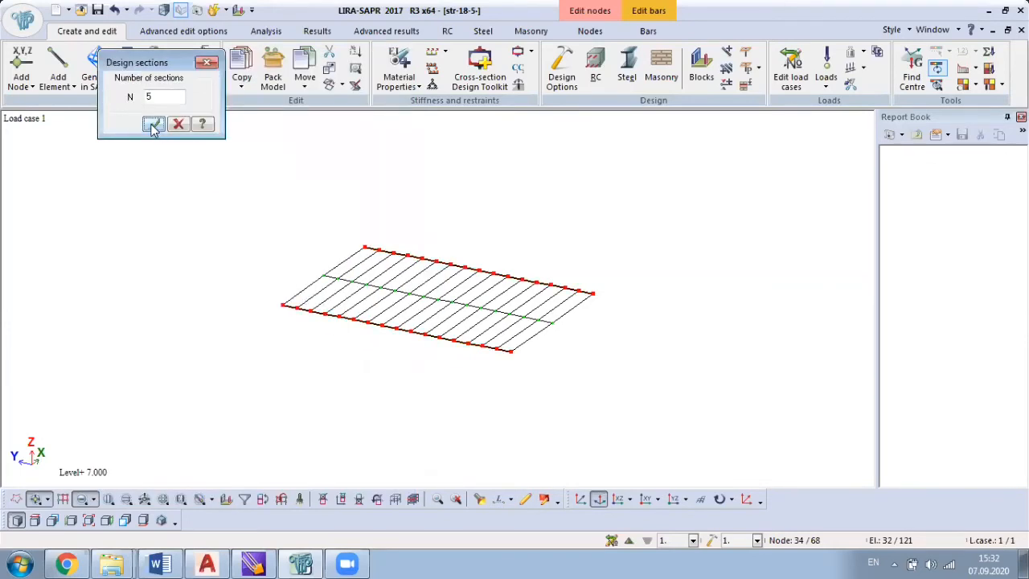
{"action": "left_click", "coordinate": [207, 62]}
Clear the current selection and select the middle beam line running along Y, with its nodes, in the XY projection.
{"action": "middle_click_drag", "start_coordinate": [281, 337], "coordinate": [364, 426]}
{"action": "scroll", "coordinate": [489, 339], "scroll_direction": "up", "scroll_amount": 3}
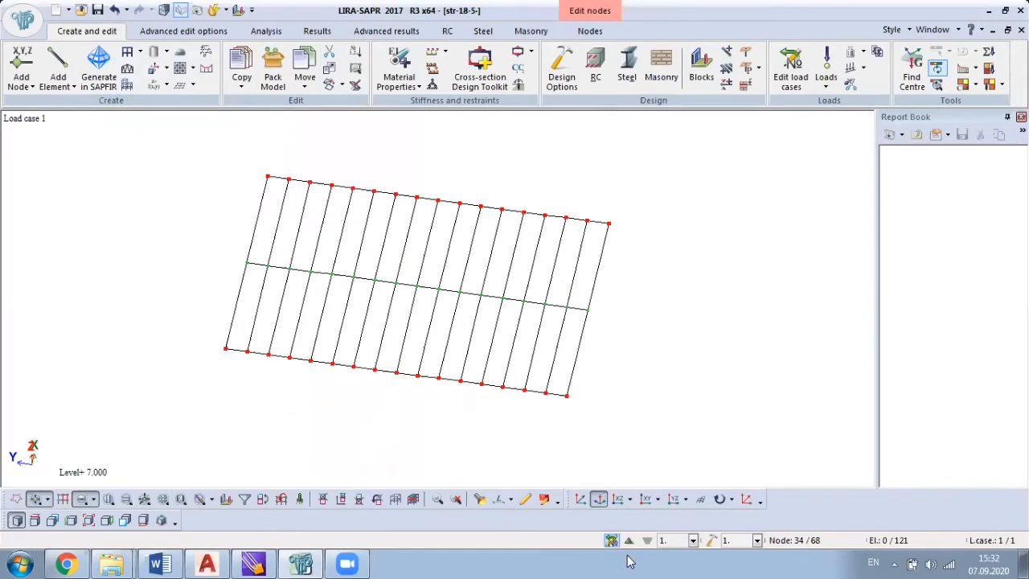
{"action": "left_click", "coordinate": [618, 499]}
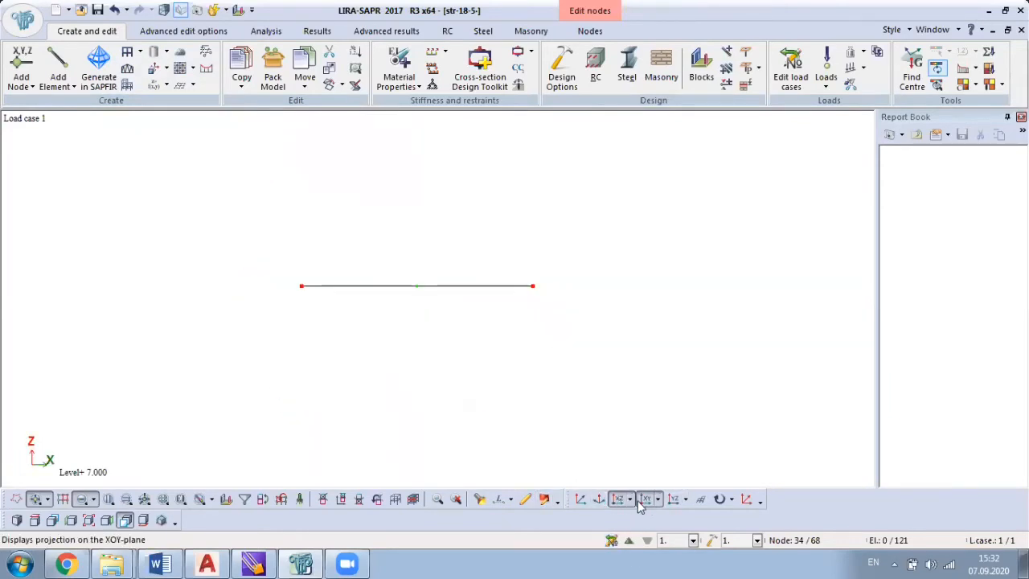
{"action": "left_click", "coordinate": [645, 499]}
{"action": "scroll", "coordinate": [406, 378], "scroll_direction": "down", "scroll_amount": 3}
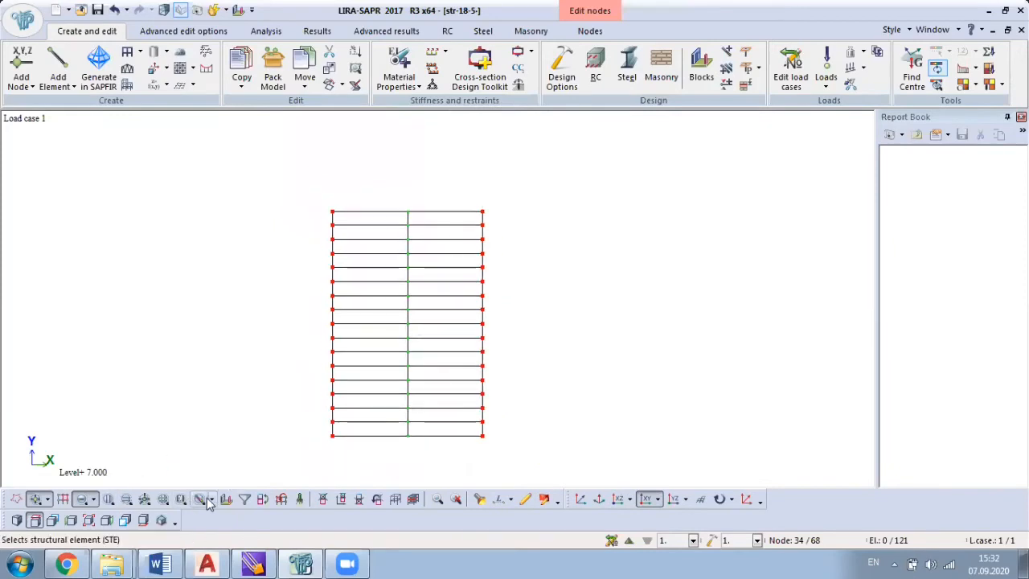
{"action": "left_click", "coordinate": [300, 500]}
{"action": "left_click_drag", "start_coordinate": [404, 188], "coordinate": [422, 452]}
Assign the built-up I-section (B-1) stiffness to the middle beam line, and try to apply it again with materials included.
{"action": "left_click", "coordinate": [406, 78]}
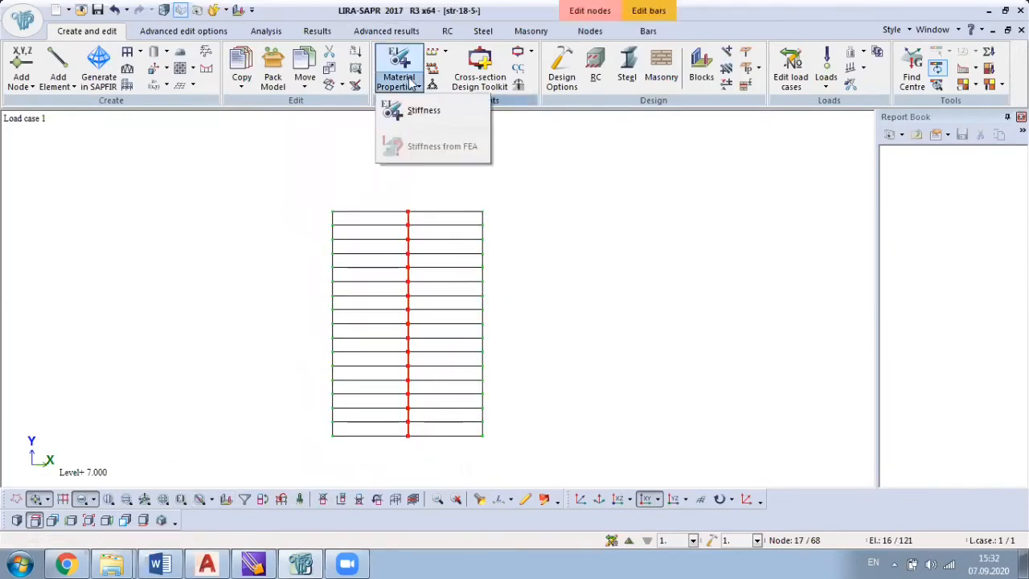
{"action": "left_click", "coordinate": [422, 113]}
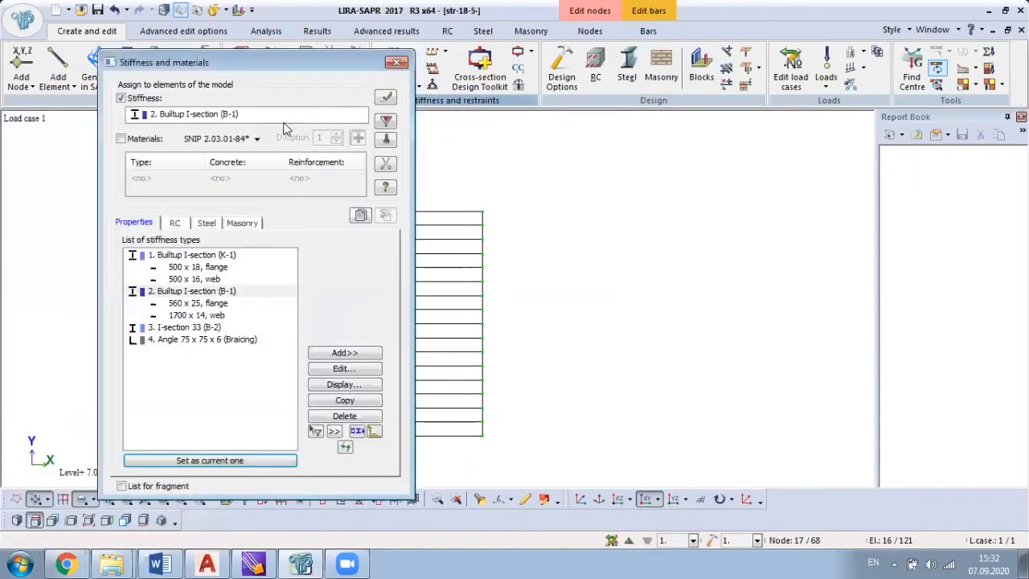
{"action": "left_click", "coordinate": [385, 96]}
{"action": "left_click", "coordinate": [120, 138]}
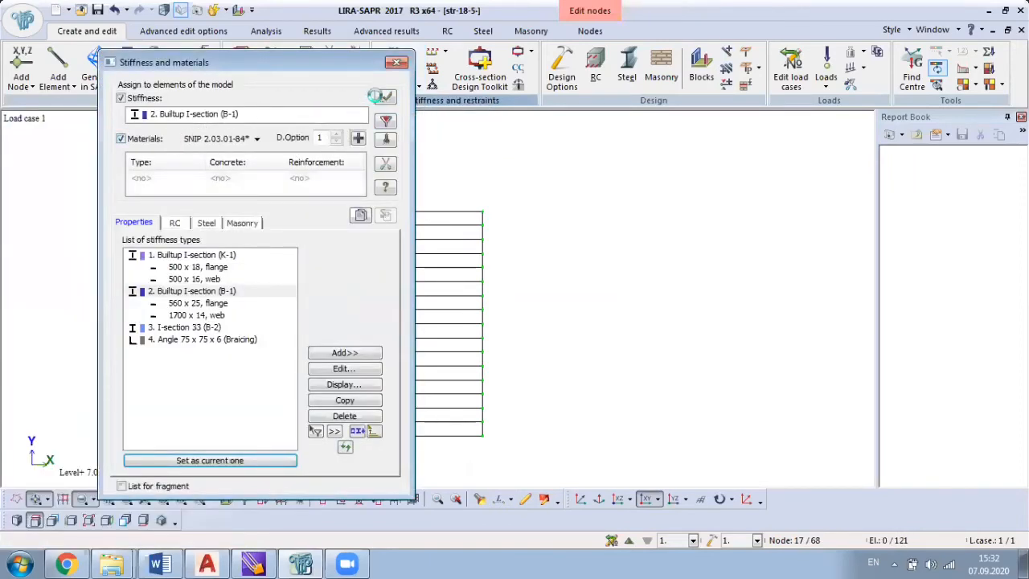
{"action": "left_click", "coordinate": [386, 97]}
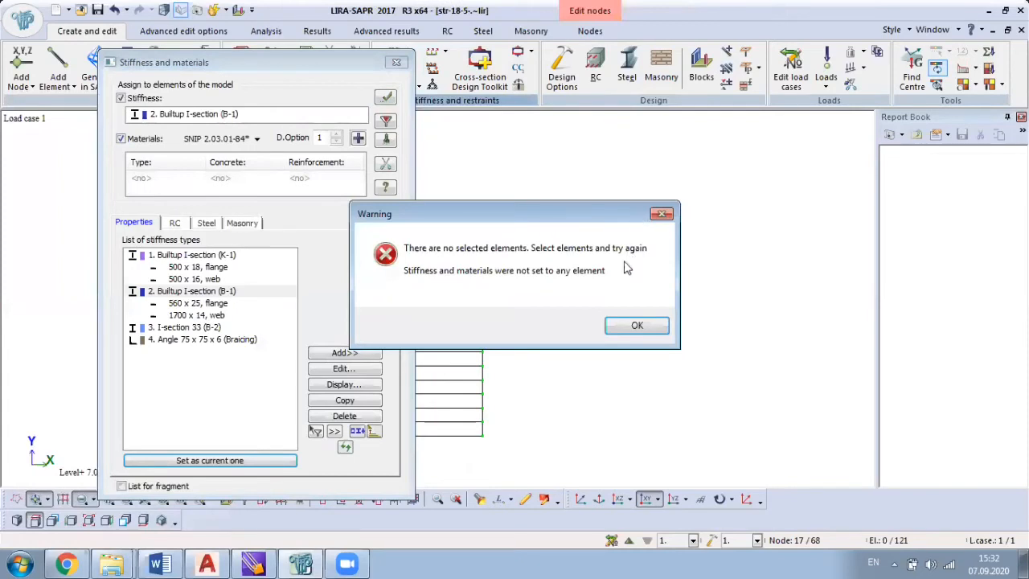
{"action": "left_click", "coordinate": [637, 325]}
Reselect the middle beam line, apply the B-1 stiffness with material assignment enabled, close the dialog and return to a 3D view.
{"action": "middle_click_drag", "start_coordinate": [582, 301], "coordinate": [749, 269]}
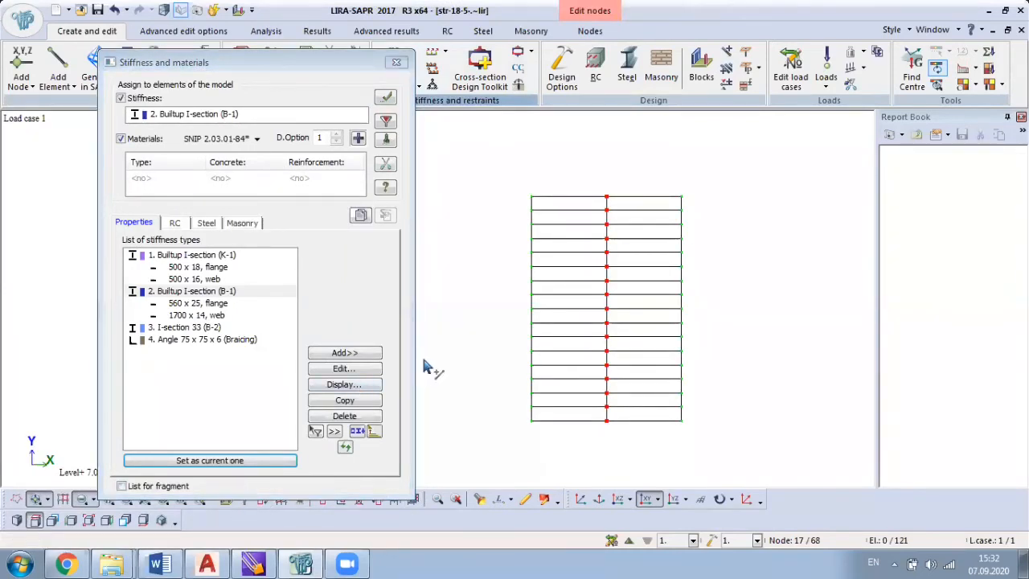
{"action": "left_click_drag", "start_coordinate": [598, 162], "coordinate": [629, 438]}
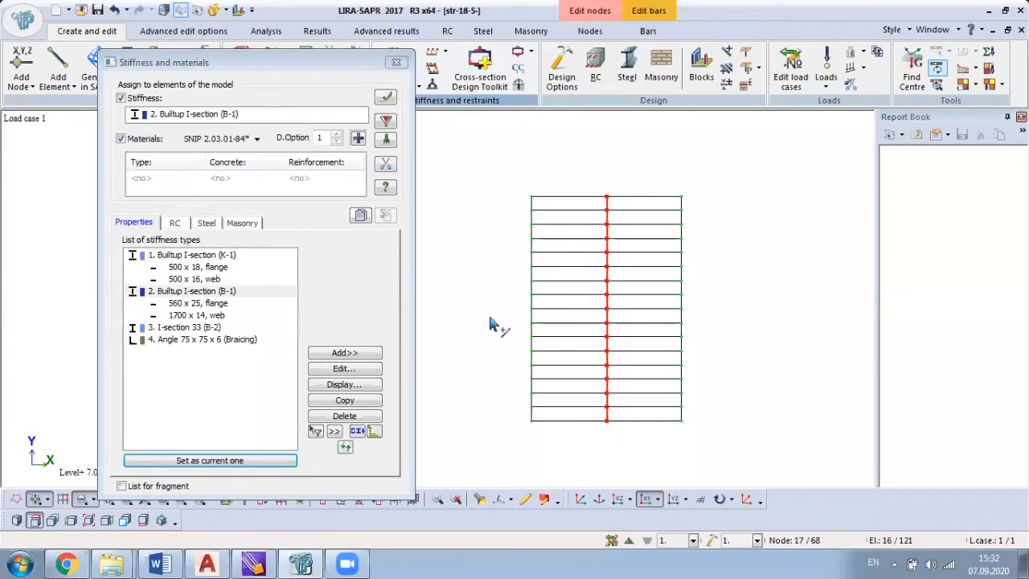
{"action": "left_click", "coordinate": [382, 96]}
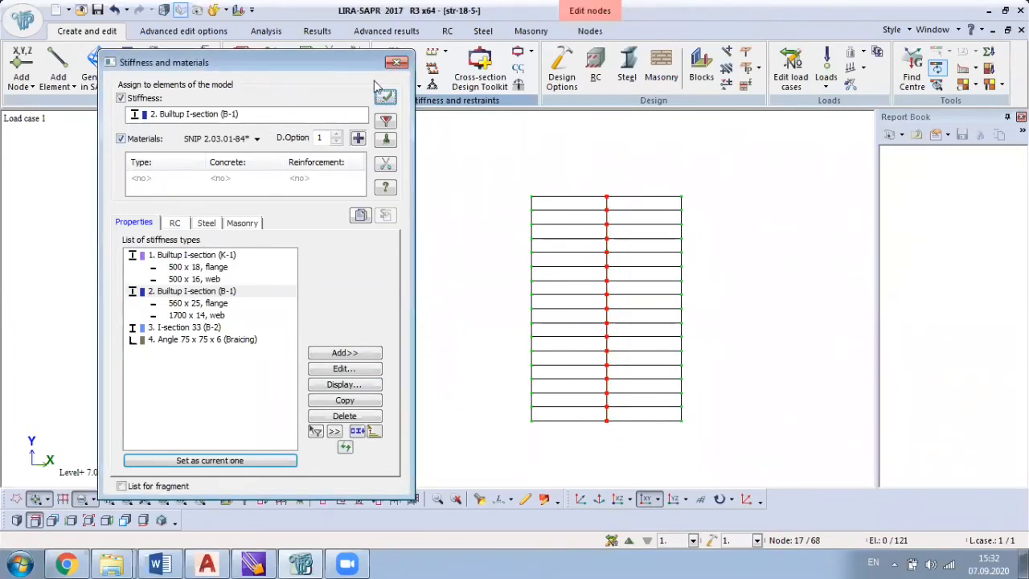
{"action": "left_click_drag", "start_coordinate": [346, 67], "coordinate": [483, 133]}
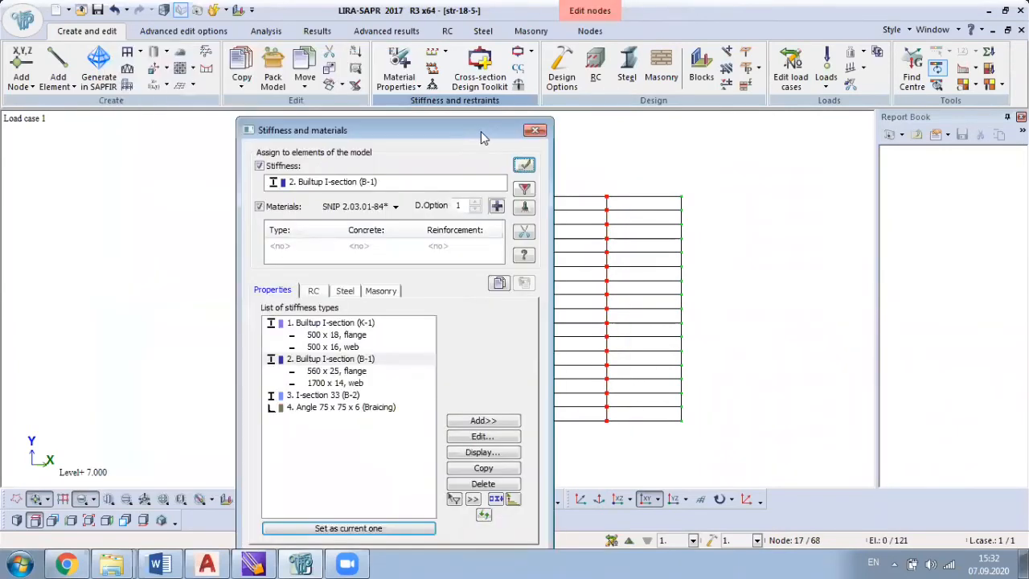
{"action": "left_click", "coordinate": [531, 130]}
{"action": "right_click_drag", "start_coordinate": [636, 305], "coordinate": [494, 153]}
{"action": "middle_click_drag", "start_coordinate": [522, 258], "coordinate": [383, 220]}
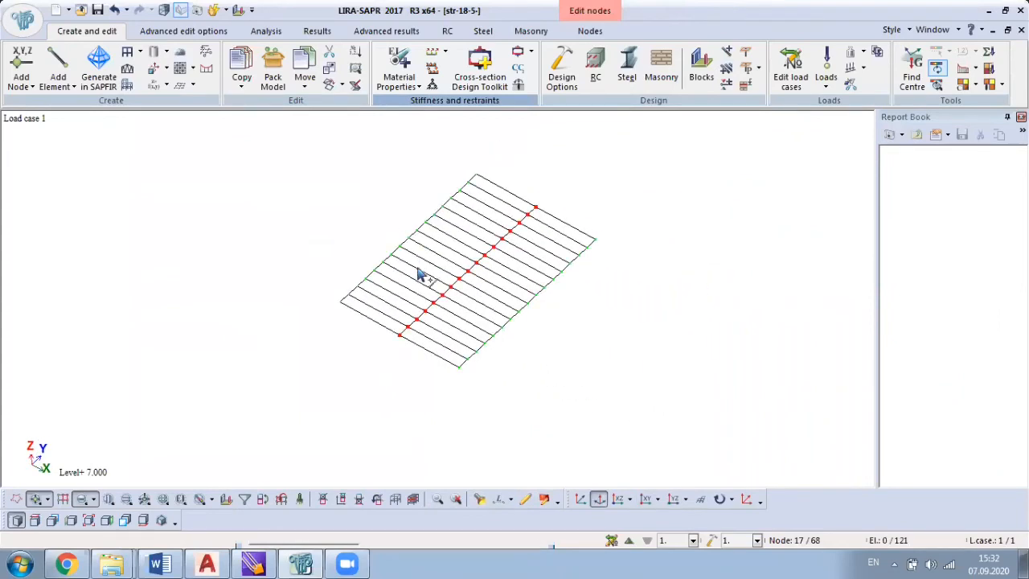
Clear the node selection and, in the XY projection, select only the bars along X by inverting a selection of the three Y lines.
{"action": "left_click", "coordinate": [299, 499]}
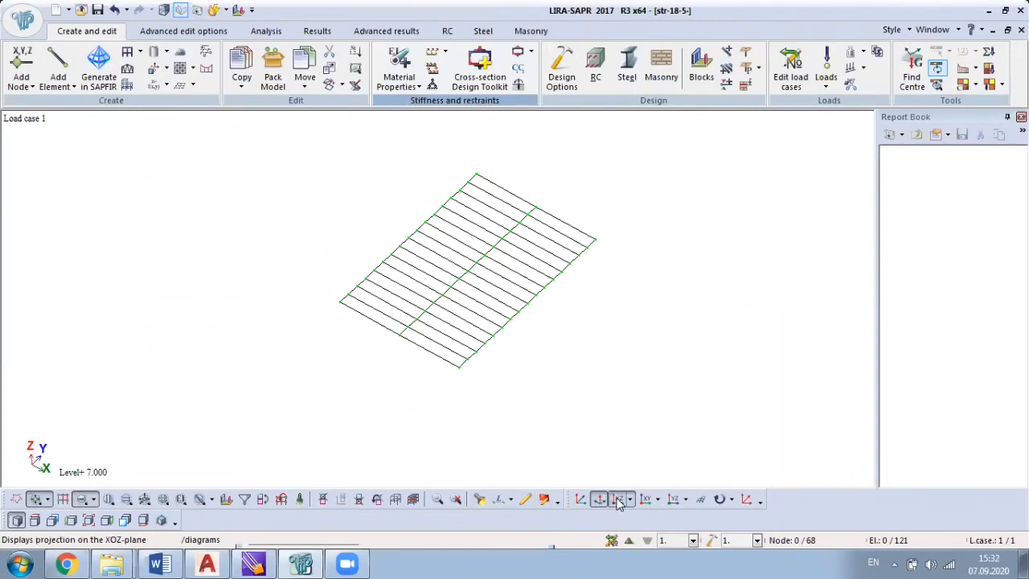
{"action": "left_click", "coordinate": [619, 499]}
{"action": "left_click", "coordinate": [645, 499]}
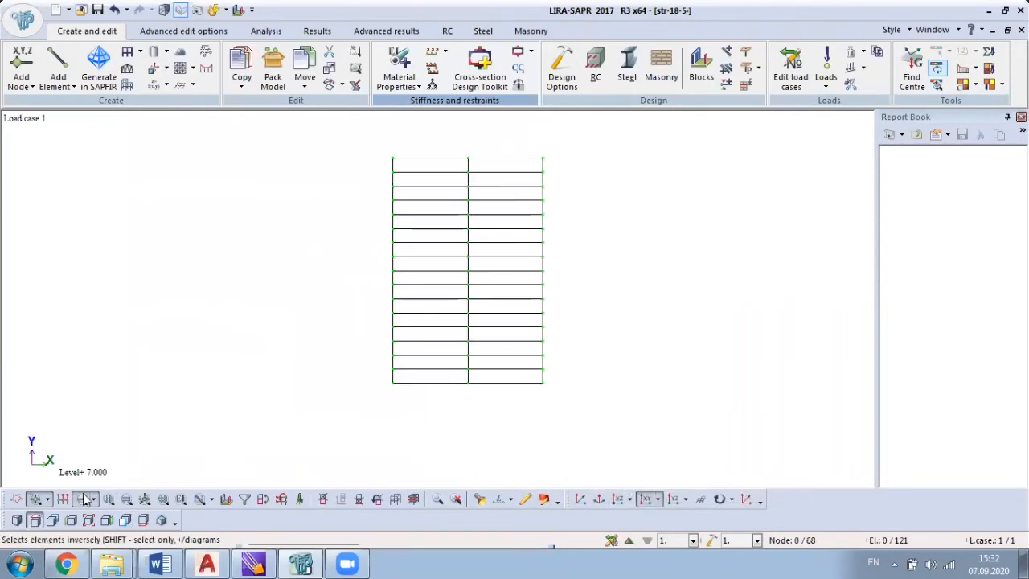
{"action": "left_click", "coordinate": [86, 499]}
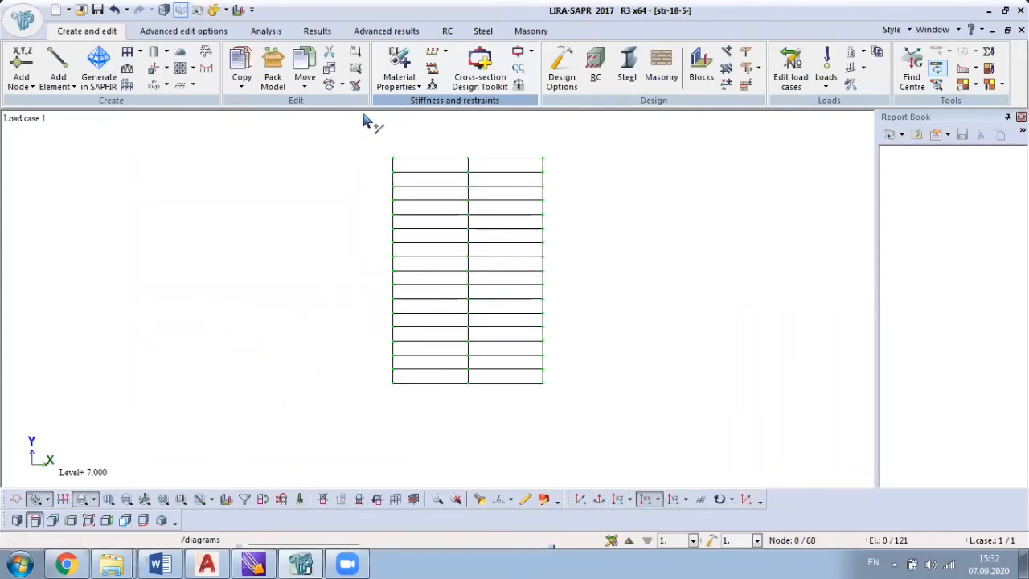
{"action": "left_click_drag", "start_coordinate": [349, 144], "coordinate": [402, 414]}
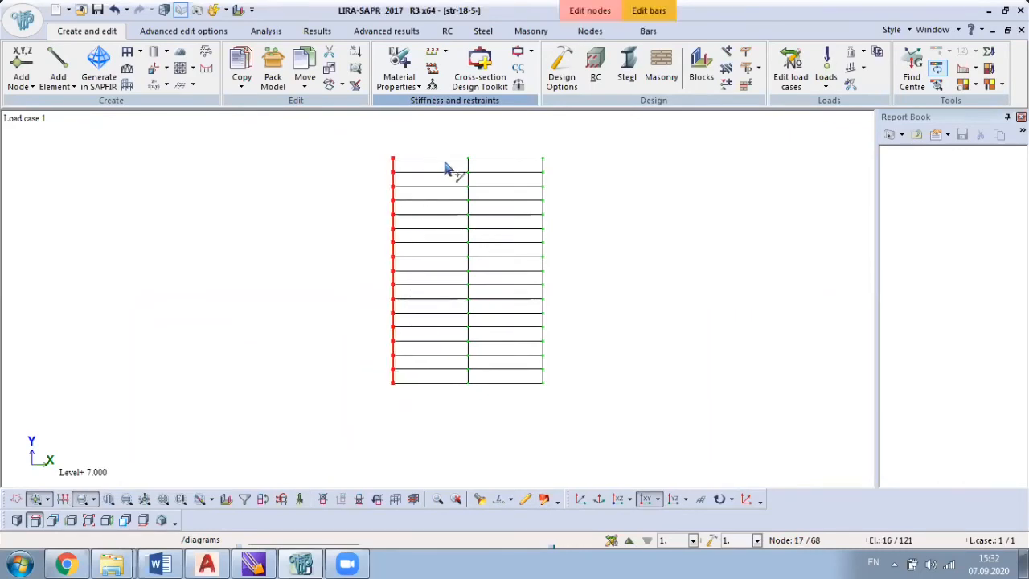
{"action": "left_click_drag", "start_coordinate": [465, 151], "coordinate": [485, 402]}
{"action": "left_click_drag", "start_coordinate": [539, 144], "coordinate": [619, 463]}
{"action": "left_click_drag", "start_coordinate": [322, 126], "coordinate": [597, 433]}
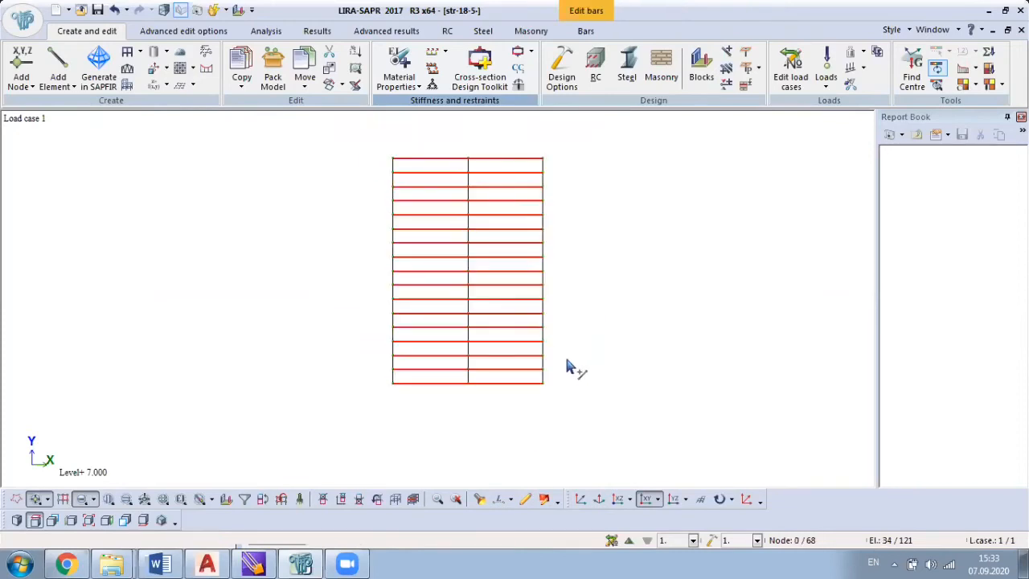
Isolate the selected X-direction beams as a fragment and select all of their bars and nodes.
{"action": "right_click", "coordinate": [287, 202]}
{"action": "left_click", "coordinate": [353, 49]}
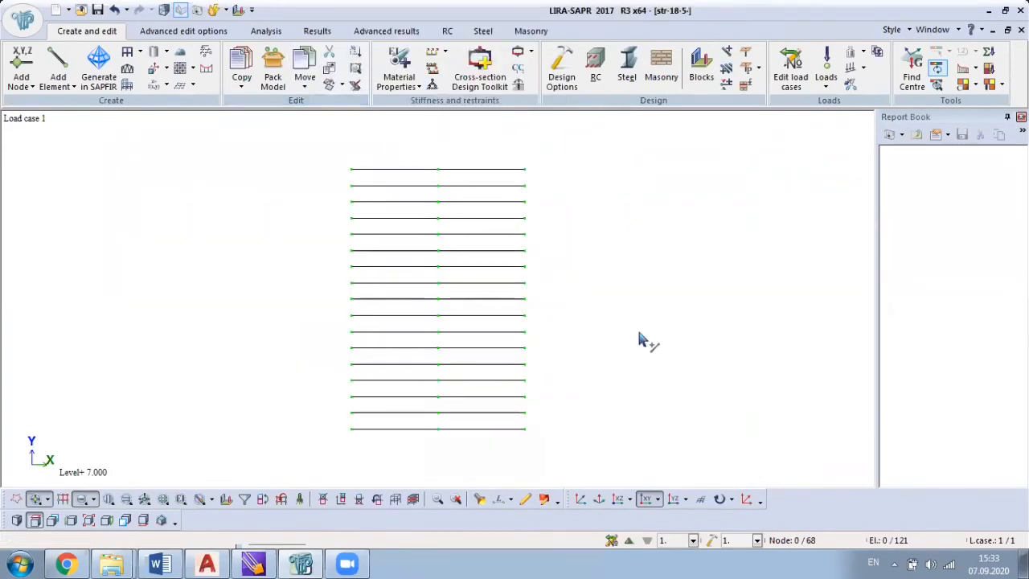
{"action": "middle_click_drag", "start_coordinate": [645, 272], "coordinate": [612, 266]}
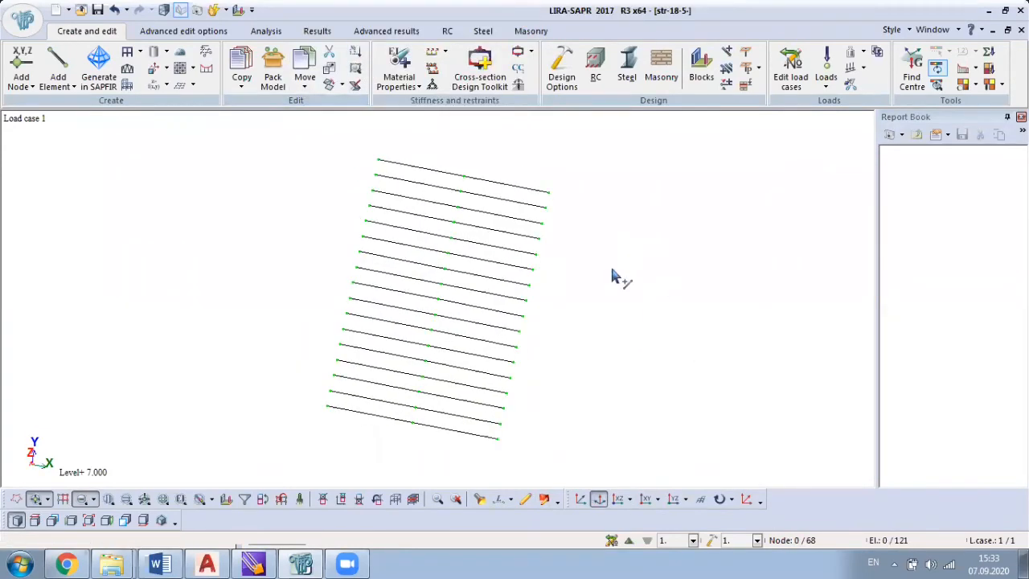
{"action": "left_click_drag", "start_coordinate": [605, 141], "coordinate": [190, 485]}
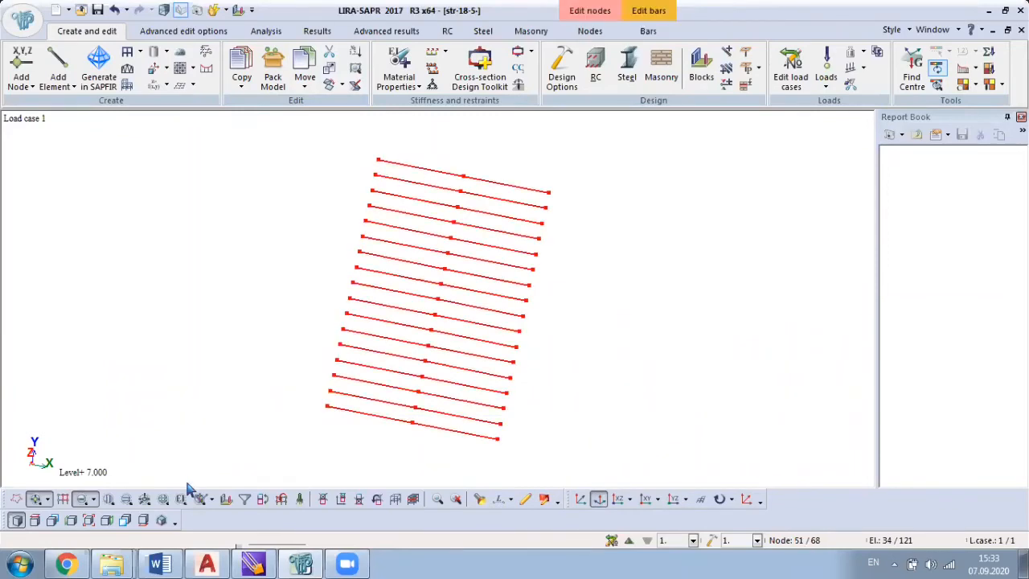
Make I-section 33 (B-2) the current stiffness and B-2 the current steel selection limitations, additional parameters and material.
{"action": "left_click", "coordinate": [399, 64]}
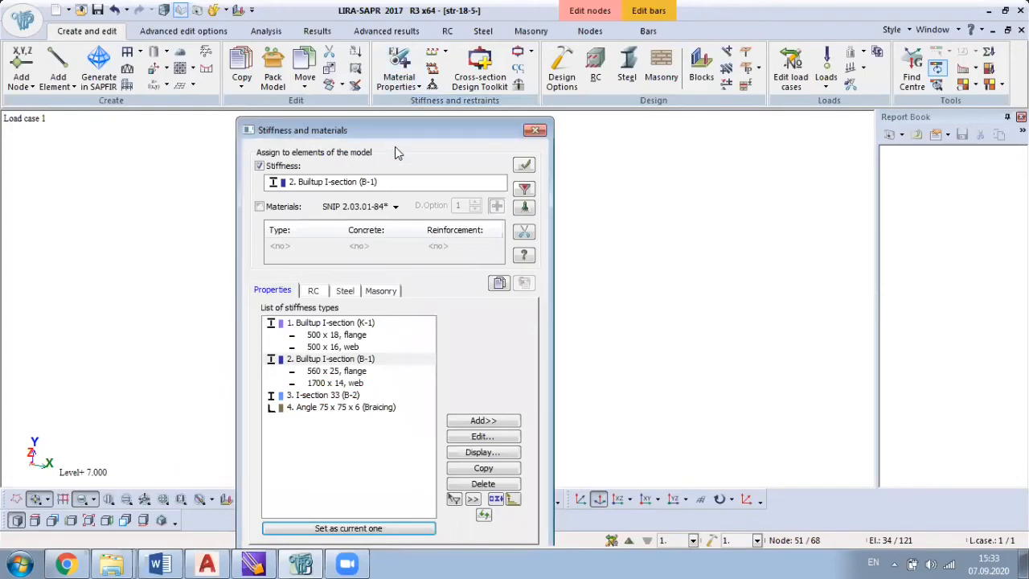
{"action": "left_click", "coordinate": [330, 397]}
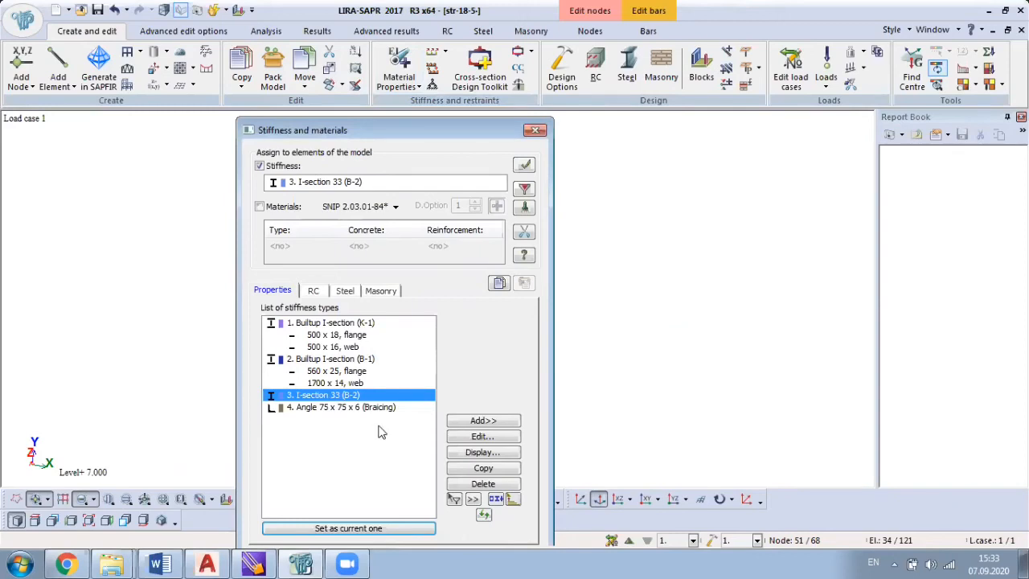
{"action": "left_click", "coordinate": [590, 132]}
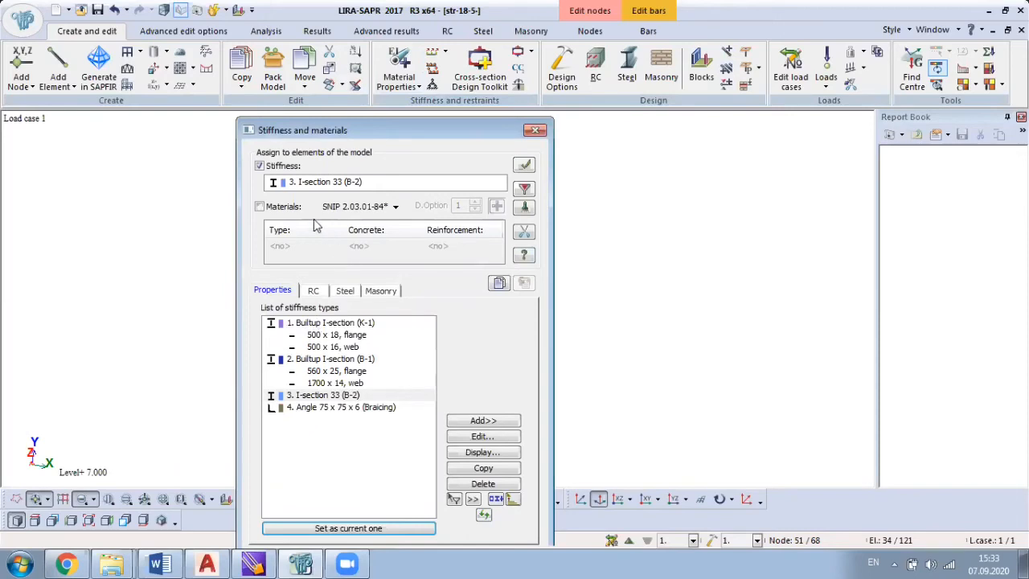
{"action": "left_click", "coordinate": [343, 398]}
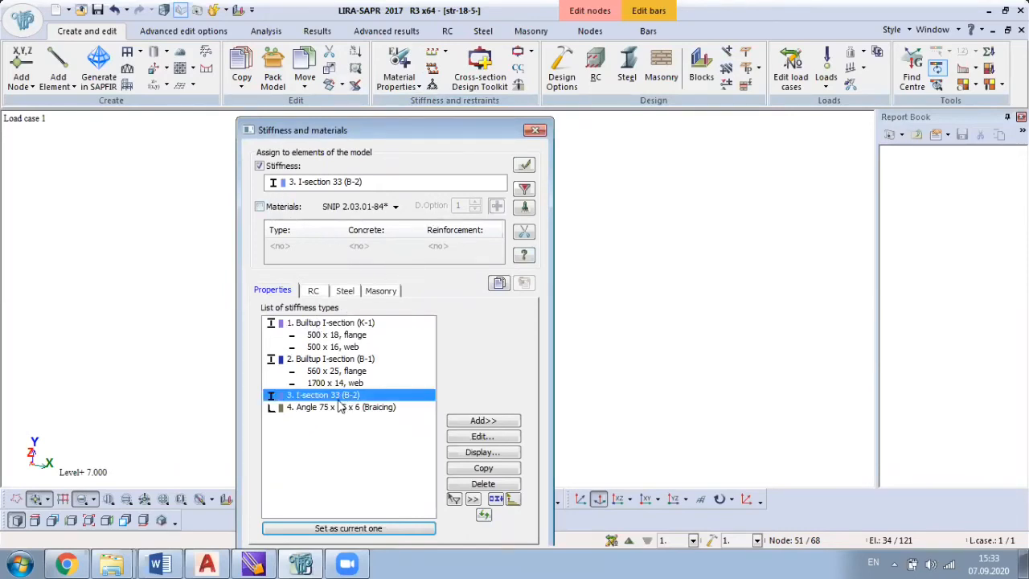
{"action": "left_click", "coordinate": [346, 291]}
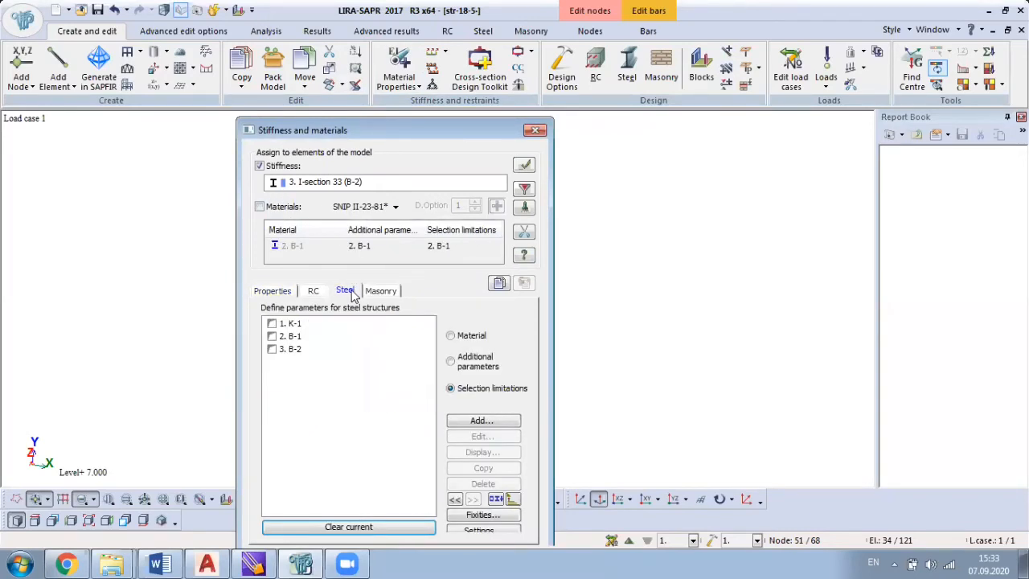
{"action": "left_click", "coordinate": [294, 352]}
{"action": "left_click", "coordinate": [452, 361]}
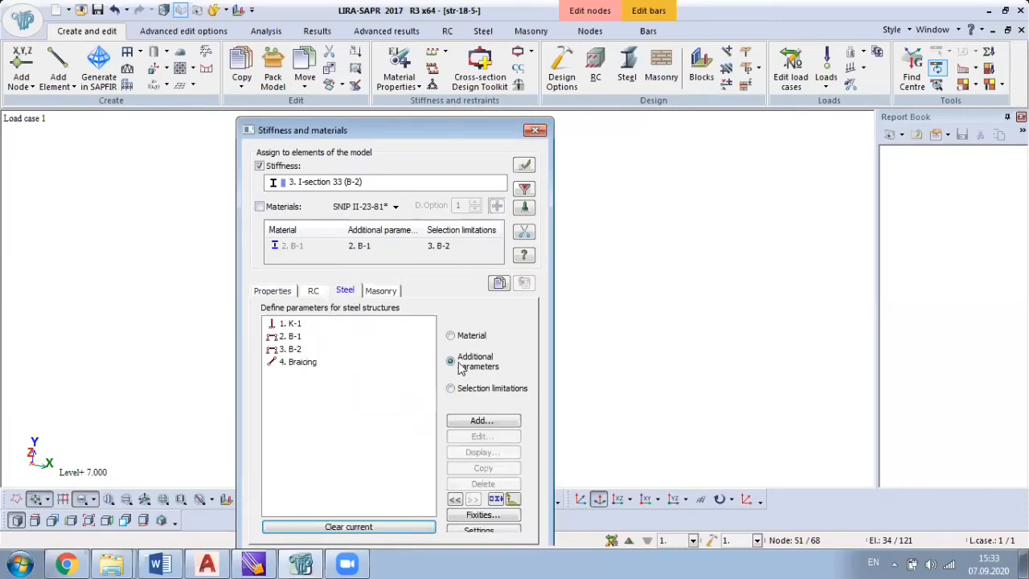
{"action": "left_click", "coordinate": [295, 351]}
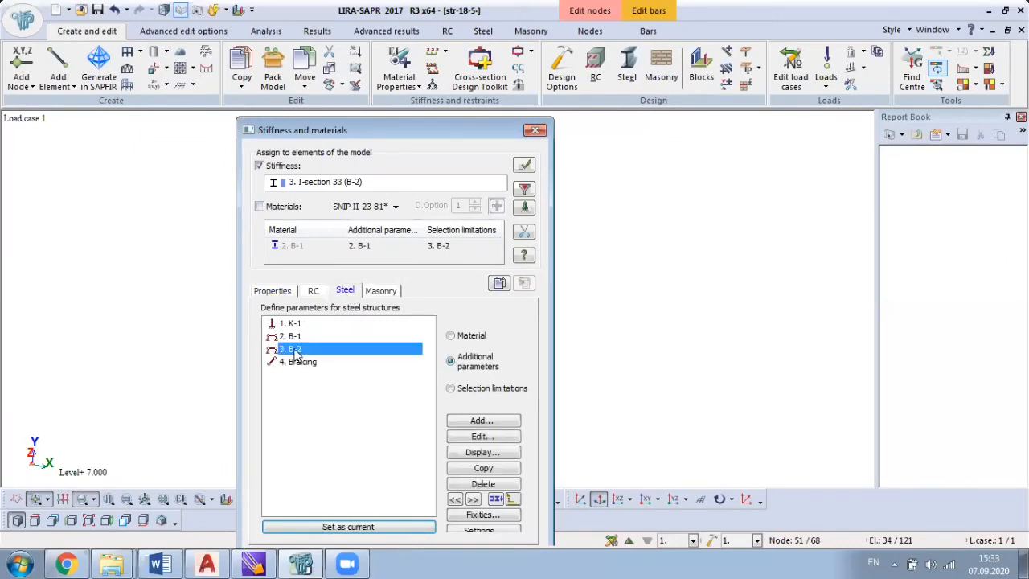
{"action": "left_click", "coordinate": [451, 335]}
{"action": "left_click", "coordinate": [293, 351]}
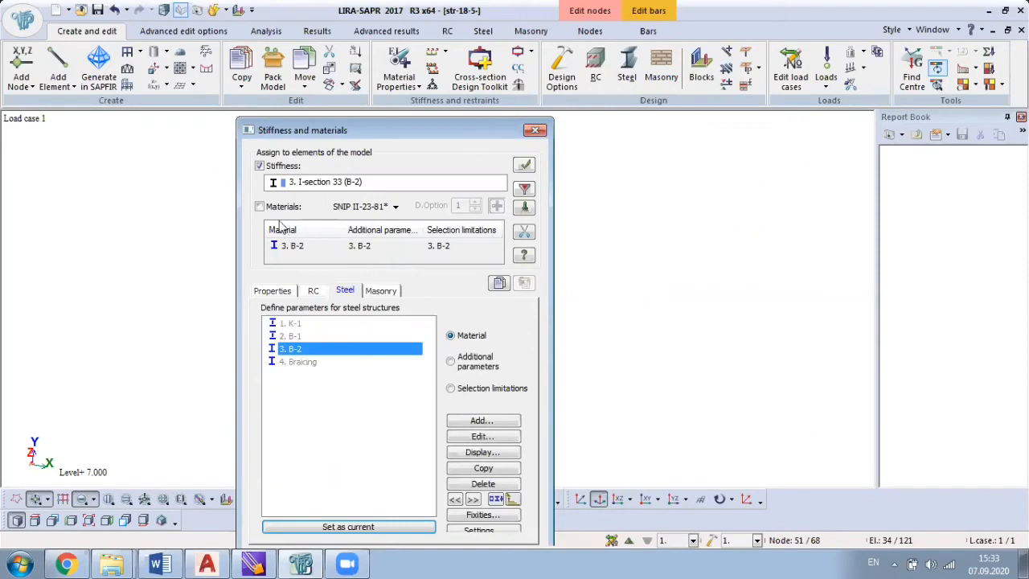
Include materials, assign the B-2 stiffness and materials to the selected beams with 5 design sections, and close the design sections dialog.
{"action": "left_click", "coordinate": [260, 207]}
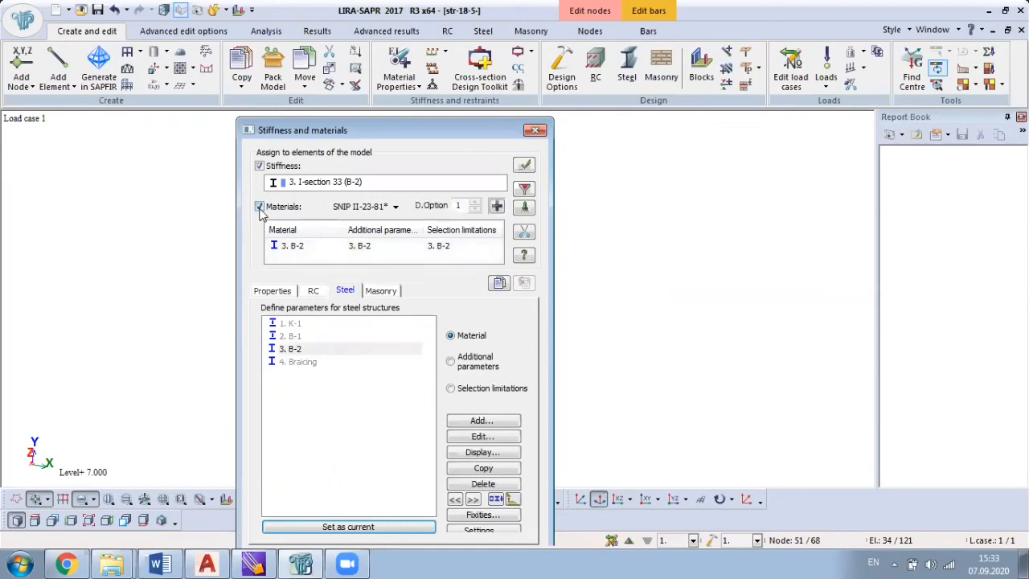
{"action": "left_click", "coordinate": [283, 247]}
{"action": "left_click", "coordinate": [524, 167]}
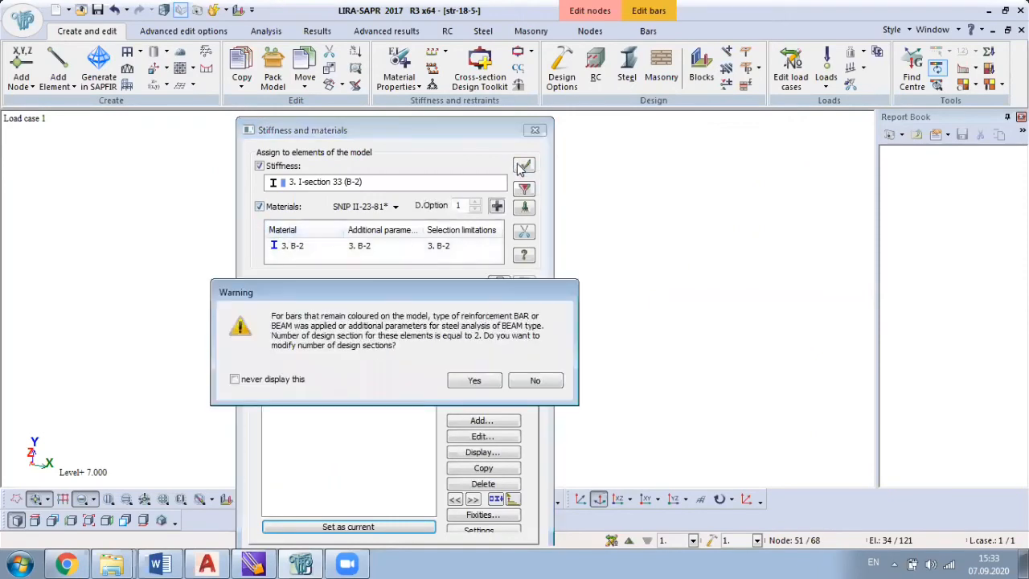
{"action": "left_click", "coordinate": [473, 381]}
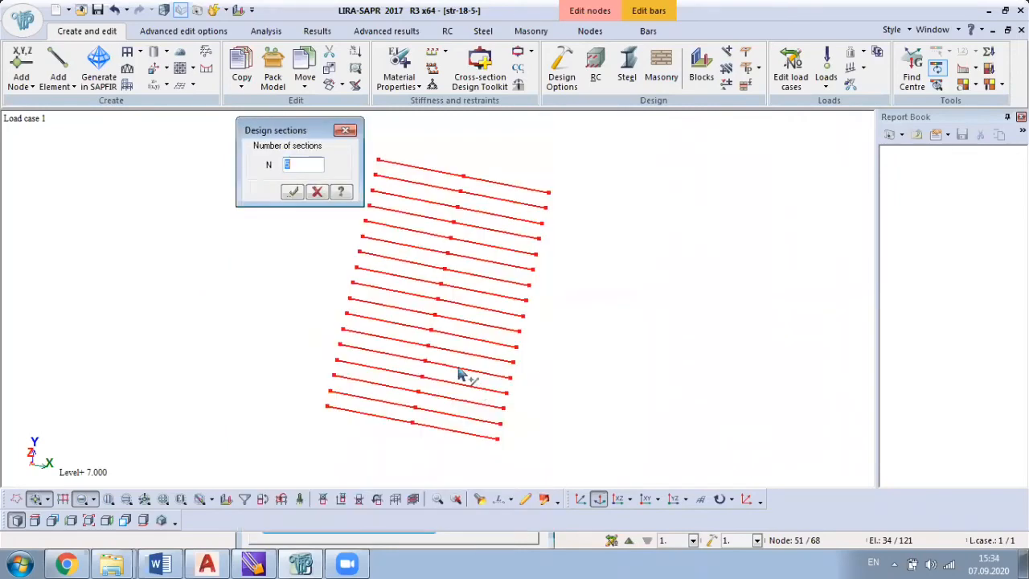
{"action": "left_click", "coordinate": [292, 192]}
{"action": "left_click", "coordinate": [345, 131]}
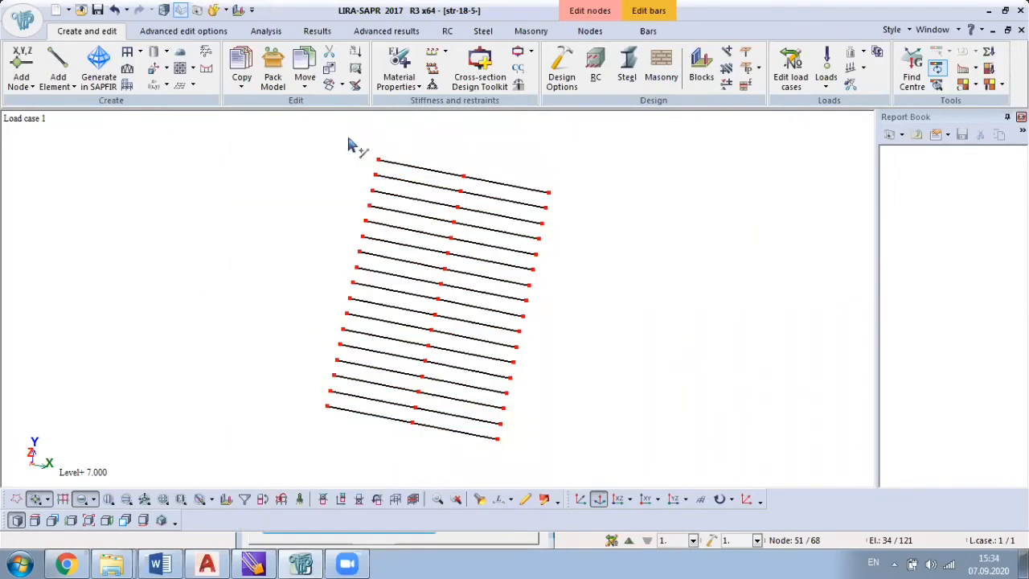
Restore the full model, clear the node selection, and select the diagonal bracing bars of both end frames.
{"action": "right_click", "coordinate": [248, 157]}
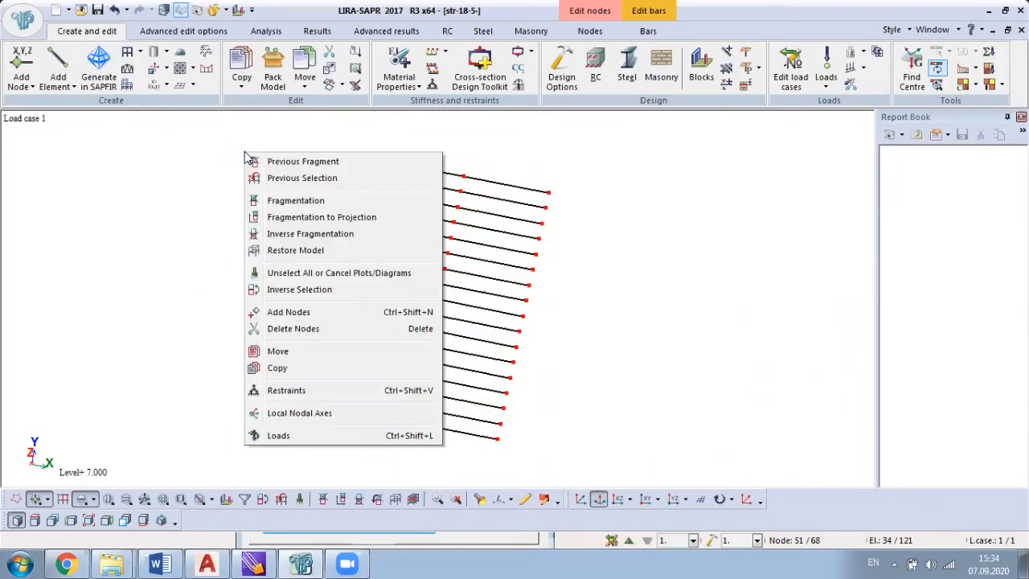
{"action": "left_click", "coordinate": [314, 254]}
{"action": "middle_click_drag", "start_coordinate": [471, 317], "coordinate": [557, 246]}
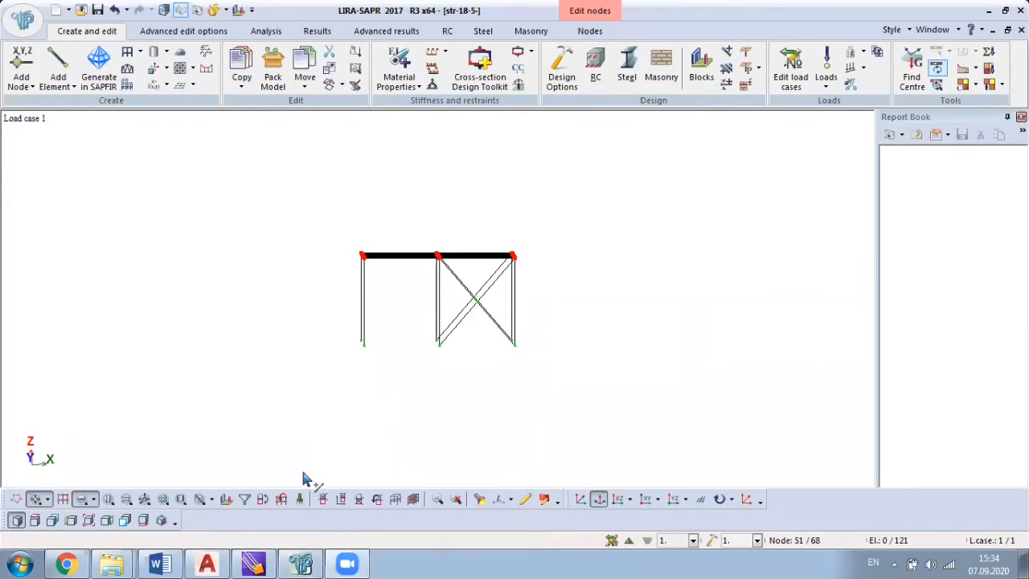
{"action": "key", "text": "alt+shift"}
{"action": "key", "text": "alt+shift"}
{"action": "key", "text": "Escape"}
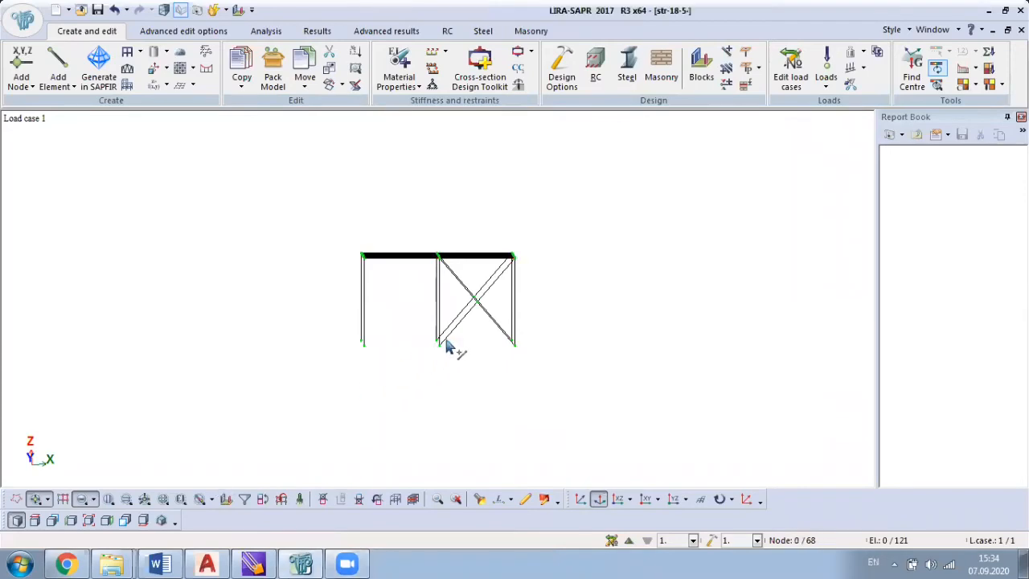
{"action": "left_click", "coordinate": [463, 334]}
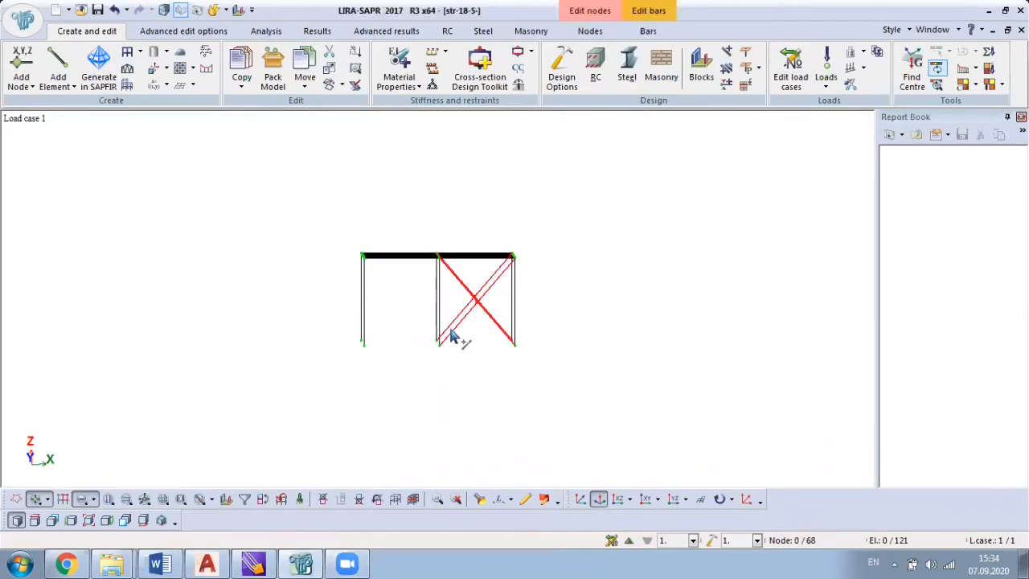
{"action": "middle_click_drag", "start_coordinate": [459, 351], "coordinate": [448, 385]}
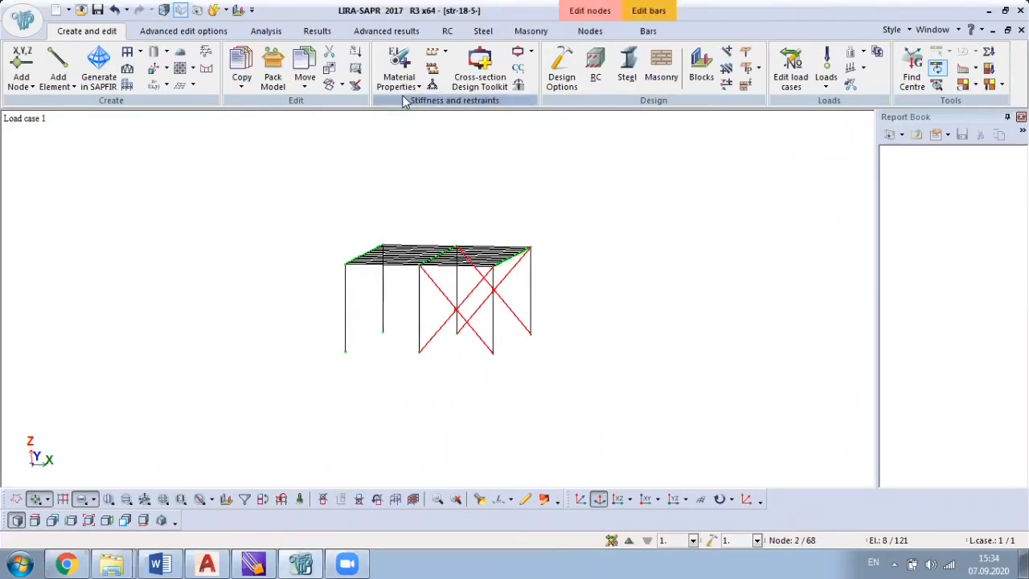
Make Angle 75 x 75 x 6 (Braicing) the current stiffness and Braicing the current steel material and additional parameters.
{"action": "left_click", "coordinate": [399, 66]}
{"action": "double_click", "coordinate": [381, 408]}
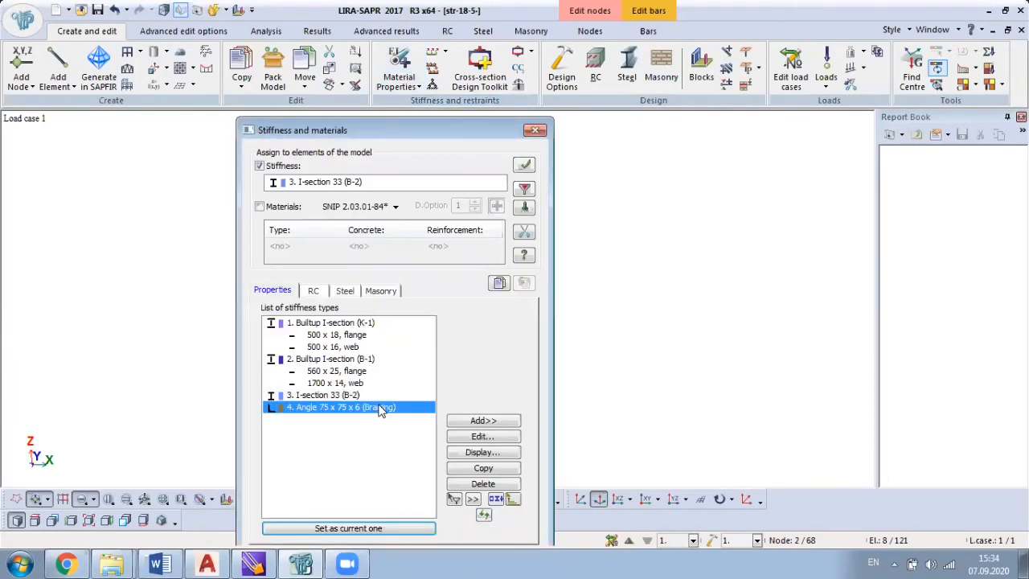
{"action": "left_click", "coordinate": [345, 291]}
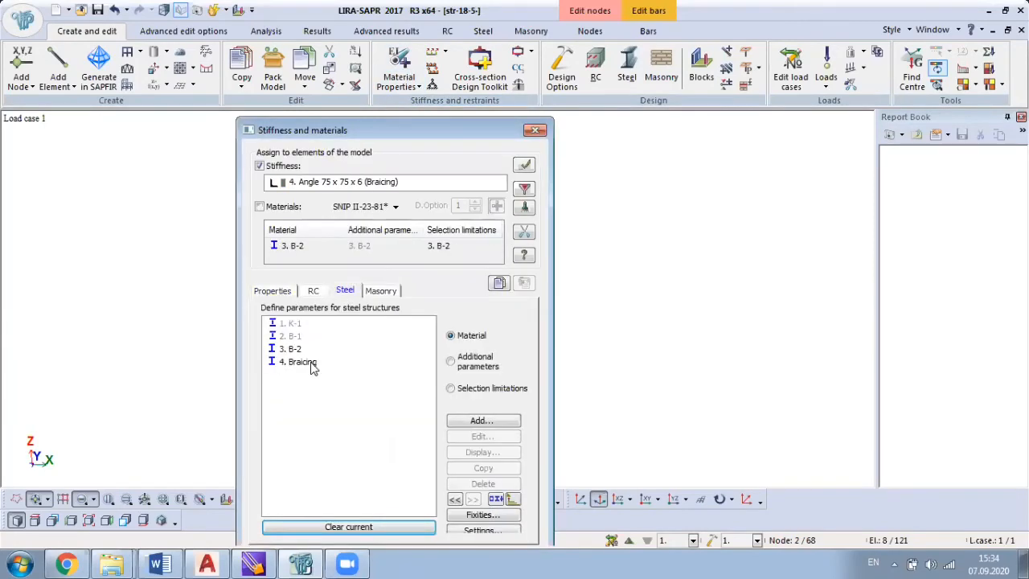
{"action": "double_click", "coordinate": [310, 362]}
{"action": "left_click", "coordinate": [454, 361]}
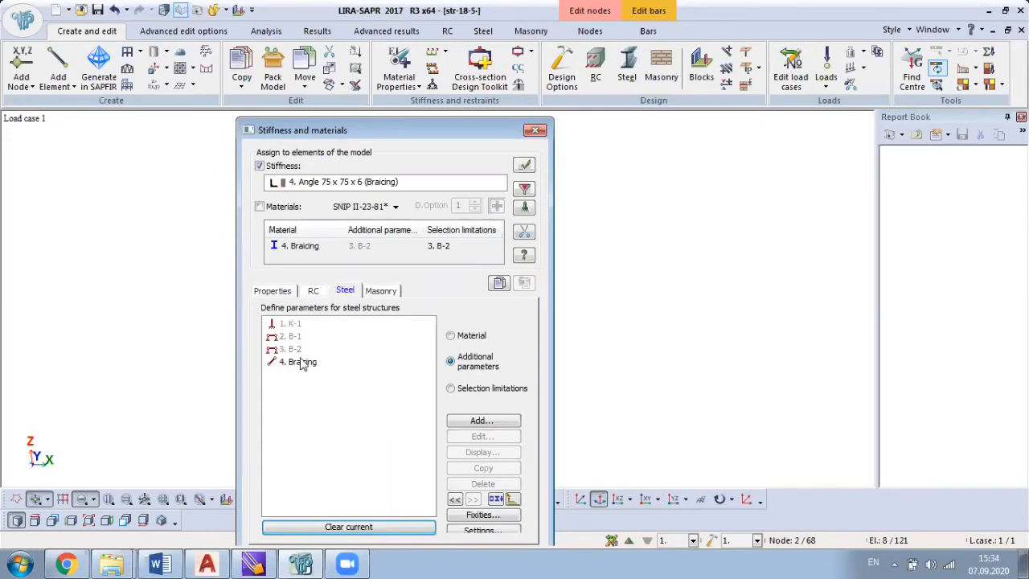
{"action": "left_click", "coordinate": [302, 363]}
Add steel selection limitations commented Braicing, keeping the default dimension limits, and make them current.
{"action": "left_click", "coordinate": [460, 390]}
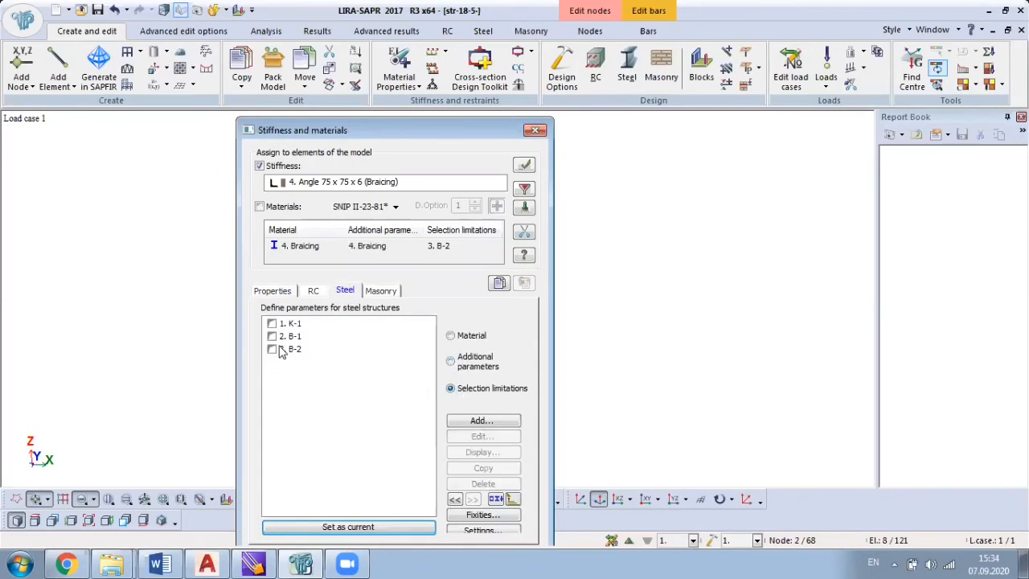
{"action": "left_click", "coordinate": [480, 421]}
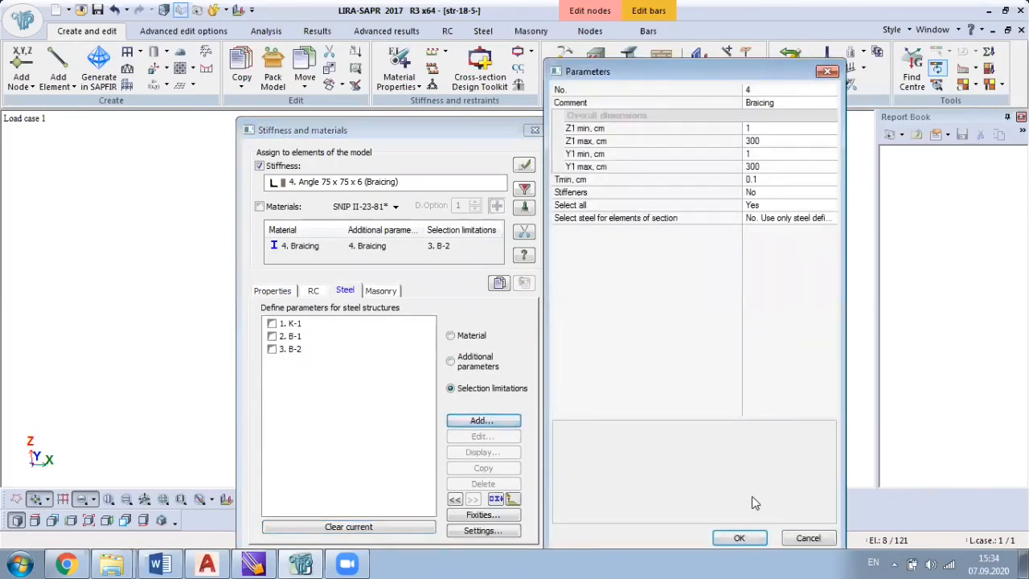
{"action": "left_click", "coordinate": [739, 538]}
{"action": "left_click", "coordinate": [307, 364]}
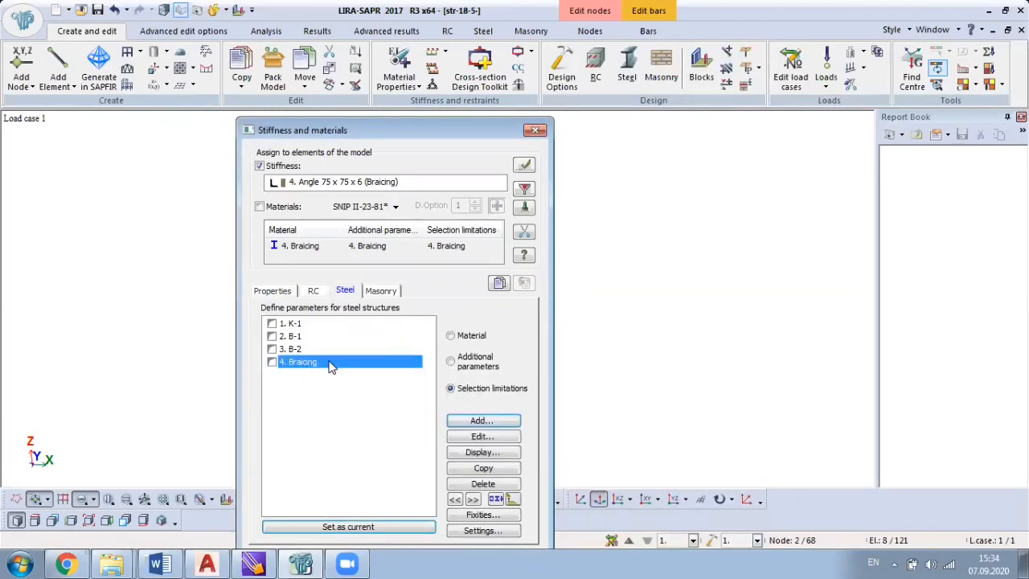
Include materials, assign the Braicing stiffness and materials to the selected diagonals with 5 design sections, and close the design sections dialog.
{"action": "left_click", "coordinate": [270, 209]}
{"action": "left_click", "coordinate": [524, 165]}
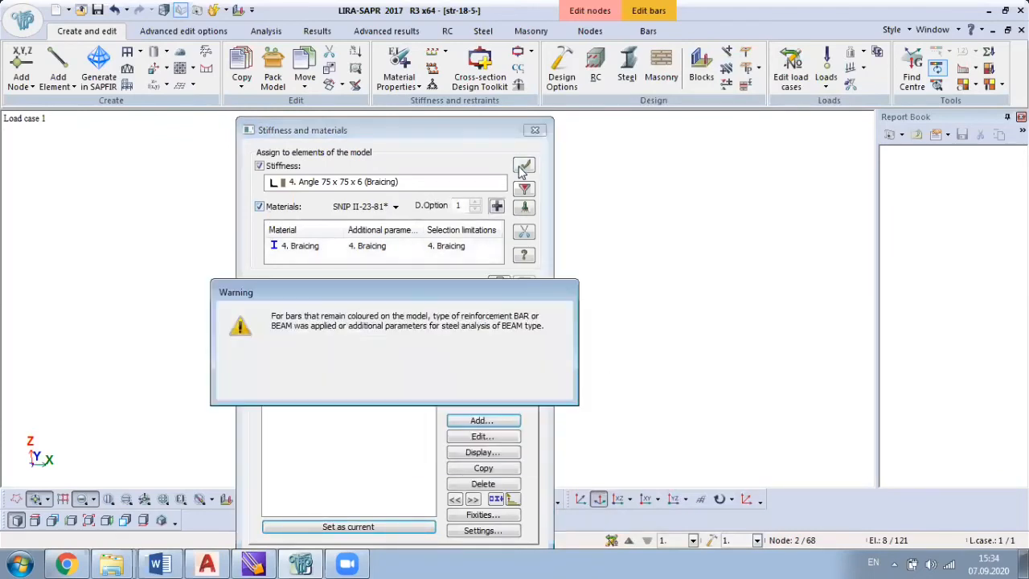
{"action": "left_click", "coordinate": [463, 381]}
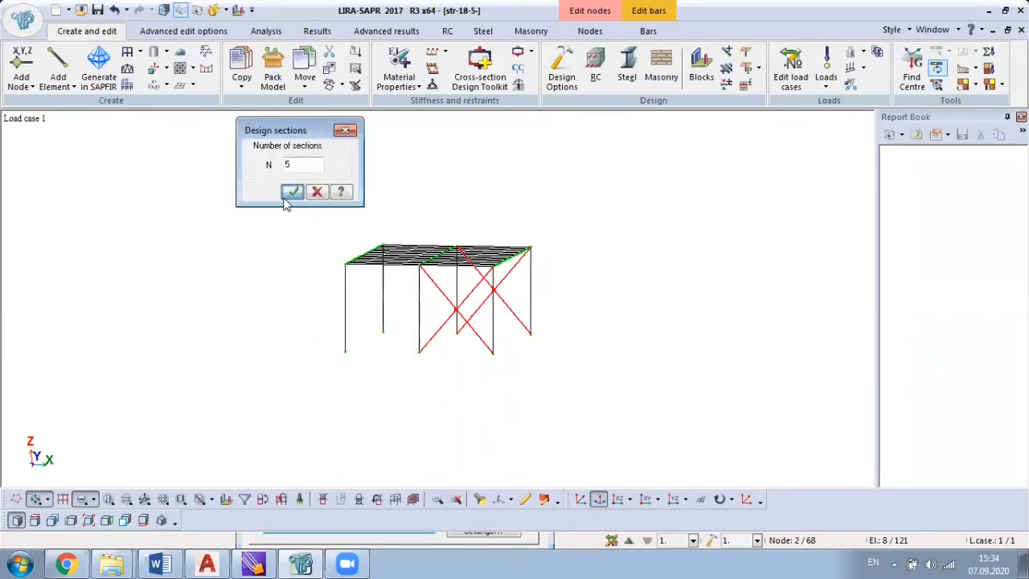
{"action": "left_click", "coordinate": [316, 192]}
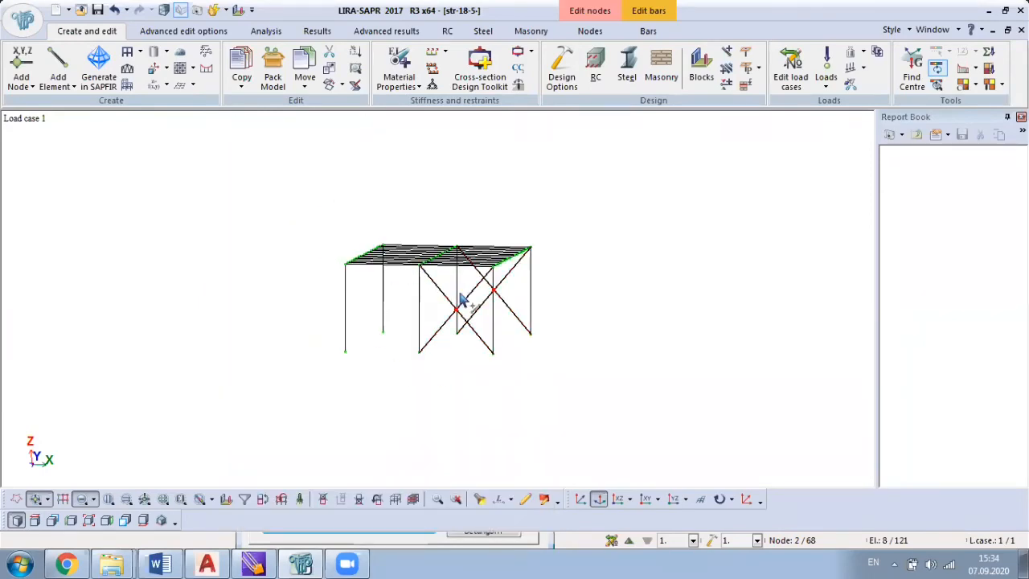
Clear the node selection and show the whole frame in the XZ projection.
{"action": "middle_click_drag", "start_coordinate": [591, 304], "coordinate": [472, 386]}
{"action": "scroll", "coordinate": [489, 378], "scroll_direction": "up", "scroll_amount": 1}
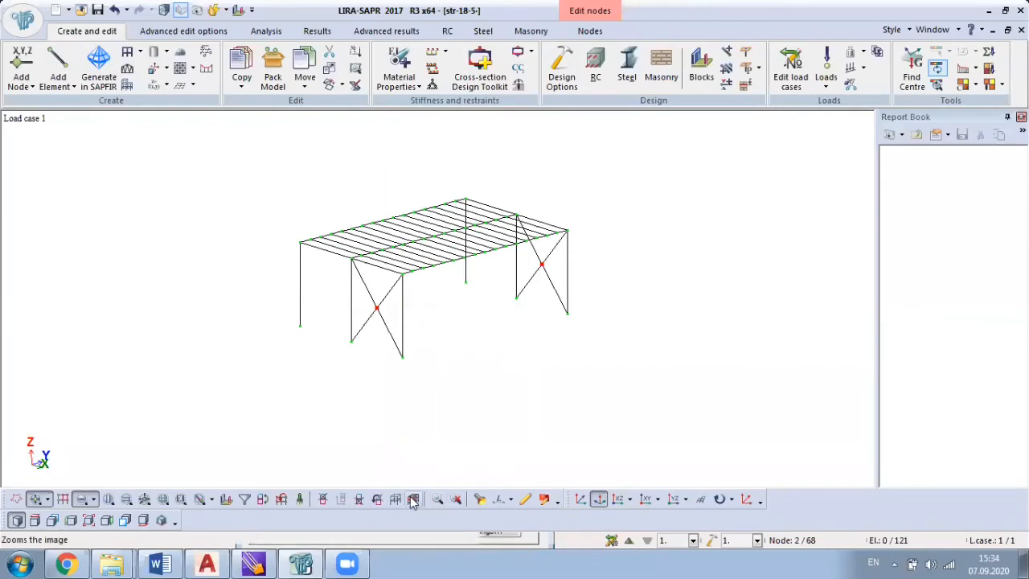
{"action": "left_click", "coordinate": [300, 500]}
{"action": "middle_click_drag", "start_coordinate": [379, 433], "coordinate": [468, 371]}
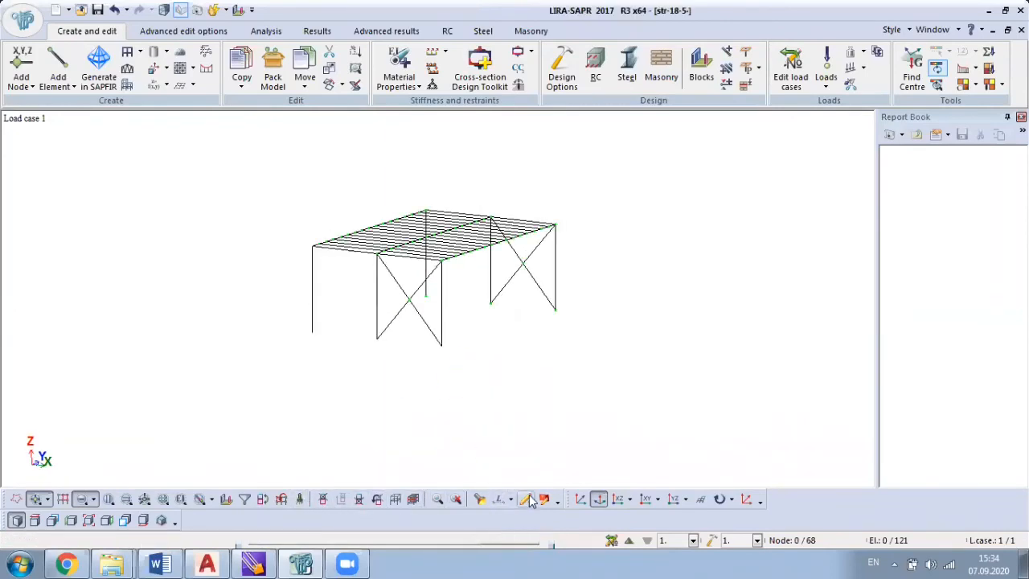
{"action": "left_click", "coordinate": [618, 499]}
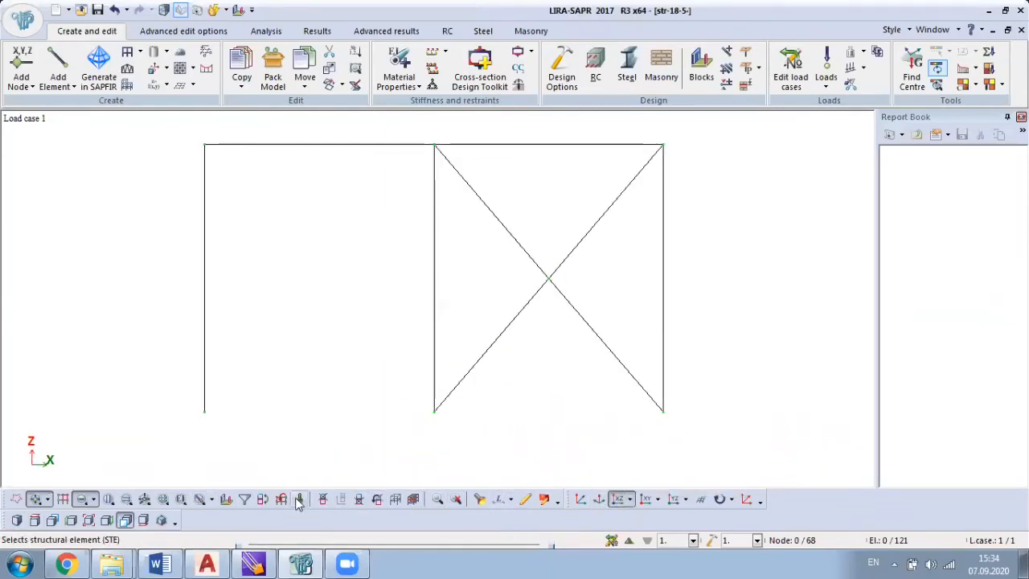
Restrain the column base nodes in all six directions (X, Y, Z, UX, UY, UZ).
{"action": "left_click", "coordinate": [431, 86]}
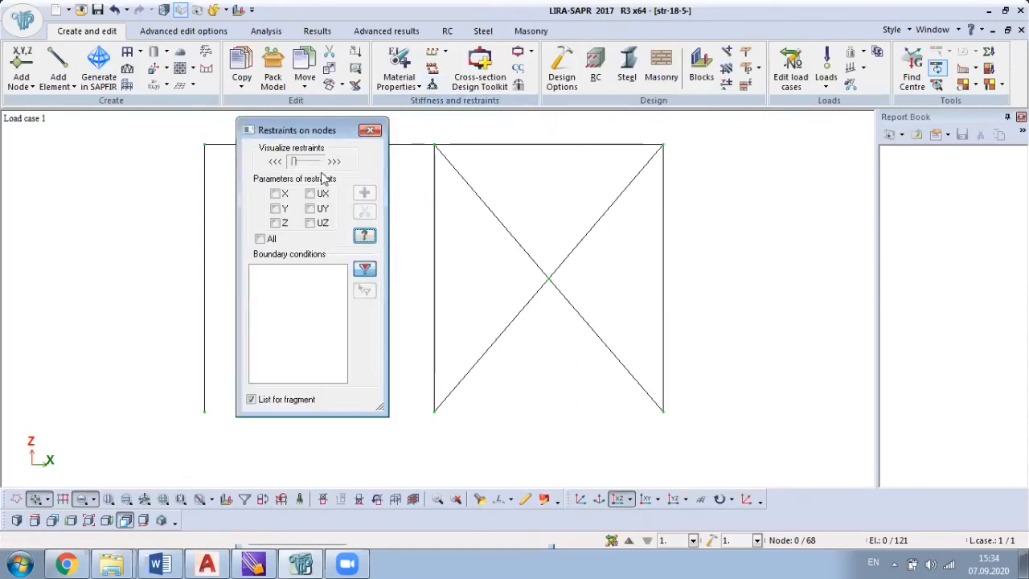
{"action": "left_click", "coordinate": [262, 239]}
{"action": "scroll", "coordinate": [510, 241], "scroll_direction": "down", "scroll_amount": 1}
{"action": "middle_click_drag", "start_coordinate": [531, 354], "coordinate": [708, 363]}
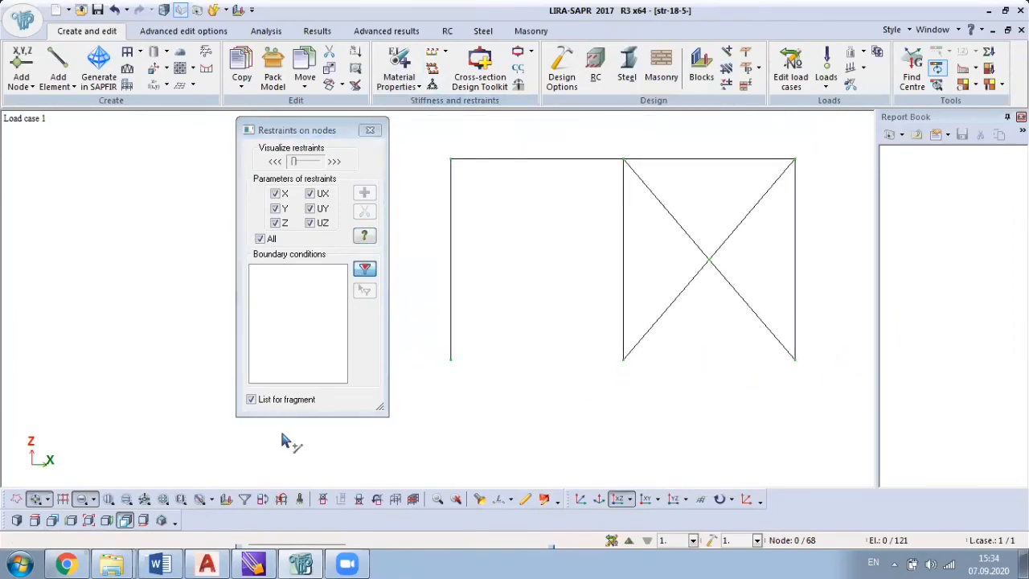
{"action": "left_click_drag", "start_coordinate": [435, 341], "coordinate": [836, 415]}
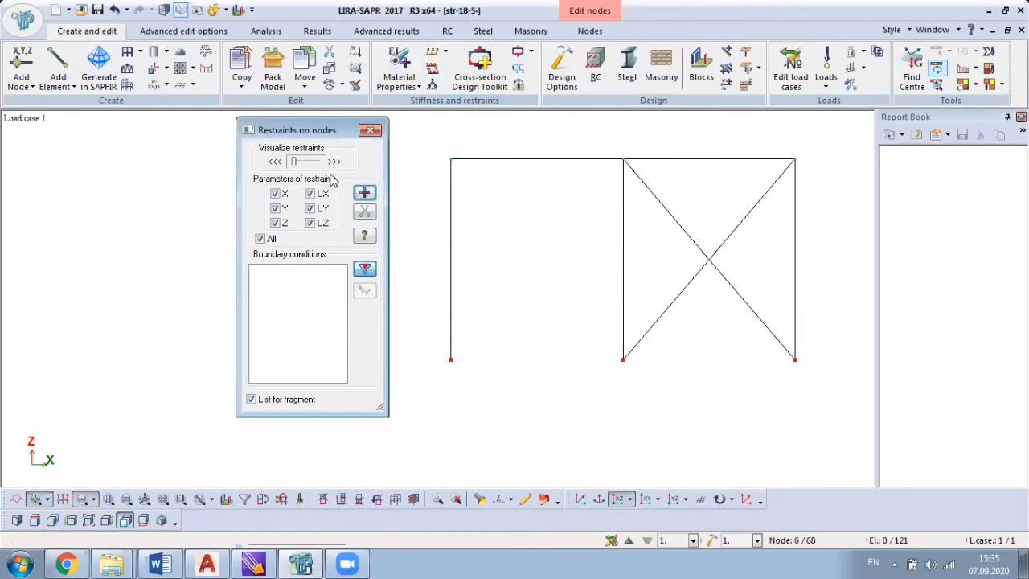
{"action": "left_click", "coordinate": [364, 194]}
{"action": "left_click", "coordinate": [370, 129]}
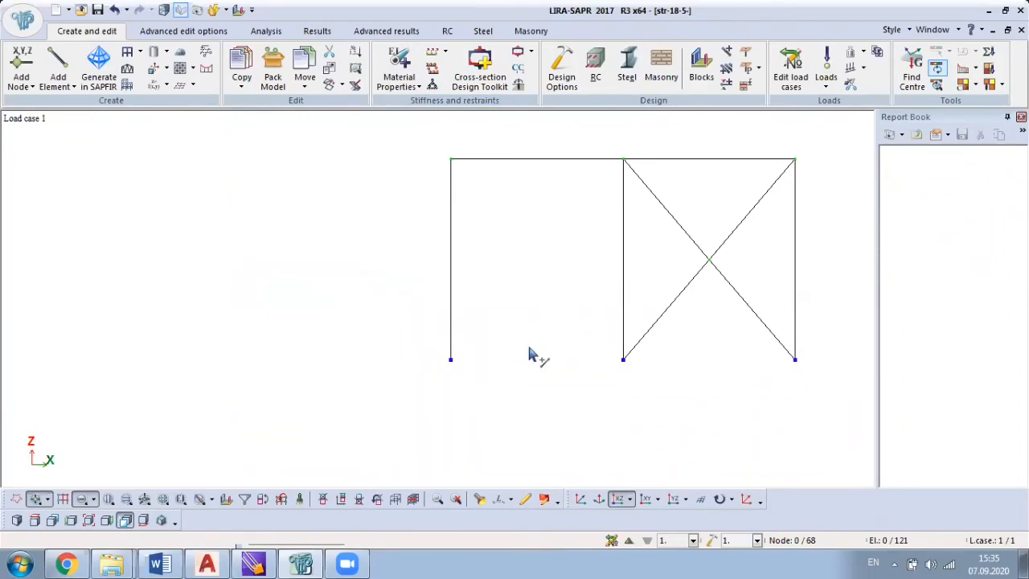
Return to the 3D view and pack the model with 0.0001 m precision, correcting incorrect geometry wherever possible.
{"action": "left_click", "coordinate": [599, 499]}
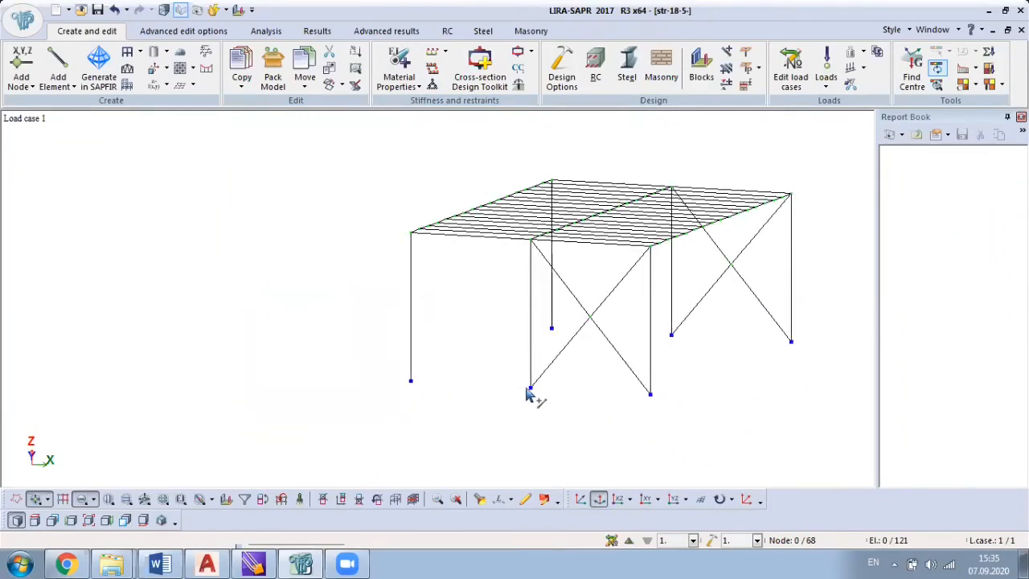
{"action": "middle_click_drag", "start_coordinate": [636, 391], "coordinate": [386, 412]}
{"action": "left_click", "coordinate": [273, 76]}
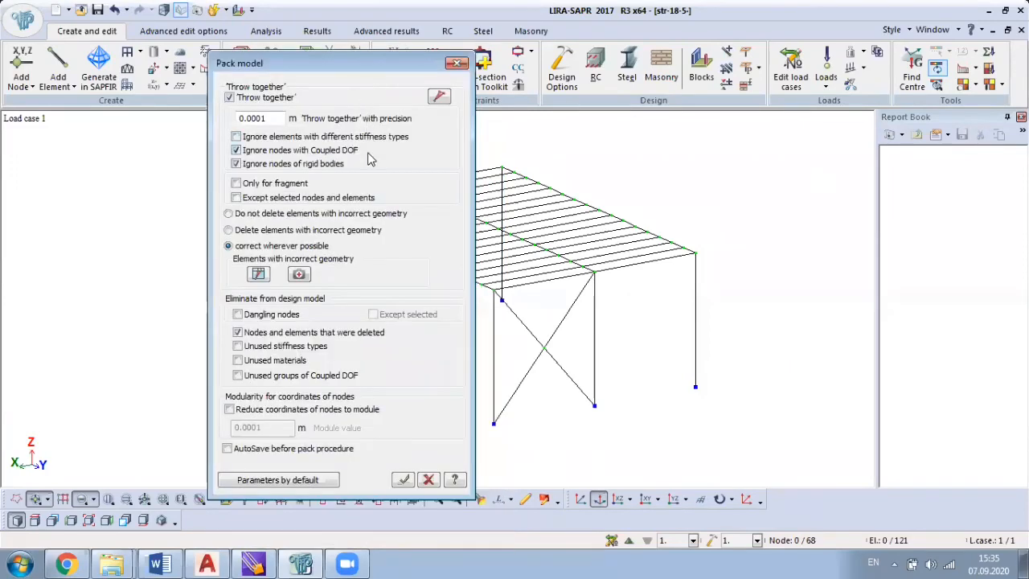
{"action": "left_click", "coordinate": [404, 481]}
{"action": "left_click", "coordinate": [455, 64]}
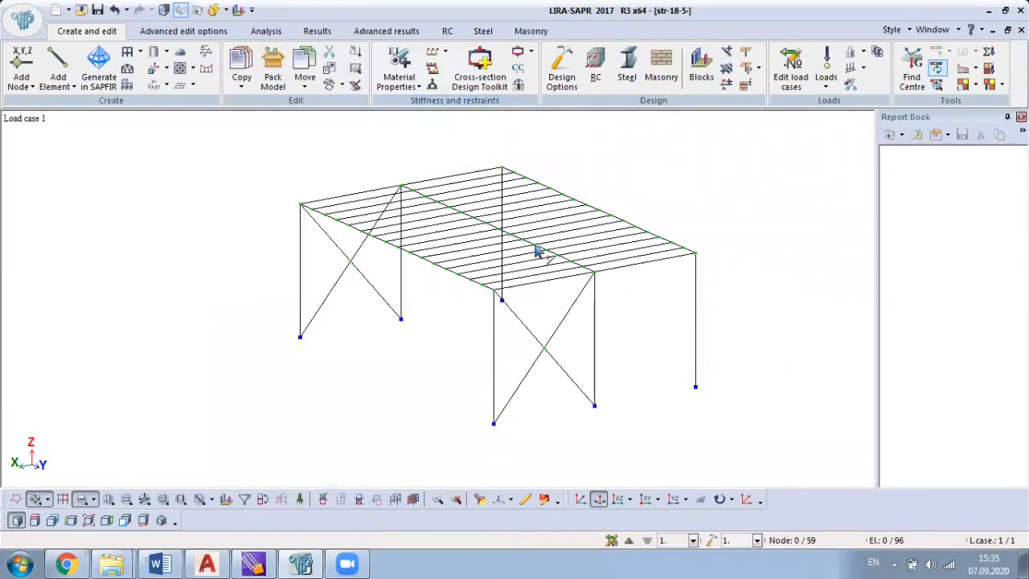
Rename load case 1 to Own, set its type to Dead, and make it the current load case.
{"action": "middle_click_drag", "start_coordinate": [548, 287], "coordinate": [497, 342]}
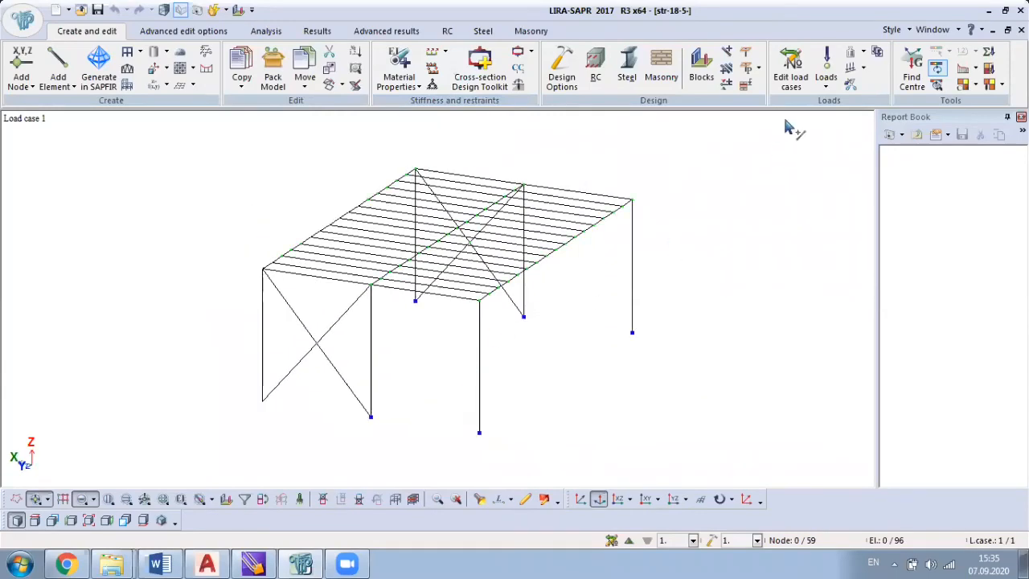
{"action": "left_click", "coordinate": [793, 65]}
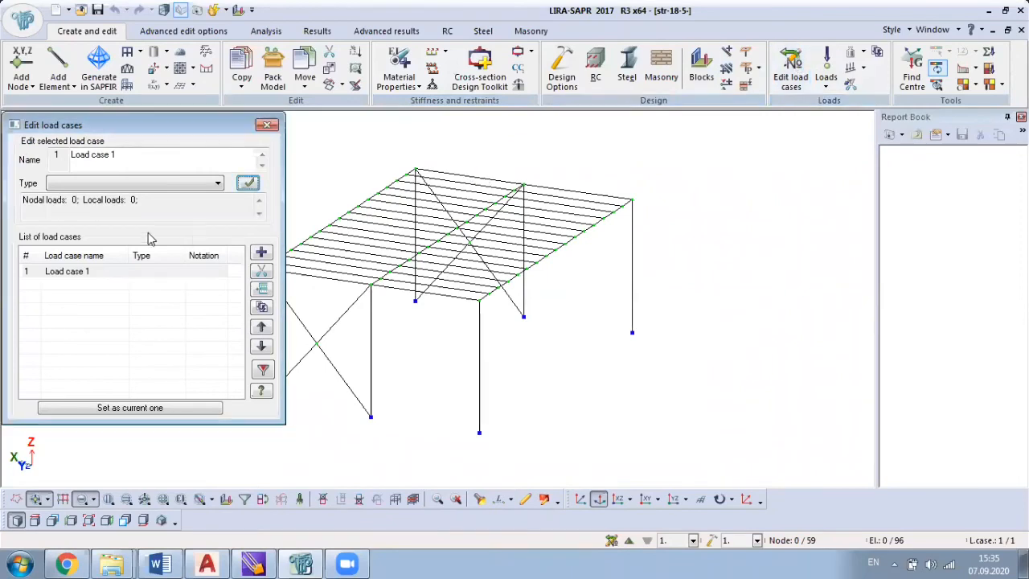
{"action": "left_click", "coordinate": [132, 183]}
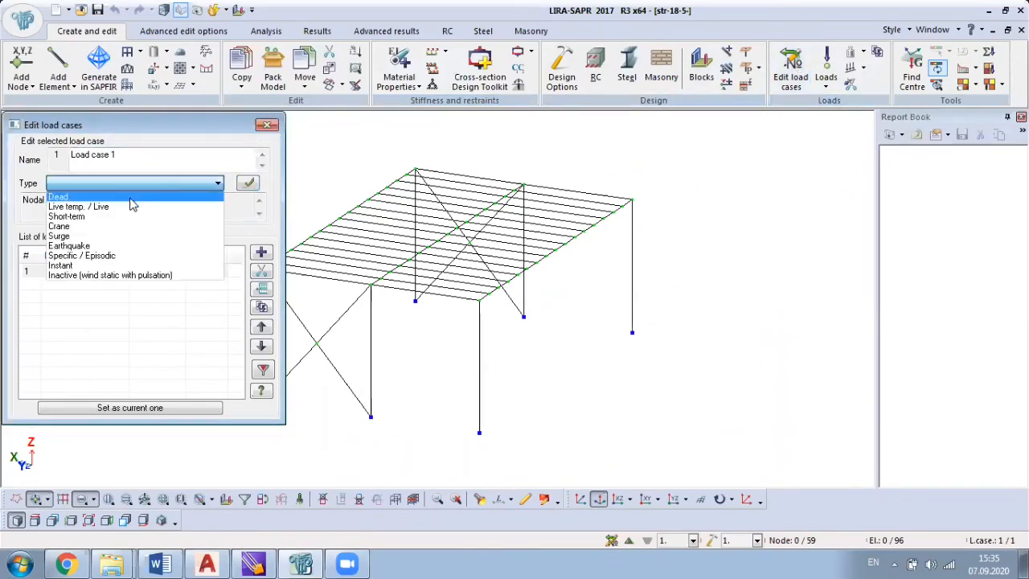
{"action": "left_click", "coordinate": [132, 198]}
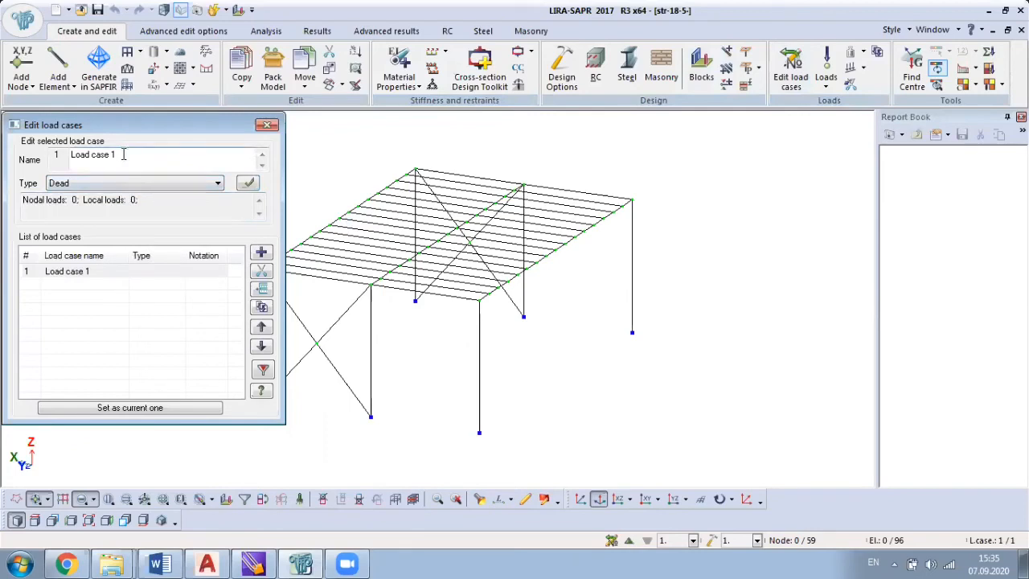
{"action": "left_click_drag", "start_coordinate": [99, 156], "coordinate": [61, 157]}
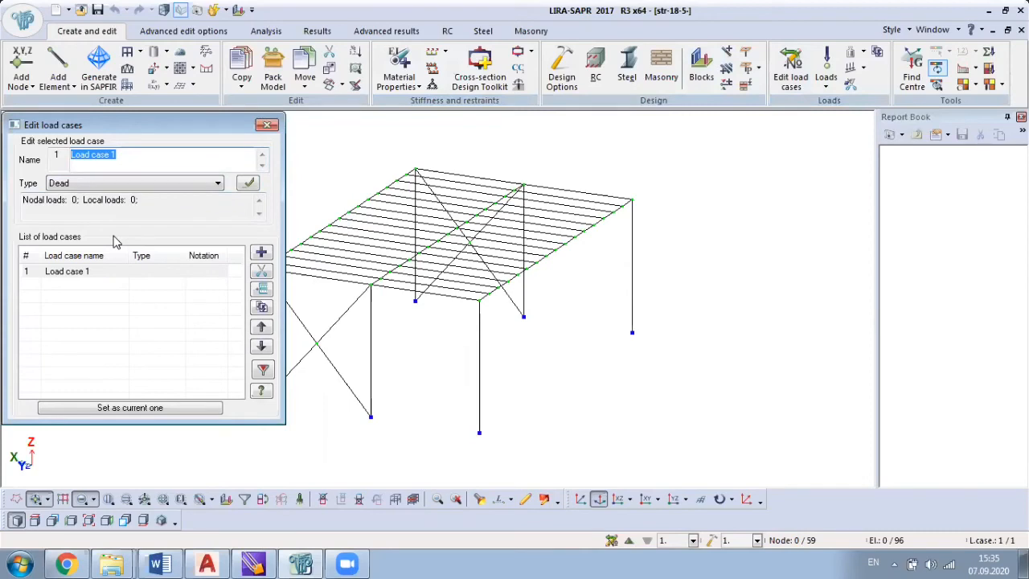
{"action": "type", "text": "0"}
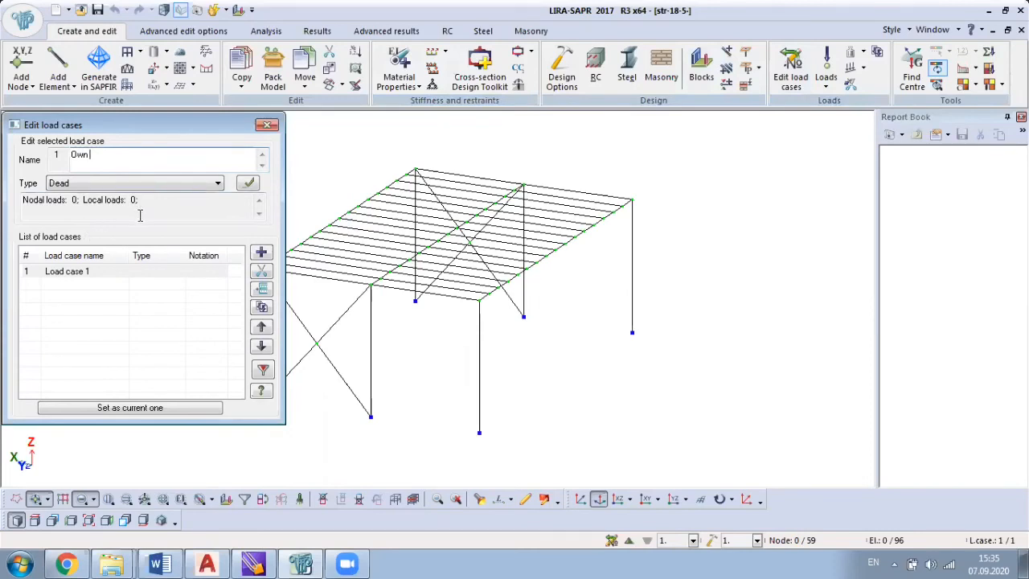
{"action": "left_click", "coordinate": [249, 186]}
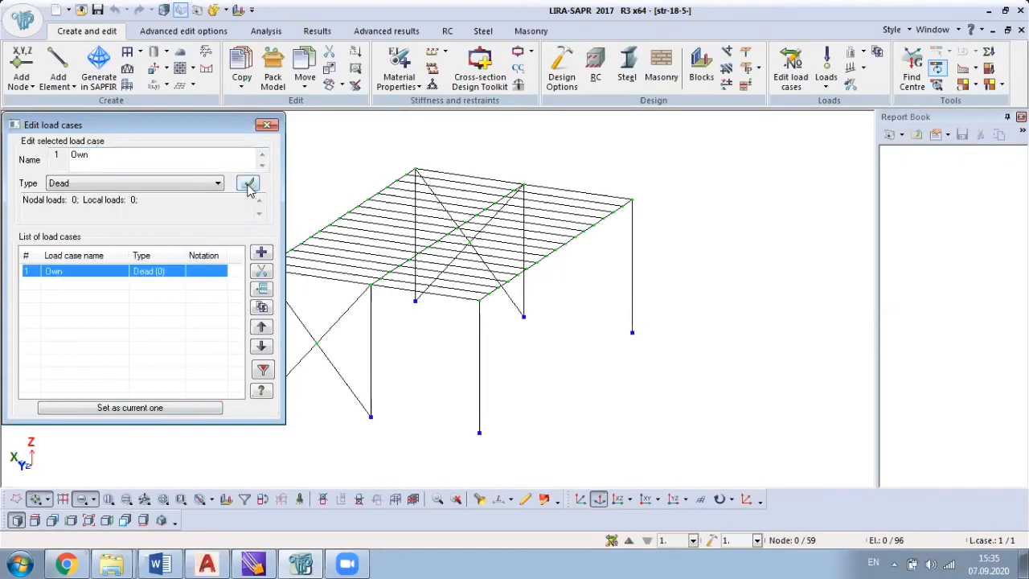
{"action": "left_click", "coordinate": [131, 409]}
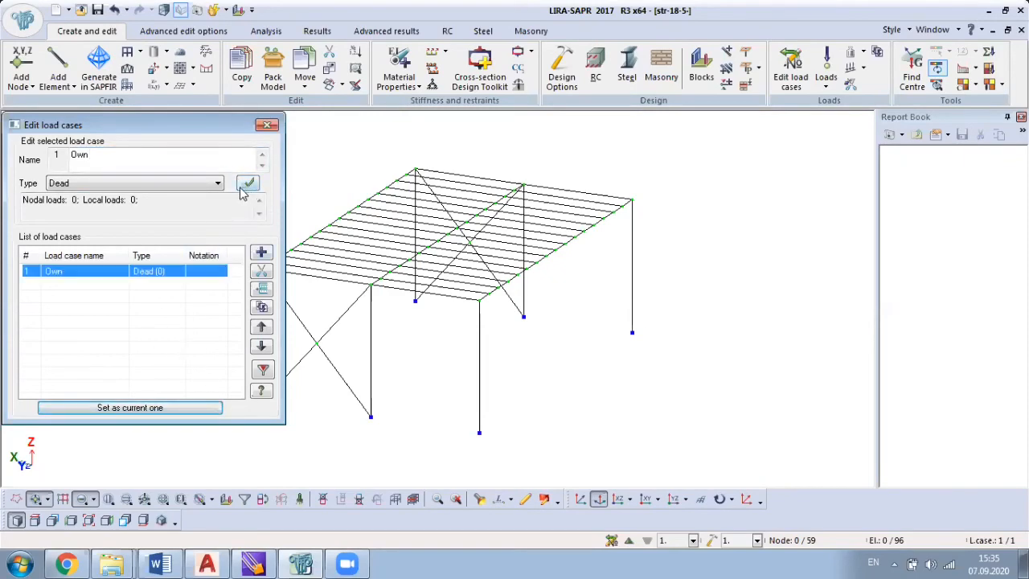
{"action": "left_click", "coordinate": [266, 124]}
Select all nodes and bars and add dead weight to the selected elements with load factor 1.05.
{"action": "middle_click_drag", "start_coordinate": [661, 274], "coordinate": [573, 256]}
{"action": "left_click_drag", "start_coordinate": [174, 138], "coordinate": [756, 465]}
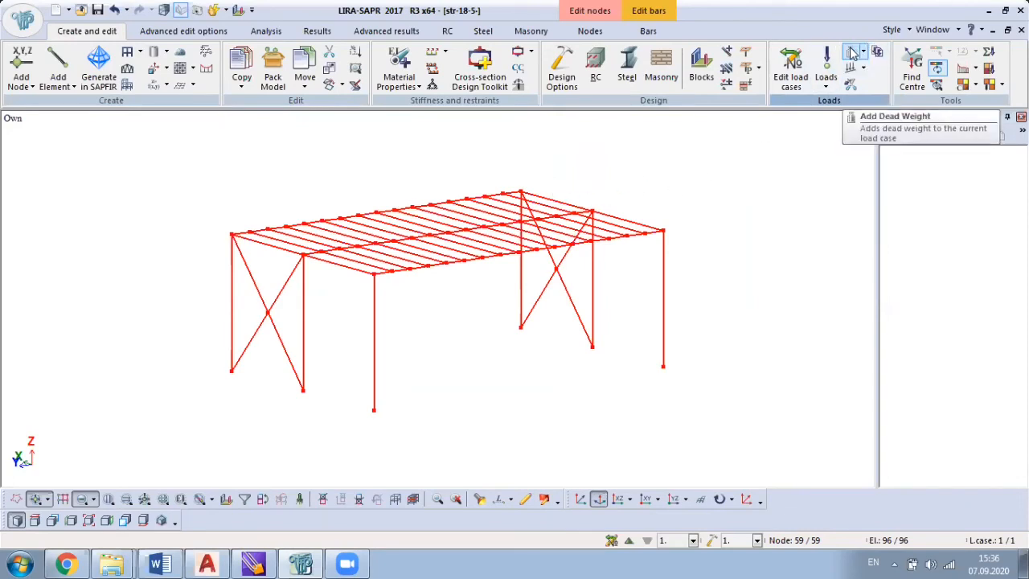
{"action": "left_click", "coordinate": [852, 53]}
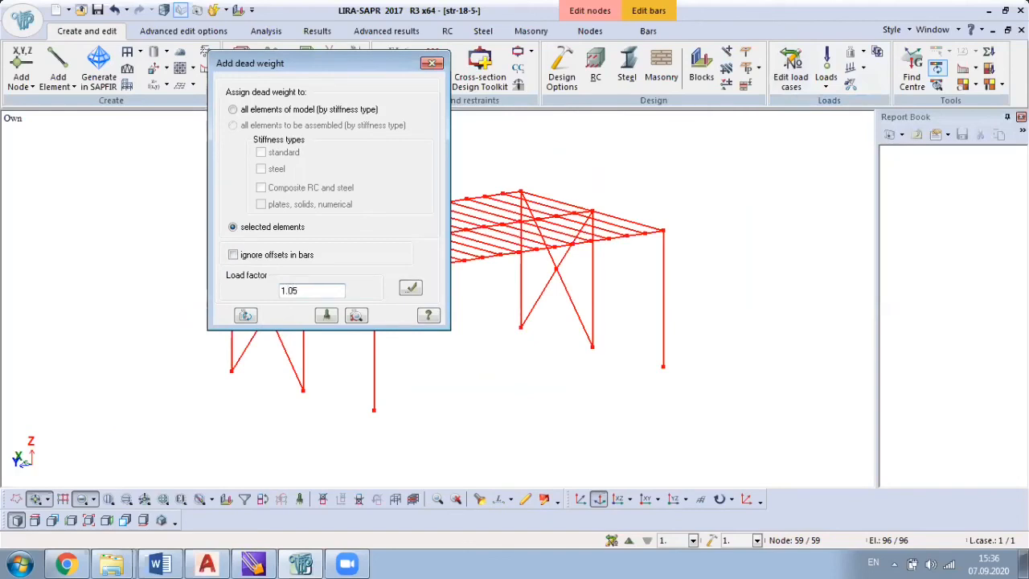
{"action": "left_click", "coordinate": [410, 289]}
{"action": "left_click", "coordinate": [431, 64]}
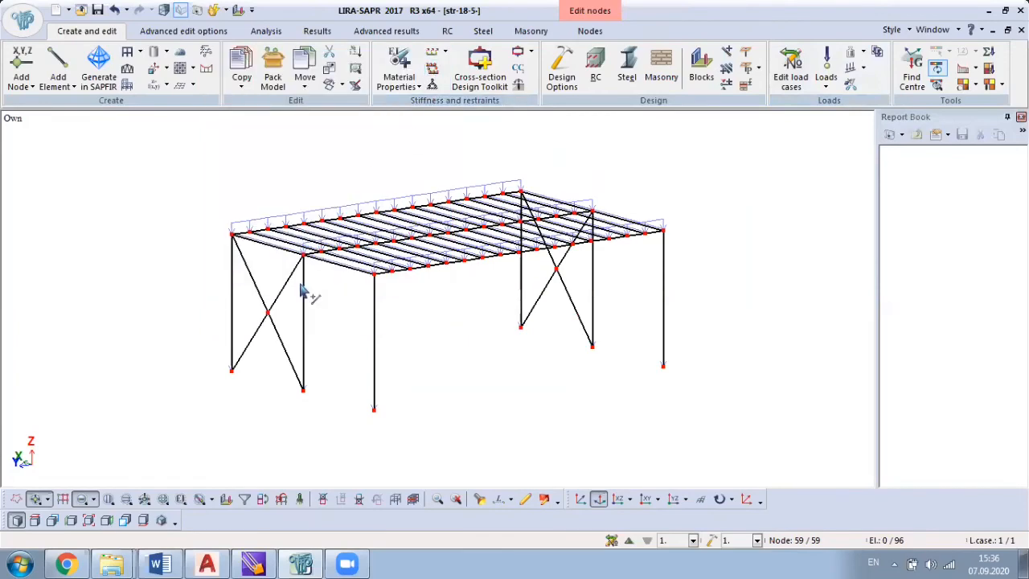
Restore the full model and begin saving it, choosing the MK-2 folder on the desktop as the location.
{"action": "middle_click_drag", "start_coordinate": [312, 300], "coordinate": [489, 427]}
{"action": "right_click", "coordinate": [156, 184]}
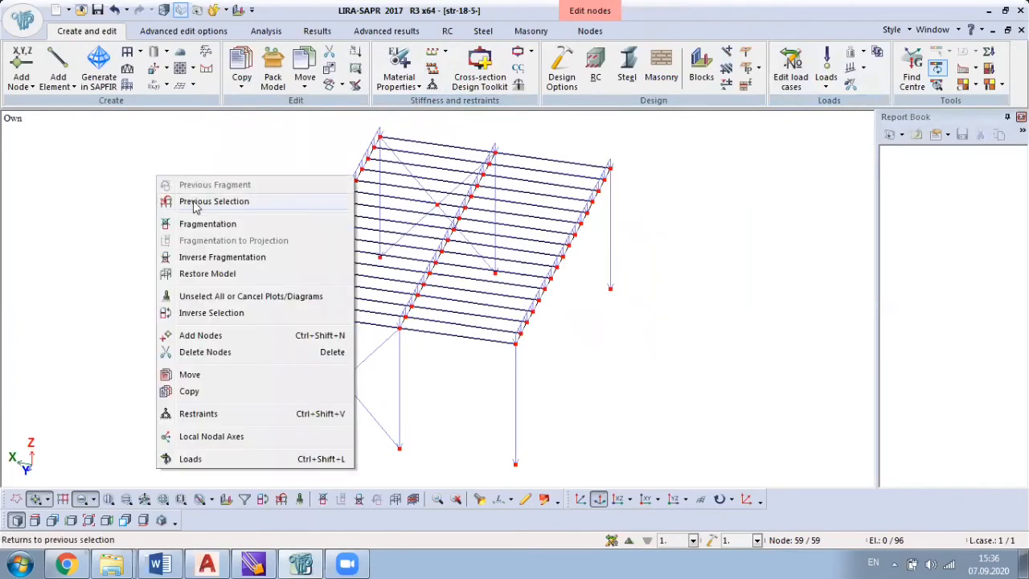
{"action": "left_click", "coordinate": [246, 273]}
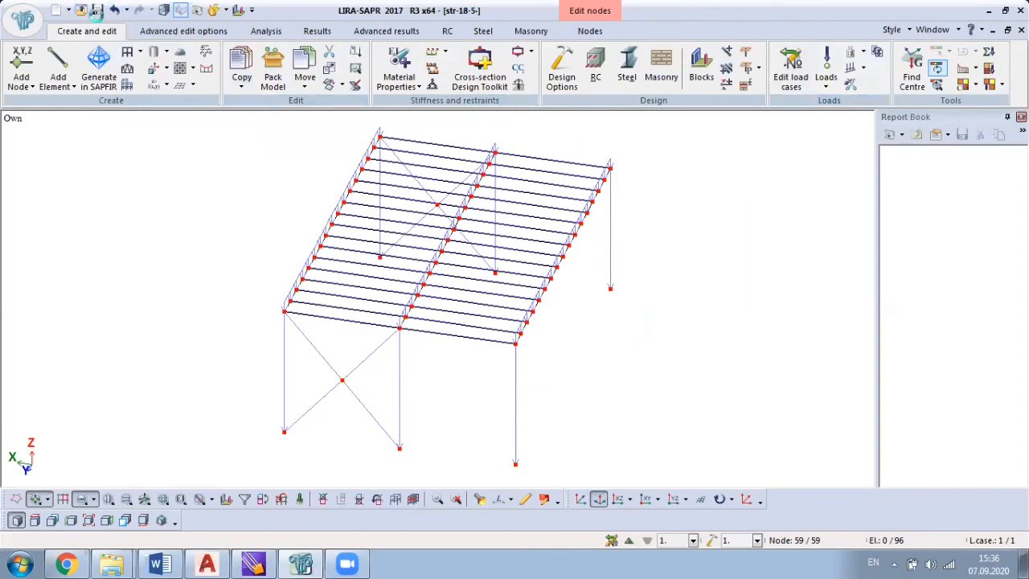
{"action": "left_click", "coordinate": [96, 11]}
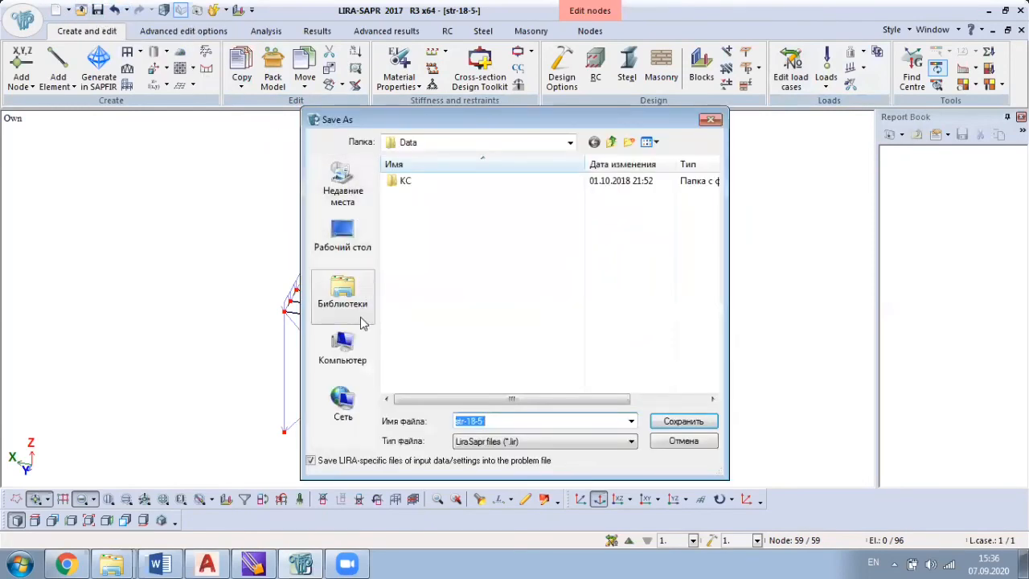
{"action": "left_click", "coordinate": [342, 238]}
{"action": "left_click", "coordinate": [453, 374]}
{"action": "scroll", "coordinate": [450, 374], "scroll_direction": "down", "scroll_amount": 5}
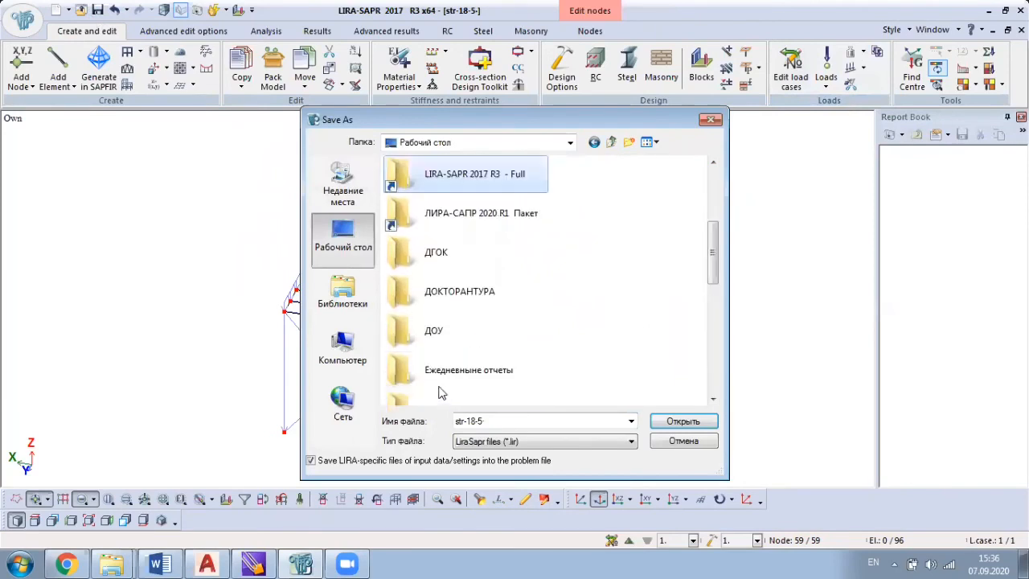
{"action": "double_click", "coordinate": [447, 249]}
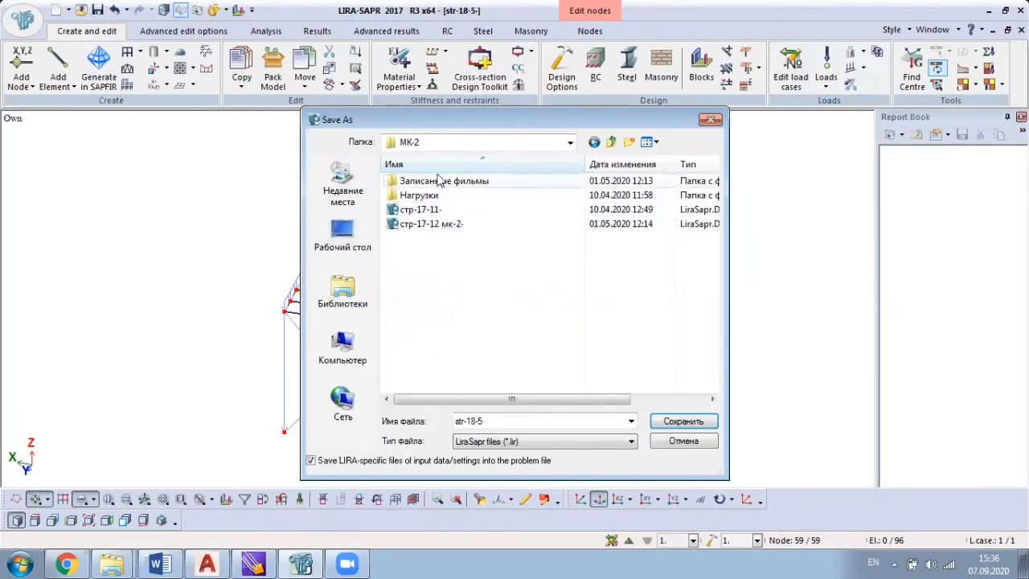
{"action": "left_click", "coordinate": [569, 143]}
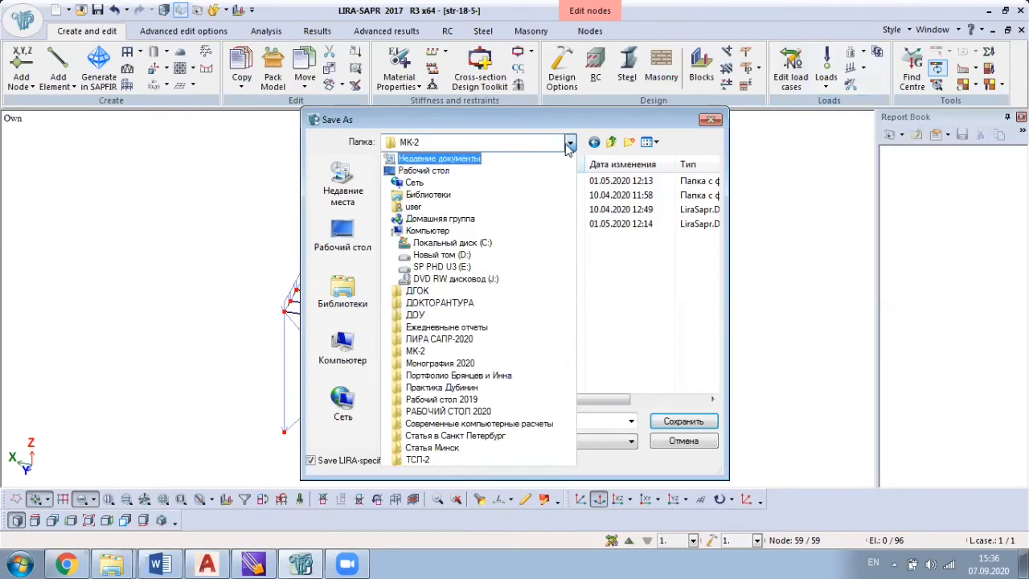
{"action": "left_click", "coordinate": [567, 145]}
Create a folder named MK-1 inside MK-2 and save the str-18-5 model in it.
{"action": "right_click", "coordinate": [522, 309]}
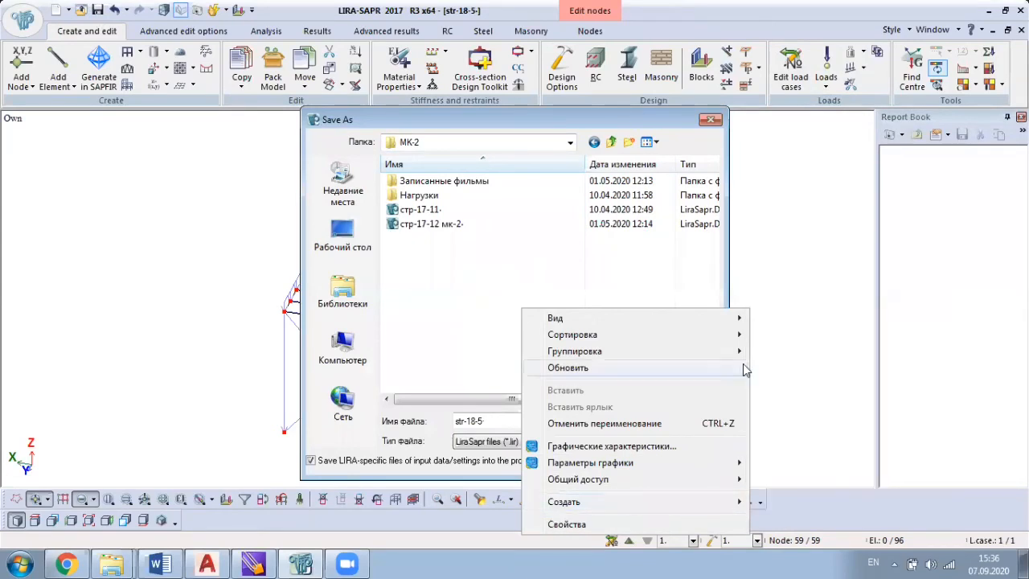
{"action": "mouse_move", "coordinate": [730, 499]}
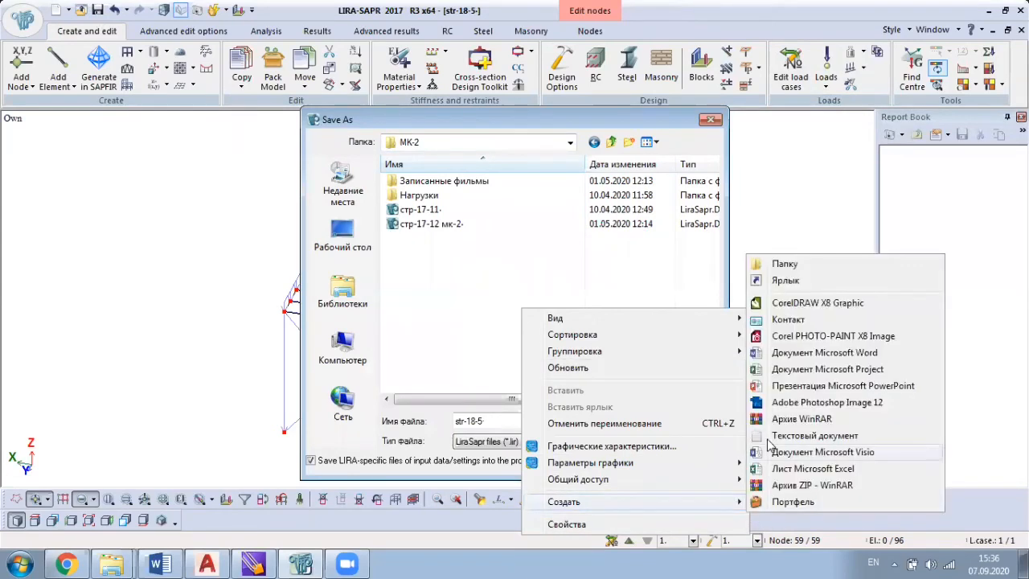
{"action": "left_click", "coordinate": [795, 267]}
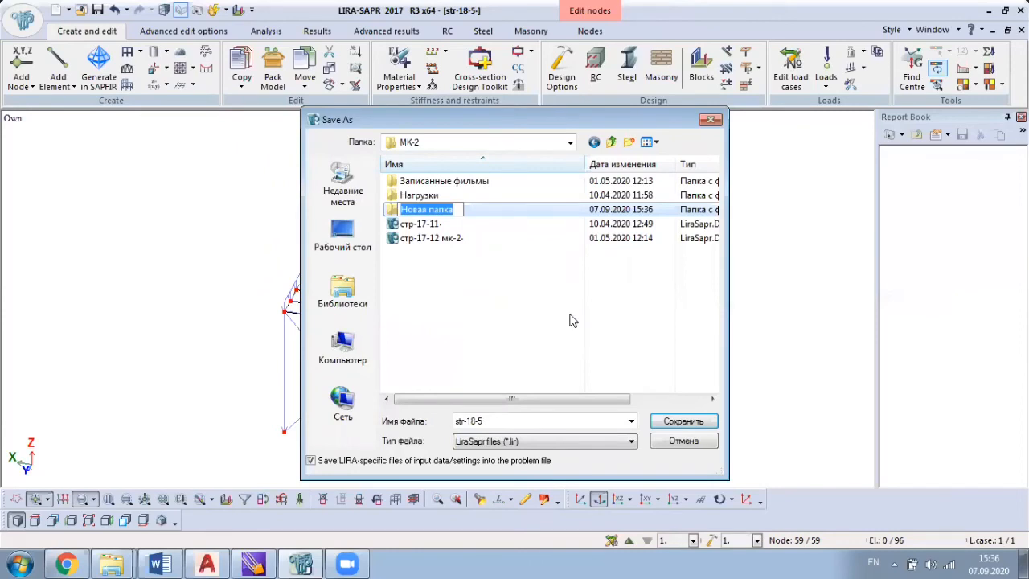
{"action": "type", "text": "V"}
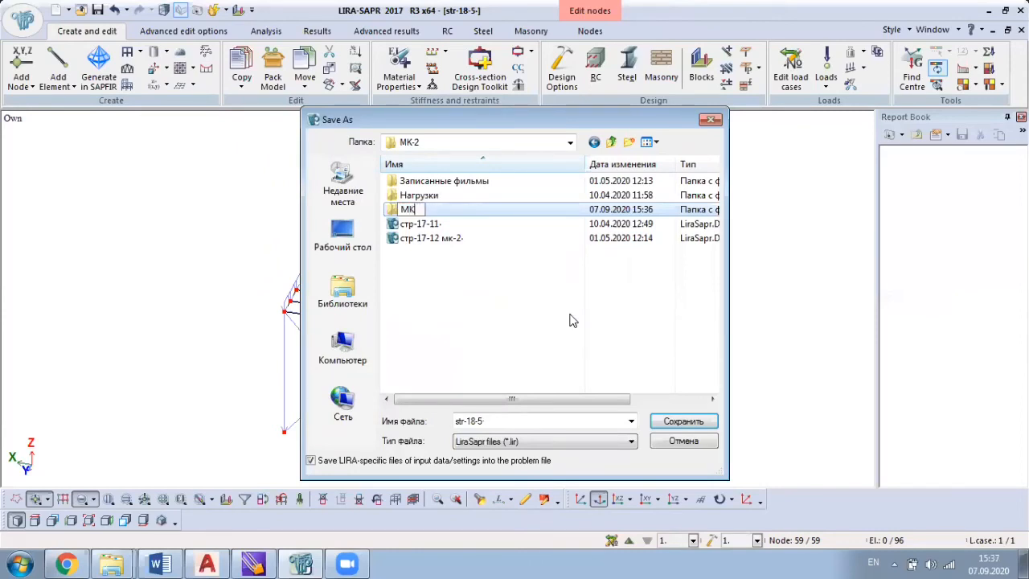
{"action": "key", "text": "Return"}
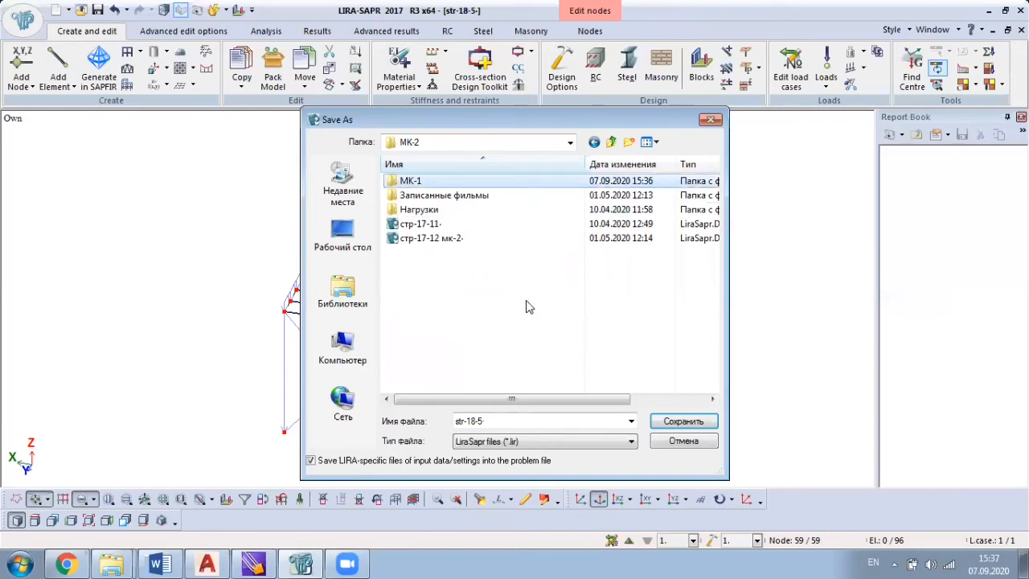
{"action": "double_click", "coordinate": [420, 182]}
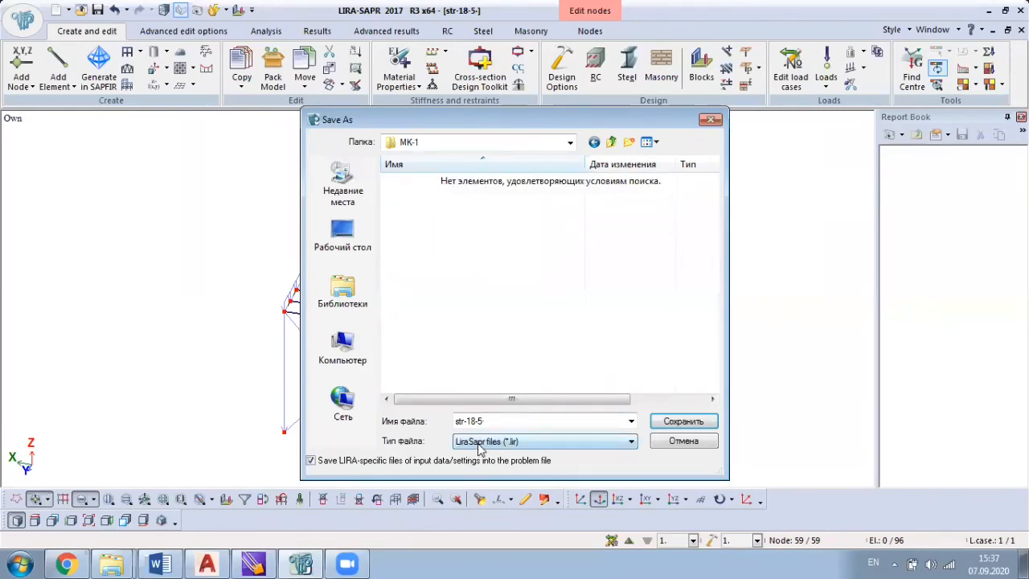
{"action": "left_click", "coordinate": [674, 422]}
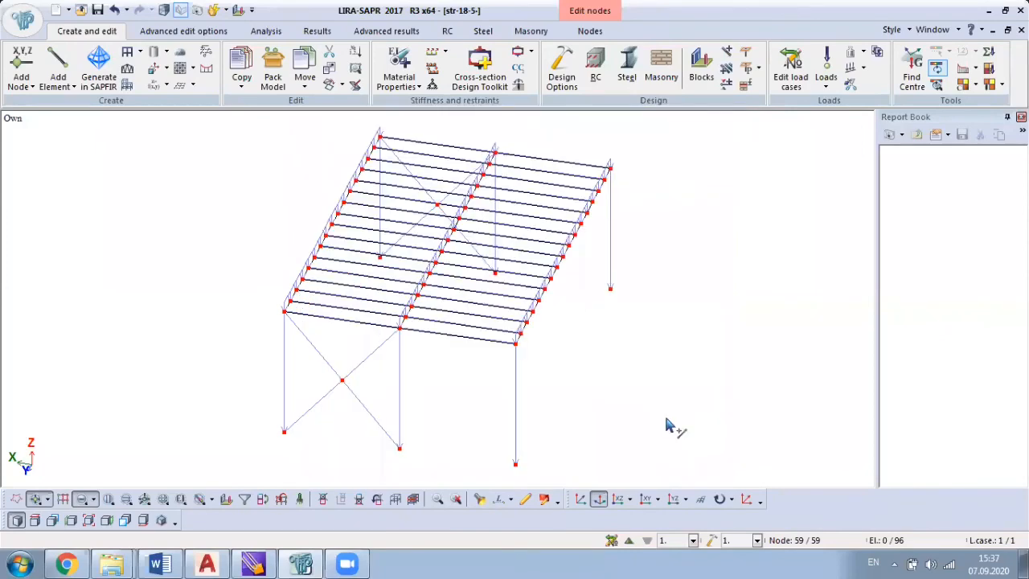
Pack the model with 0.0001 m precision, correcting incorrect geometry wherever possible, and run the analysis.
{"action": "left_click", "coordinate": [272, 70]}
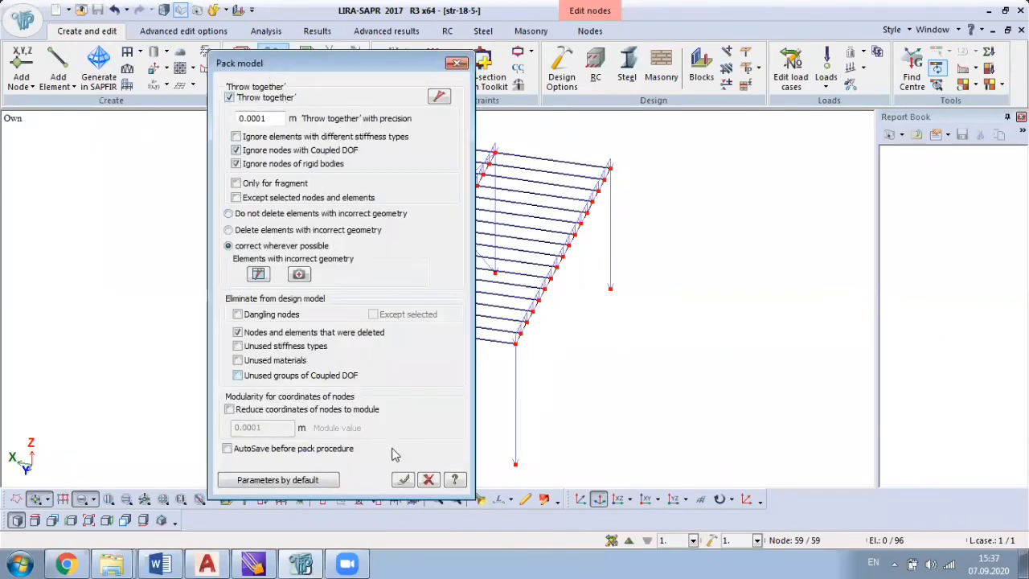
{"action": "left_click", "coordinate": [403, 479]}
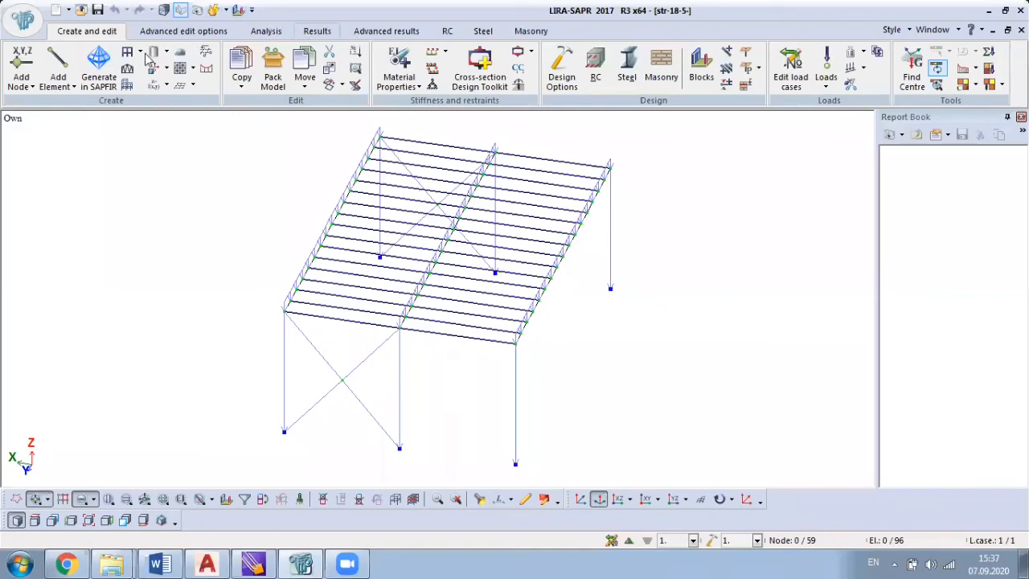
{"action": "left_click", "coordinate": [316, 31]}
{"action": "left_click", "coordinate": [265, 31]}
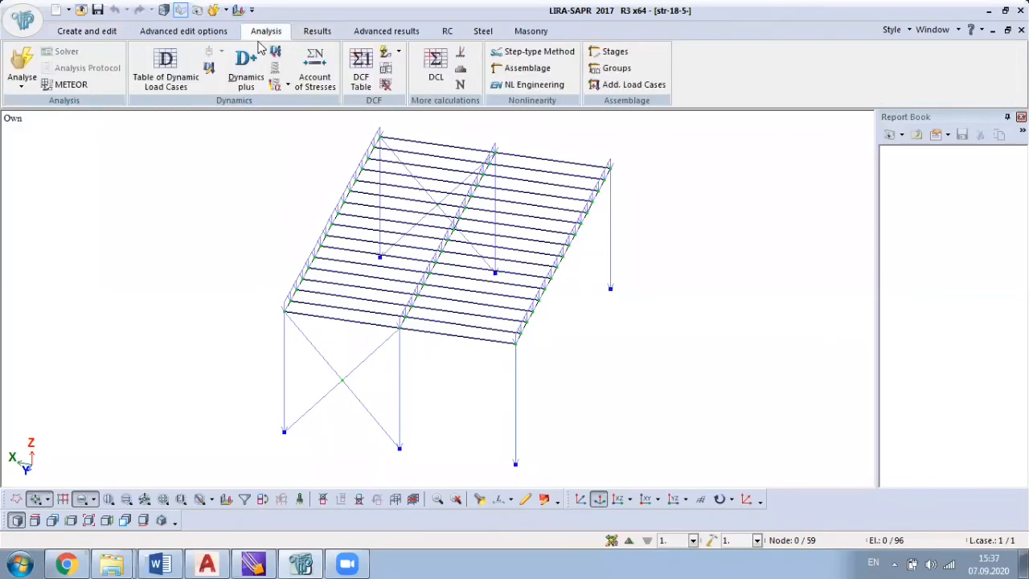
{"action": "left_click", "coordinate": [15, 56]}
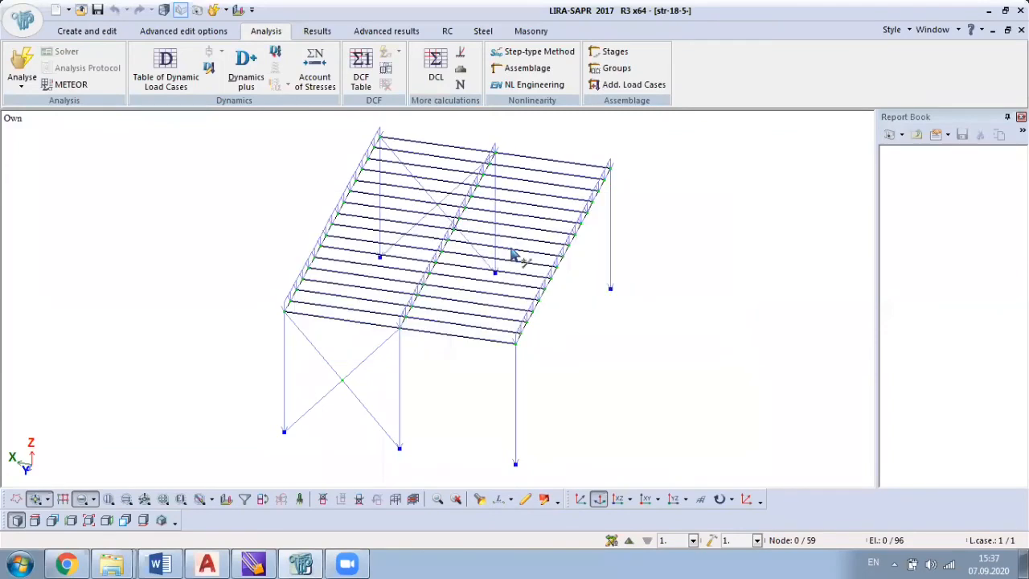
Examine the steel check mosaics of the assigned cross-sections for the ultimate (ULS) and serviceability (SLS) limit states.
{"action": "left_click", "coordinate": [482, 30]}
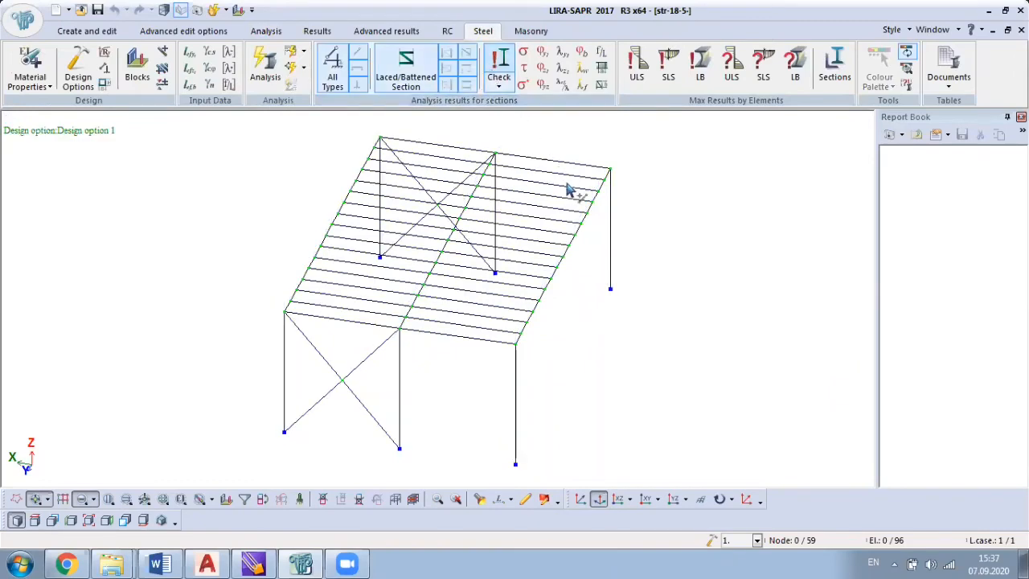
{"action": "middle_click_drag", "start_coordinate": [571, 188], "coordinate": [615, 109]}
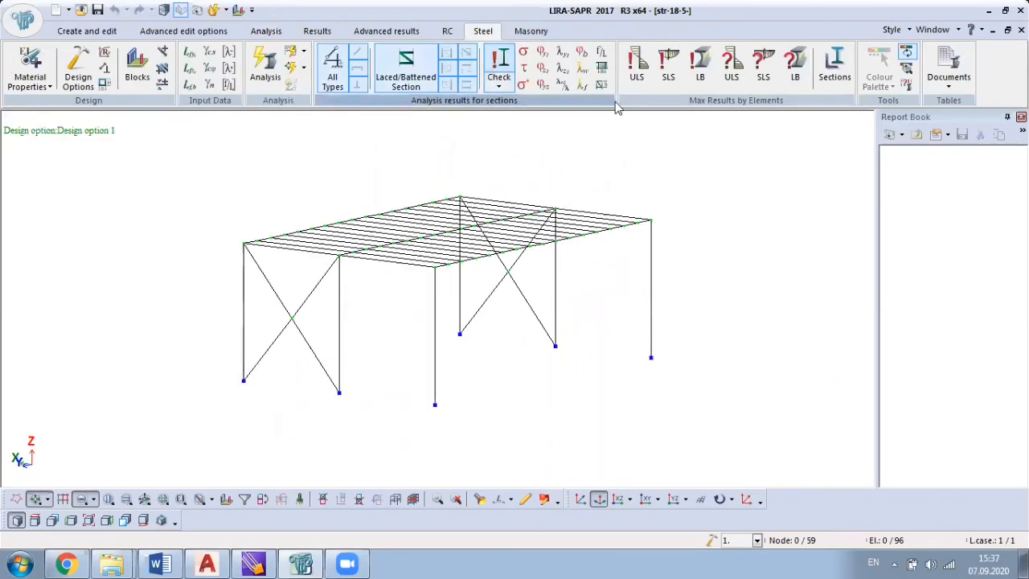
{"action": "left_click", "coordinate": [637, 66]}
{"action": "middle_click_drag", "start_coordinate": [619, 248], "coordinate": [483, 332]}
{"action": "left_click", "coordinate": [661, 66]}
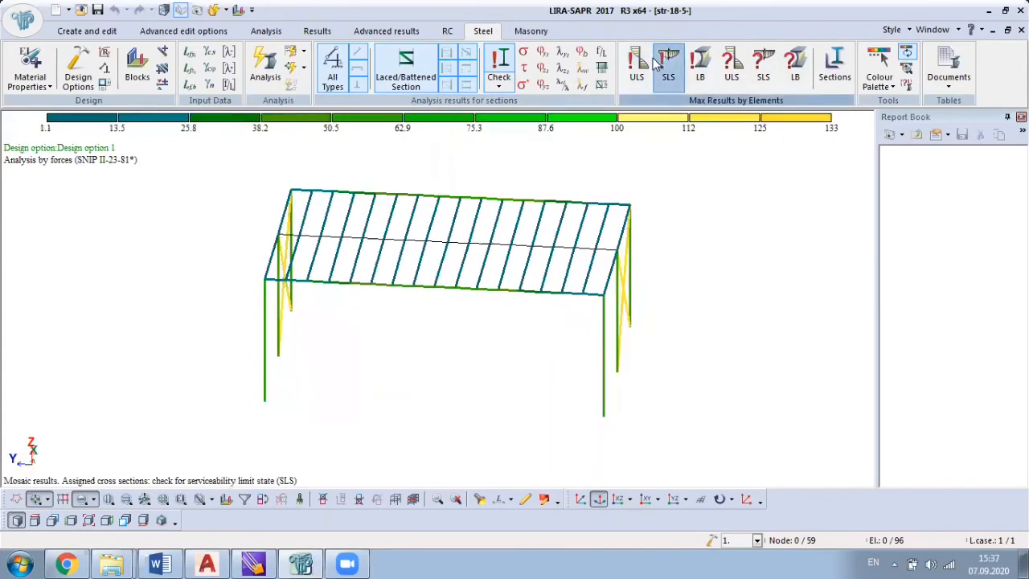
{"action": "left_click", "coordinate": [637, 66]}
{"action": "middle_click_drag", "start_coordinate": [534, 311], "coordinate": [300, 299]}
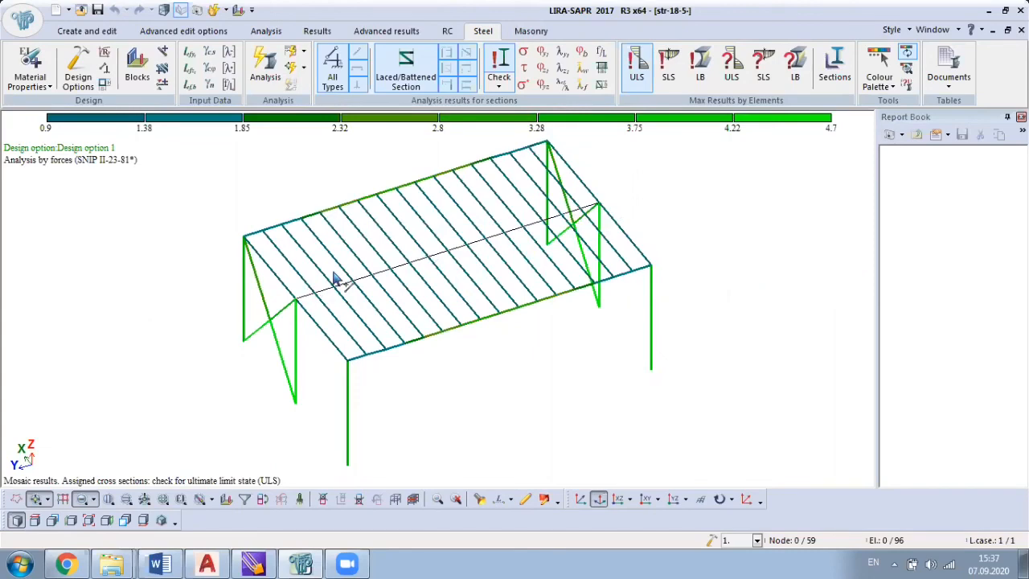
Return to model editing and make load case 2 the current load case.
{"action": "left_click", "coordinate": [113, 30]}
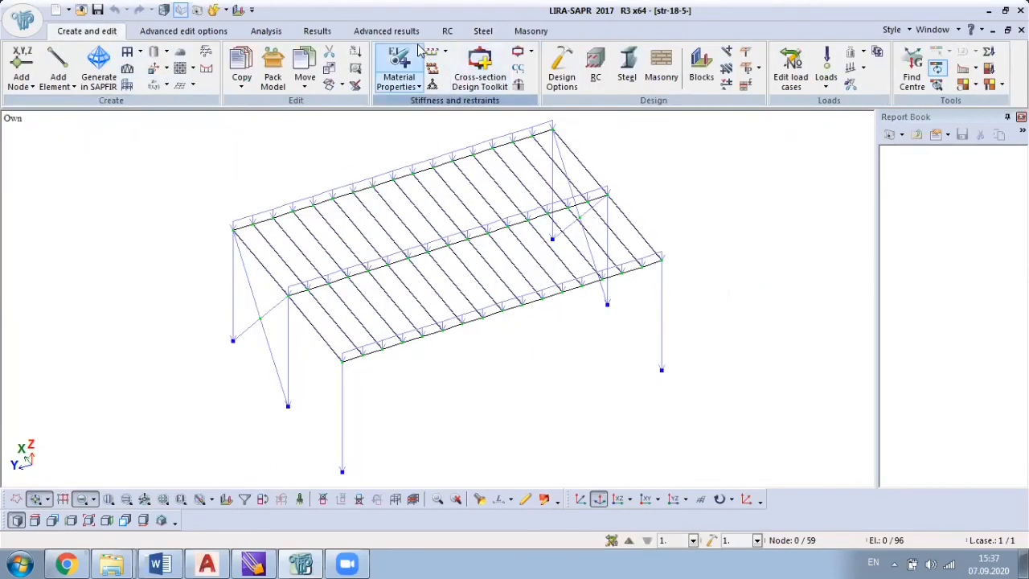
{"action": "middle_click_drag", "start_coordinate": [524, 303], "coordinate": [494, 416]}
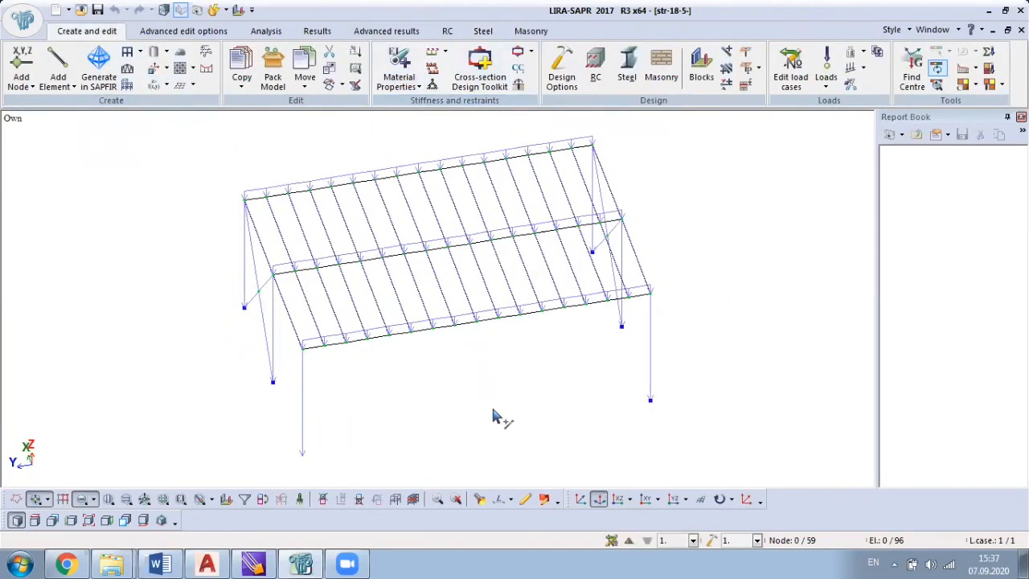
{"action": "left_click", "coordinate": [618, 500]}
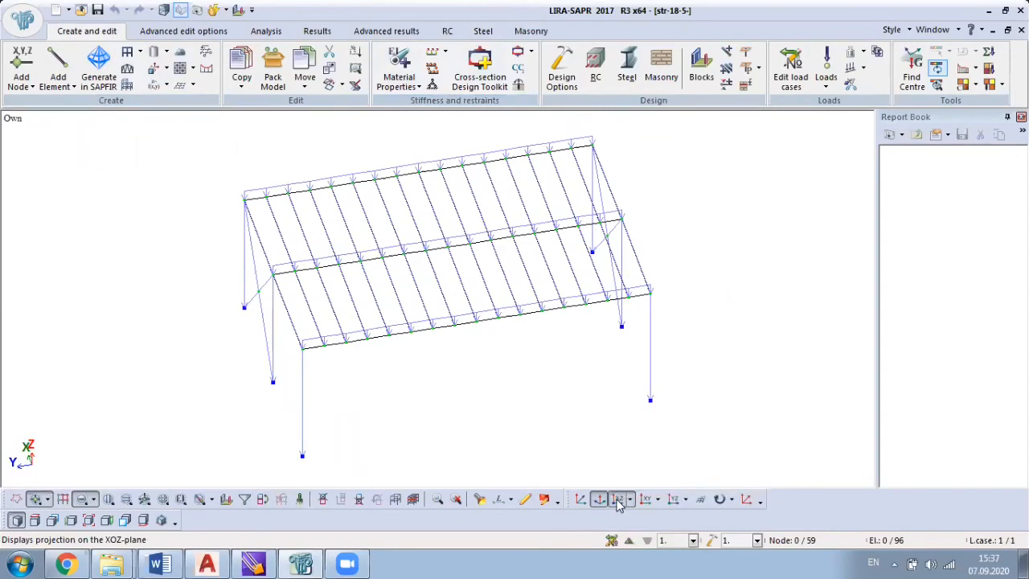
{"action": "left_click", "coordinate": [629, 541]}
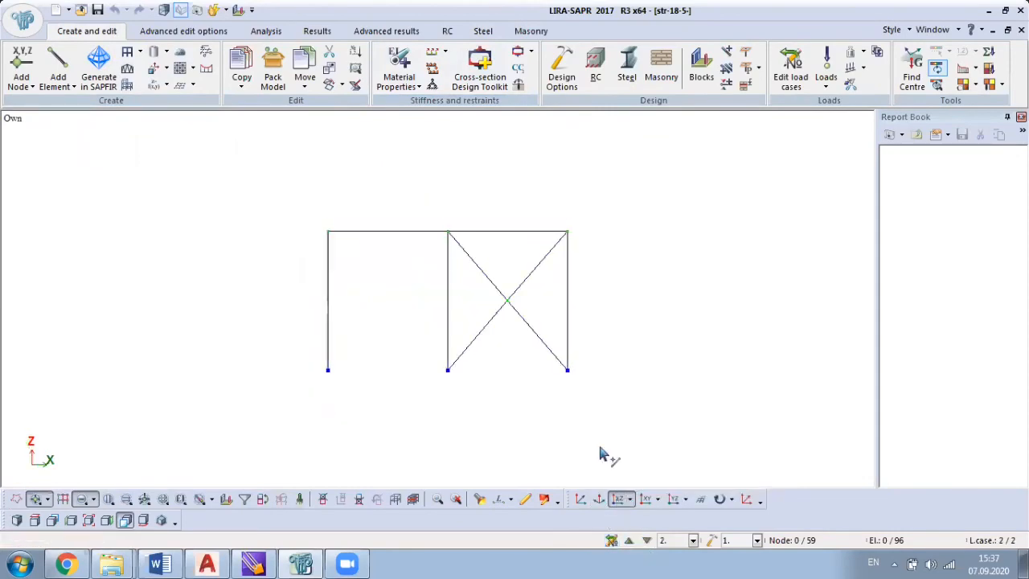
{"action": "left_click", "coordinate": [599, 499]}
{"action": "middle_click_drag", "start_coordinate": [634, 269], "coordinate": [314, 456]}
{"action": "left_click", "coordinate": [617, 499]}
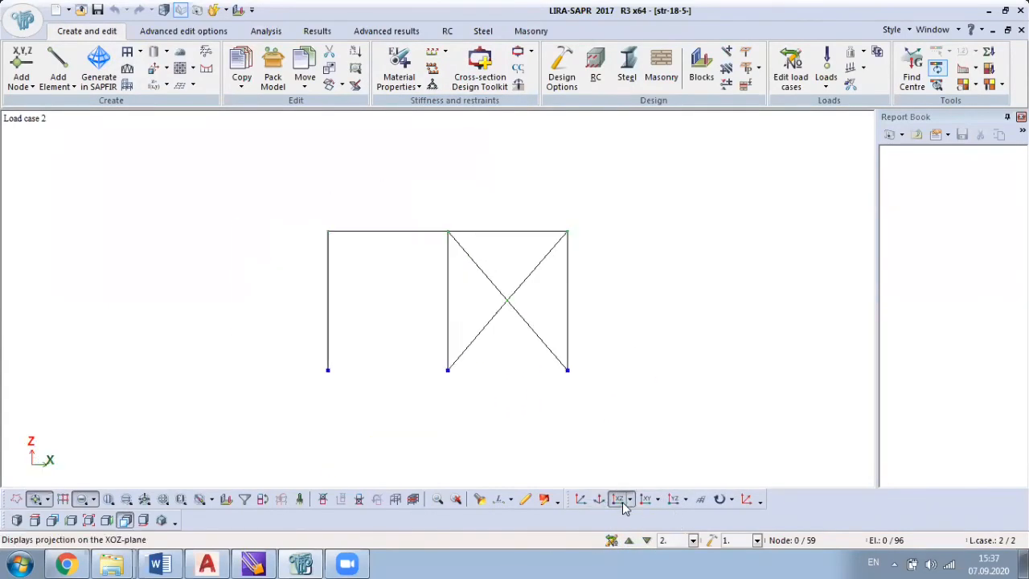
In the XY projection, select the nodes and bars along the central longitudinal axis and isolate them as a fragment.
{"action": "left_click", "coordinate": [646, 499]}
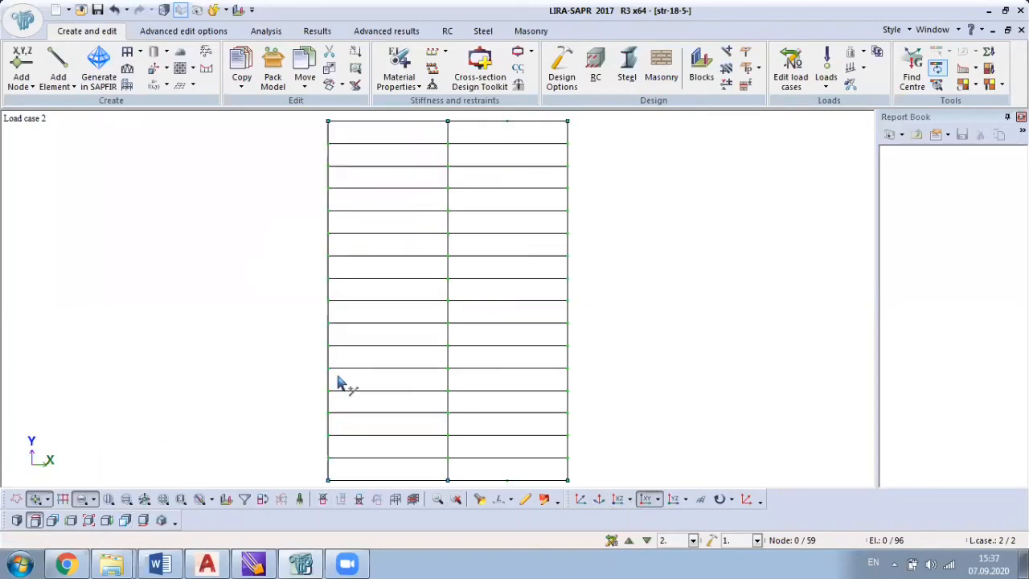
{"action": "left_click_drag", "start_coordinate": [444, 117], "coordinate": [457, 488]}
{"action": "right_click", "coordinate": [241, 269]}
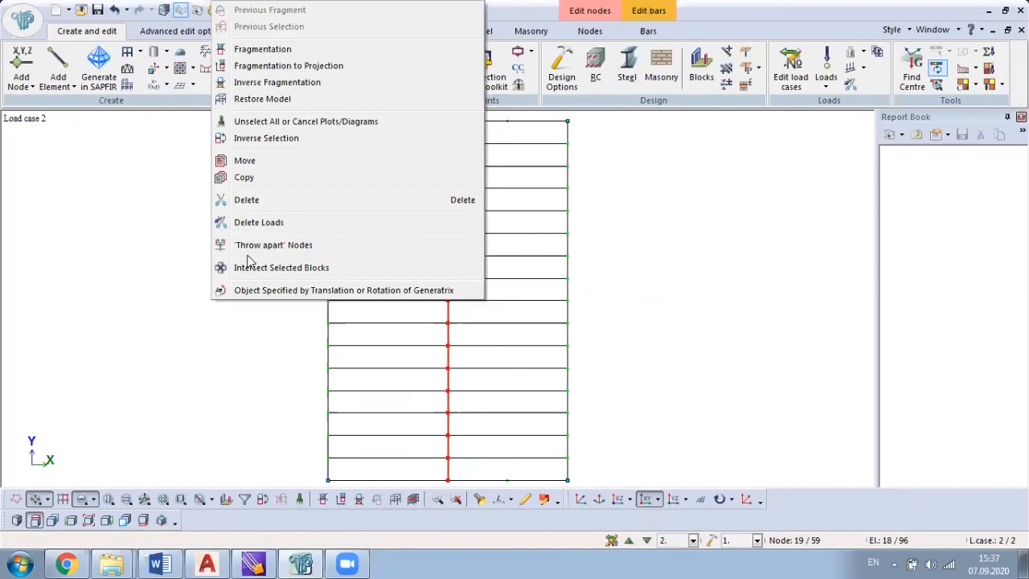
{"action": "left_click", "coordinate": [283, 50]}
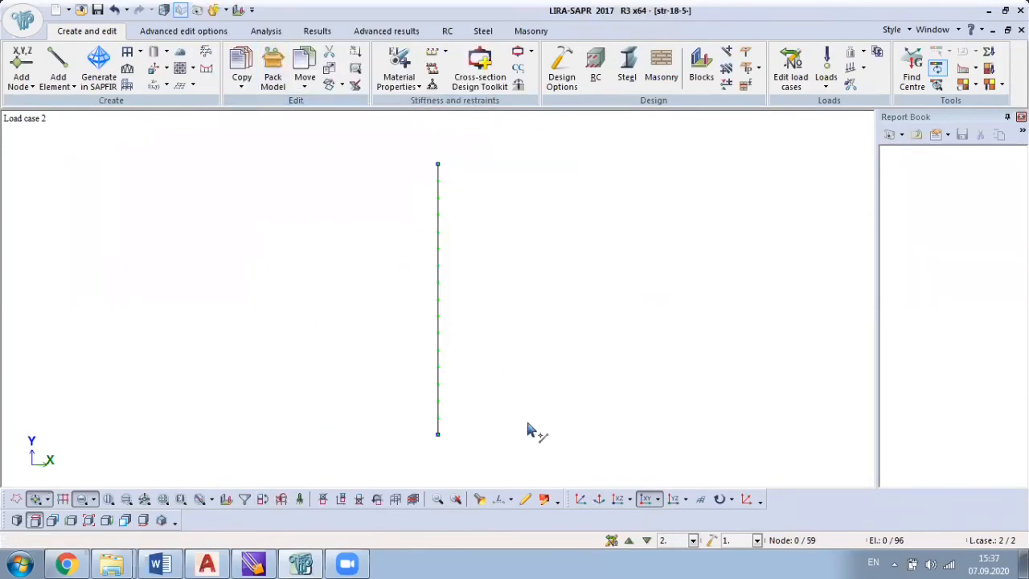
In the isometric view, select the central longitudinal beam without its two columns, plus the nodes, and fragment the selection.
{"action": "left_click", "coordinate": [618, 499]}
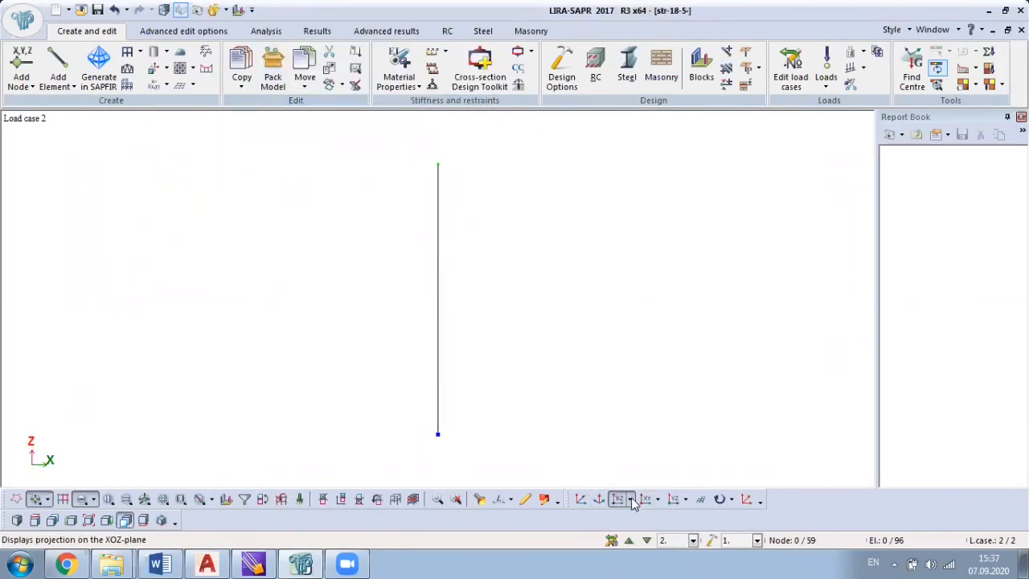
{"action": "left_click", "coordinate": [581, 499]}
{"action": "left_click_drag", "start_coordinate": [487, 191], "coordinate": [495, 235]}
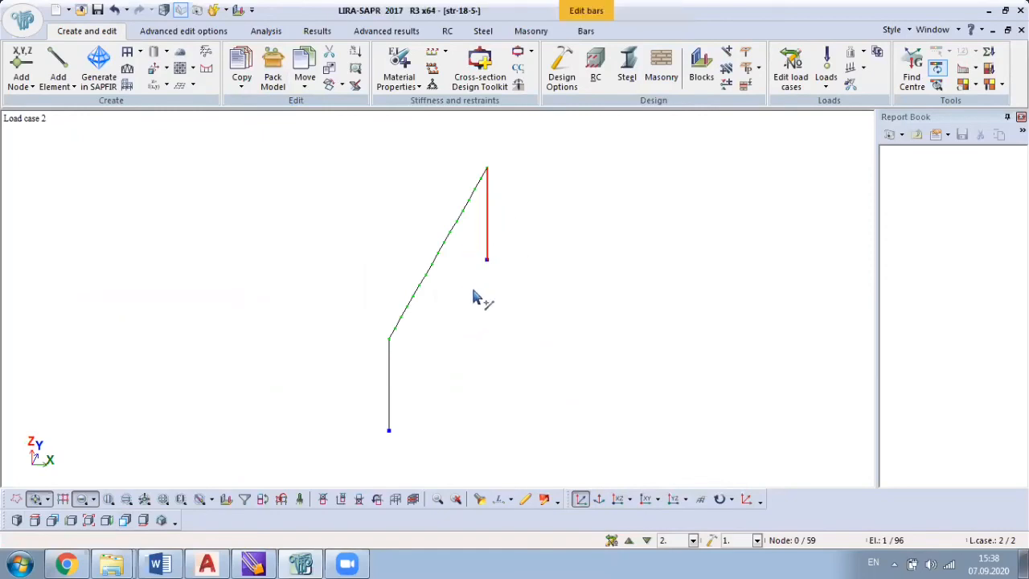
{"action": "left_click_drag", "start_coordinate": [448, 346], "coordinate": [376, 385]}
{"action": "left_click_drag", "start_coordinate": [586, 136], "coordinate": [266, 472]}
{"action": "right_click", "coordinate": [239, 249]}
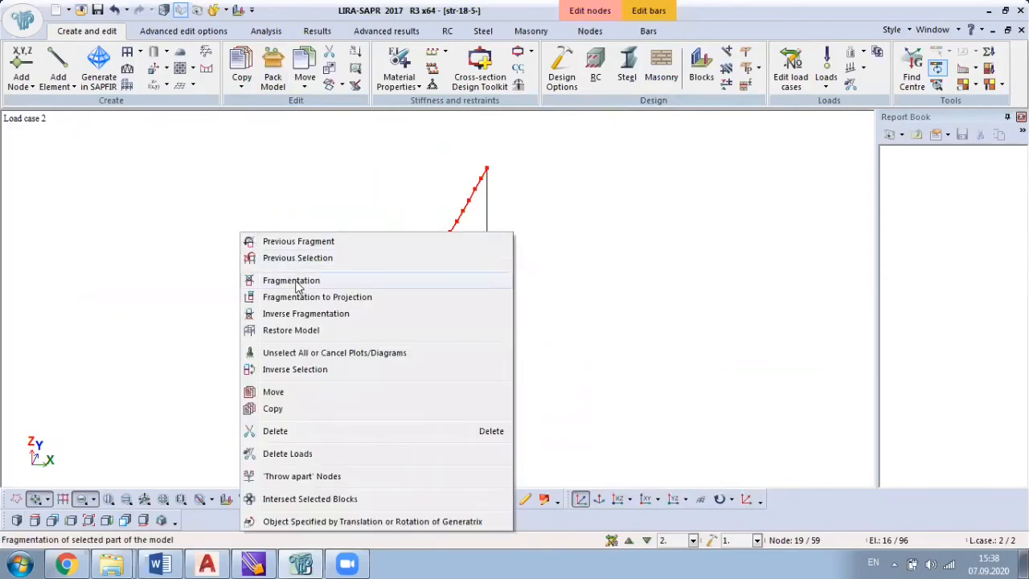
{"action": "left_click", "coordinate": [322, 285]}
Isolate the central longitudinal beam without its columns and select all of its nodes and bars.
{"action": "mouse_move", "coordinate": [517, 152]}
{"action": "left_mouse_down"}
{"action": "mouse_move", "coordinate": [439, 195]}
{"action": "mouse_move", "coordinate": [516, 182]}
{"action": "left_mouse_up"}
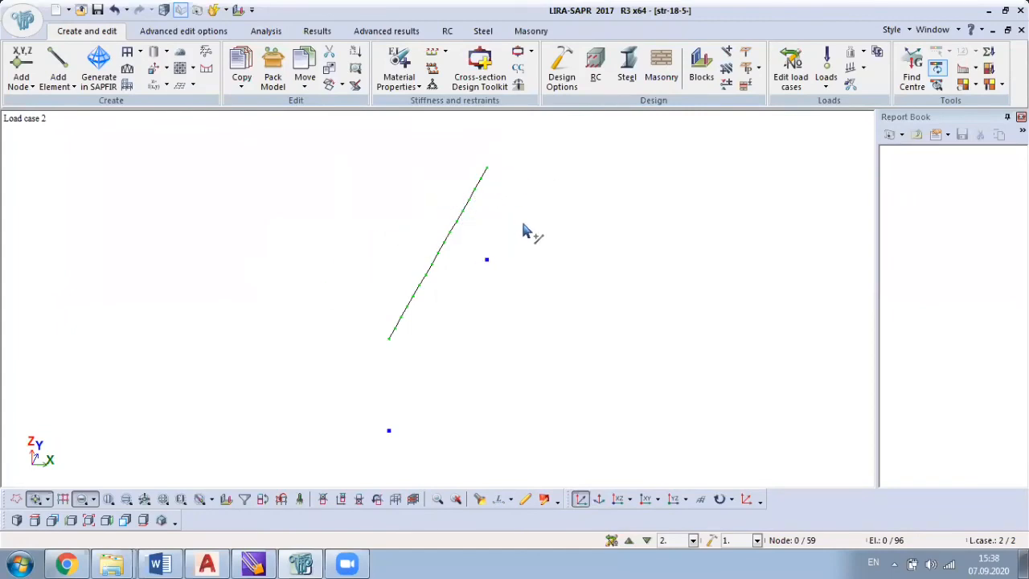
{"action": "middle_click_drag", "start_coordinate": [524, 223], "coordinate": [594, 162]}
{"action": "left_click_drag", "start_coordinate": [395, 163], "coordinate": [472, 218]}
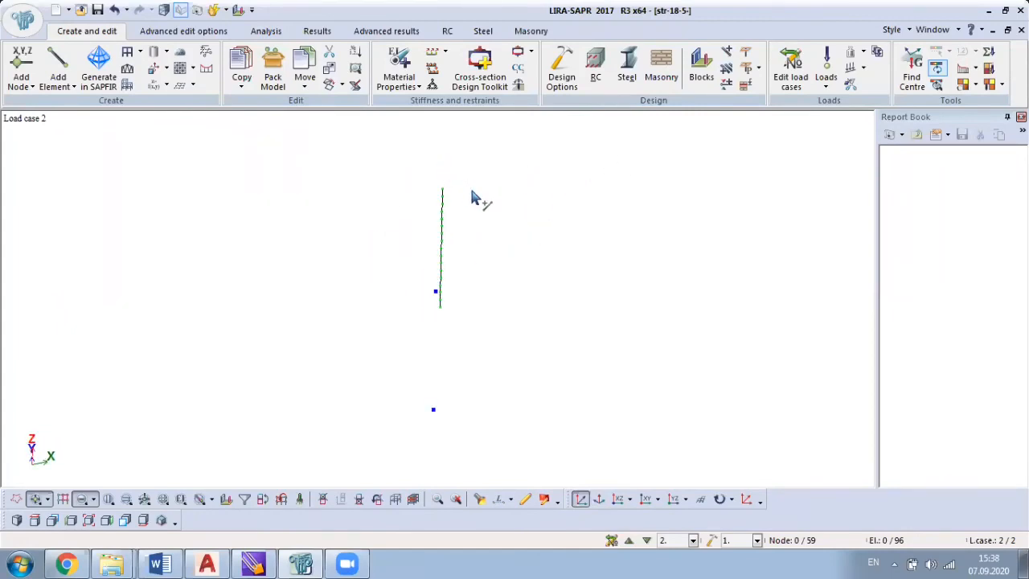
{"action": "middle_click_drag", "start_coordinate": [475, 200], "coordinate": [409, 222]}
{"action": "left_click_drag", "start_coordinate": [362, 187], "coordinate": [536, 286]}
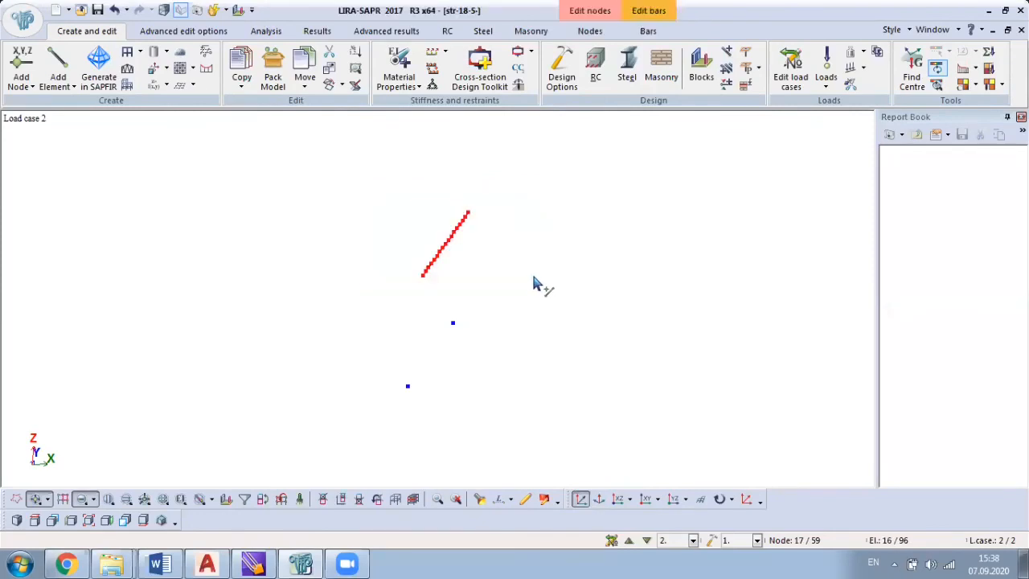
Assign the Builtup I-section (B-1) stiffness and the B-1 steel material, additional parameters and selection limitations to the selected beam.
{"action": "left_click", "coordinate": [399, 63]}
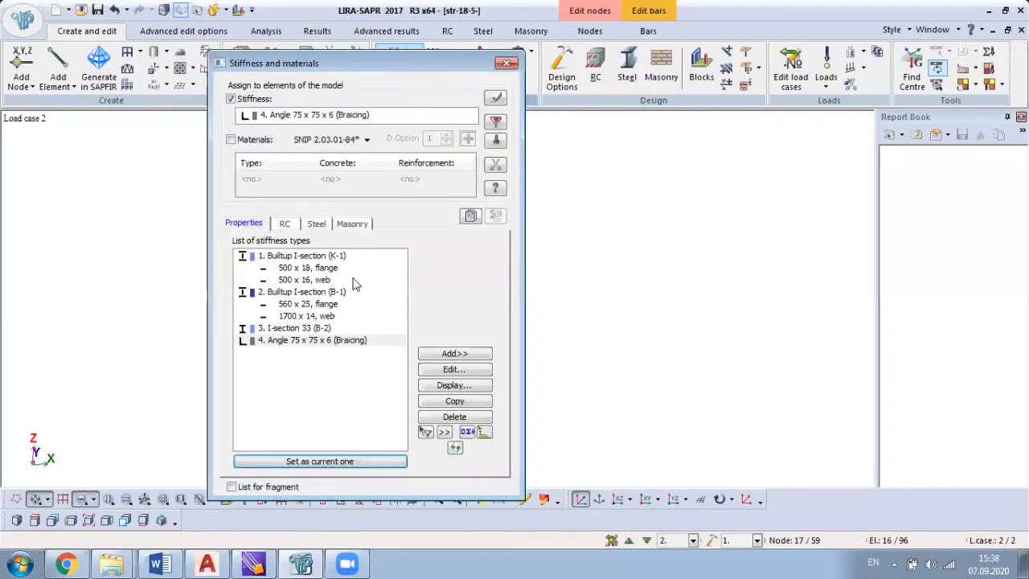
{"action": "left_click", "coordinate": [310, 292]}
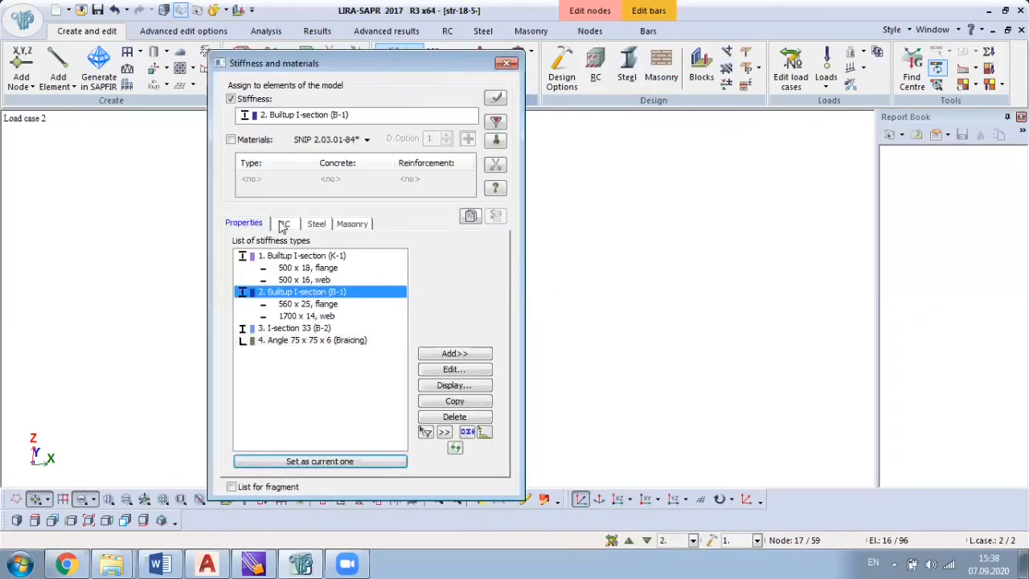
{"action": "left_click", "coordinate": [321, 227]}
{"action": "left_click", "coordinate": [268, 271]}
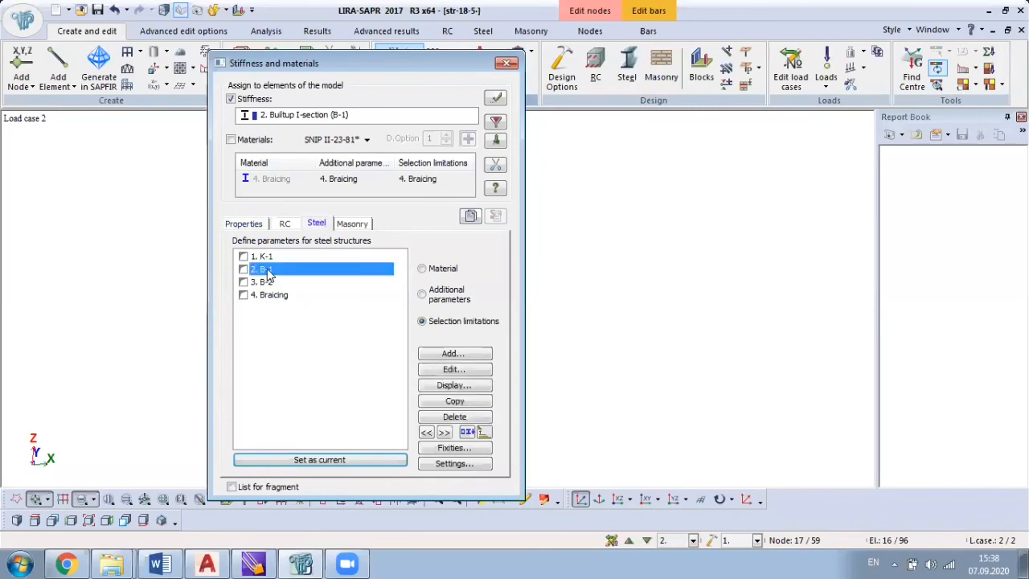
{"action": "left_click", "coordinate": [437, 298]}
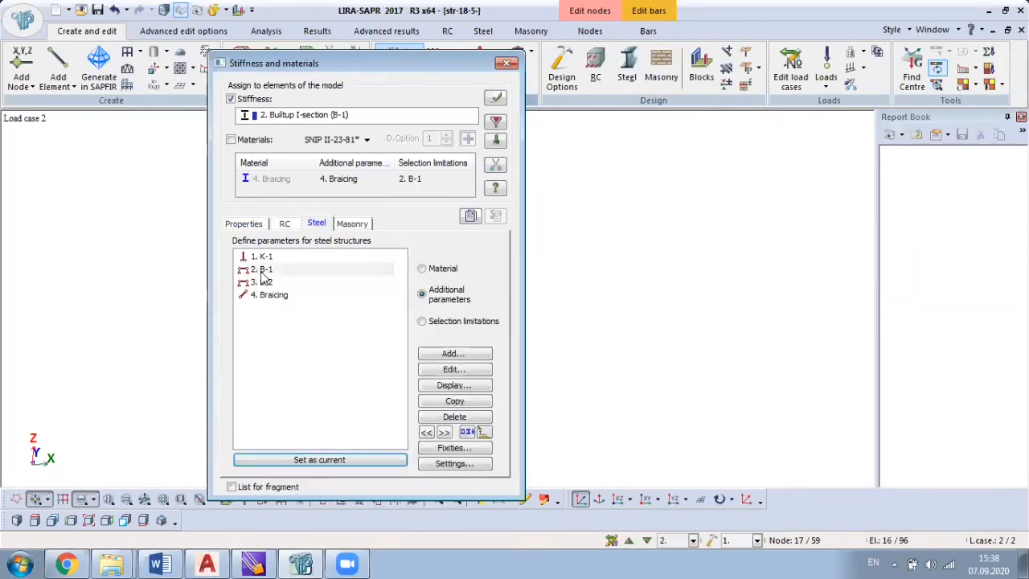
{"action": "left_click", "coordinate": [441, 272]}
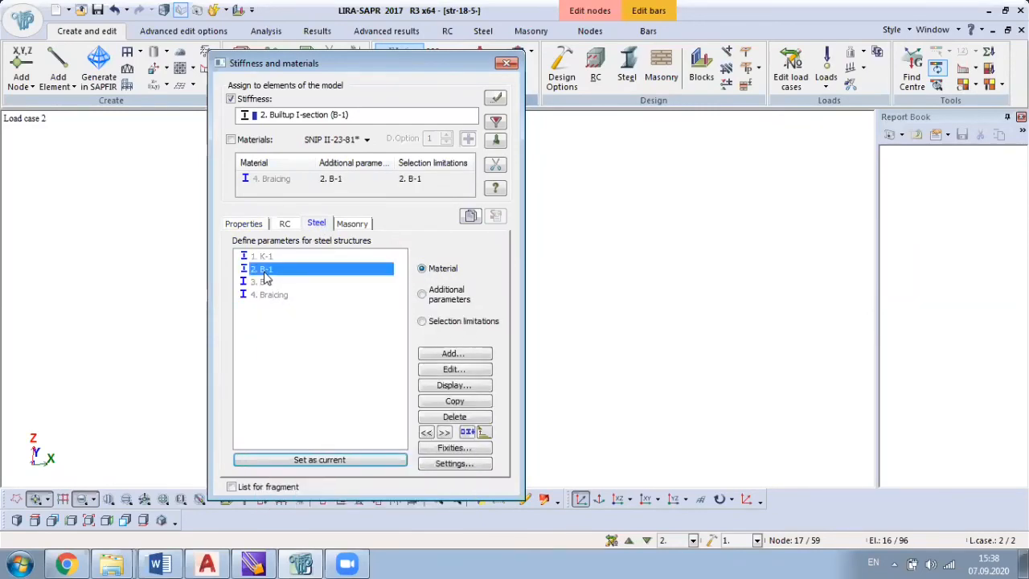
{"action": "left_click", "coordinate": [254, 140]}
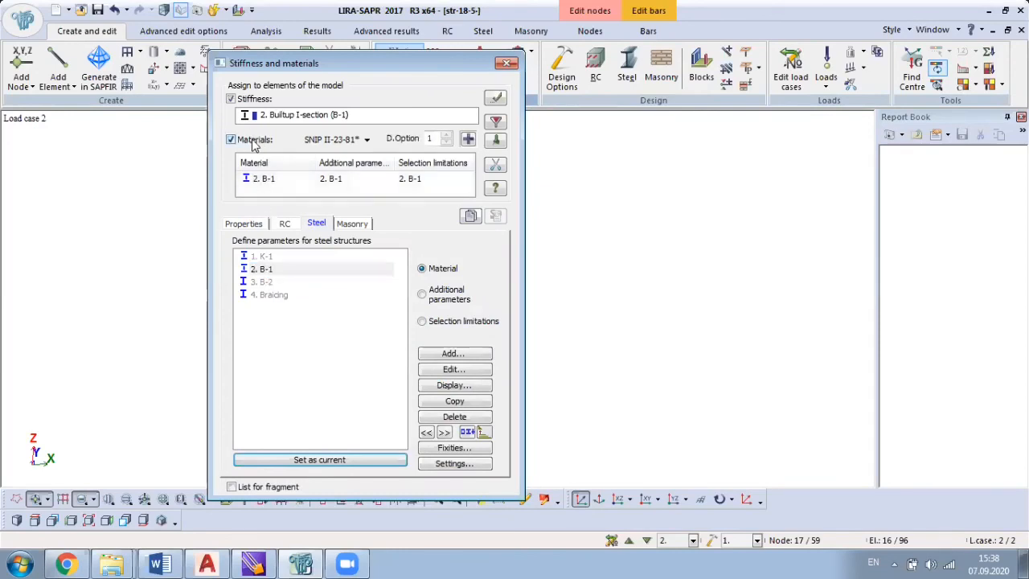
{"action": "left_click", "coordinate": [495, 98]}
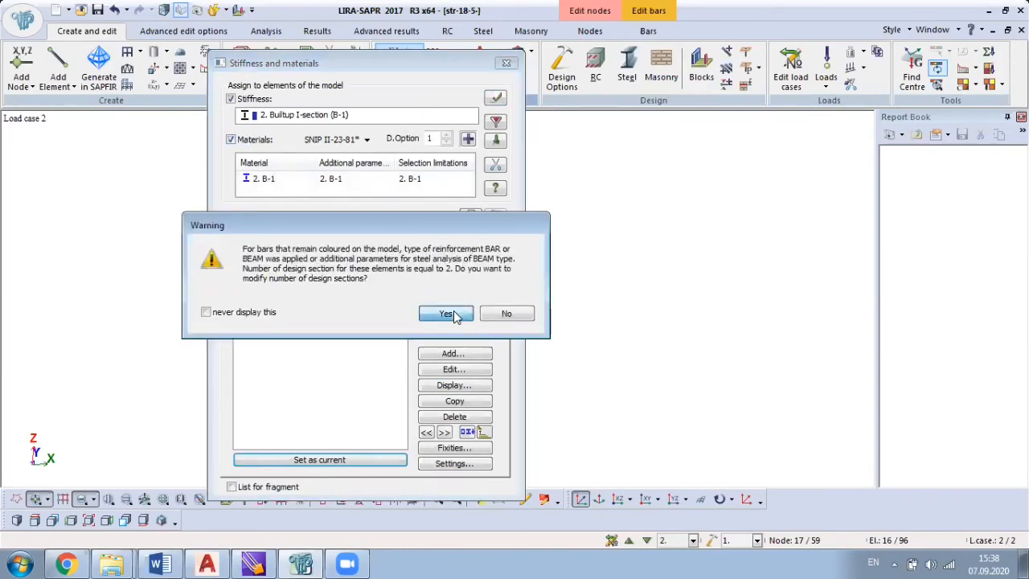
Set the number of design sections to 5 for the beam's bars and restore the full model.
{"action": "left_click", "coordinate": [447, 313]}
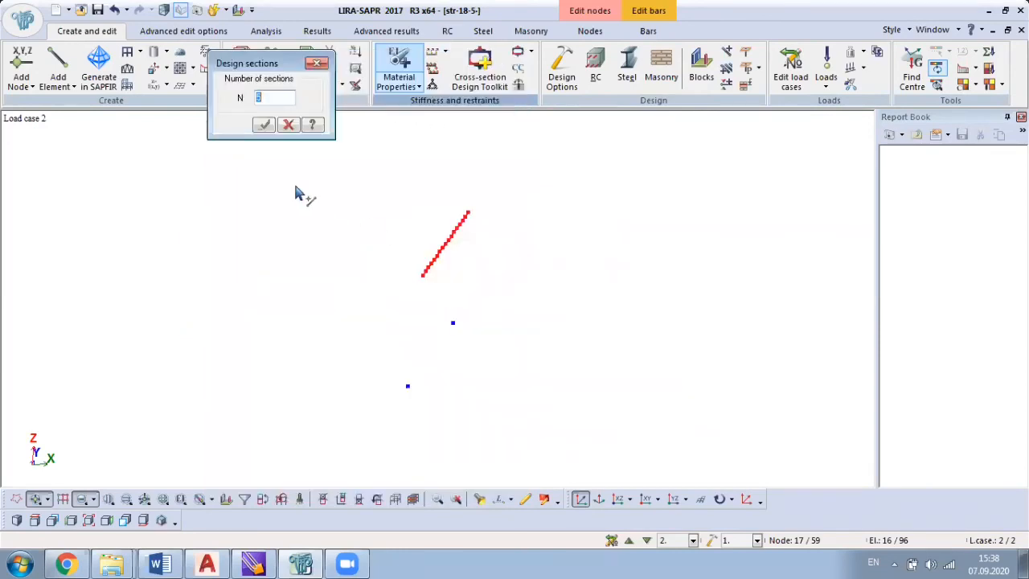
{"action": "scroll", "coordinate": [378, 226], "scroll_direction": "up", "scroll_amount": 2}
{"action": "left_click", "coordinate": [264, 125]}
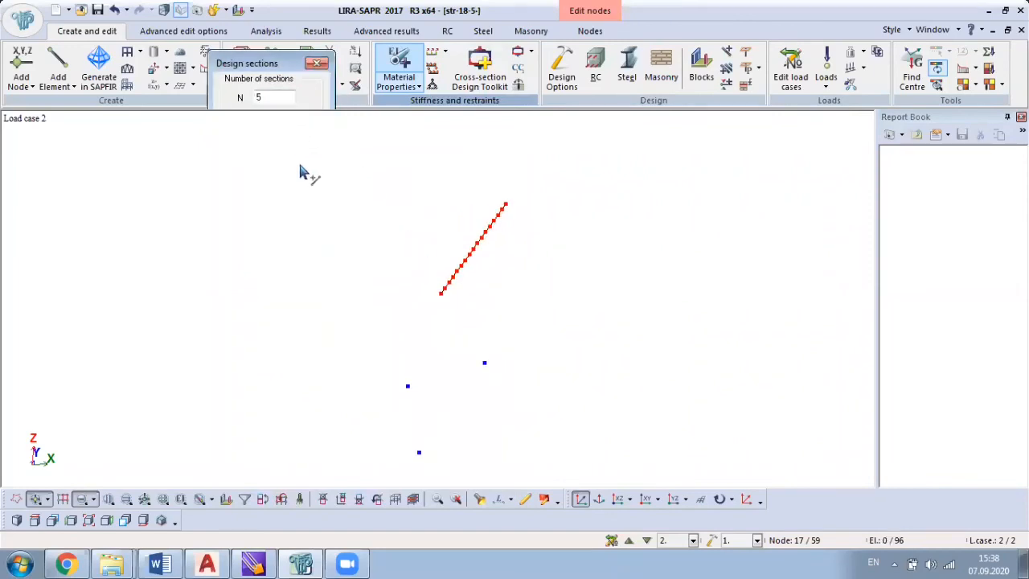
{"action": "right_click", "coordinate": [300, 164]}
{"action": "left_click", "coordinate": [384, 286]}
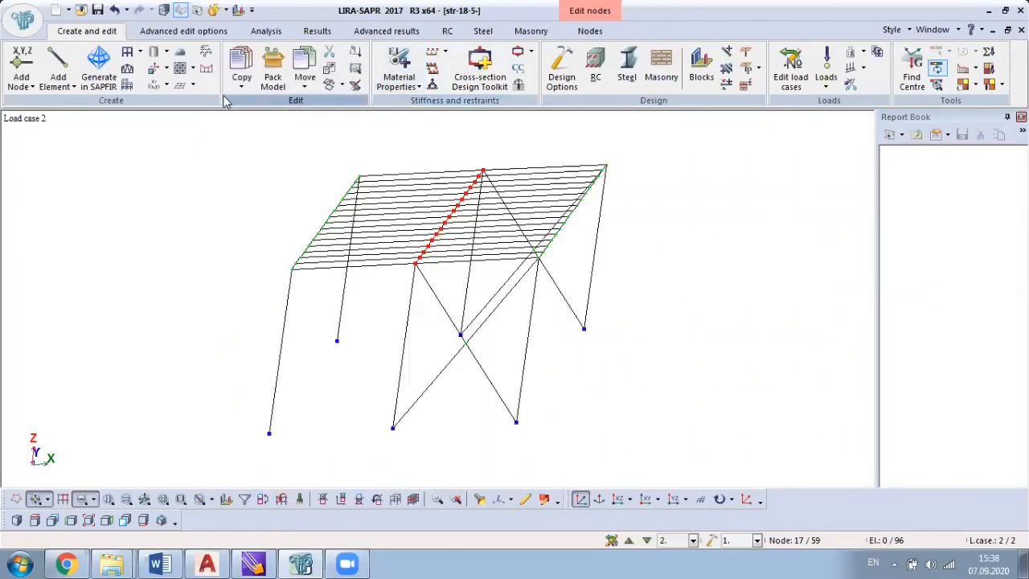
Pack the model with a 0.0001 m throw-together precision and run the analysis.
{"action": "left_click", "coordinate": [273, 68]}
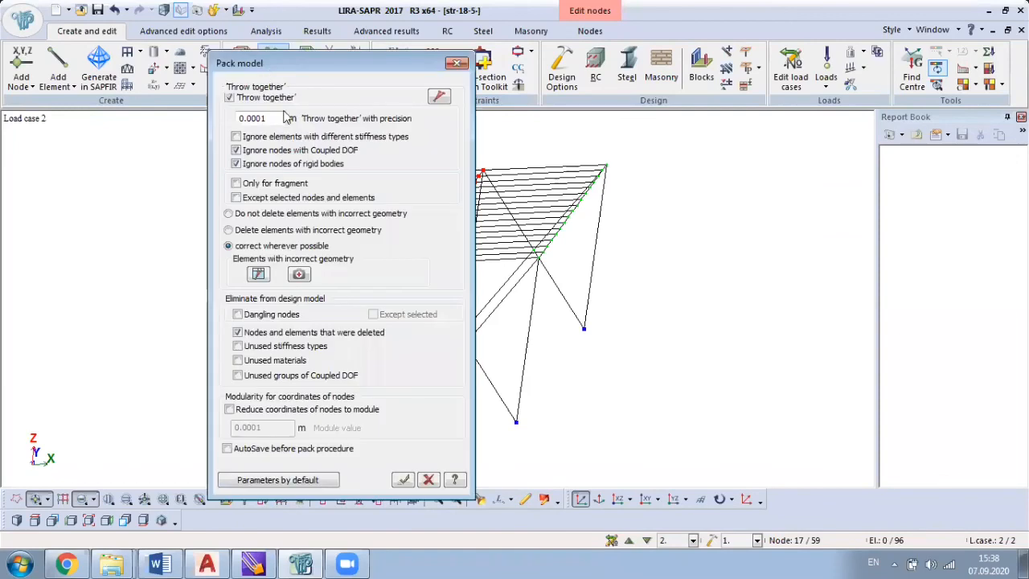
{"action": "left_click", "coordinate": [404, 480]}
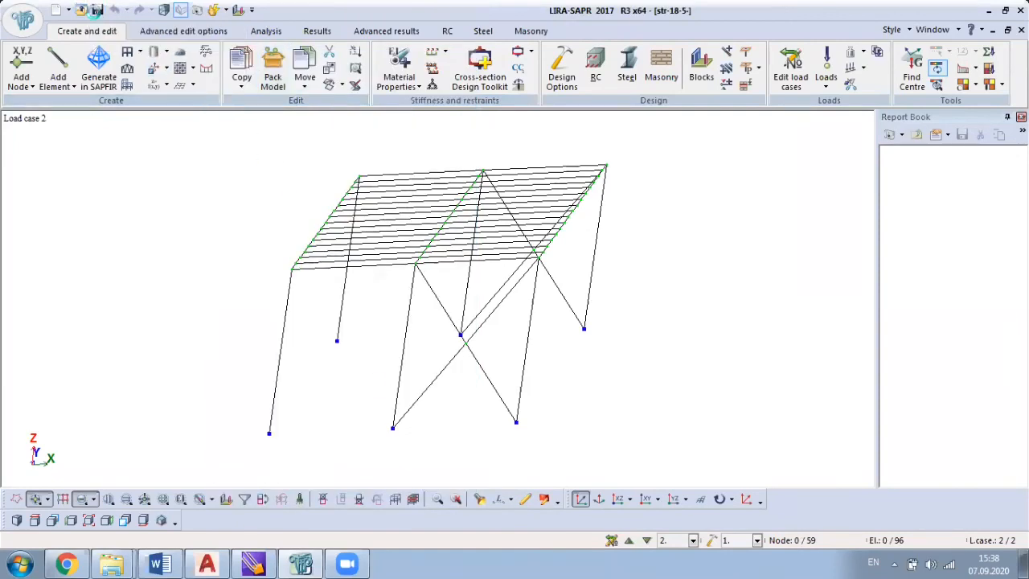
{"action": "left_click", "coordinate": [270, 36]}
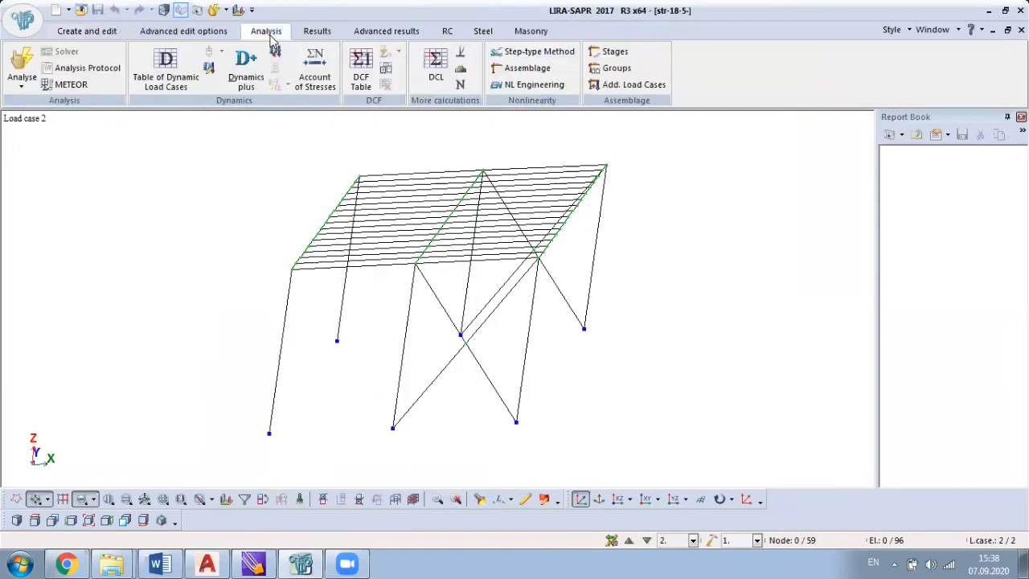
{"action": "left_click", "coordinate": [22, 68]}
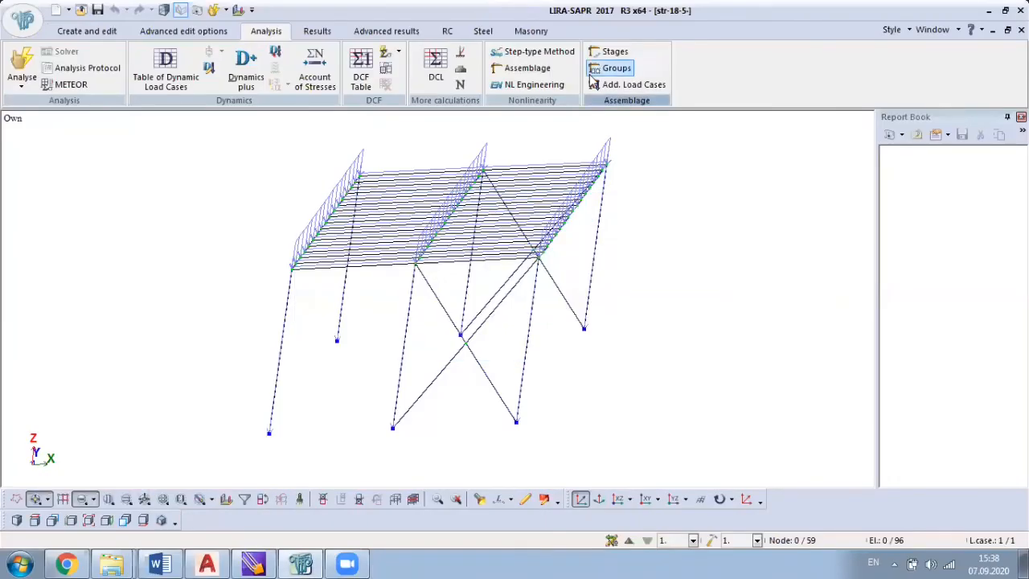
Examine the recalculated steel check mosaics for the ULS and SLS of the assigned cross-sections, especially the central beam and bracing, from several angles.
{"action": "left_click", "coordinate": [481, 32]}
{"action": "left_click", "coordinate": [637, 68]}
{"action": "middle_click_drag", "start_coordinate": [708, 304], "coordinate": [656, 133]}
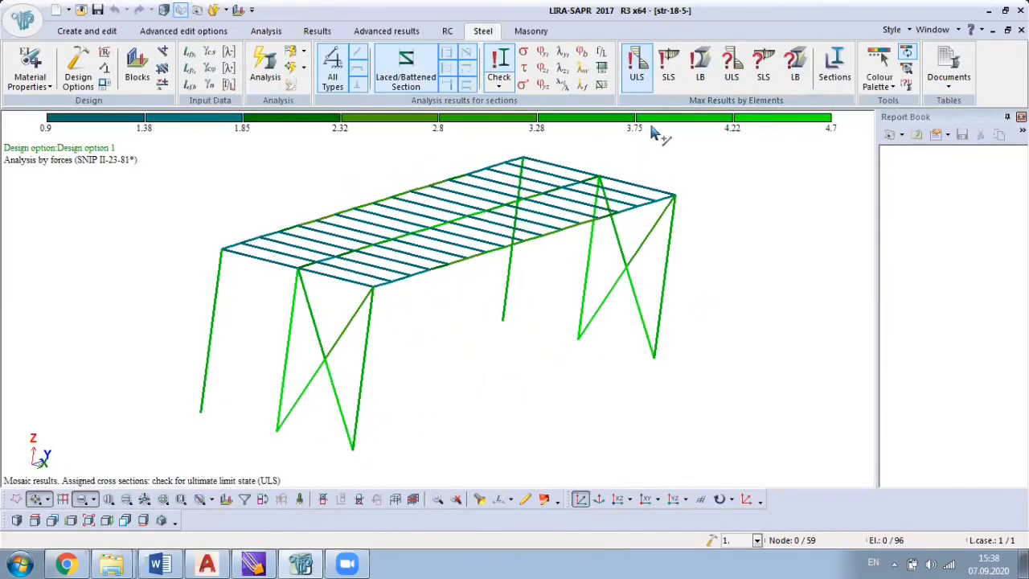
{"action": "left_click", "coordinate": [668, 68]}
{"action": "middle_click_drag", "start_coordinate": [727, 210], "coordinate": [444, 310]}
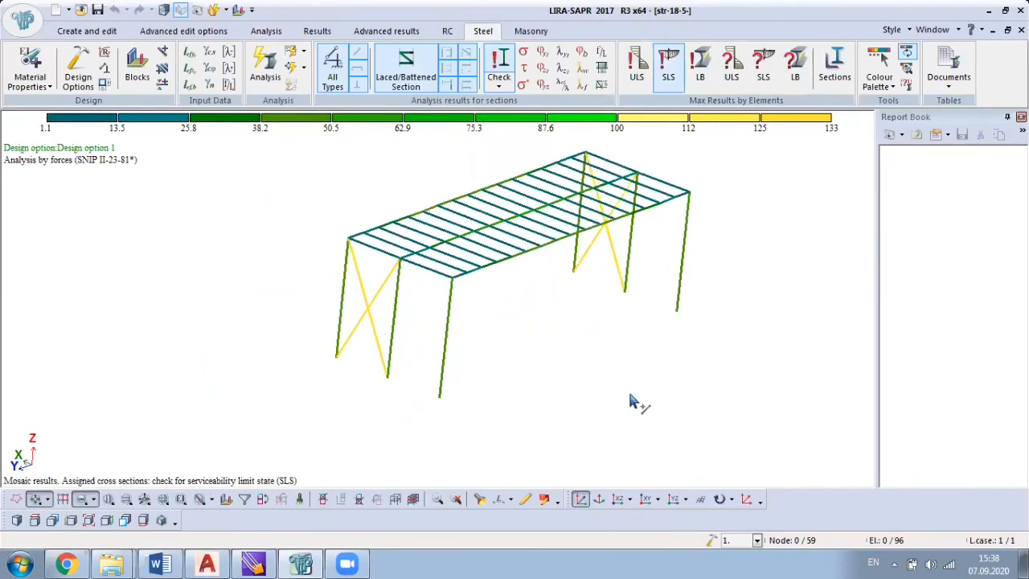
{"action": "middle_click_drag", "start_coordinate": [632, 400], "coordinate": [477, 408]}
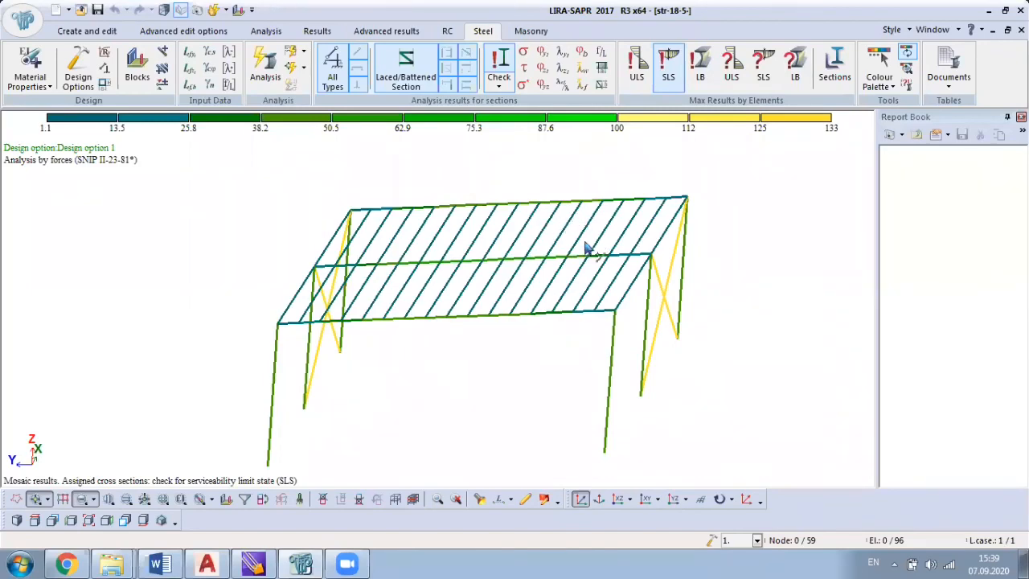
{"action": "middle_click_drag", "start_coordinate": [563, 357], "coordinate": [744, 338]}
{"action": "mouse_move", "coordinate": [451, 362]}
{"action": "middle_mouse_down"}
{"action": "mouse_move", "coordinate": [356, 413]}
{"action": "mouse_move", "coordinate": [423, 393]}
{"action": "mouse_move", "coordinate": [459, 364]}
{"action": "middle_mouse_up"}
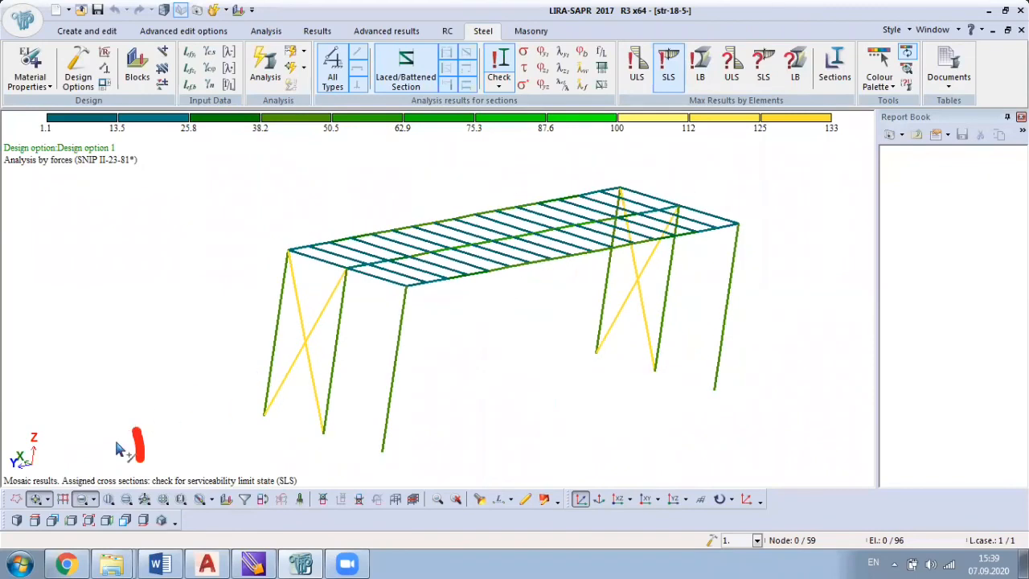